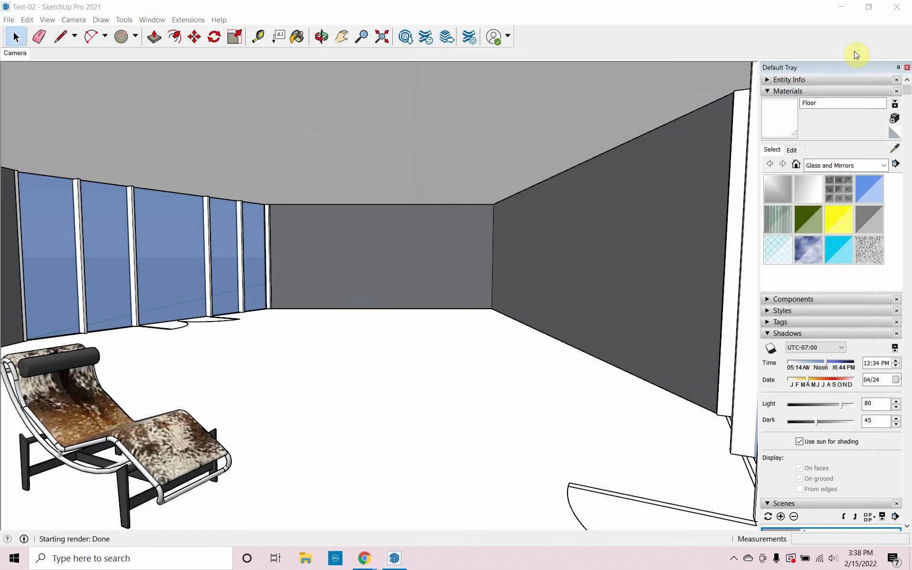
Step: Switch to Chrome and look through the open YouTube channel's videos page and the Instagram profile's posts
{"action": "left_click", "coordinate": [835, 7]}
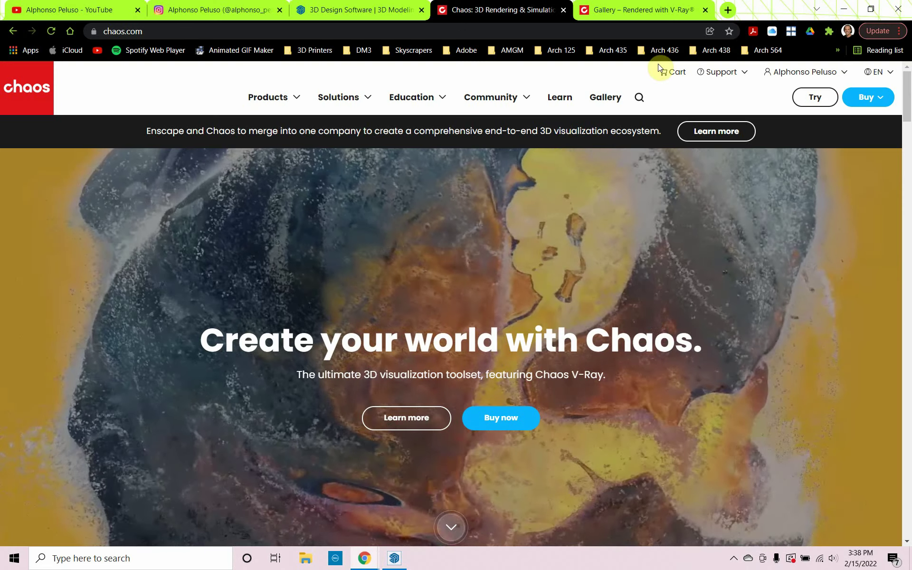
{"action": "left_click", "coordinate": [49, 6]}
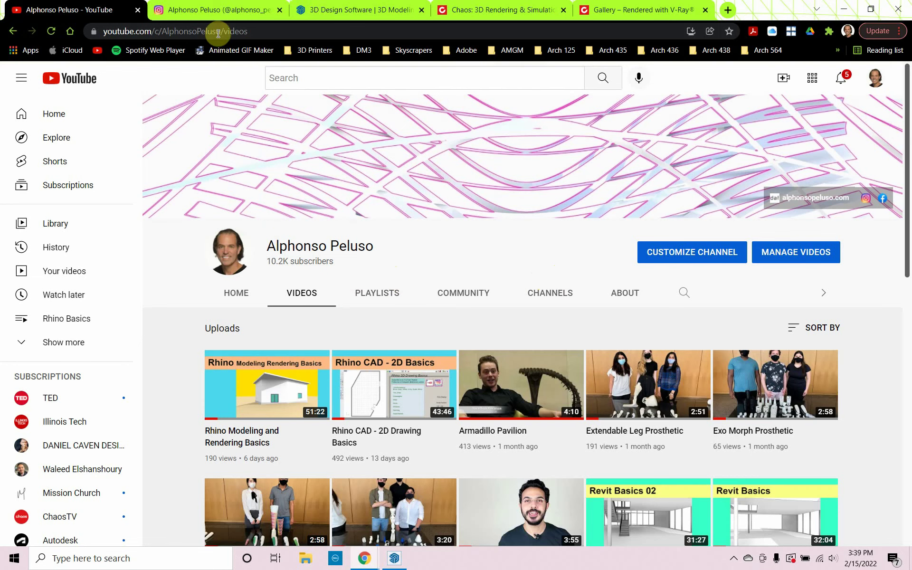
{"action": "left_click", "coordinate": [205, 10]}
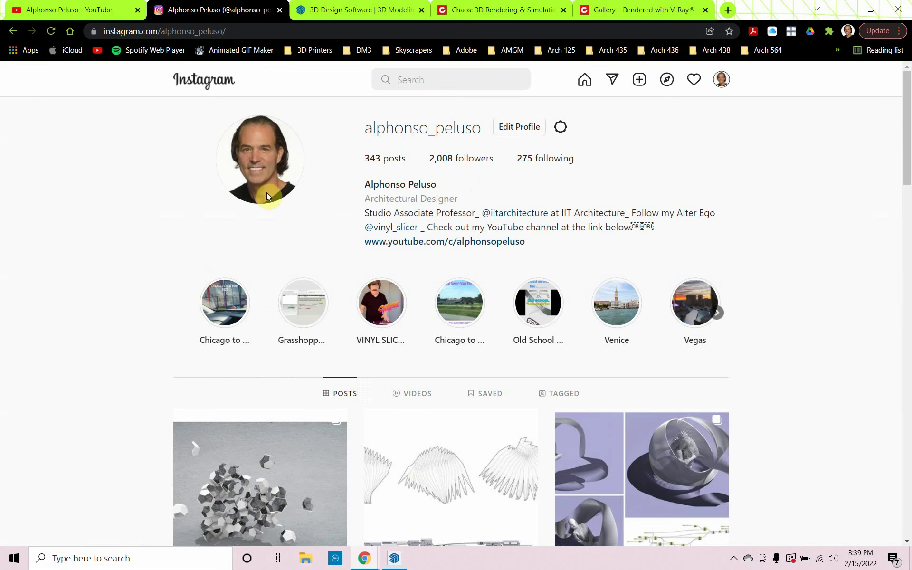
{"action": "scroll", "coordinate": [179, 284], "scroll_direction": "down", "scroll_amount": 4}
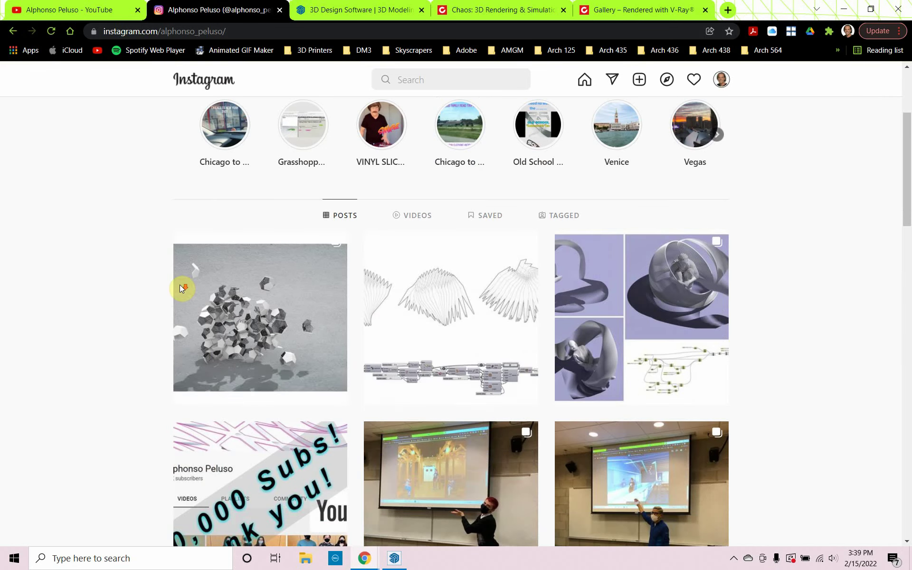
{"action": "scroll", "coordinate": [426, 357], "scroll_direction": "down", "scroll_amount": 4}
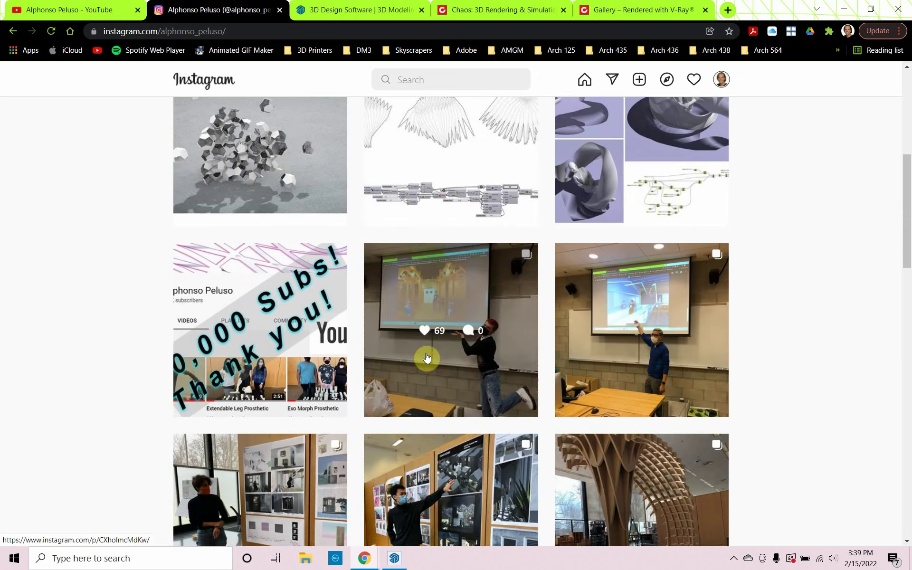
{"action": "scroll", "coordinate": [427, 357], "scroll_direction": "down", "scroll_amount": 8}
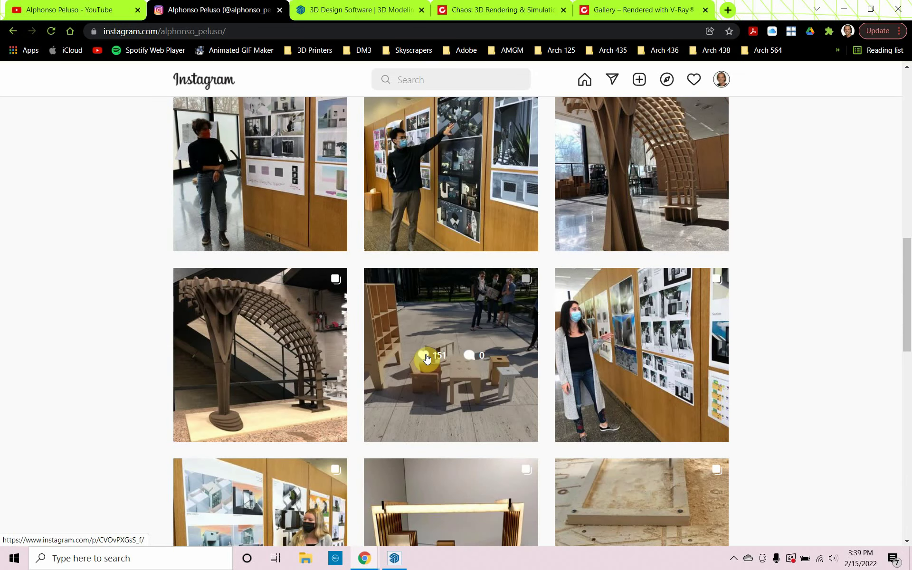
{"action": "scroll", "coordinate": [427, 357], "scroll_direction": "up", "scroll_amount": 15}
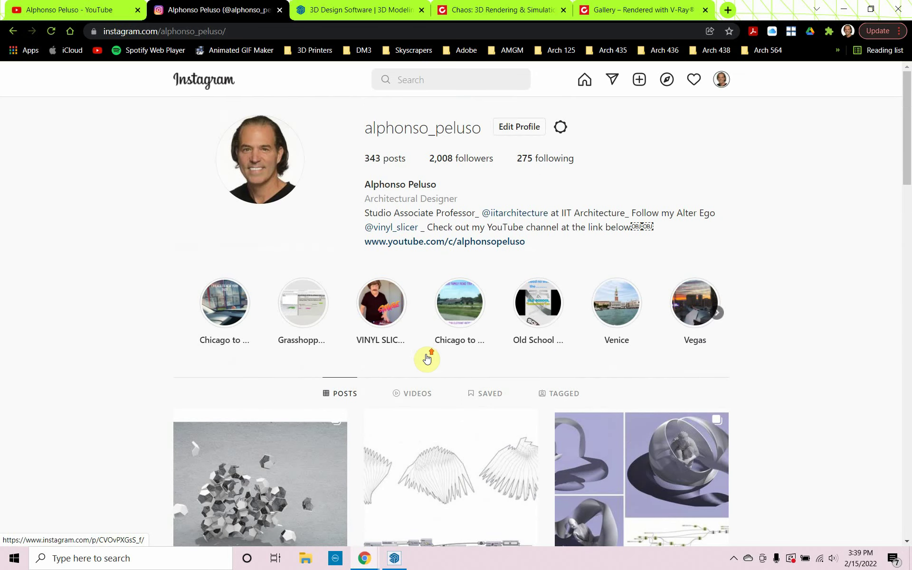
Step: Open the Try SketchUp page on sketchup.com and review the Higher Education trial offer
{"action": "left_click", "coordinate": [339, 15]}
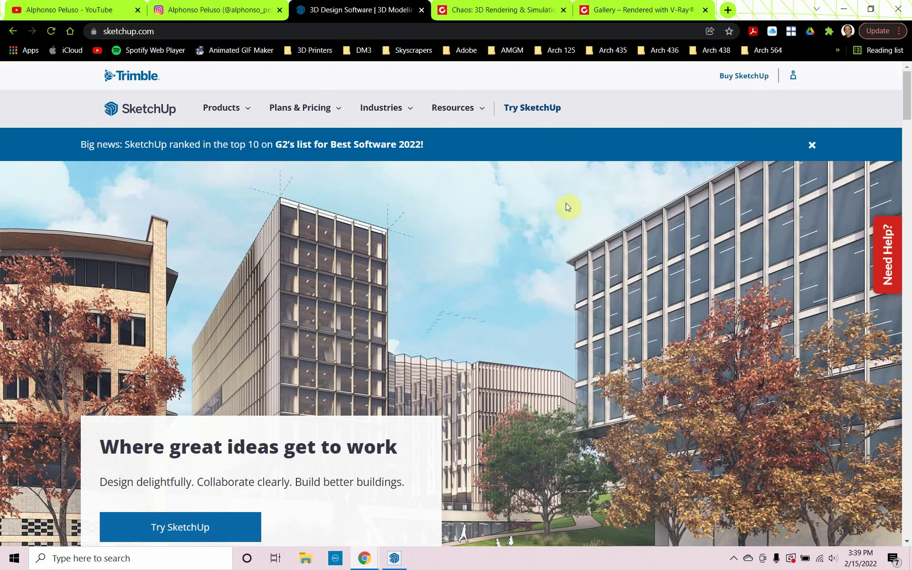
{"action": "left_click", "coordinate": [536, 116]}
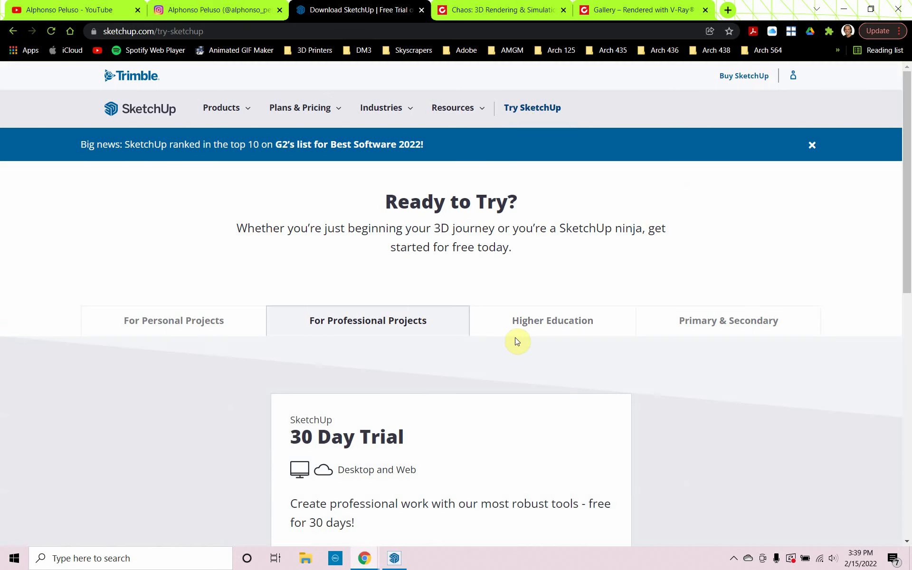
{"action": "left_click", "coordinate": [556, 329]}
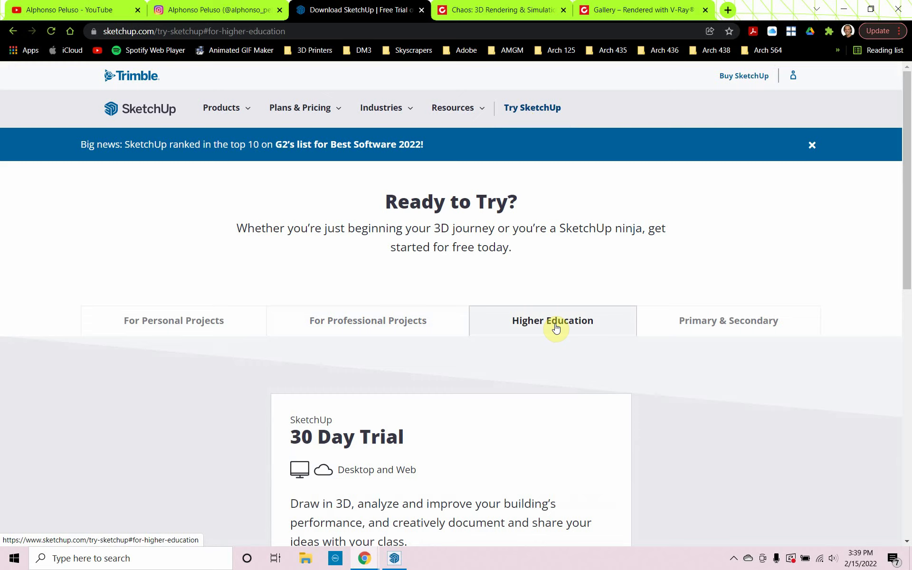
{"action": "scroll", "coordinate": [345, 240], "scroll_direction": "down", "scroll_amount": 2}
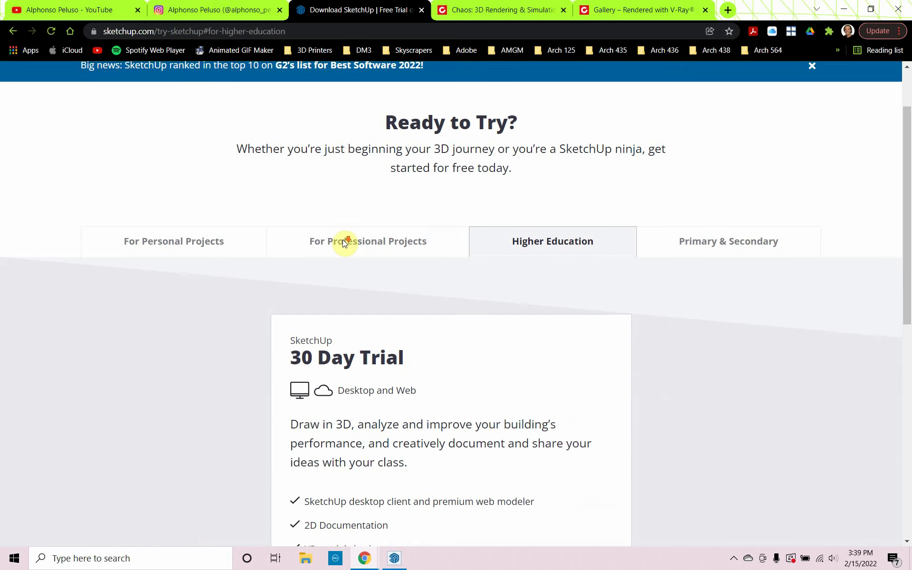
{"action": "scroll", "coordinate": [343, 239], "scroll_direction": "down", "scroll_amount": 2}
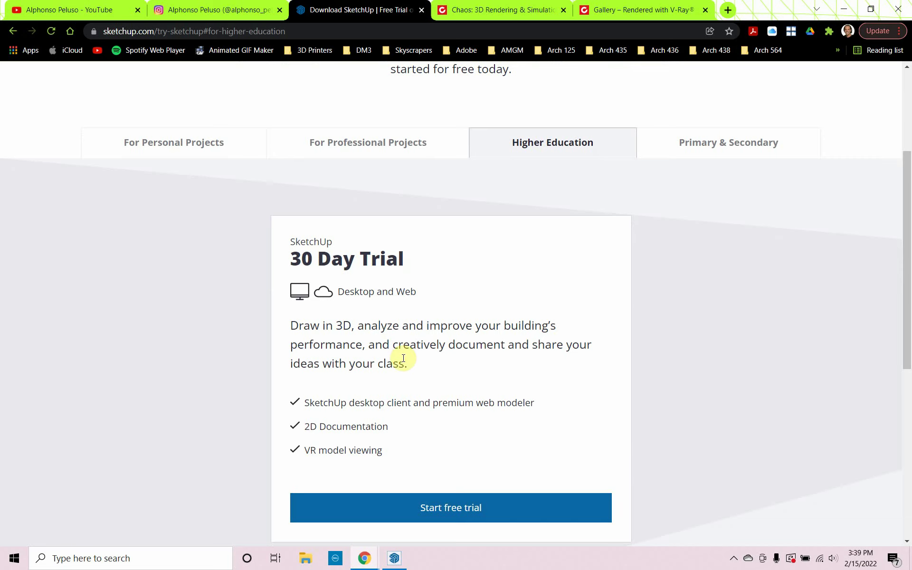
{"action": "scroll", "coordinate": [403, 357], "scroll_direction": "up", "scroll_amount": 4}
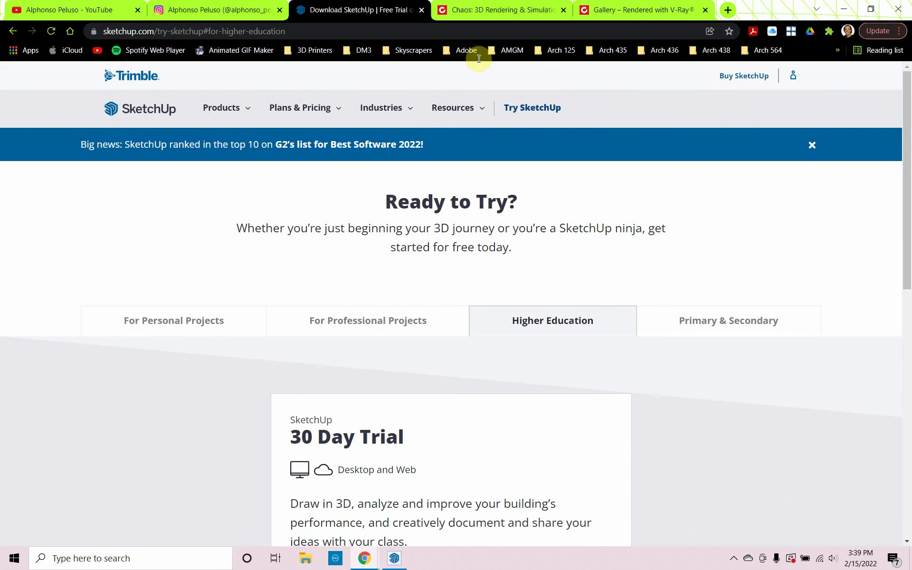
Step: Check the Education options on the Chaos site and browse its gallery of interior and architecture renderings
{"action": "left_click", "coordinate": [478, 13]}
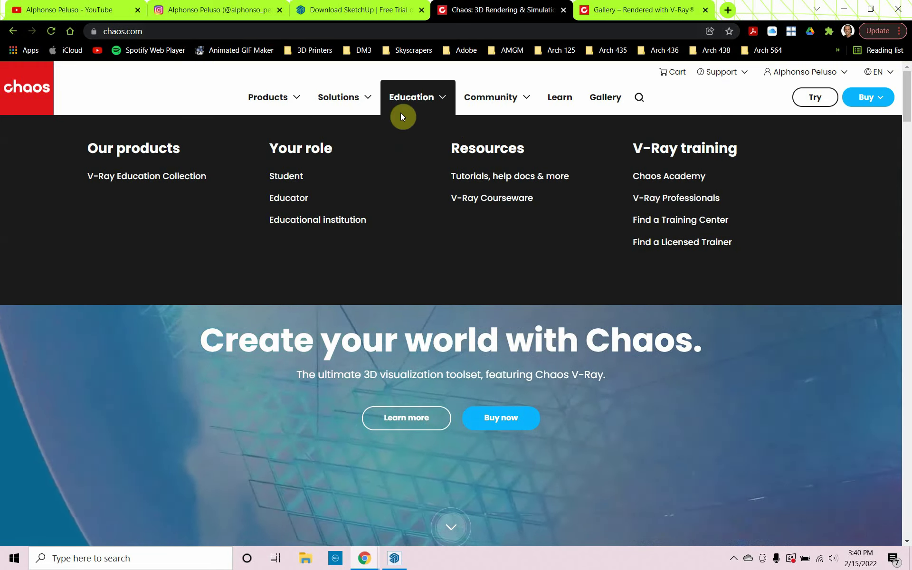
{"action": "mouse_move", "coordinate": [484, 122]}
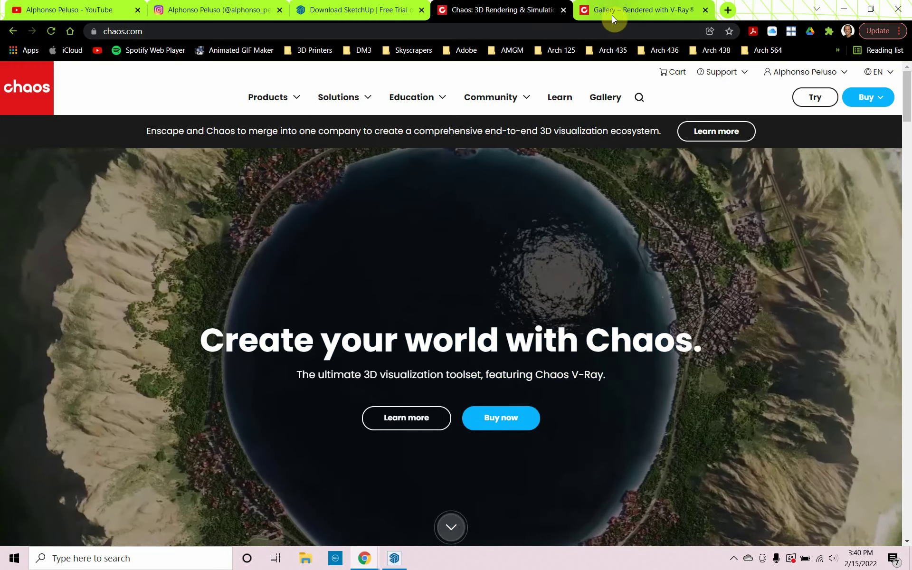
{"action": "left_click", "coordinate": [611, 13]}
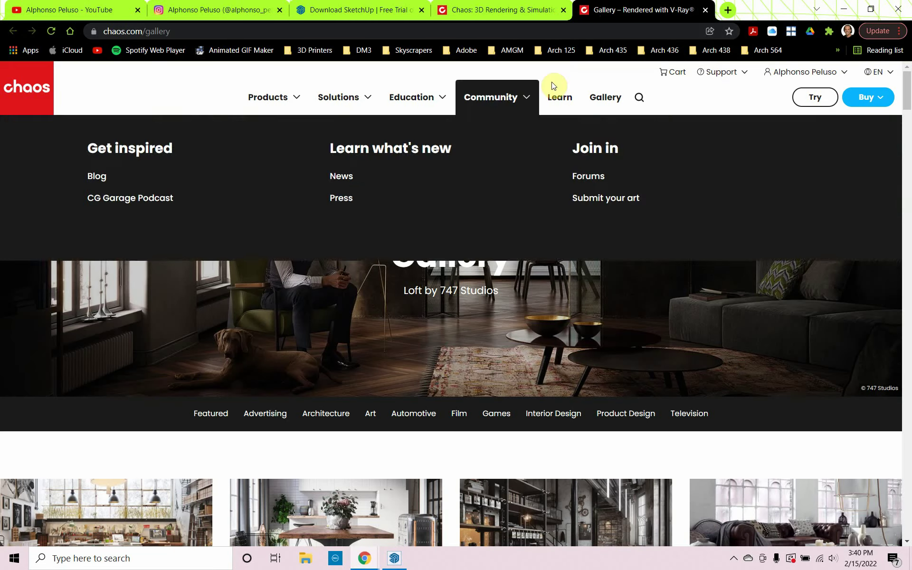
{"action": "scroll", "coordinate": [390, 343], "scroll_direction": "down", "scroll_amount": 1}
{"action": "scroll", "coordinate": [389, 343], "scroll_direction": "down", "scroll_amount": 6}
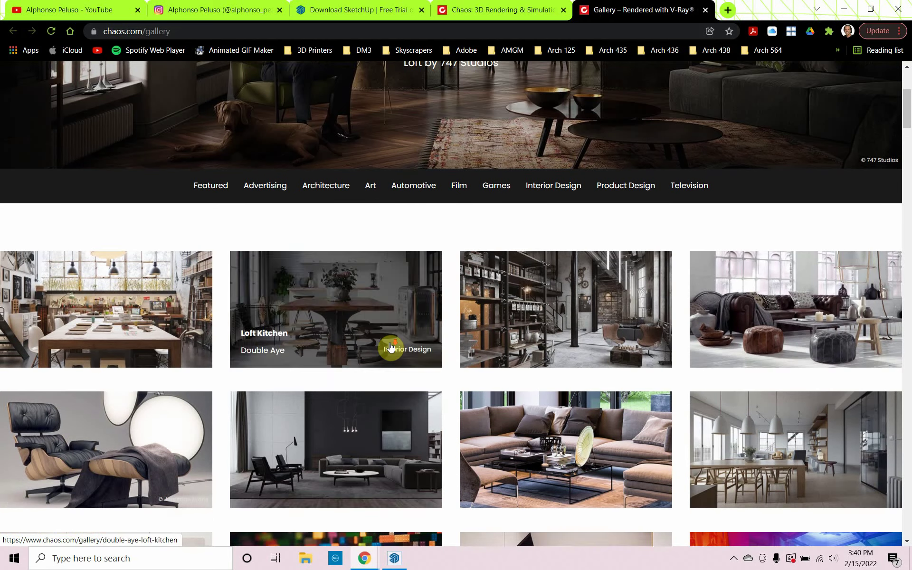
{"action": "scroll", "coordinate": [523, 349], "scroll_direction": "down", "scroll_amount": 6}
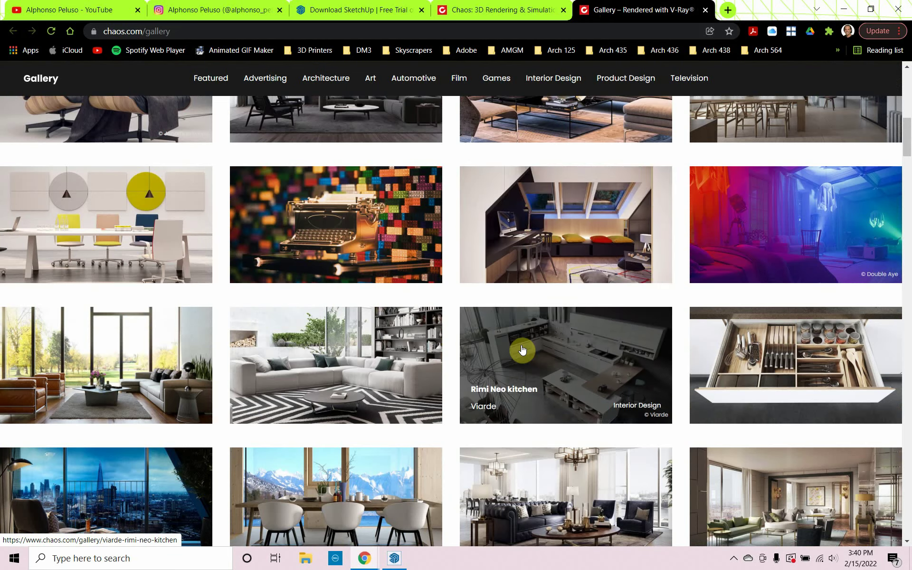
{"action": "scroll", "coordinate": [522, 350], "scroll_direction": "down", "scroll_amount": 6}
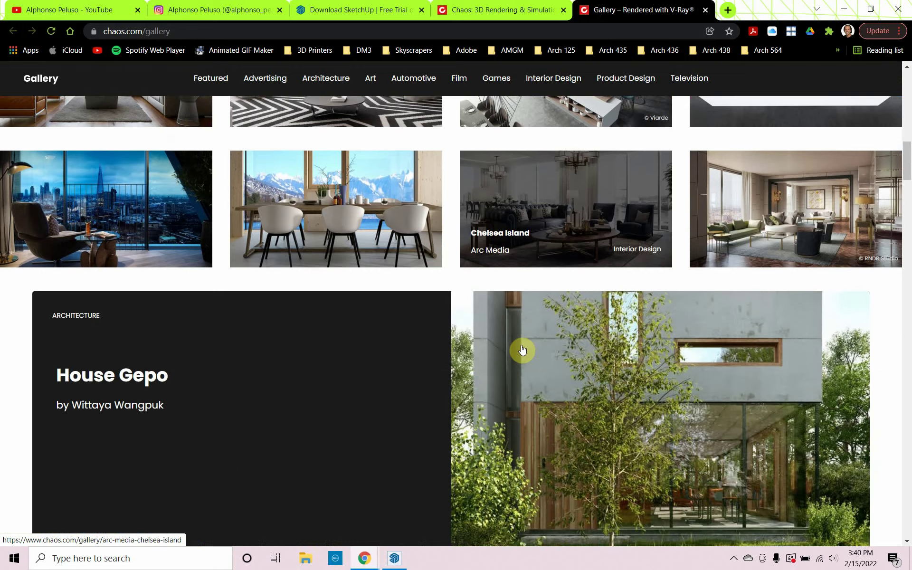
{"action": "scroll", "coordinate": [522, 350], "scroll_direction": "down", "scroll_amount": 8}
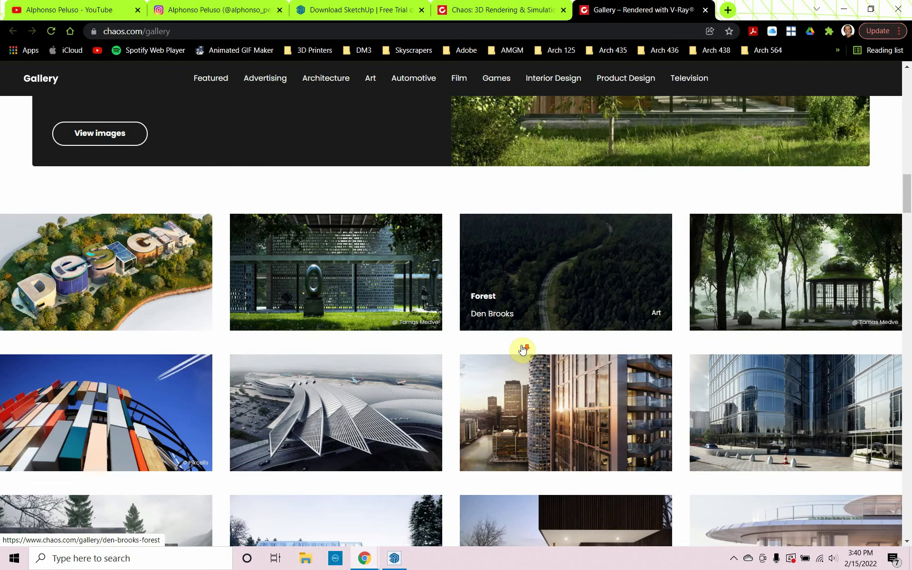
{"action": "scroll", "coordinate": [522, 350], "scroll_direction": "down", "scroll_amount": 6}
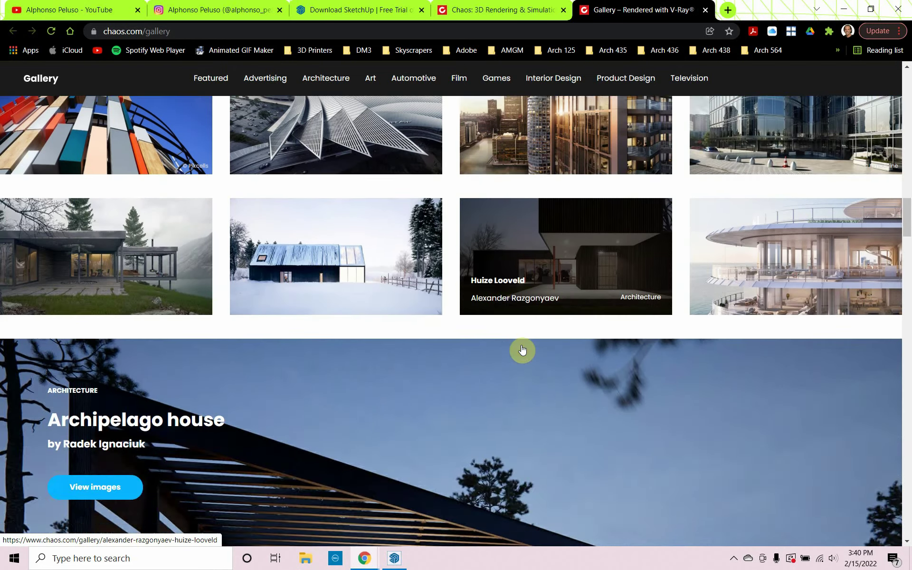
{"action": "scroll", "coordinate": [522, 350], "scroll_direction": "up", "scroll_amount": 16}
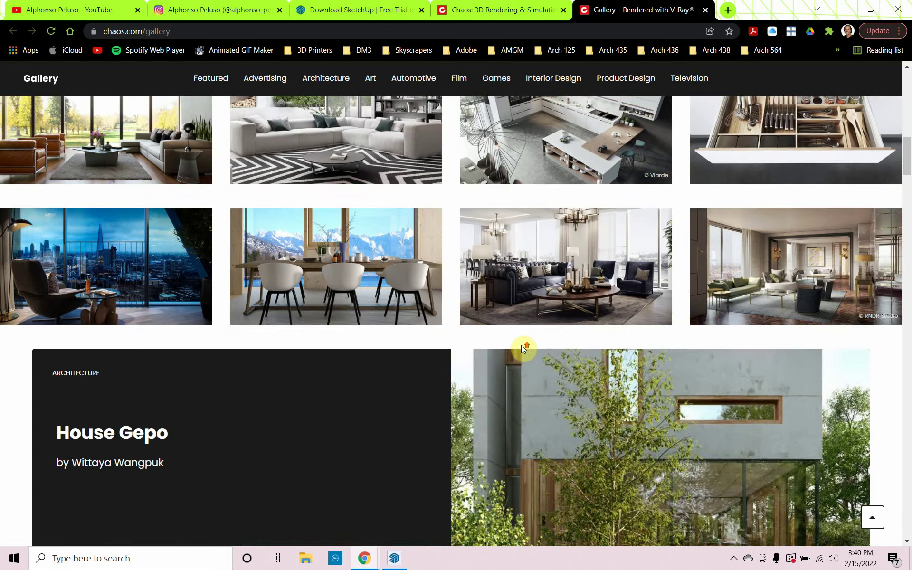
{"action": "scroll", "coordinate": [522, 350], "scroll_direction": "up", "scroll_amount": 15}
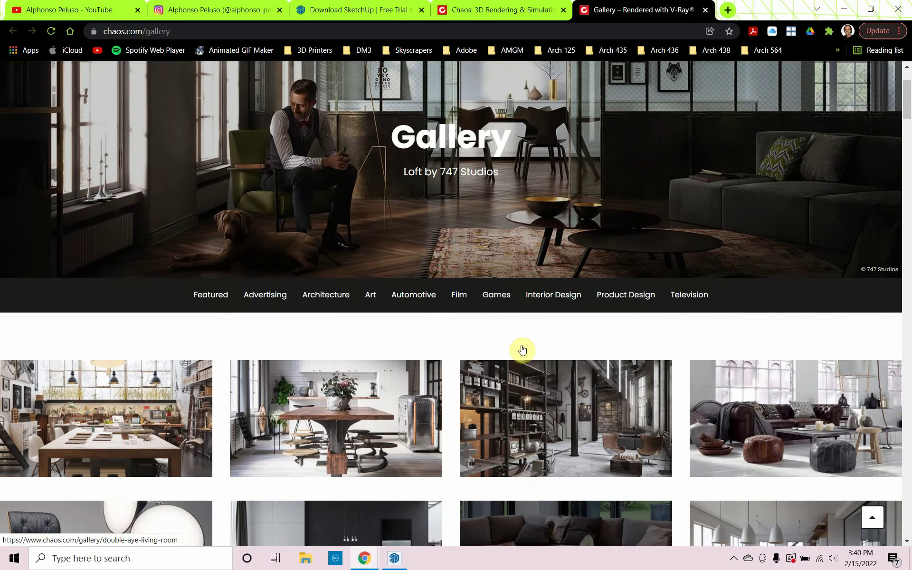
{"action": "scroll", "coordinate": [521, 350], "scroll_direction": "up", "scroll_amount": 3}
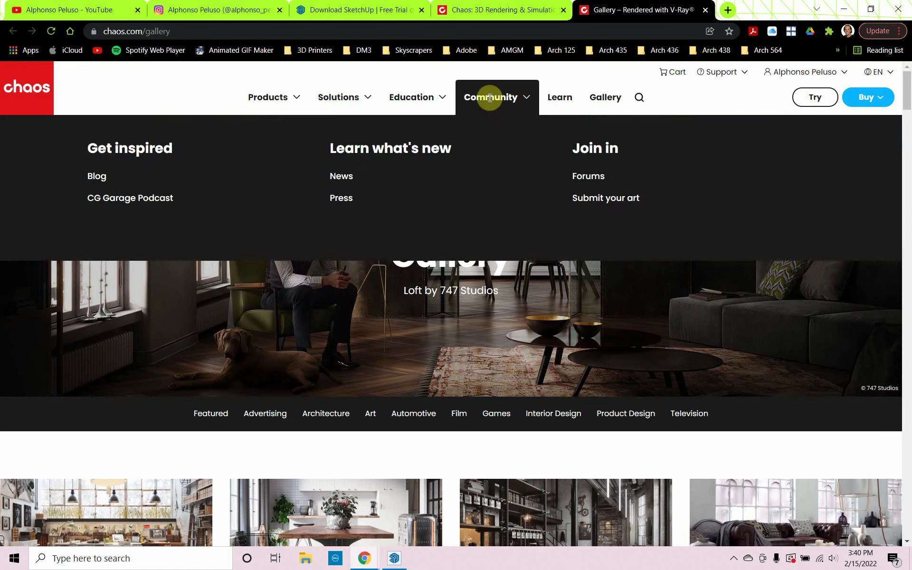
Step: Open the Student page under Education on the Chaos site and review its products and free trial offer
{"action": "left_click", "coordinate": [483, 13]}
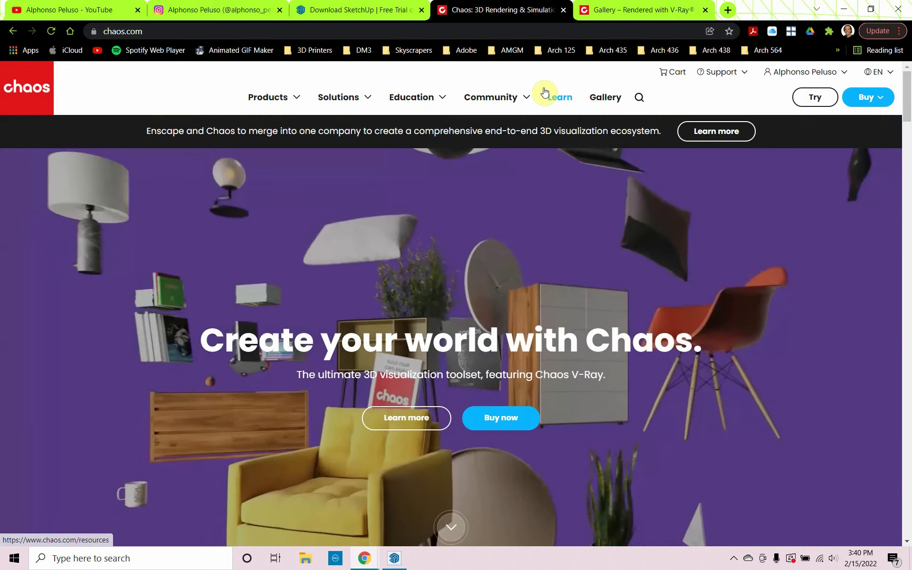
{"action": "mouse_move", "coordinate": [514, 89]}
{"action": "mouse_move", "coordinate": [432, 103]}
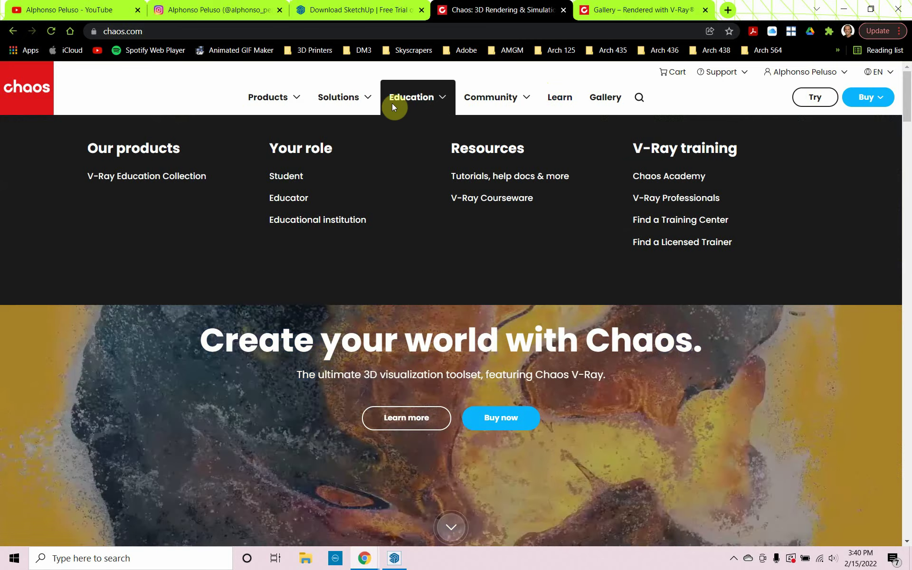
{"action": "left_click", "coordinate": [288, 177]}
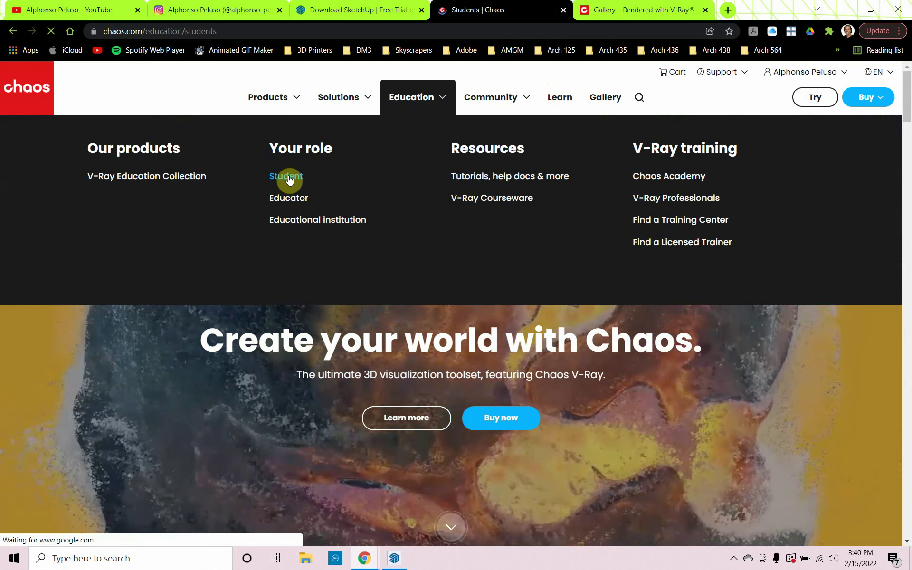
{"action": "scroll", "coordinate": [474, 349], "scroll_direction": "down", "scroll_amount": 10}
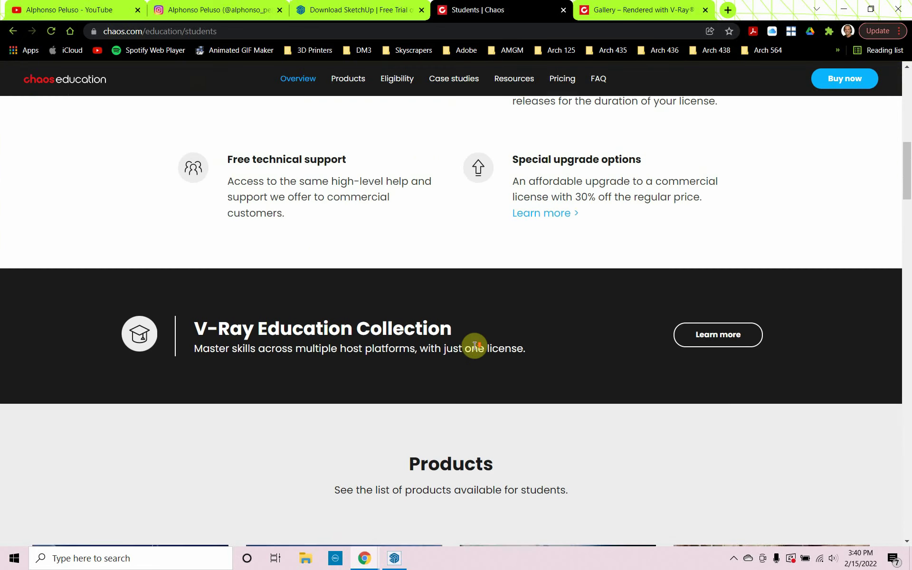
{"action": "scroll", "coordinate": [474, 345], "scroll_direction": "down", "scroll_amount": 7}
{"action": "scroll", "coordinate": [474, 346], "scroll_direction": "down", "scroll_amount": 6}
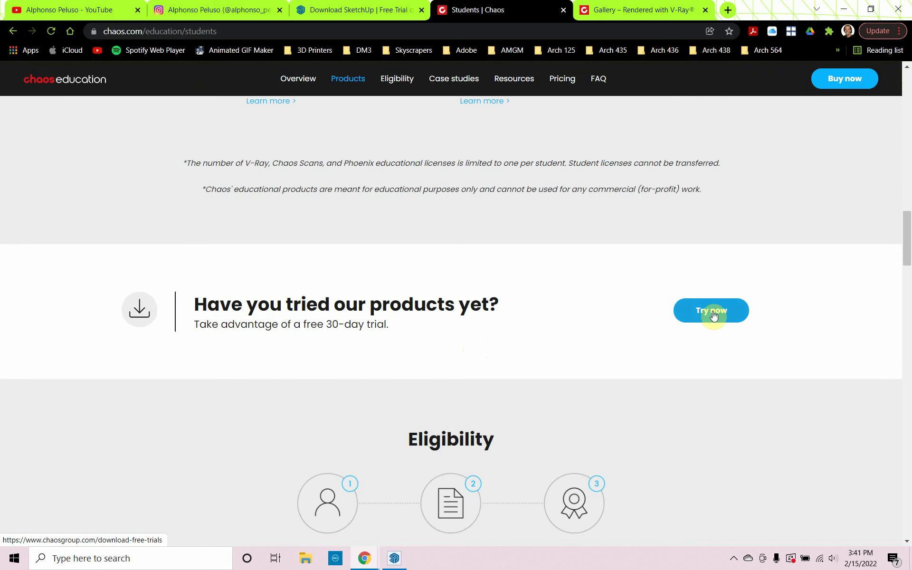
{"action": "scroll", "coordinate": [703, 299], "scroll_direction": "up", "scroll_amount": 10}
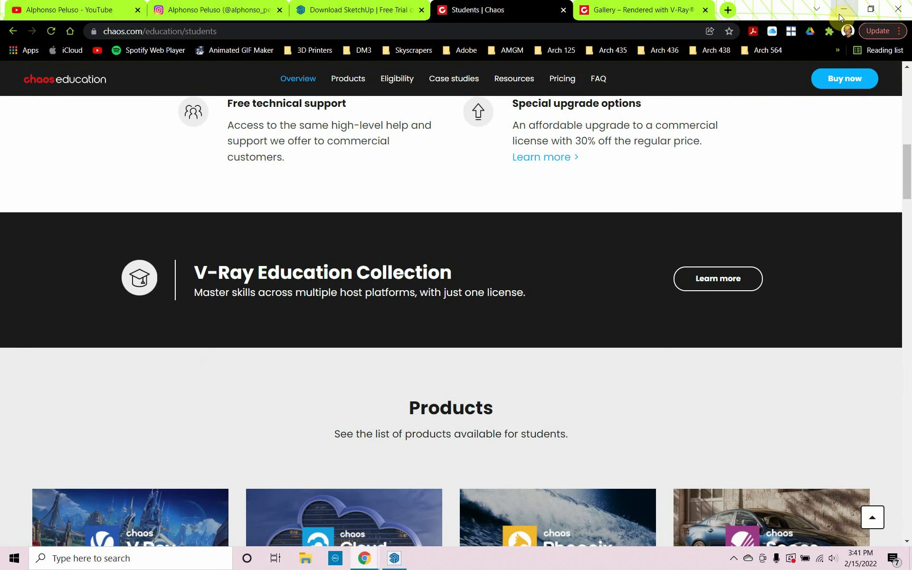
Step: Minimize the browser, return to SketchUp and close the floating V-Ray for SketchUp toolbar
{"action": "left_click", "coordinate": [841, 12]}
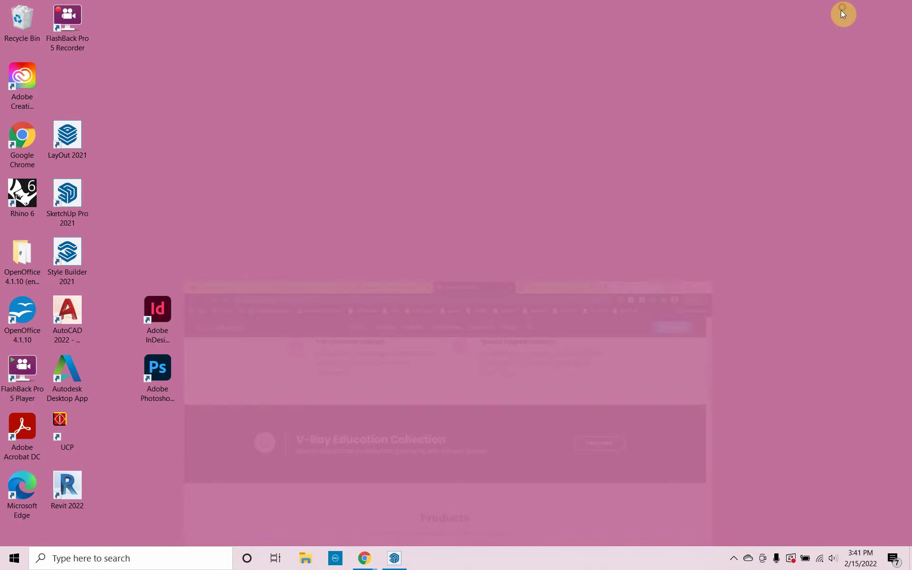
{"action": "left_click", "coordinate": [403, 549]}
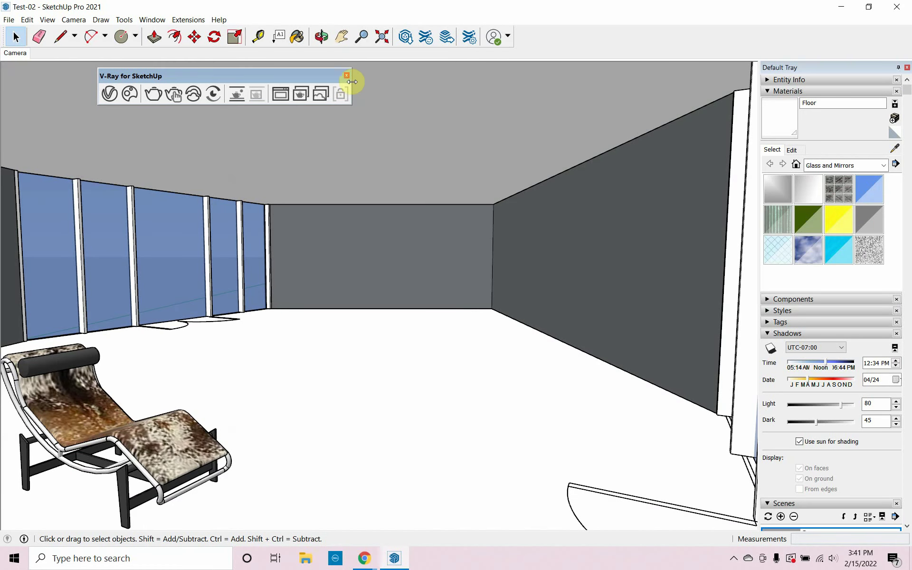
{"action": "left_click", "coordinate": [347, 75]}
Step: Create a new model from the Architectural Inches template, saving the changes to Test-02, and dismiss the V-Ray log
{"action": "left_click", "coordinate": [9, 20]}
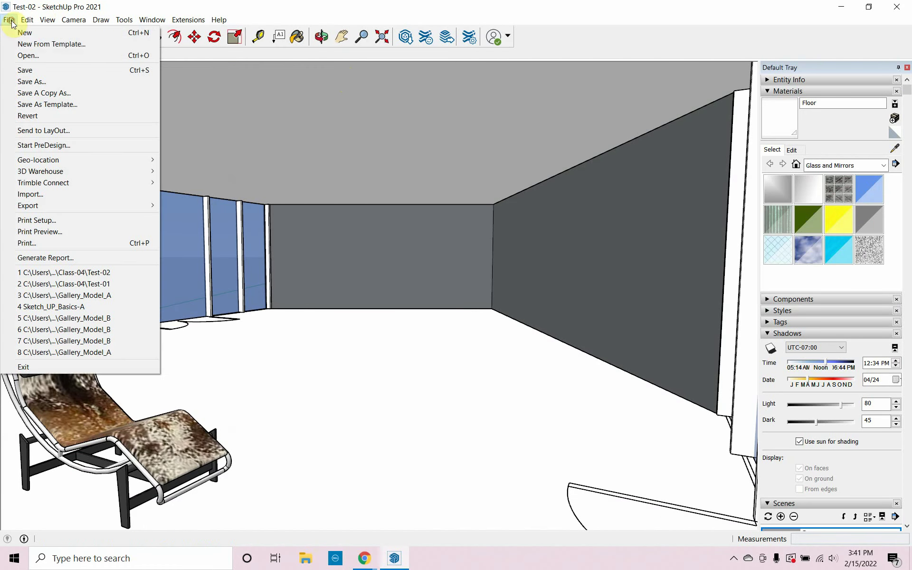
{"action": "left_click", "coordinate": [28, 44]}
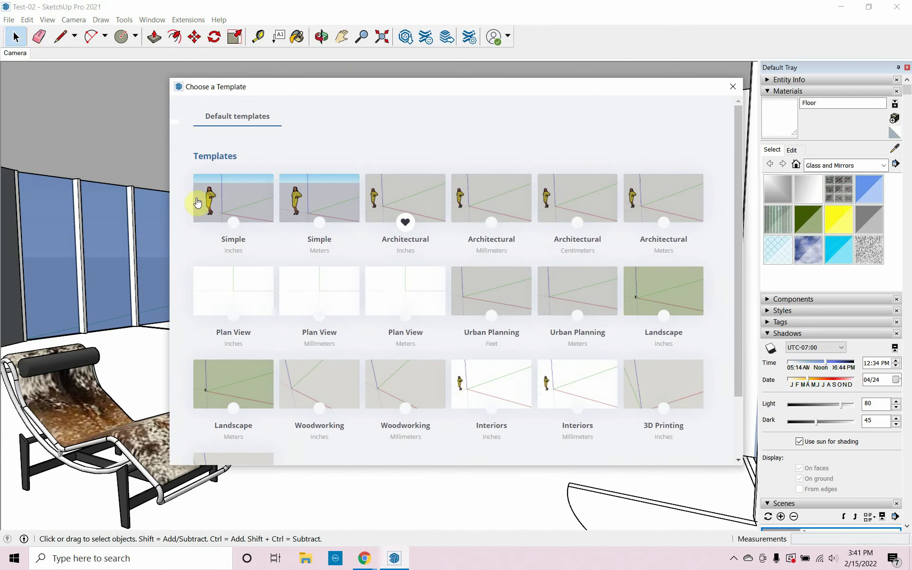
{"action": "left_click", "coordinate": [396, 209]}
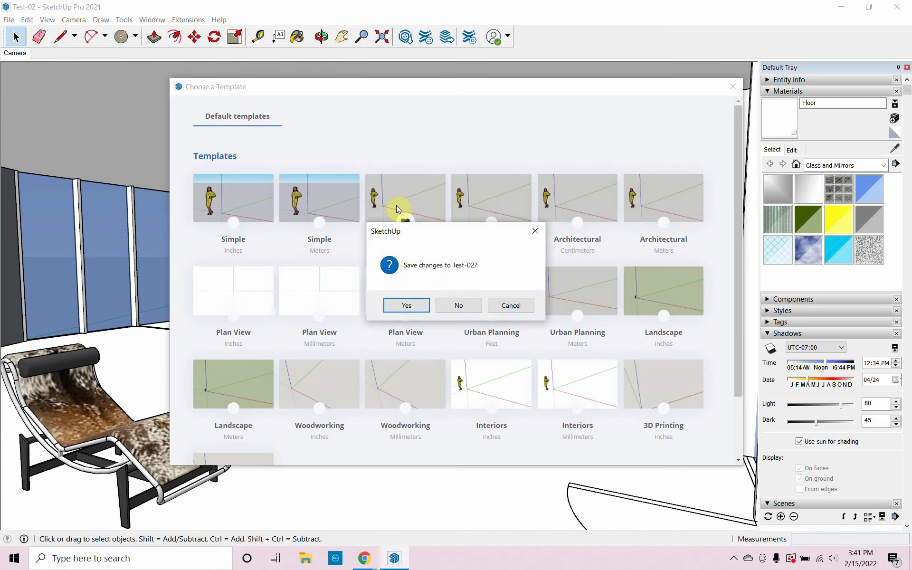
{"action": "left_click", "coordinate": [421, 307]}
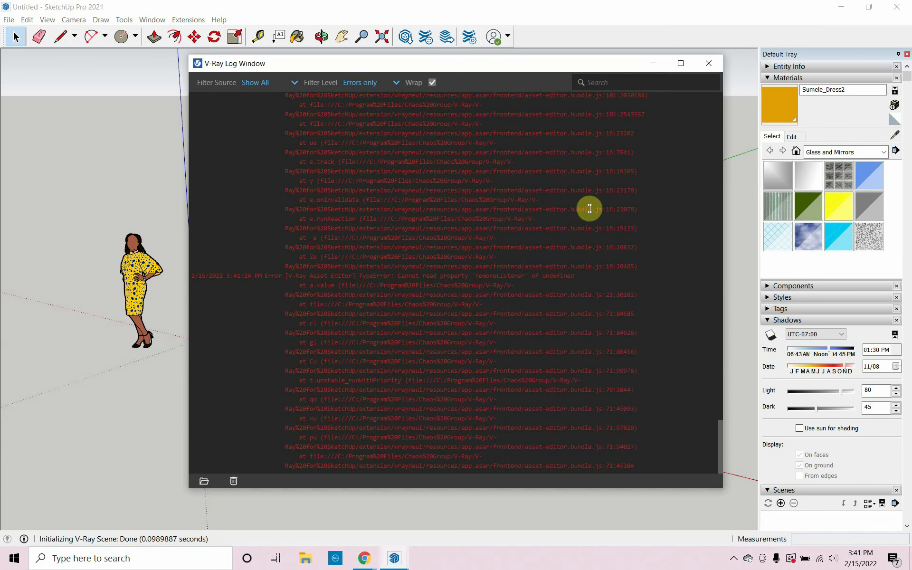
{"action": "left_click", "coordinate": [708, 63]}
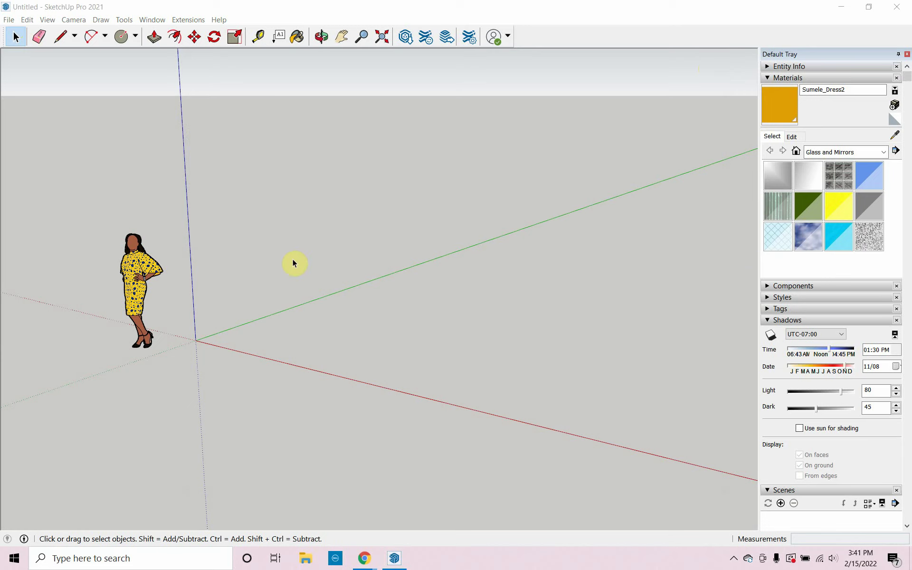
Step: Delete the default standing woman figure near the origin
{"action": "mouse_move", "coordinate": [261, 301]}
{"action": "middle_mouse_down"}
{"action": "mouse_move", "coordinate": [304, 309]}
{"action": "mouse_move", "coordinate": [259, 304]}
{"action": "middle_mouse_up"}
{"action": "left_click", "coordinate": [152, 256]}
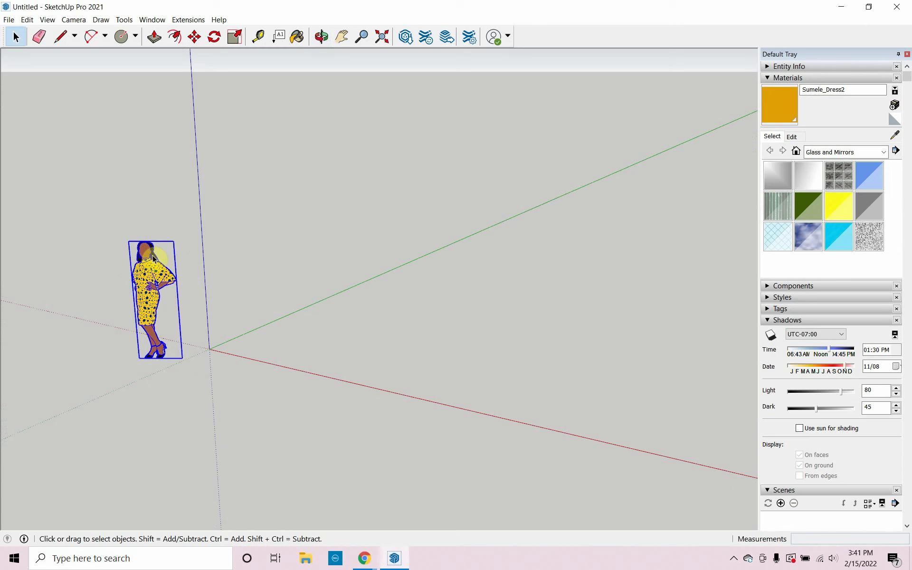
{"action": "key", "text": "Delete"}
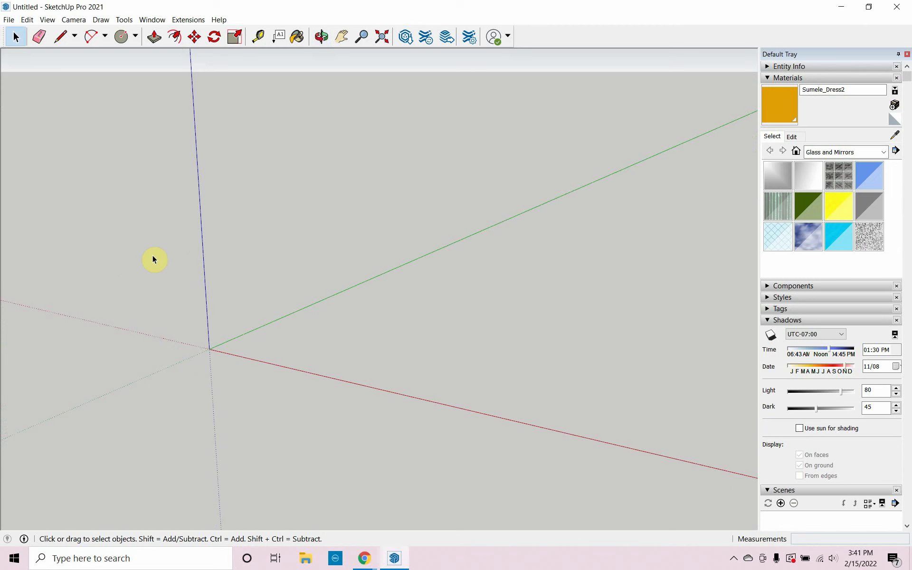
Step: Import the AutoCAD drawing Rhino_CAD_ACAD from the Class-04 folder and dismiss the import results
{"action": "middle_click_drag", "start_coordinate": [153, 257], "coordinate": [120, 311]}
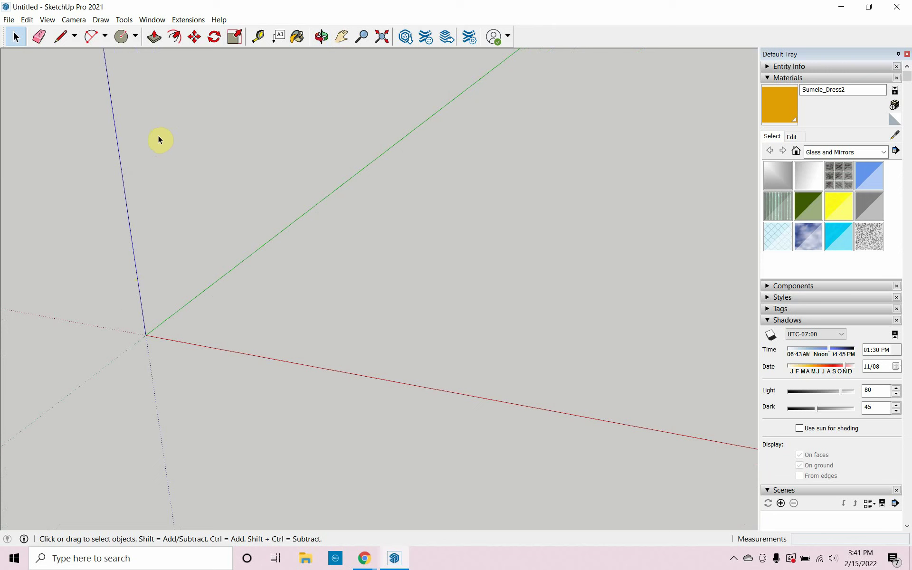
{"action": "left_click", "coordinate": [10, 21]}
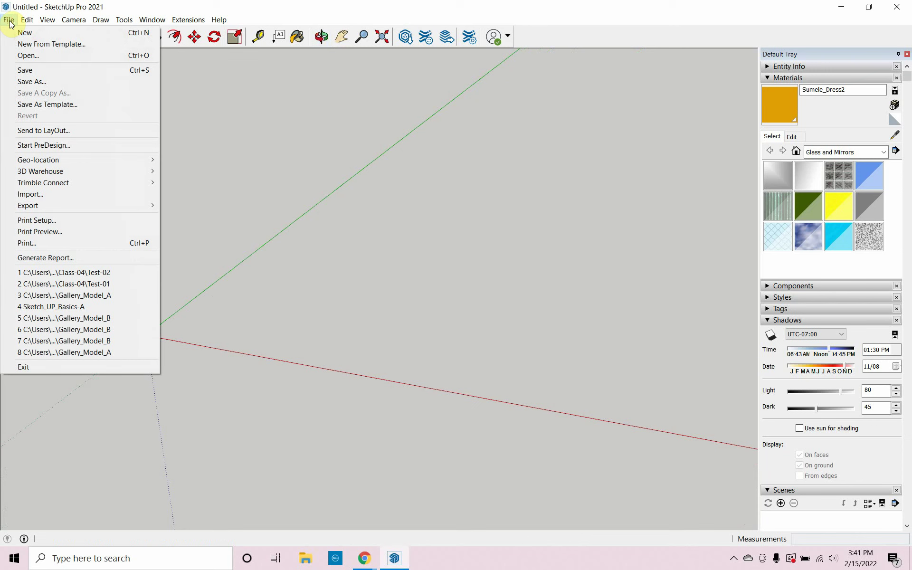
{"action": "left_click", "coordinate": [67, 195]}
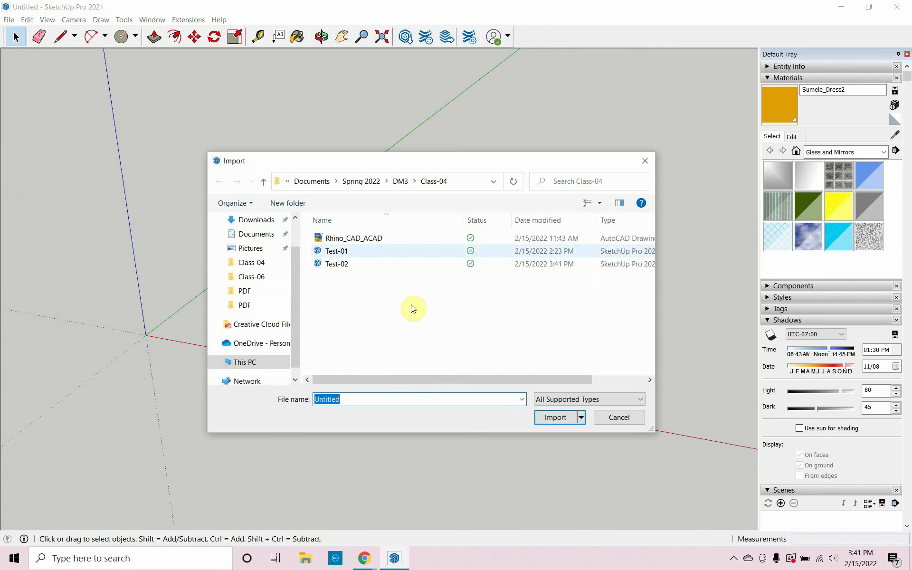
{"action": "left_click", "coordinate": [378, 237]}
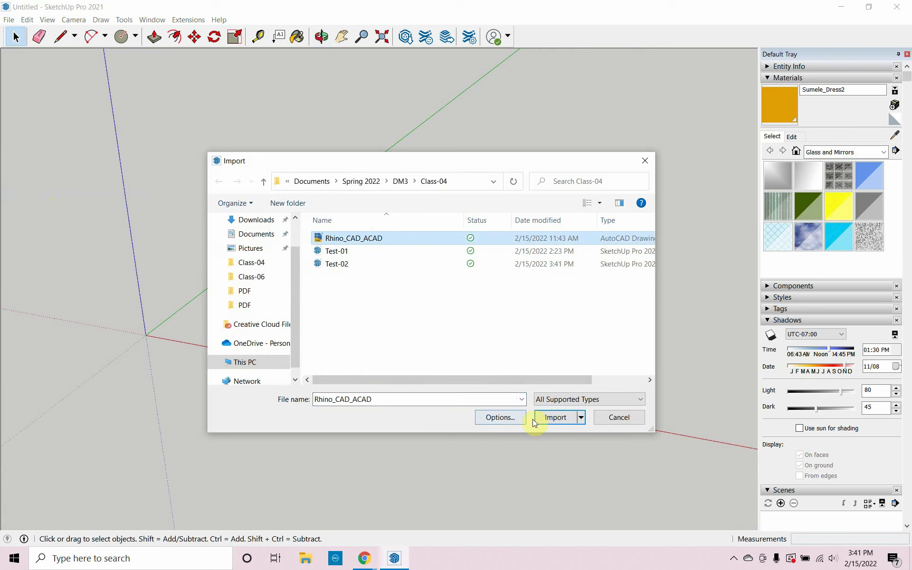
{"action": "left_click", "coordinate": [553, 416]}
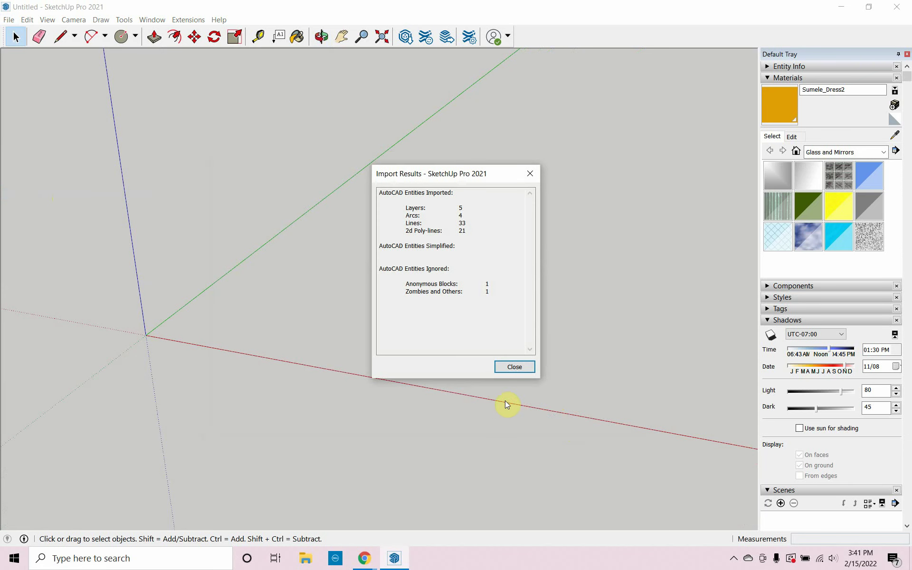
{"action": "left_click", "coordinate": [507, 367]}
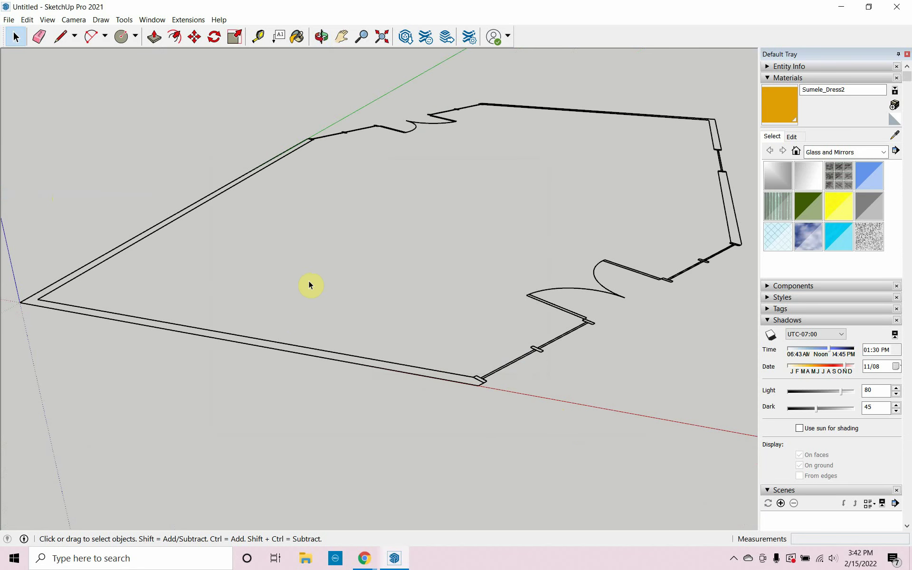
Step: Look over the imported floor plan from above and collapse the Materials section of the tray
{"action": "middle_click_drag", "start_coordinate": [309, 285], "coordinate": [304, 395]}
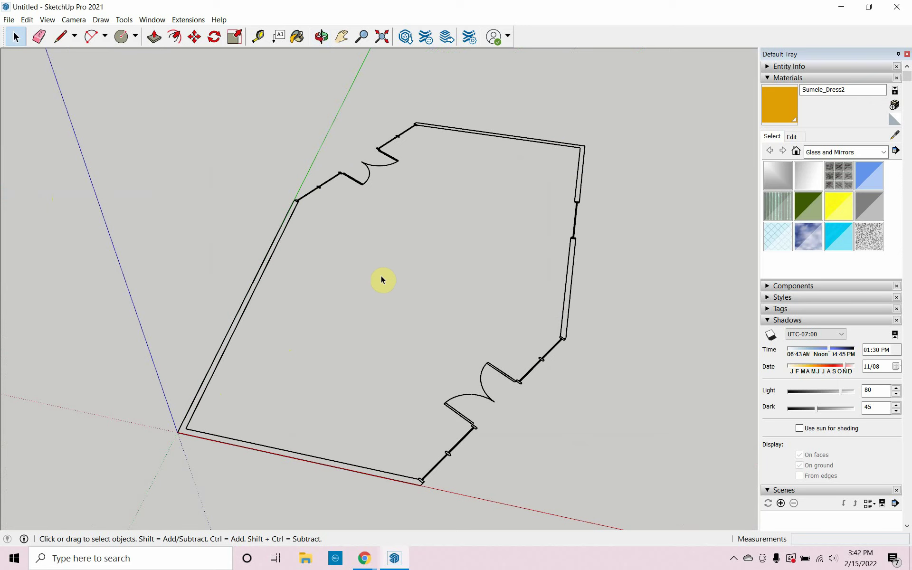
{"action": "scroll", "coordinate": [382, 290], "scroll_direction": "down", "scroll_amount": 2}
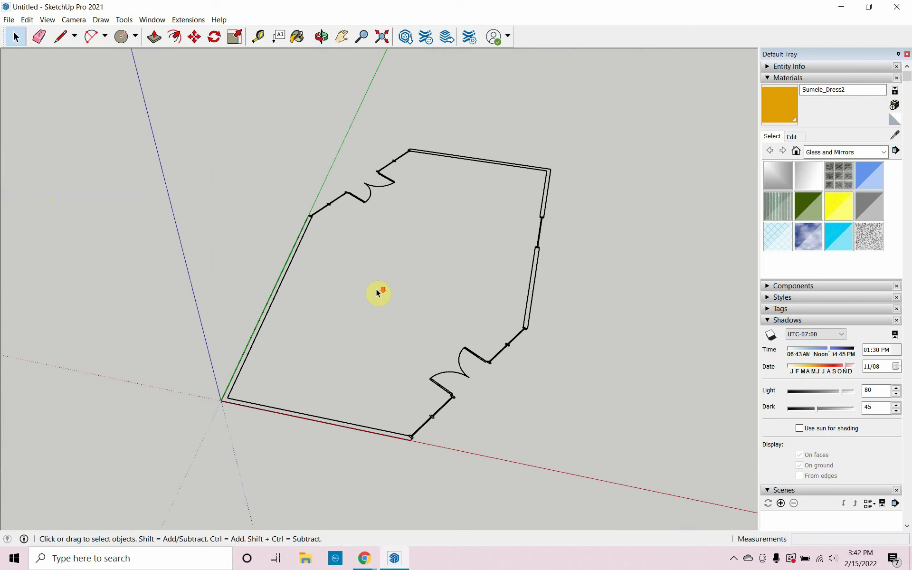
{"action": "scroll", "coordinate": [384, 329], "scroll_direction": "up", "scroll_amount": 2}
{"action": "mouse_move", "coordinate": [384, 329]}
{"action": "middle_mouse_down"}
{"action": "mouse_move", "coordinate": [372, 340]}
{"action": "mouse_move", "coordinate": [341, 292]}
{"action": "middle_mouse_up"}
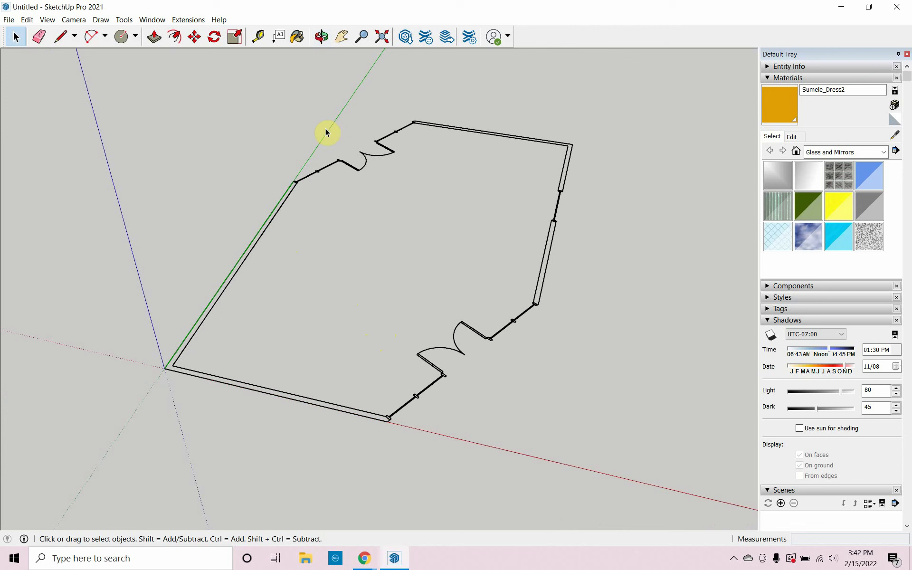
{"action": "left_click", "coordinate": [765, 78]}
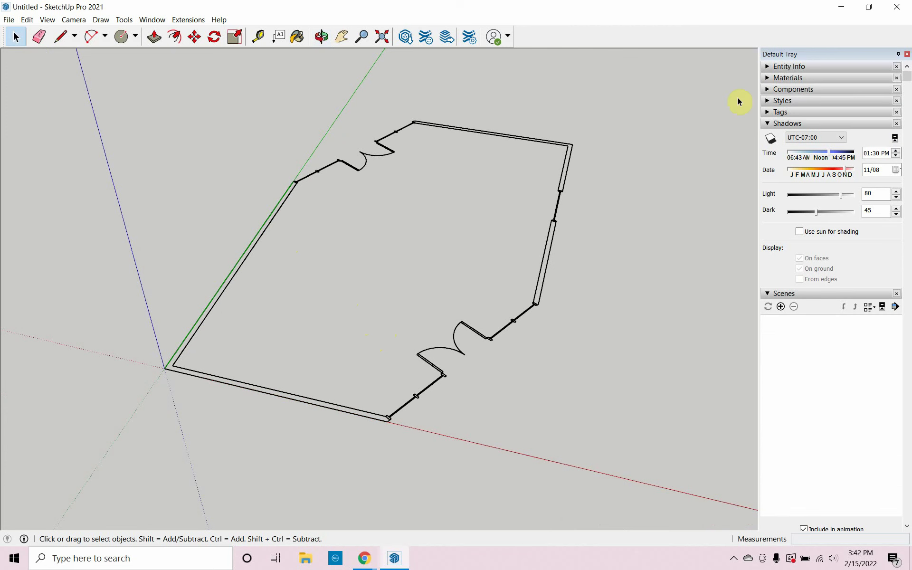
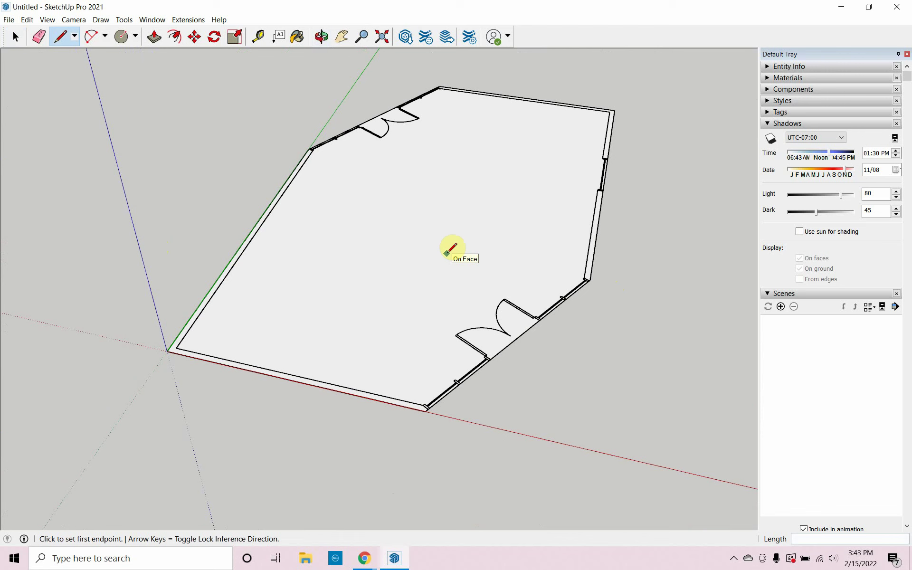
Step: Push the floor face down 6 inches with Push/Pull to form a slab beneath the plan
{"action": "key", "text": "p"}
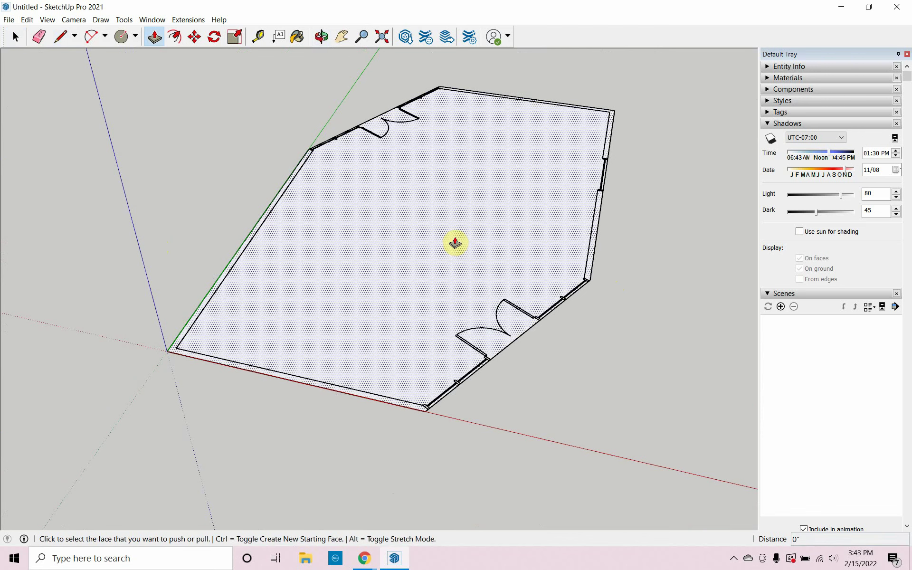
{"action": "left_click", "coordinate": [454, 247]}
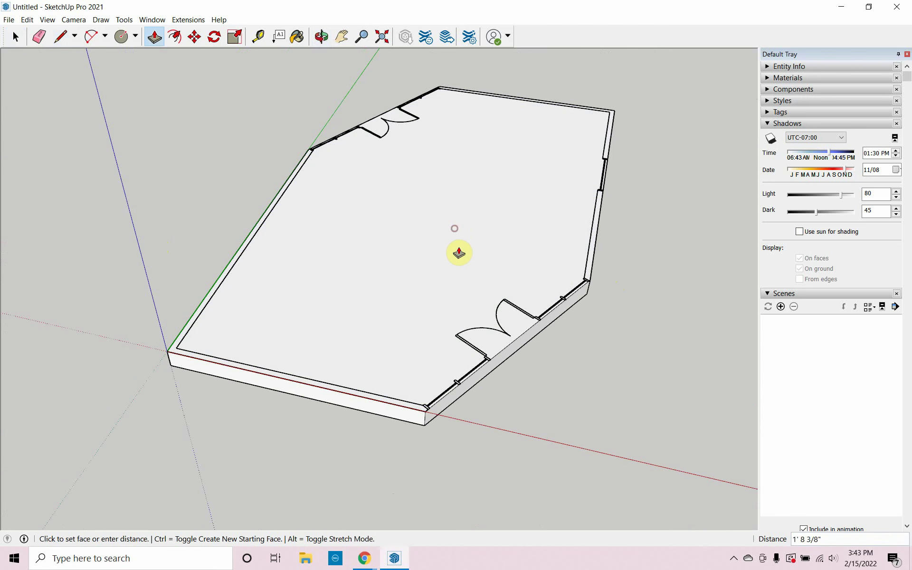
{"action": "left_click", "coordinate": [458, 281]}
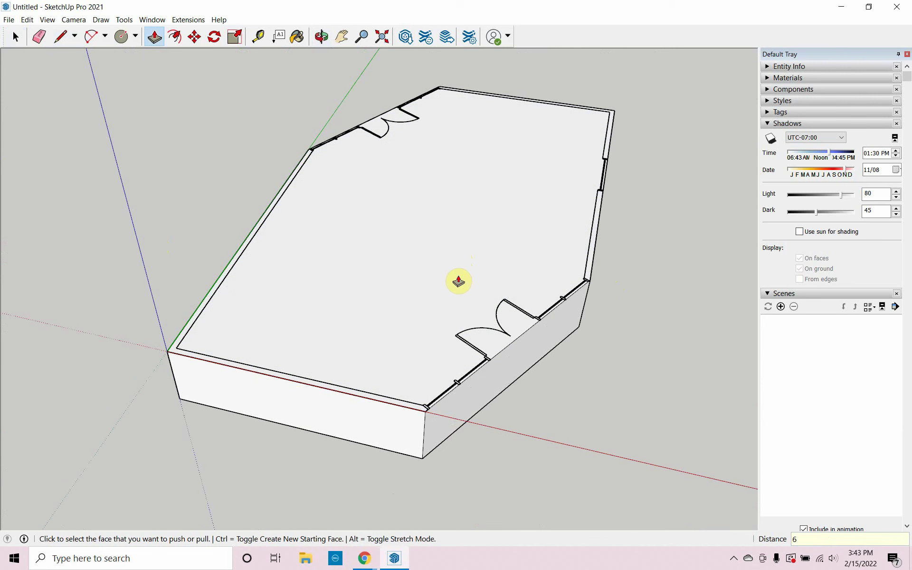
{"action": "type", "text": "6"}
{"action": "key", "text": "Return"}
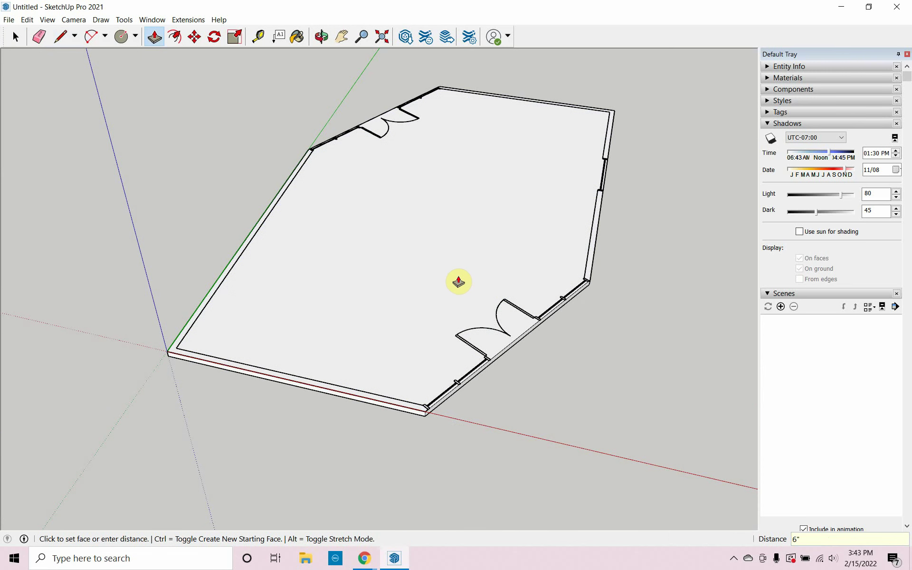
{"action": "scroll", "coordinate": [276, 249], "scroll_direction": "down", "scroll_amount": 2}
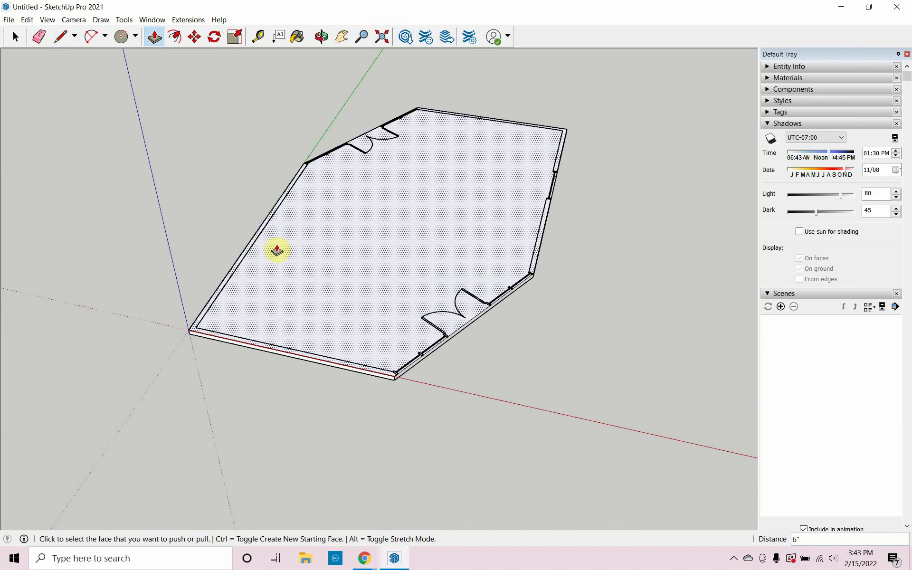
Step: Lock the imported CAD floor plan component
{"action": "left_click", "coordinate": [16, 42]}
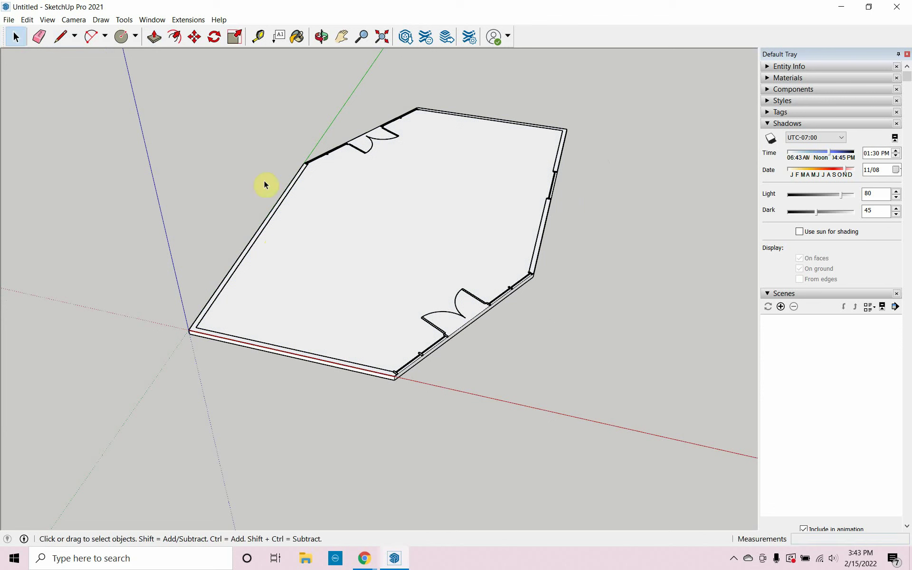
{"action": "triple_click", "coordinate": [353, 149]}
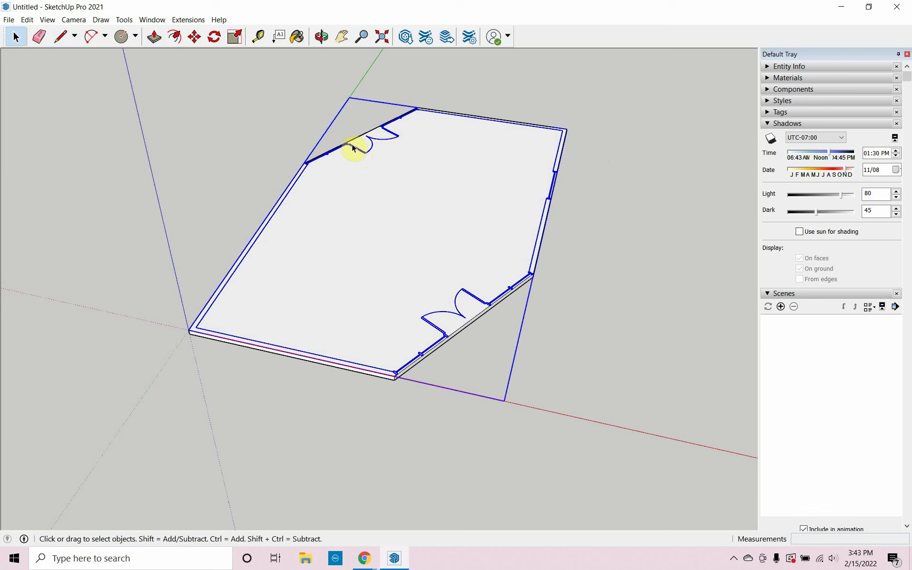
{"action": "left_click", "coordinate": [27, 19]}
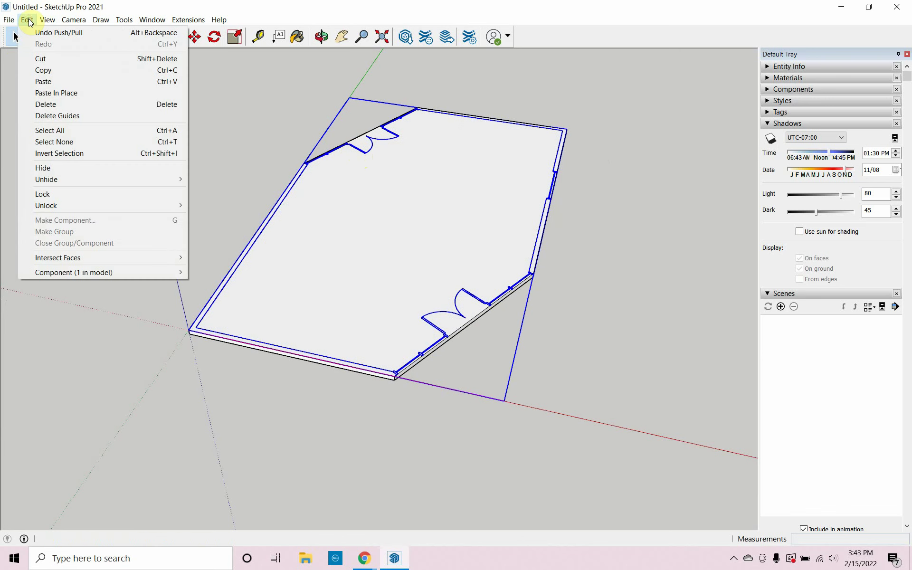
{"action": "left_click", "coordinate": [65, 193]}
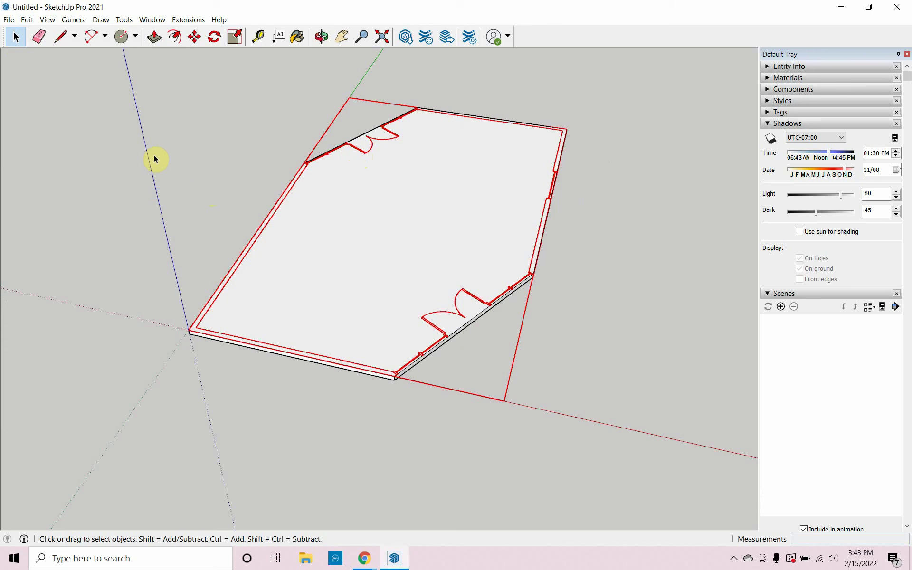
Step: Select the whole floor slab and make it a component named "Floor / Roof"
{"action": "left_click_drag", "start_coordinate": [136, 442], "coordinate": [625, 89]}
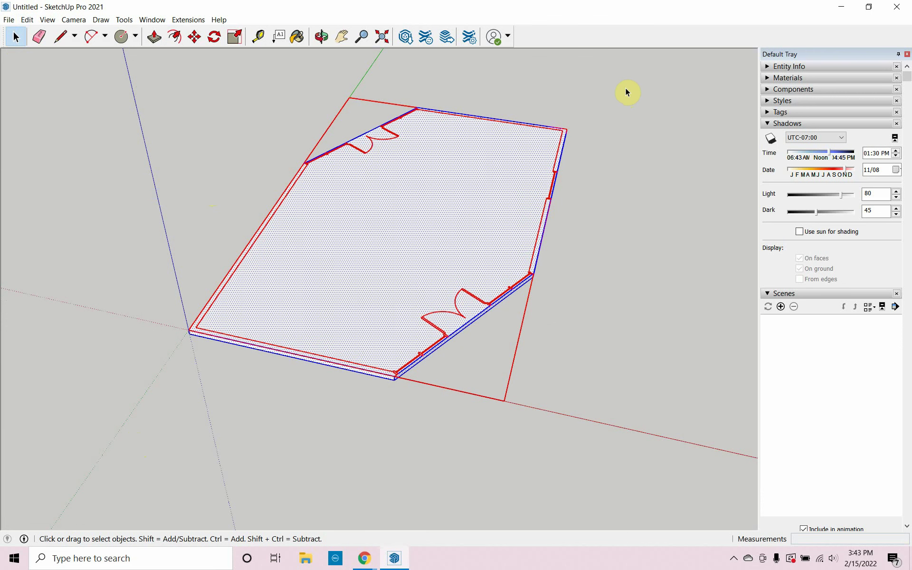
{"action": "key", "text": "g"}
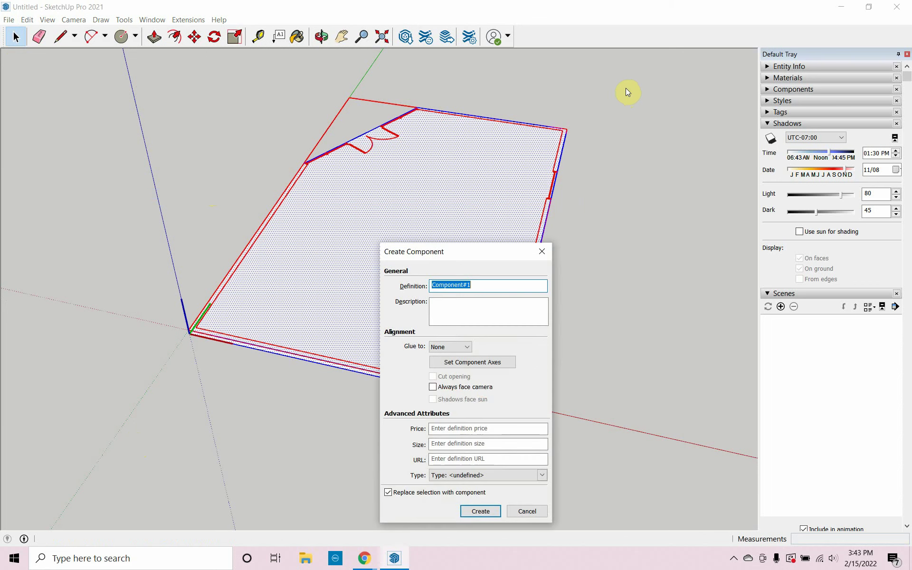
{"action": "left_click_drag", "start_coordinate": [467, 257], "coordinate": [469, 228]}
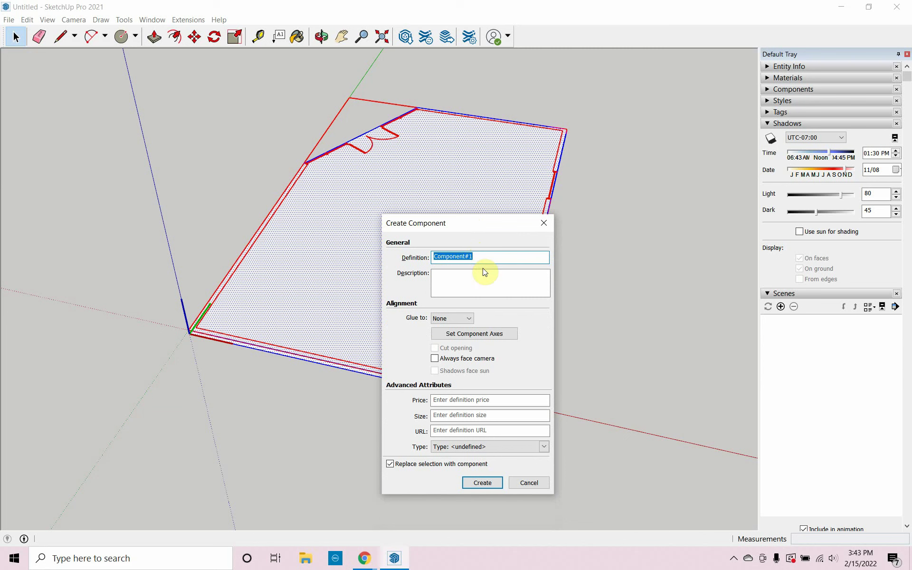
{"action": "type", "text": "Floor / Roof"}
{"action": "left_click", "coordinate": [482, 482]}
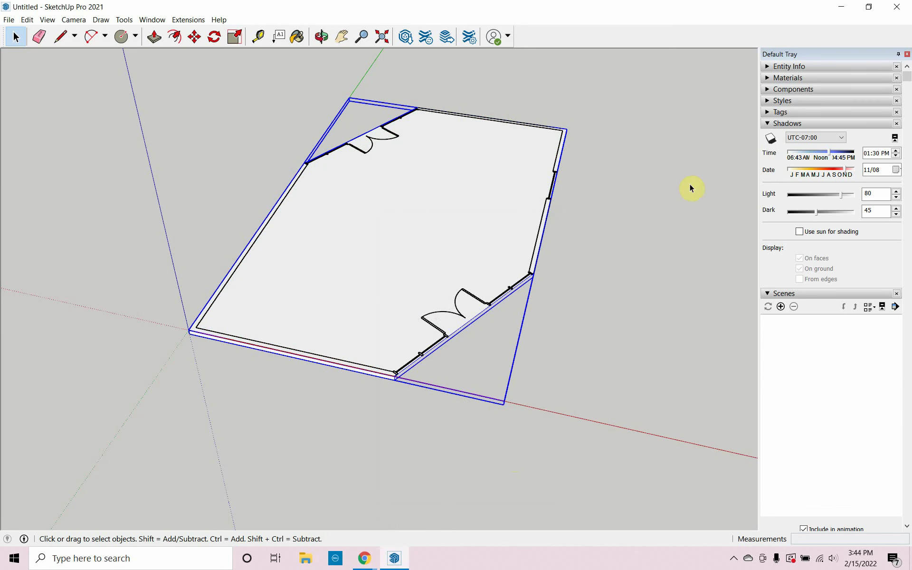
Step: Place the standing woman figure from the in-model components on the ground outside the slab's far side as a scale reference
{"action": "left_click", "coordinate": [767, 88]}
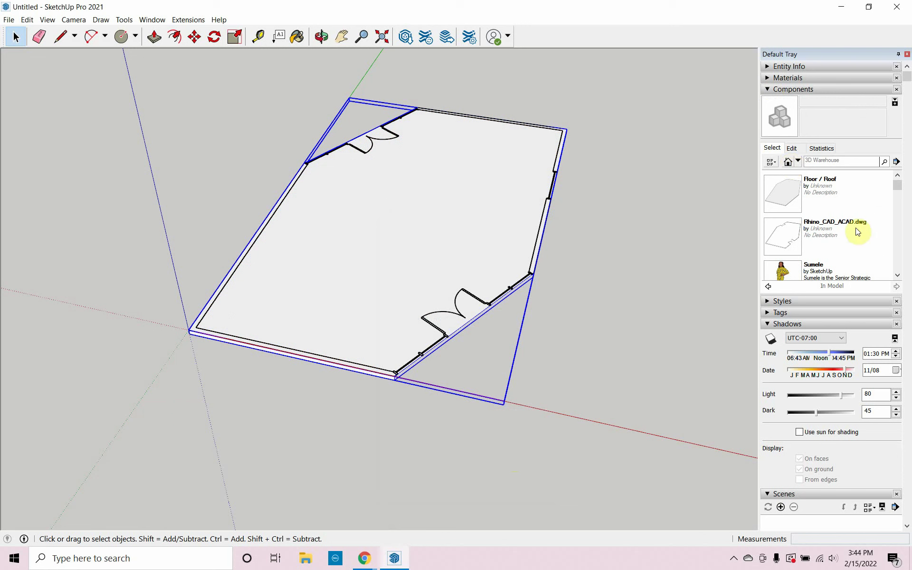
{"action": "left_click", "coordinate": [896, 186]}
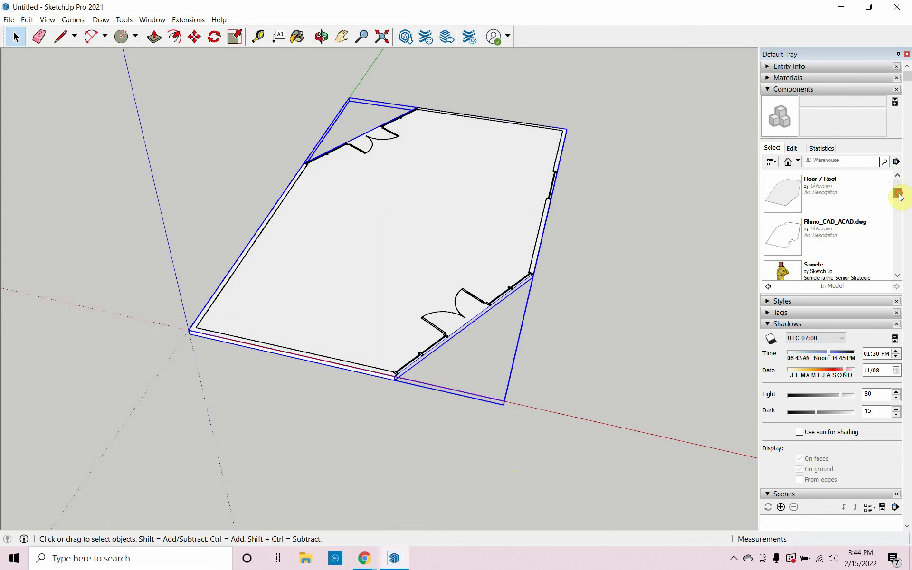
{"action": "left_click", "coordinate": [829, 276]}
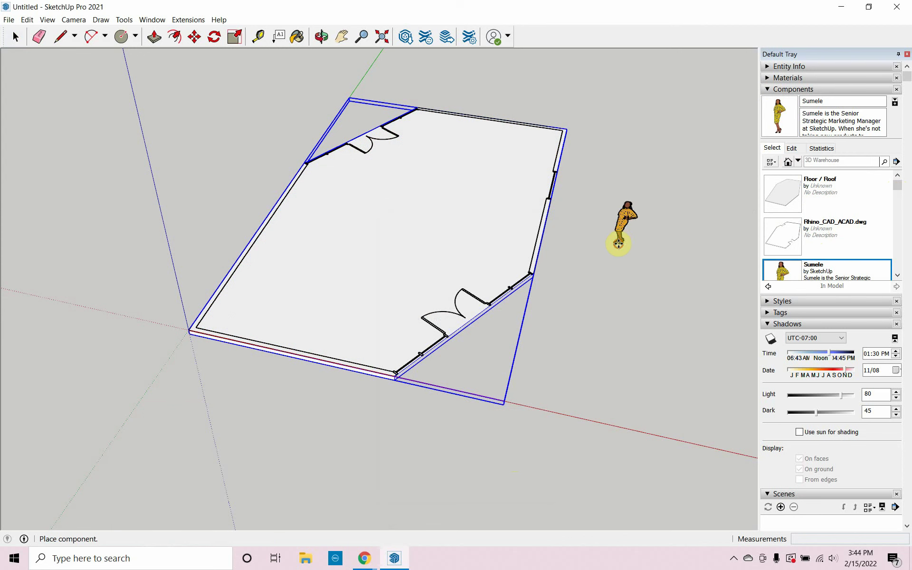
{"action": "left_click", "coordinate": [618, 243]}
{"action": "key", "text": "Escape"}
{"action": "left_click", "coordinate": [12, 35]}
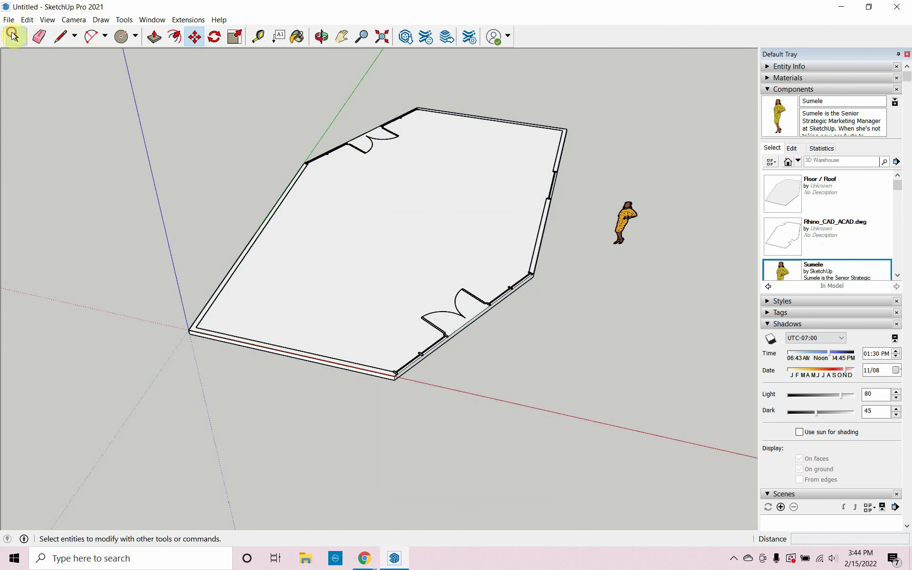
Step: Delete the standing woman figure from the ground beside the slab
{"action": "left_click", "coordinate": [630, 218]}
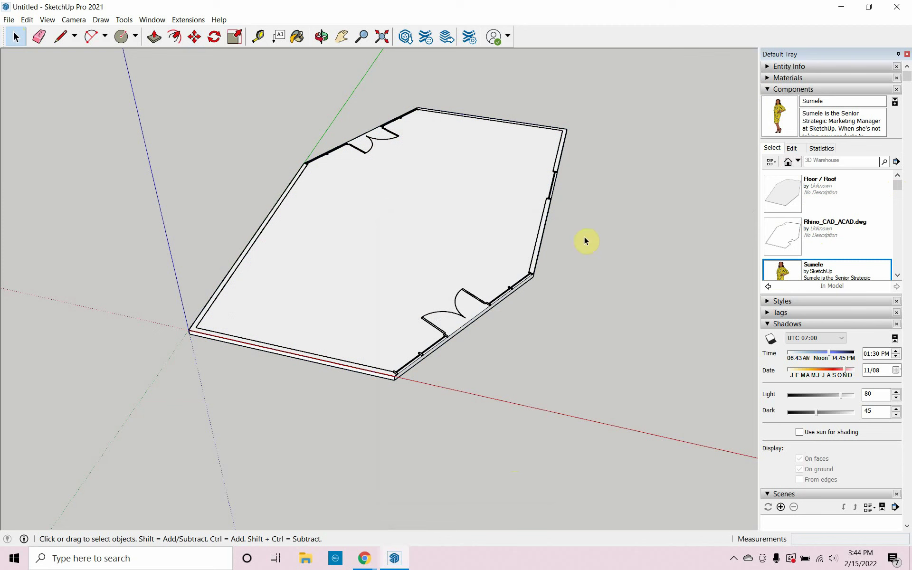
{"action": "left_click", "coordinate": [788, 192]}
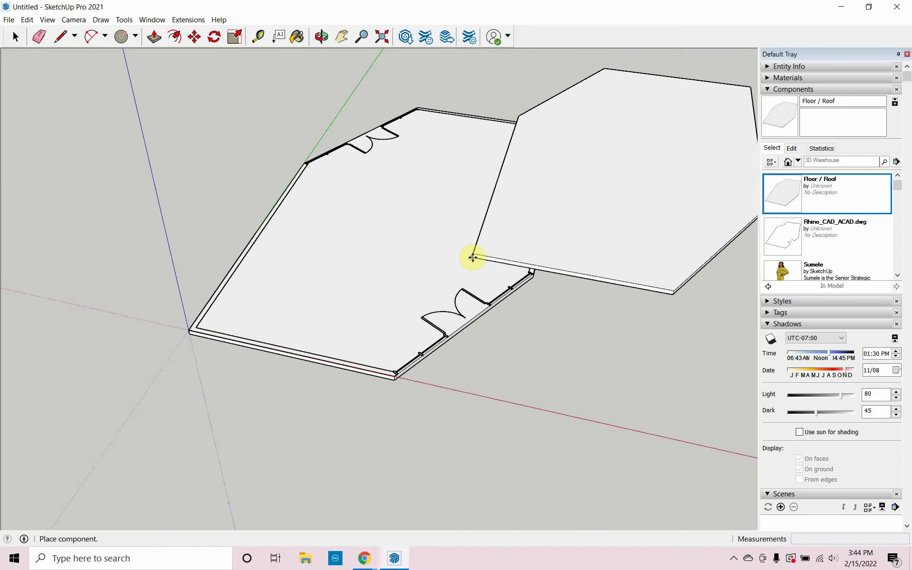
{"action": "key", "text": "Escape"}
{"action": "middle_click_drag", "start_coordinate": [449, 275], "coordinate": [418, 351]}
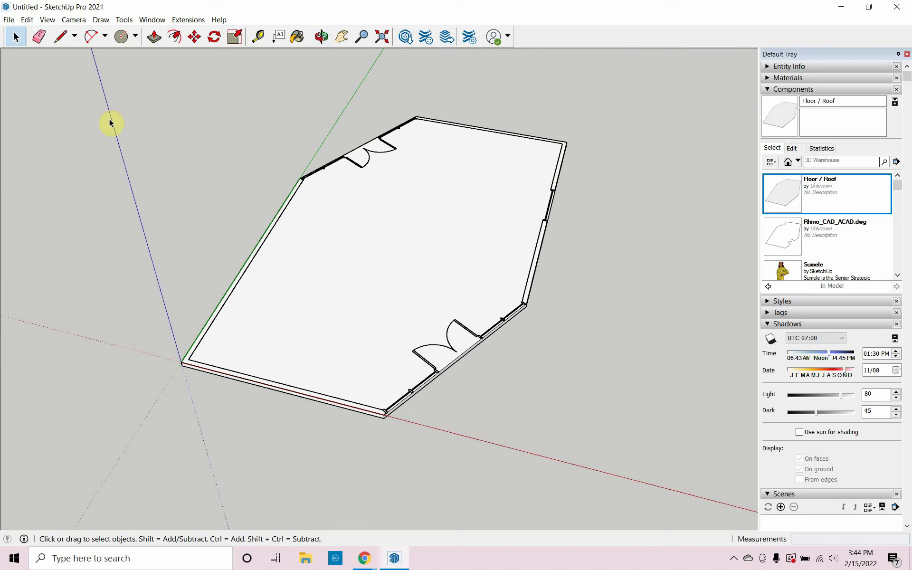
Step: With the Line tool, trace the end cap and outer edges of the L-shaped wall from the front door side through the origin to the rear doors
{"action": "key", "text": "l"}
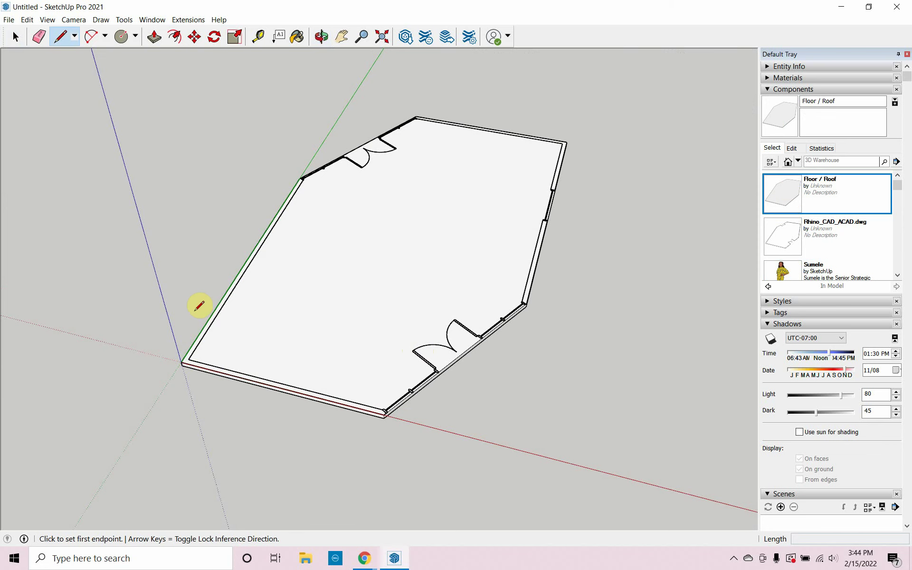
{"action": "scroll", "coordinate": [373, 418], "scroll_direction": "up", "scroll_amount": 10}
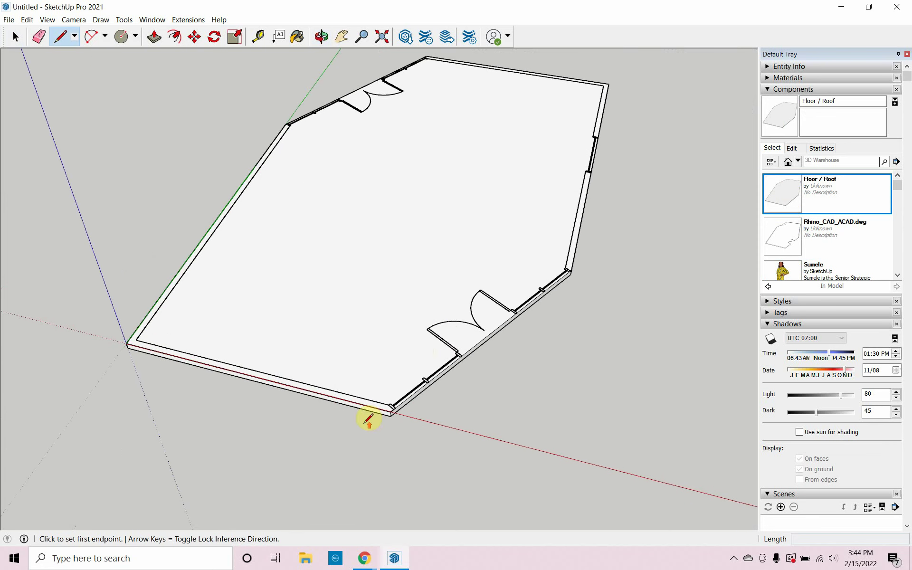
{"action": "left_click", "coordinate": [426, 352]}
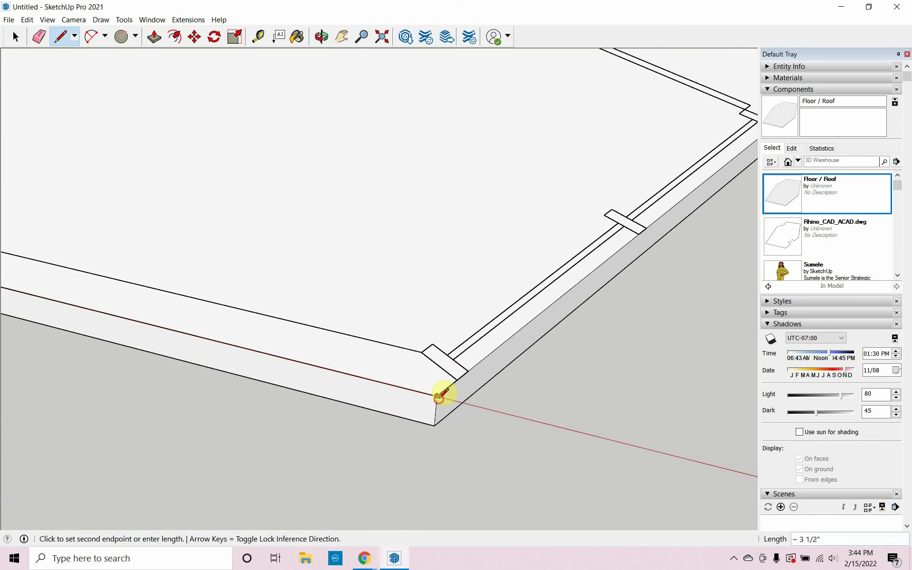
{"action": "scroll", "coordinate": [508, 370], "scroll_direction": "down", "scroll_amount": 5}
{"action": "scroll", "coordinate": [154, 227], "scroll_direction": "up", "scroll_amount": 5}
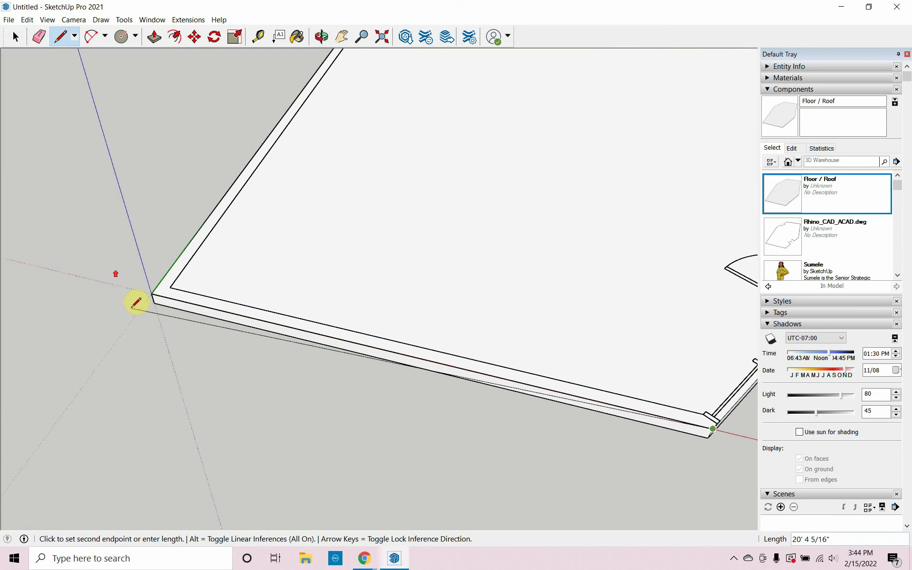
{"action": "scroll", "coordinate": [166, 328], "scroll_direction": "up", "scroll_amount": 2}
{"action": "scroll", "coordinate": [176, 356], "scroll_direction": "down", "scroll_amount": 4}
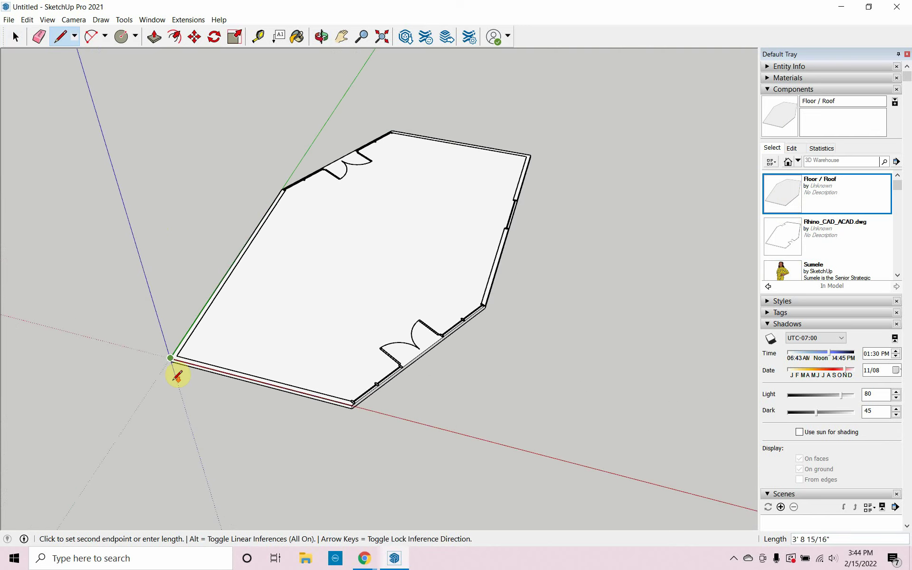
{"action": "scroll", "coordinate": [285, 195], "scroll_direction": "up", "scroll_amount": 7}
{"action": "scroll", "coordinate": [305, 174], "scroll_direction": "up", "scroll_amount": 2}
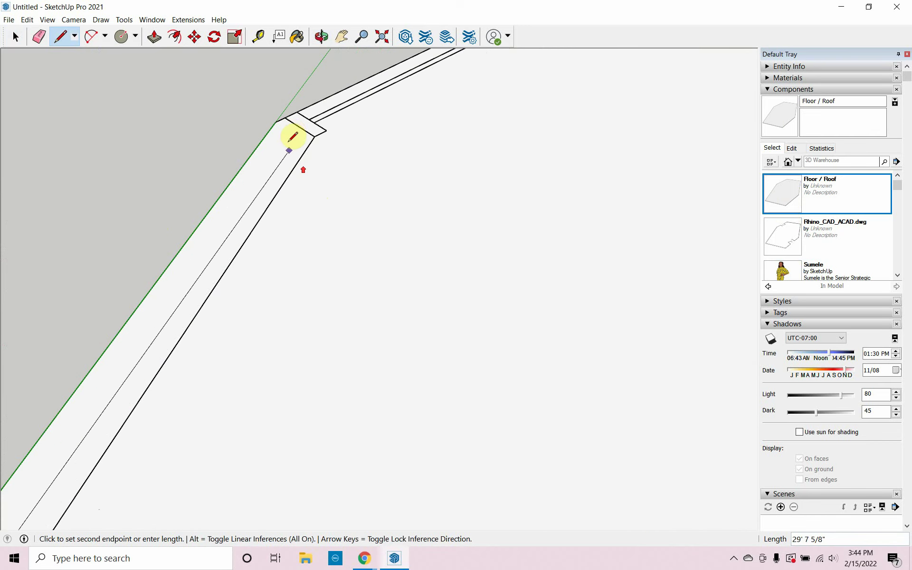
{"action": "left_click", "coordinate": [274, 123]}
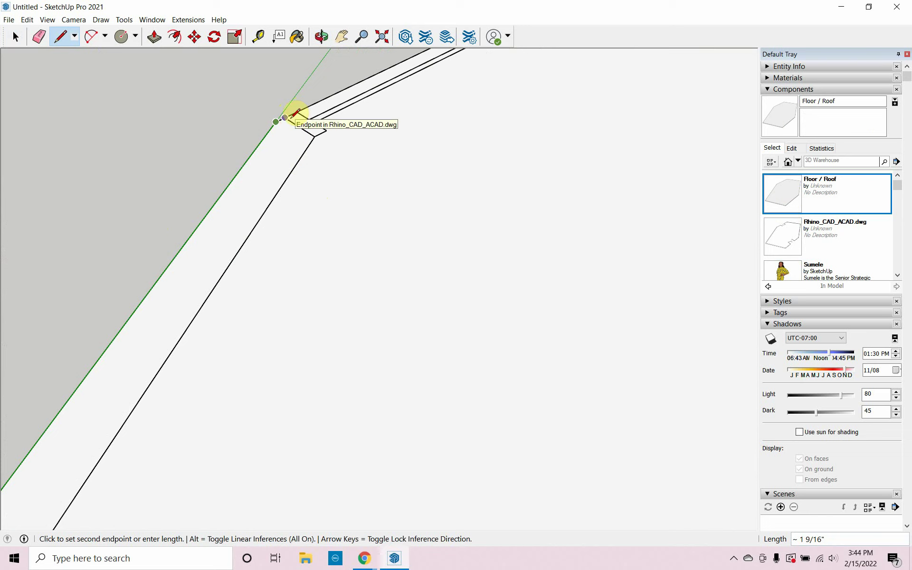
Step: Trace the wall's far end cap and its inner edges back to the starting corner, closing the L-shaped outline
{"action": "scroll", "coordinate": [316, 129], "scroll_direction": "down", "scroll_amount": 6}
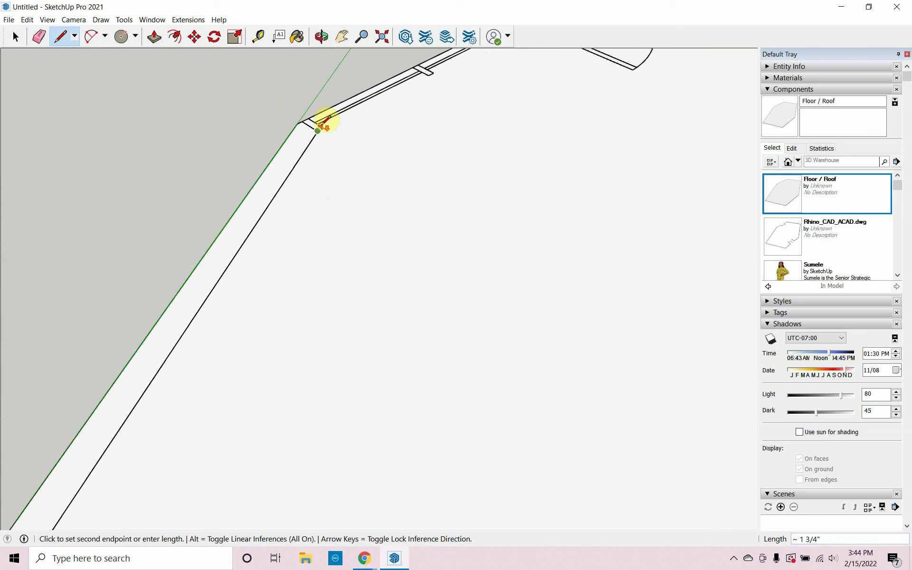
{"action": "scroll", "coordinate": [318, 127], "scroll_direction": "down", "scroll_amount": 2}
{"action": "scroll", "coordinate": [194, 323], "scroll_direction": "up", "scroll_amount": 5}
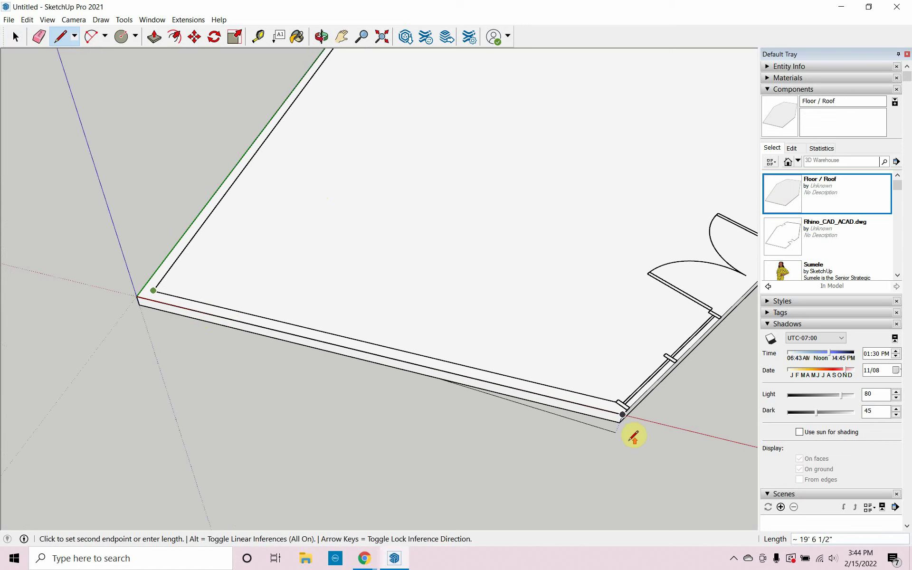
{"action": "scroll", "coordinate": [637, 422], "scroll_direction": "up", "scroll_amount": 4}
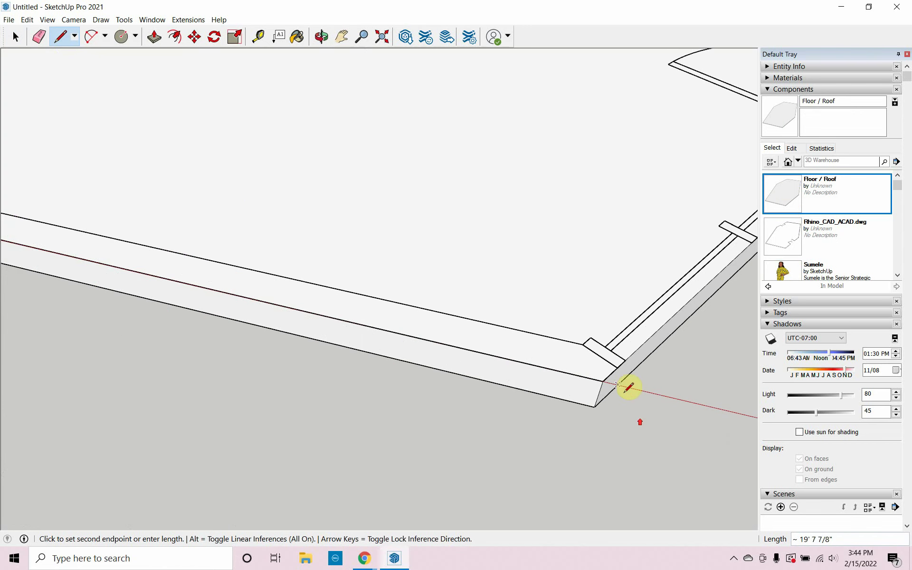
{"action": "left_click", "coordinate": [585, 343]}
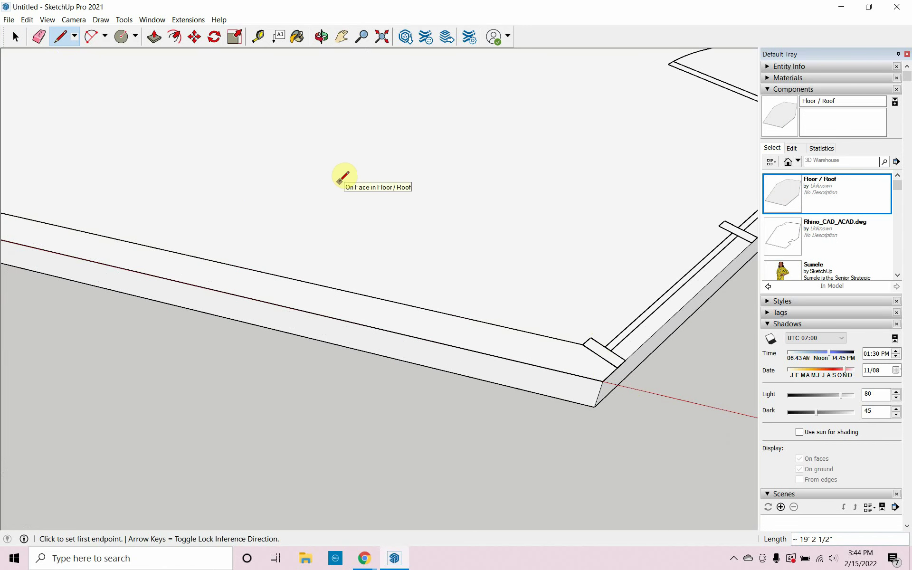
Step: Pull the L-shaped wall face up 9' with Push/Pull
{"action": "key", "text": "p"}
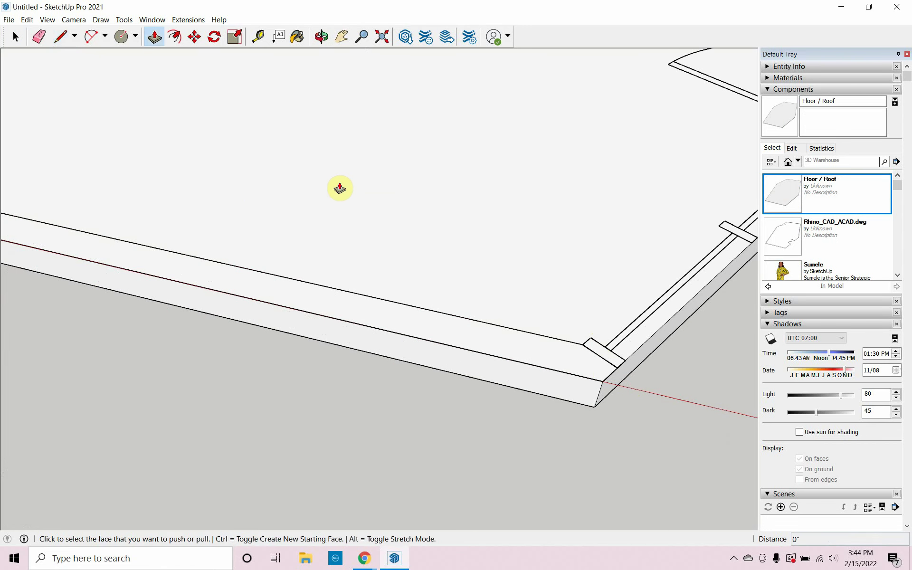
{"action": "left_click", "coordinate": [425, 324]}
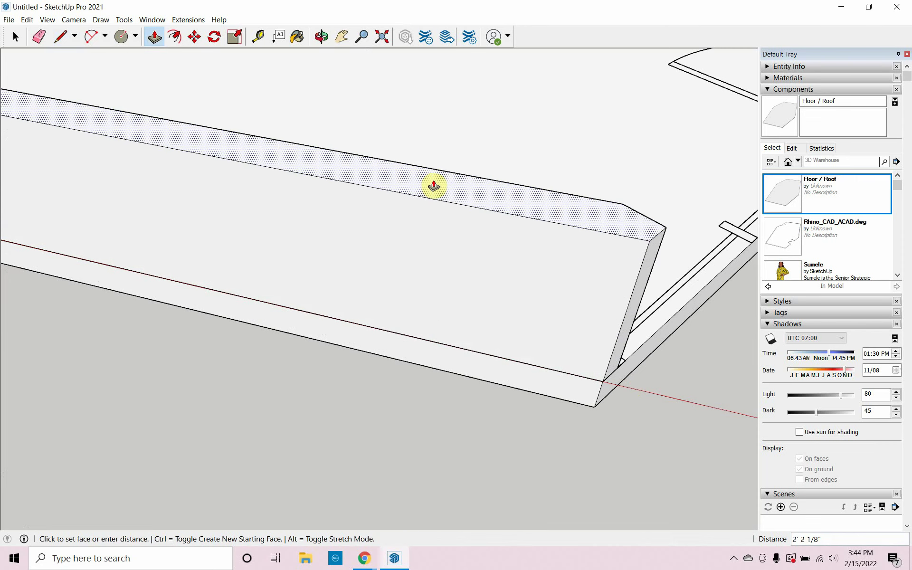
{"action": "left_click", "coordinate": [434, 185]}
{"action": "scroll", "coordinate": [414, 226], "scroll_direction": "down", "scroll_amount": 10}
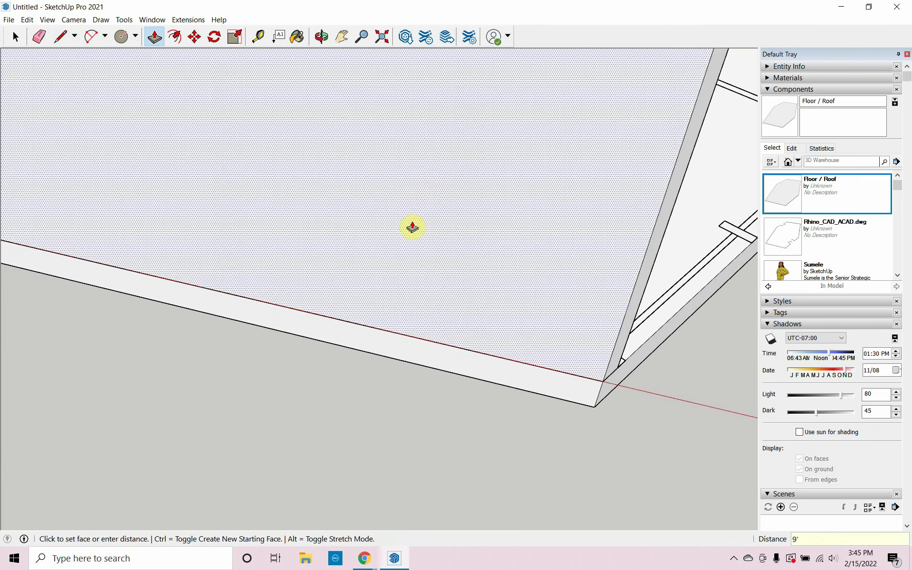
{"action": "scroll", "coordinate": [332, 327], "scroll_direction": "down", "scroll_amount": 1}
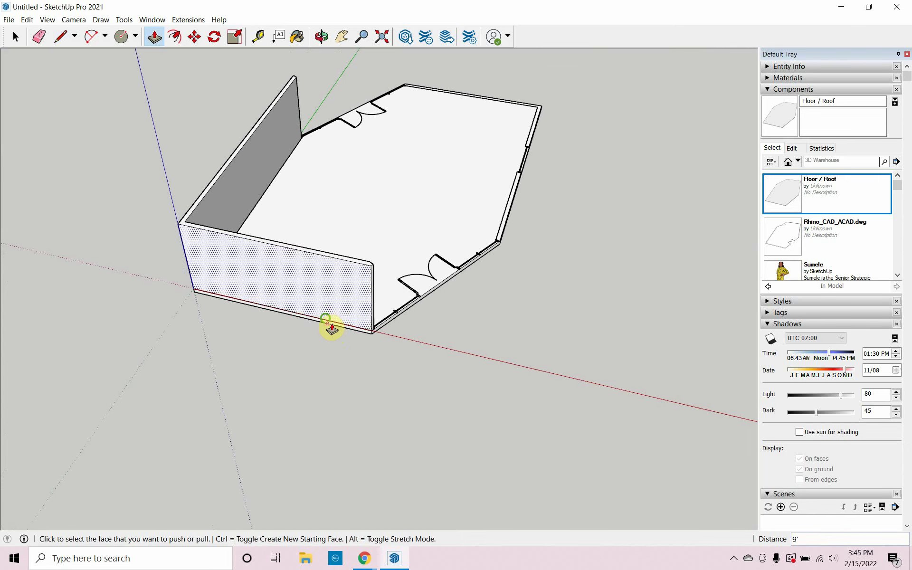
Step: Select the whole extruded L-shaped wall and make it a component named "Wall-01"
{"action": "middle_click_drag", "start_coordinate": [329, 321], "coordinate": [473, 346]}
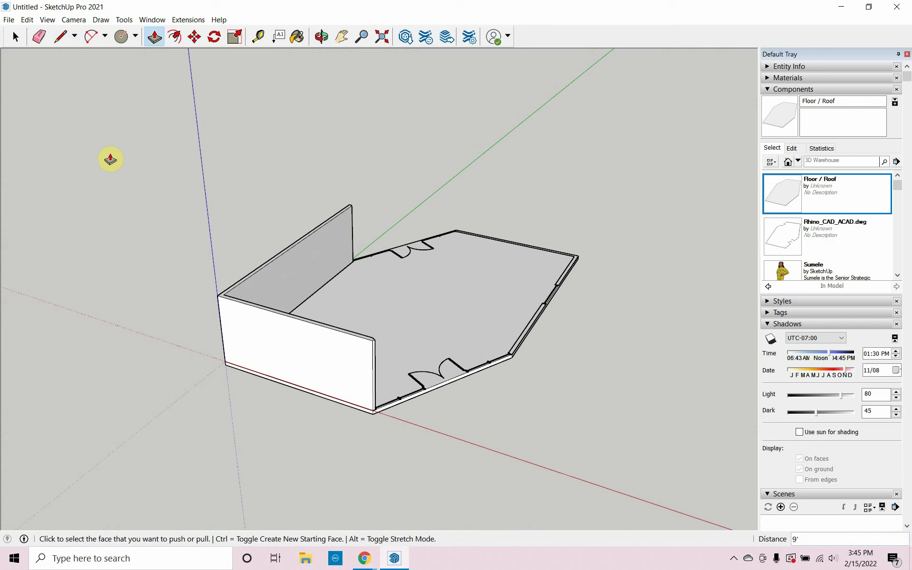
{"action": "left_click", "coordinate": [19, 43]}
{"action": "left_click_drag", "start_coordinate": [160, 455], "coordinate": [384, 152]}
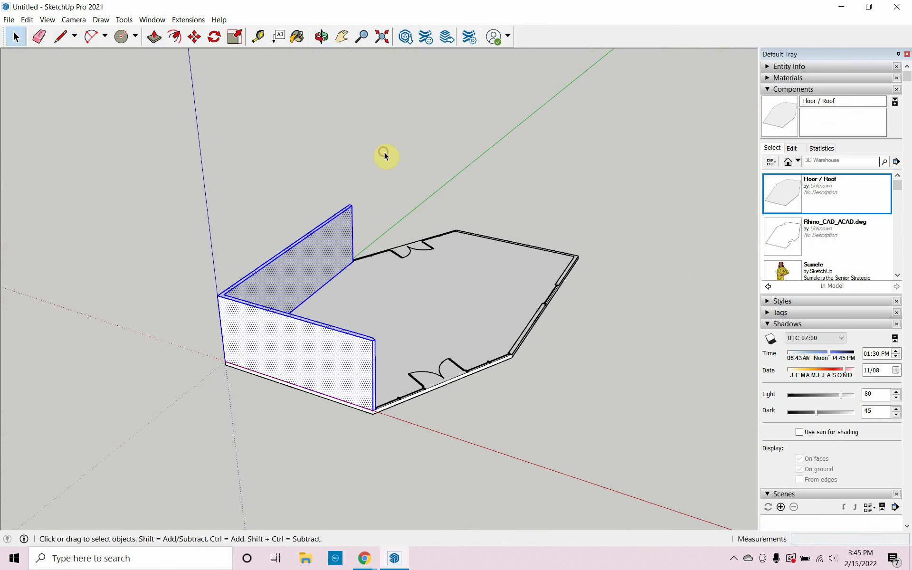
{"action": "key", "text": "g"}
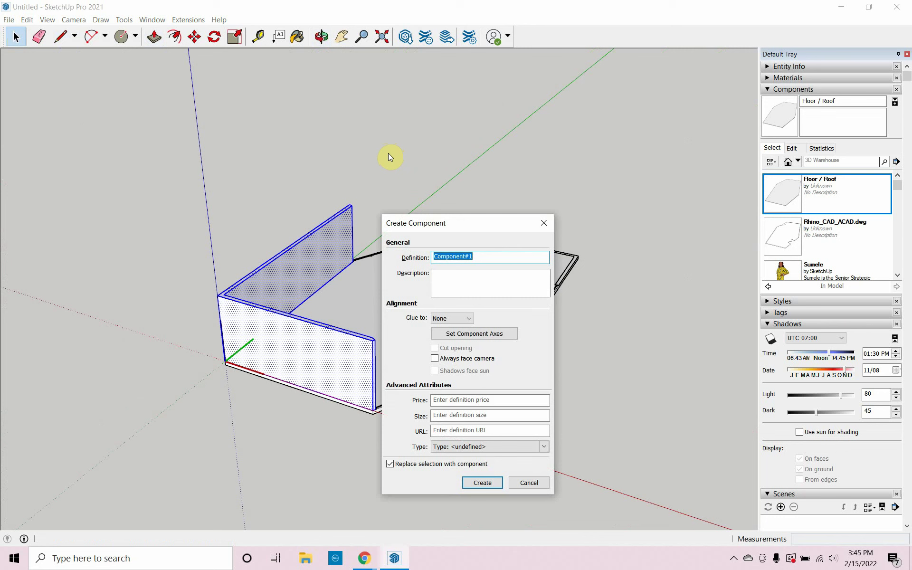
{"action": "type", "text": "Wall-01"}
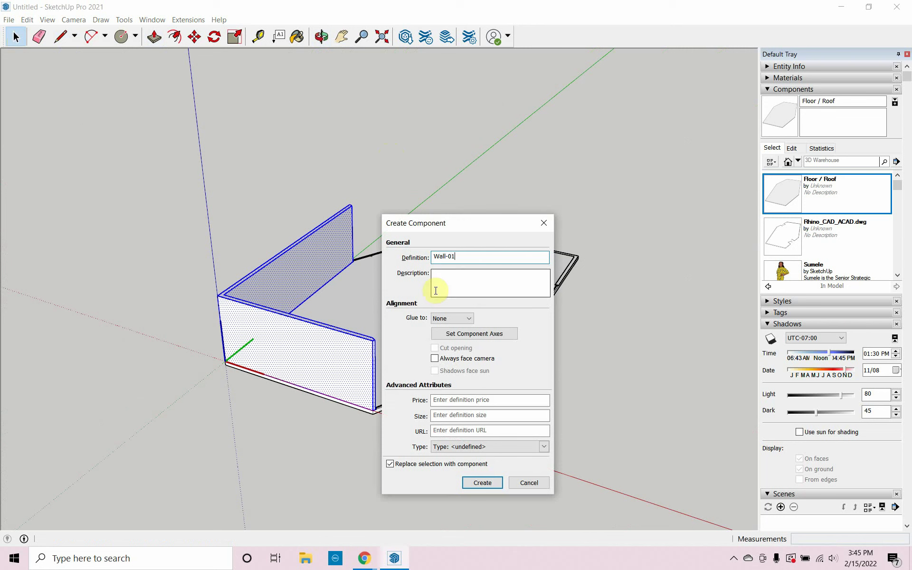
{"action": "left_click", "coordinate": [474, 483]}
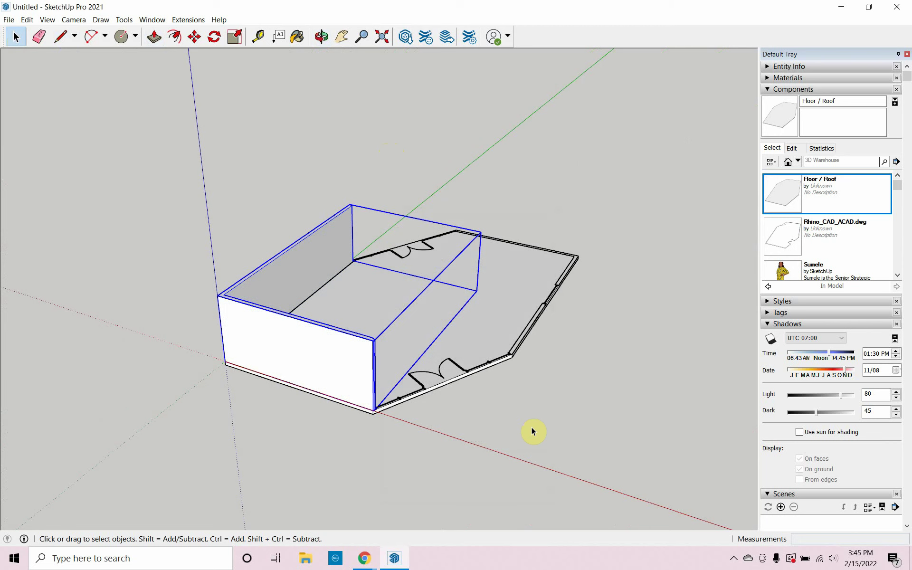
Step: Trace the outer edges of the opposite L-shaped wall from the front door side around the far slab corner to the rear door side
{"action": "middle_click_drag", "start_coordinate": [531, 430], "coordinate": [508, 378]}
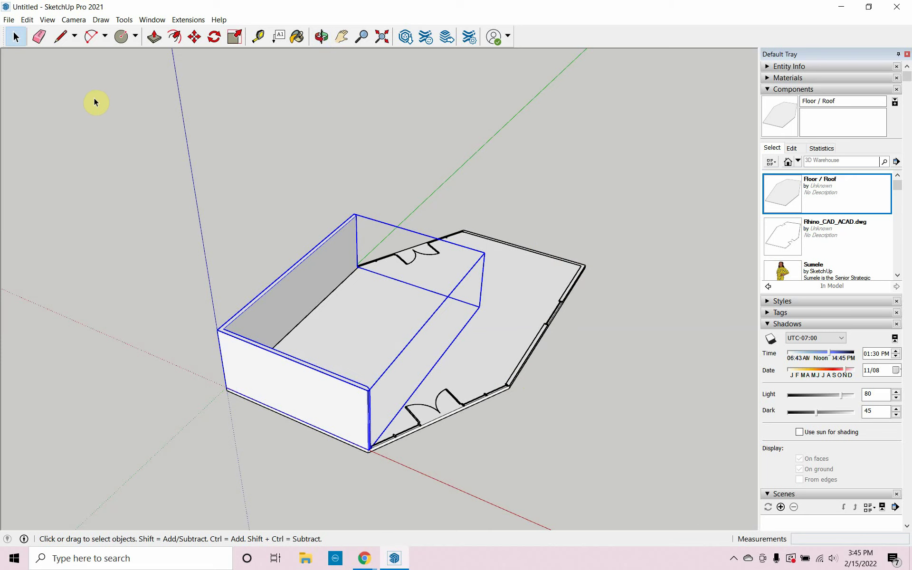
{"action": "key", "text": "l"}
{"action": "scroll", "coordinate": [513, 383], "scroll_direction": "up", "scroll_amount": 5}
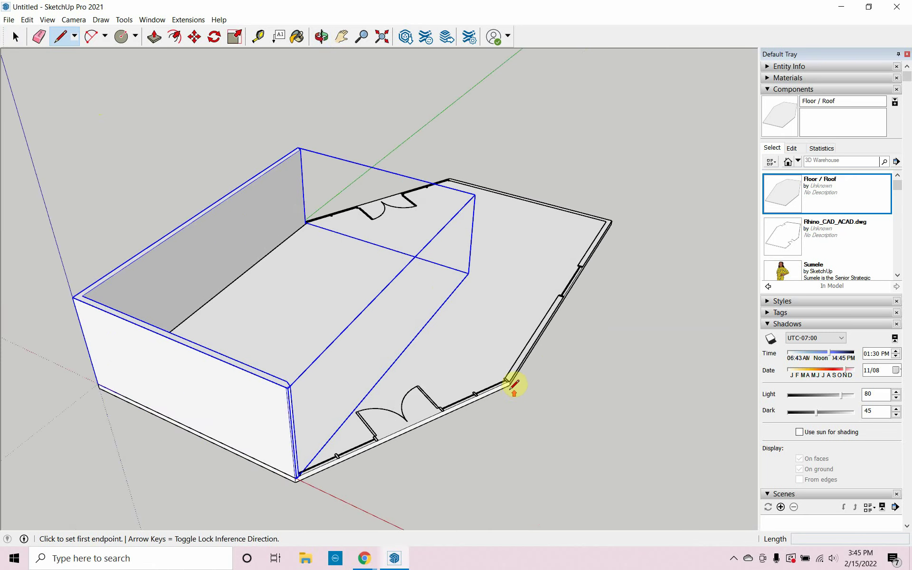
{"action": "scroll", "coordinate": [511, 378], "scroll_direction": "up", "scroll_amount": 4}
{"action": "left_click", "coordinate": [519, 345]}
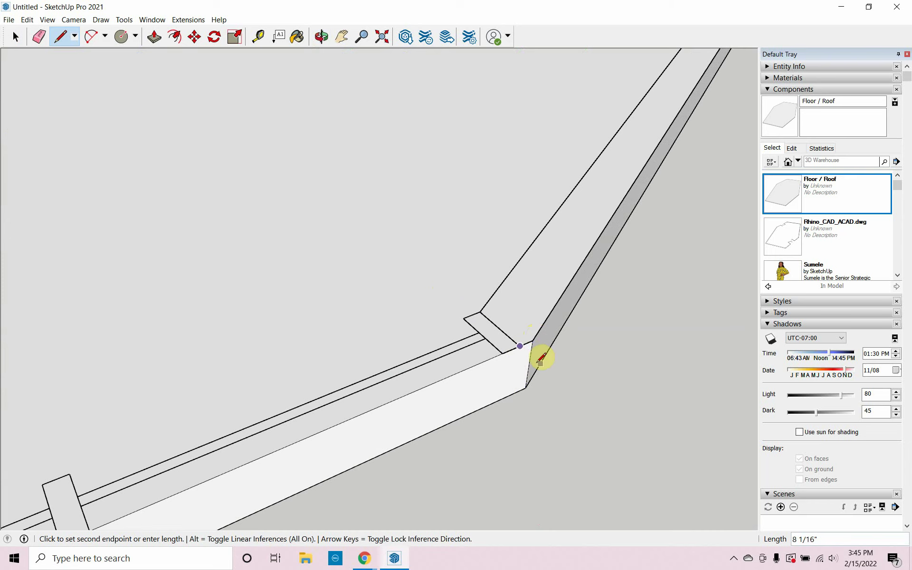
{"action": "scroll", "coordinate": [541, 358], "scroll_direction": "up", "scroll_amount": 2}
{"action": "scroll", "coordinate": [417, 372], "scroll_direction": "down", "scroll_amount": 8}
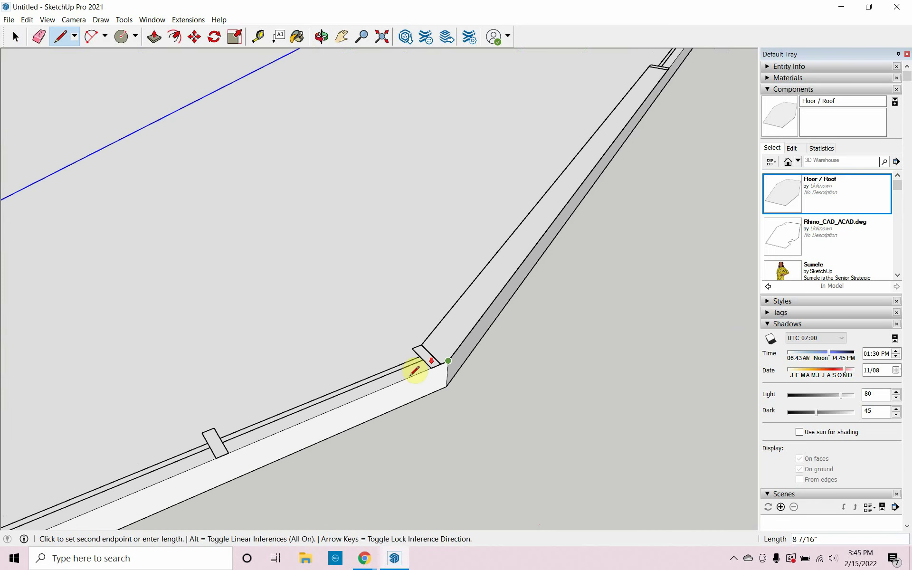
{"action": "scroll", "coordinate": [610, 148], "scroll_direction": "up", "scroll_amount": 5}
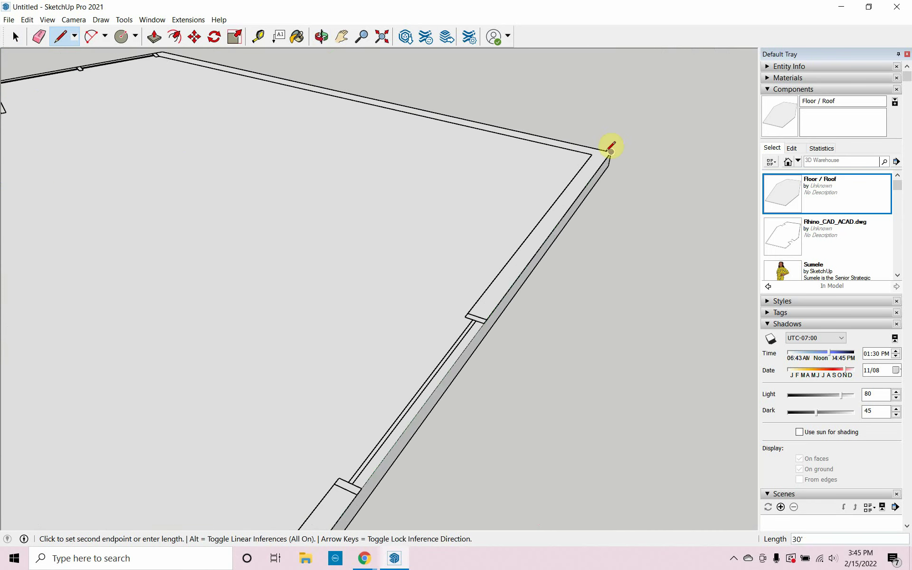
{"action": "scroll", "coordinate": [615, 156], "scroll_direction": "down", "scroll_amount": 2}
{"action": "scroll", "coordinate": [407, 155], "scroll_direction": "up", "scroll_amount": 5}
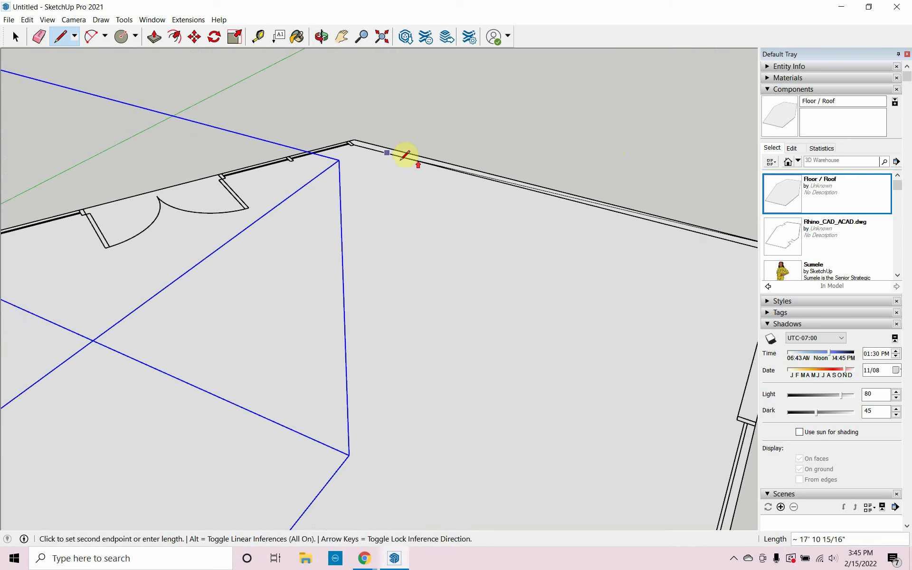
{"action": "left_click", "coordinate": [379, 147]}
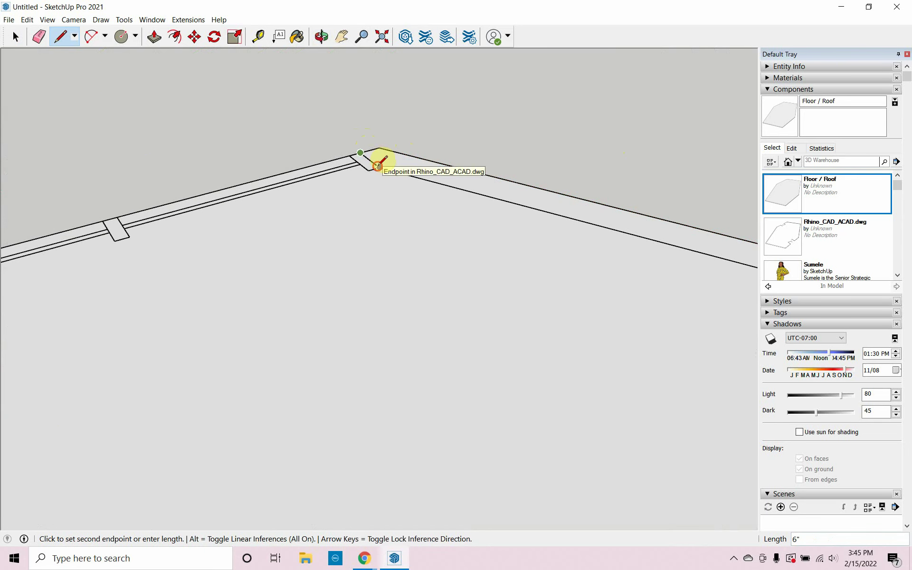
Step: Trace the opposite wall's inner edges around its inside corner back to the start, closing the outline
{"action": "scroll", "coordinate": [373, 161], "scroll_direction": "down", "scroll_amount": 5}
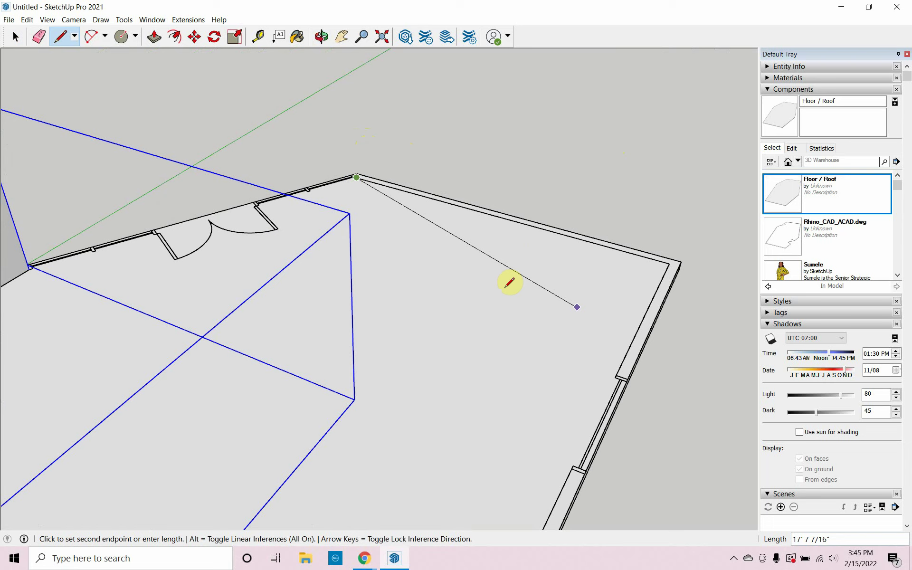
{"action": "left_click", "coordinate": [669, 260]}
{"action": "scroll", "coordinate": [666, 213], "scroll_direction": "down", "scroll_amount": 5}
{"action": "scroll", "coordinate": [586, 429], "scroll_direction": "up", "scroll_amount": 6}
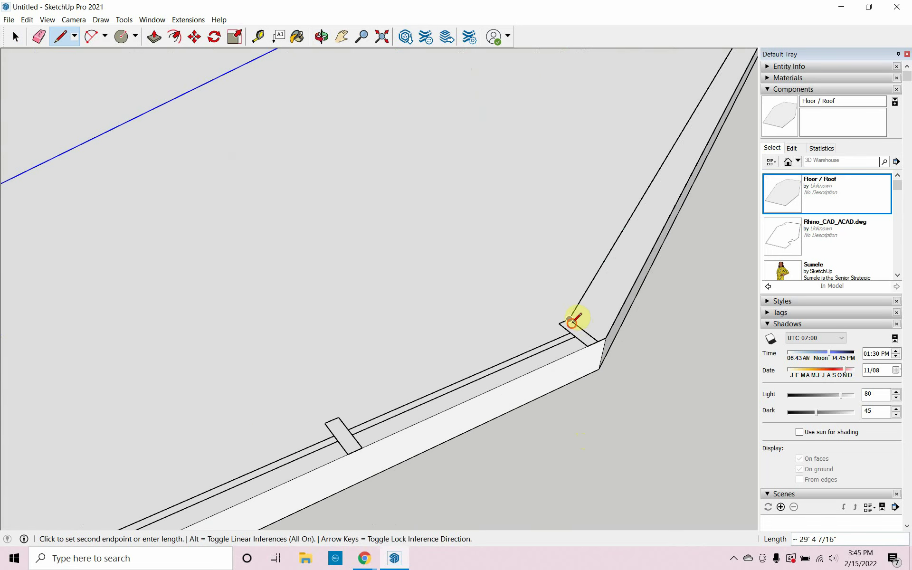
{"action": "left_click", "coordinate": [572, 322]}
{"action": "key", "text": "Escape"}
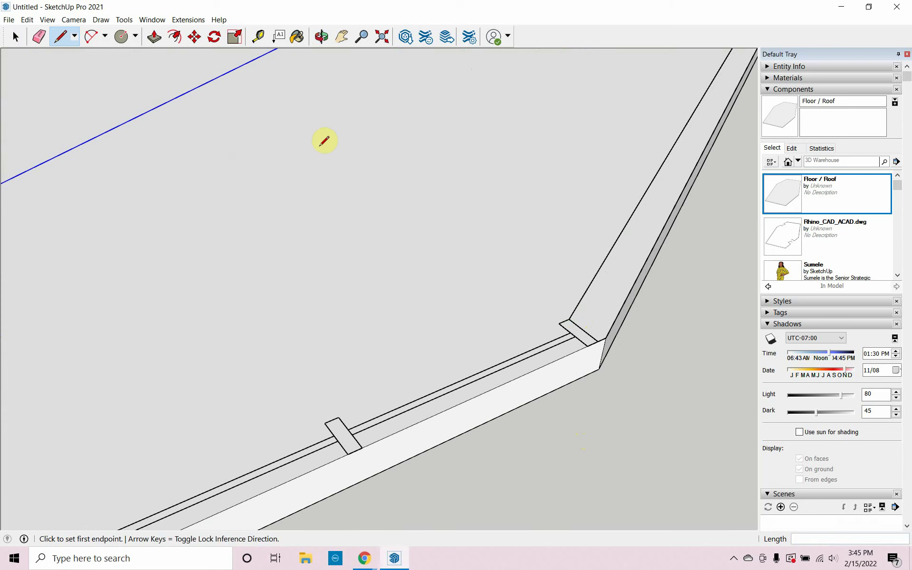
Step: Draw the missing 6" edge across the front end of the opposite L-shaped wall to close its face
{"action": "key", "text": "p"}
{"action": "scroll", "coordinate": [346, 321], "scroll_direction": "down", "scroll_amount": 5}
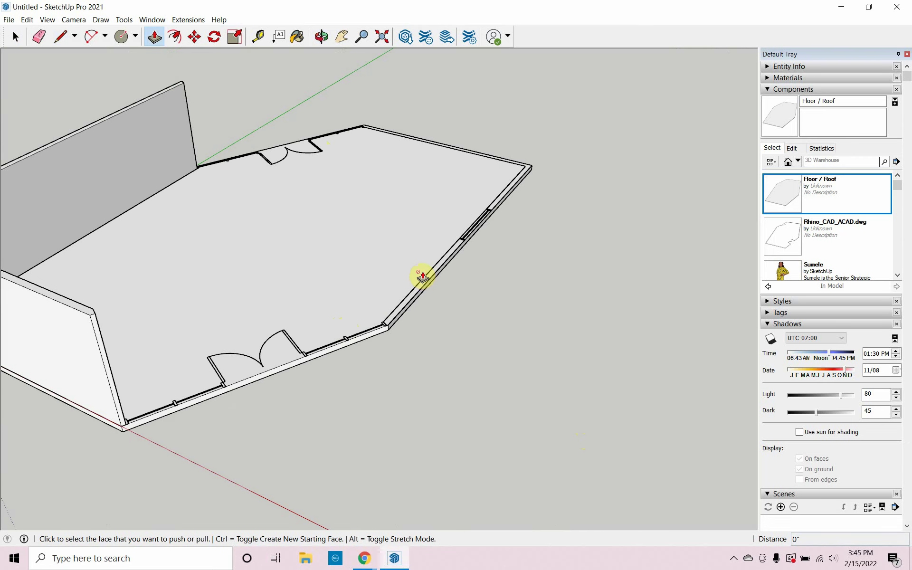
{"action": "scroll", "coordinate": [422, 275], "scroll_direction": "up", "scroll_amount": 5}
{"action": "scroll", "coordinate": [430, 287], "scroll_direction": "up", "scroll_amount": 3}
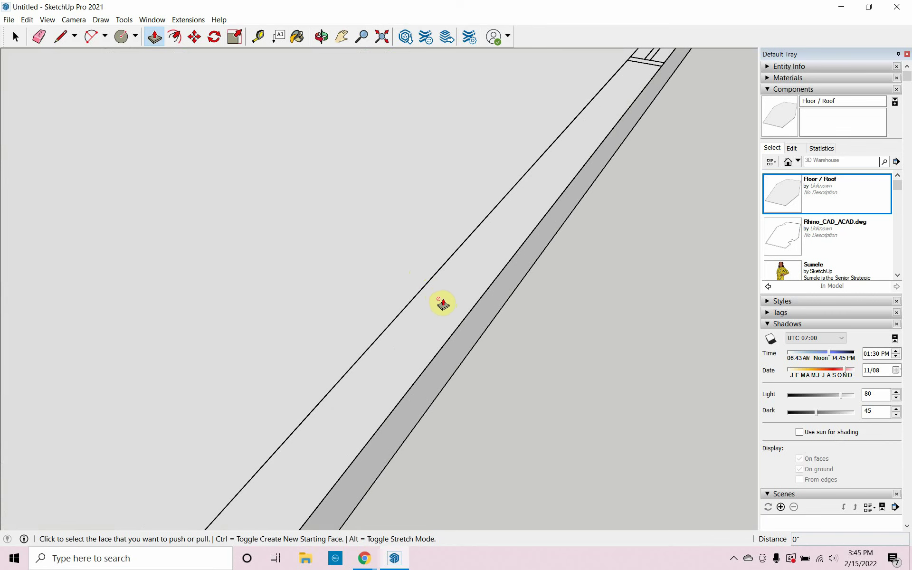
{"action": "scroll", "coordinate": [448, 305], "scroll_direction": "down", "scroll_amount": 5}
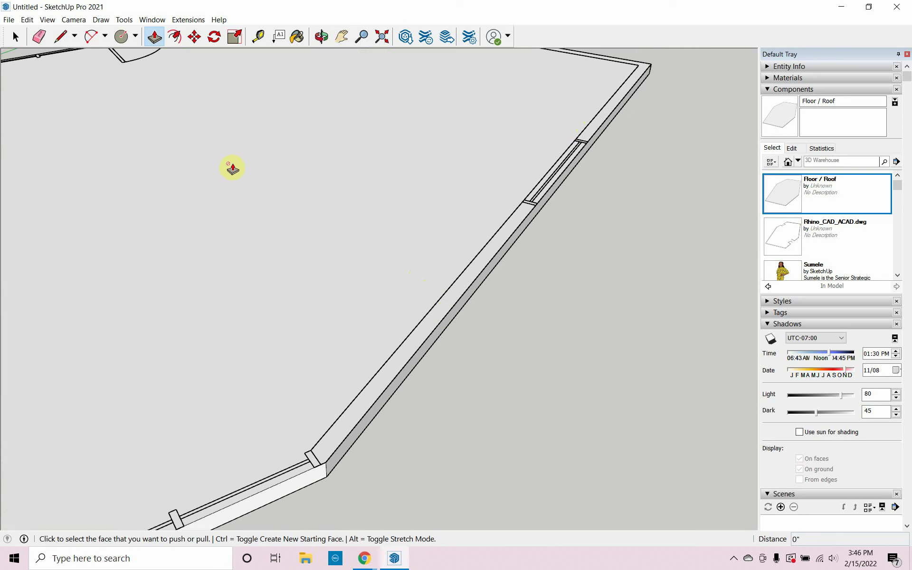
{"action": "left_click", "coordinate": [60, 36]}
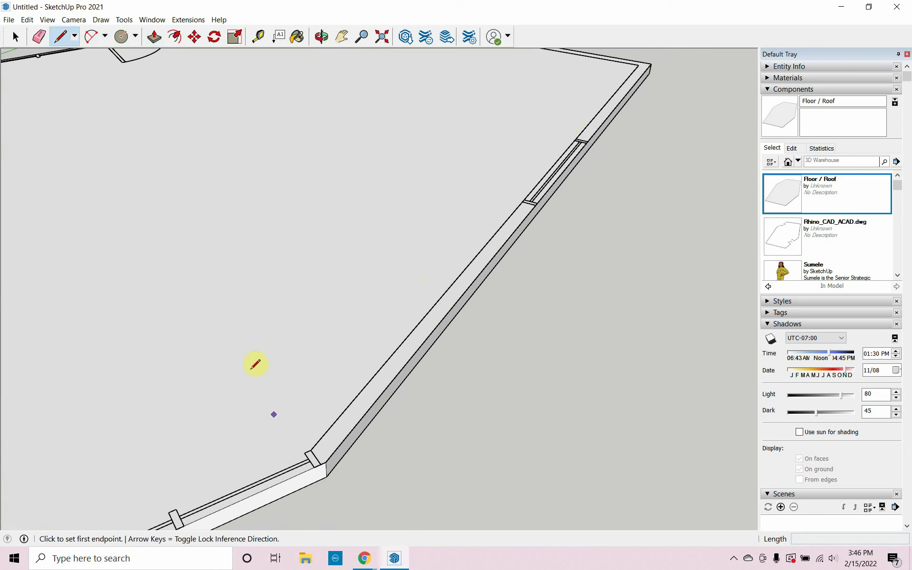
{"action": "scroll", "coordinate": [316, 456], "scroll_direction": "up", "scroll_amount": 3}
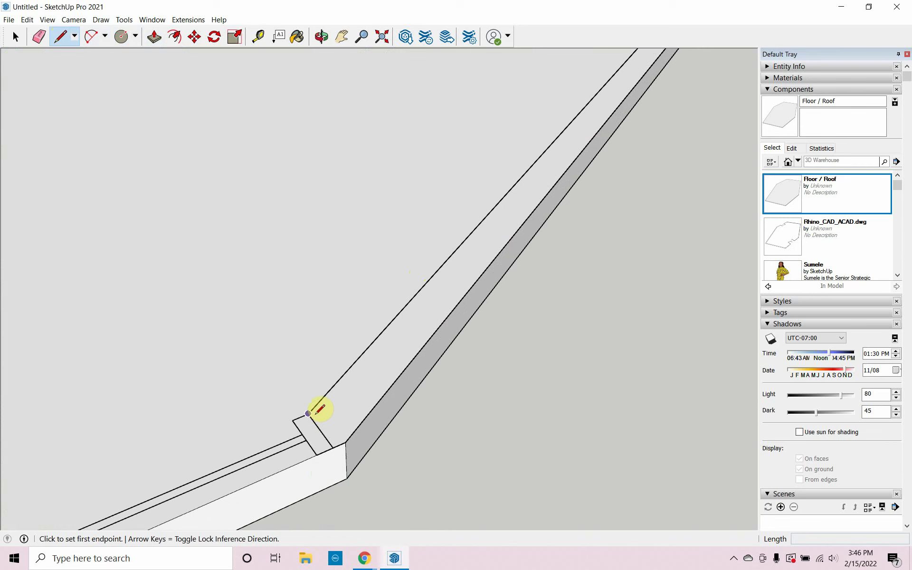
{"action": "left_click", "coordinate": [308, 413]}
{"action": "left_click", "coordinate": [333, 446]}
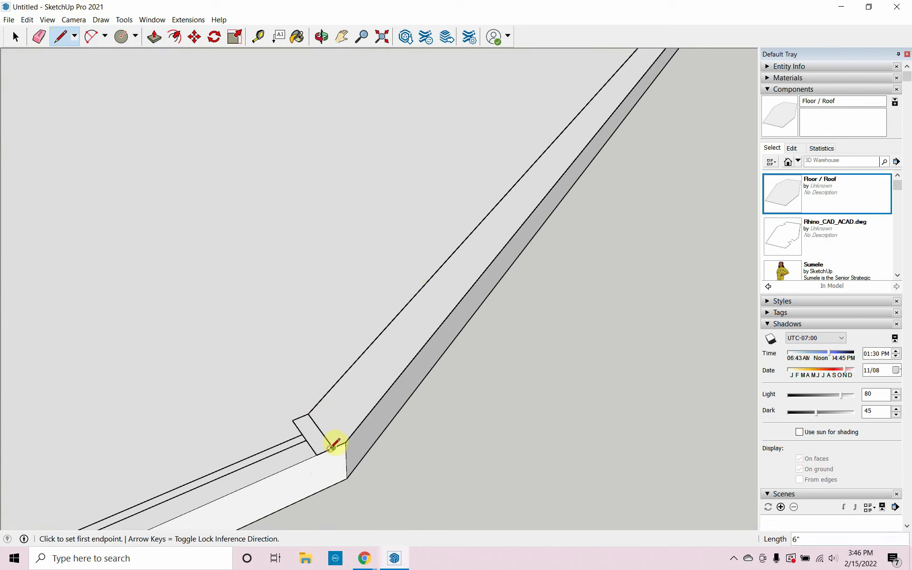
Step: Pull the closed face of the opposite L-shaped wall up 9' with Push/Pull
{"action": "left_click", "coordinate": [154, 37]}
{"action": "left_click", "coordinate": [419, 331]}
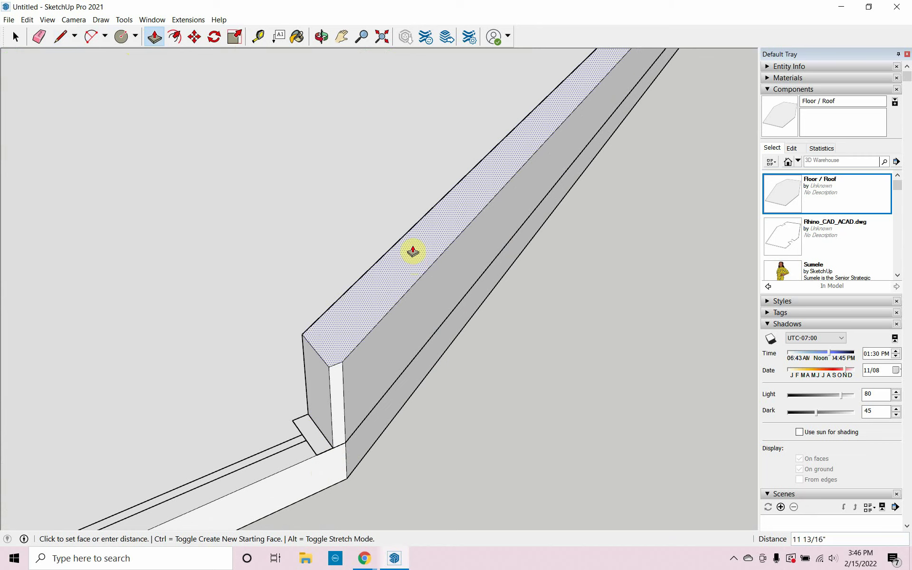
{"action": "scroll", "coordinate": [439, 292], "scroll_direction": "down", "scroll_amount": 2}
{"action": "scroll", "coordinate": [442, 300], "scroll_direction": "down", "scroll_amount": 8}
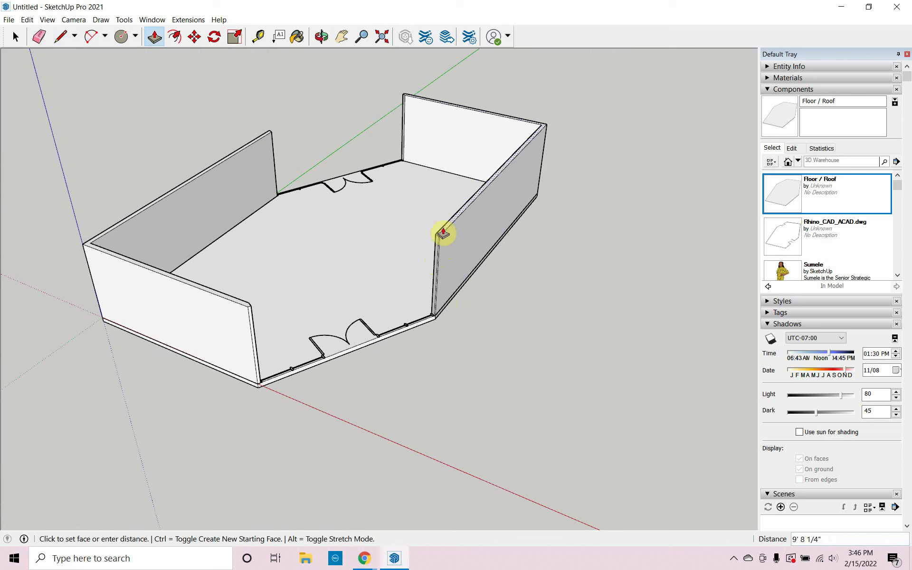
{"action": "left_click", "coordinate": [444, 226]}
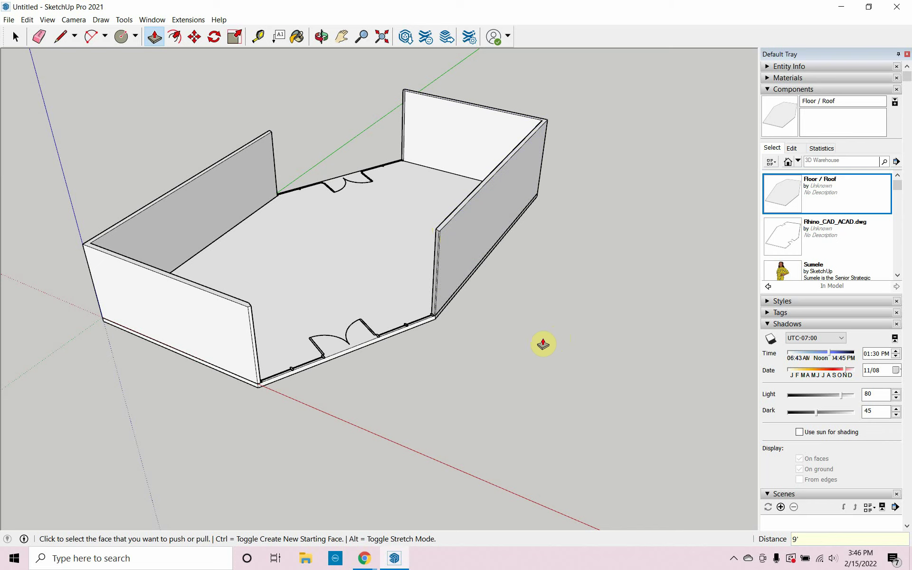
Step: Select the whole second L-shaped wall and make it a component named "Wall-02"
{"action": "middle_click_drag", "start_coordinate": [528, 352], "coordinate": [609, 400]}
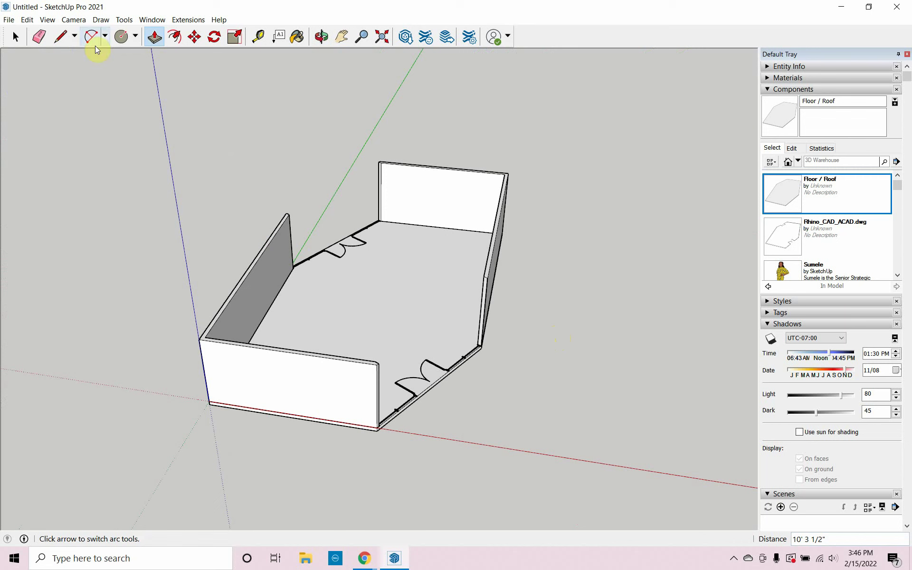
{"action": "left_click", "coordinate": [15, 37]}
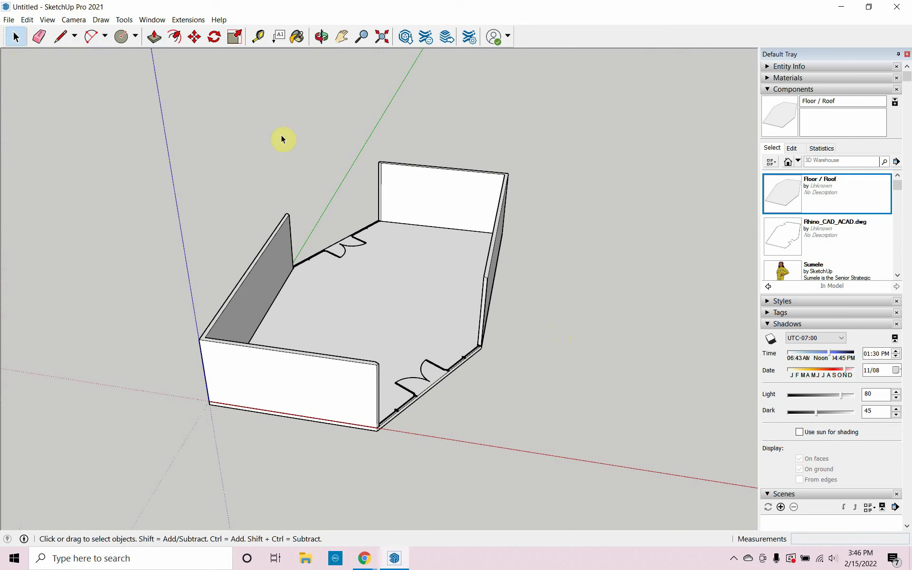
{"action": "left_click_drag", "start_coordinate": [311, 125], "coordinate": [561, 348]}
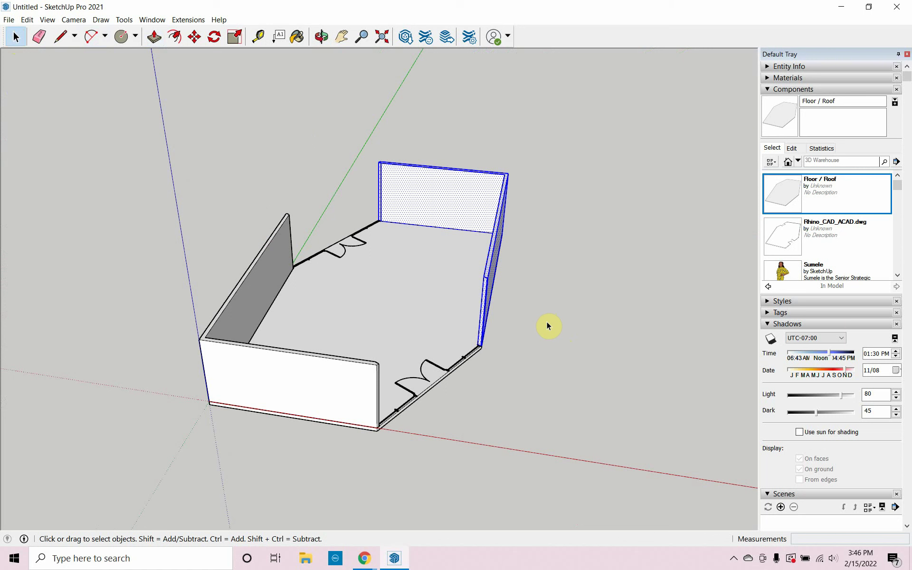
{"action": "type", "text": "gA"}
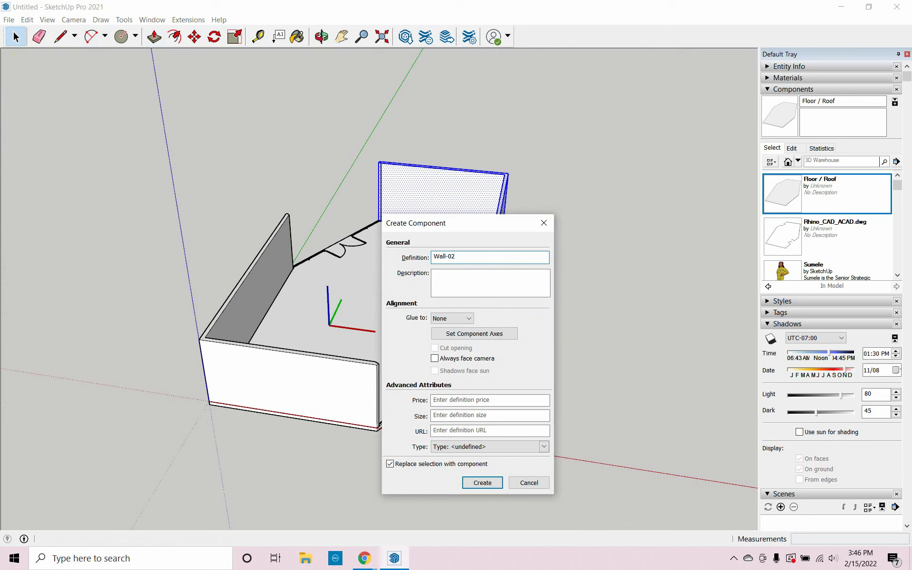
{"action": "left_click", "coordinate": [480, 483]}
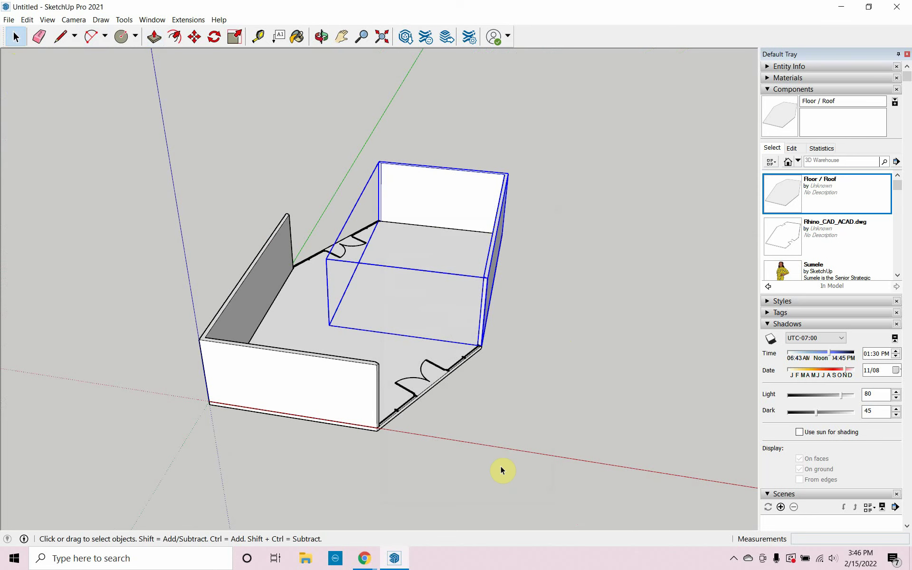
Step: Trace the rectangular mullion outline midway between the Wall-01 end and the front double door, closing it into a face
{"action": "middle_click_drag", "start_coordinate": [496, 471], "coordinate": [328, 404]}
{"action": "scroll", "coordinate": [305, 345], "scroll_direction": "up", "scroll_amount": 3}
{"action": "scroll", "coordinate": [309, 346], "scroll_direction": "up", "scroll_amount": 6}
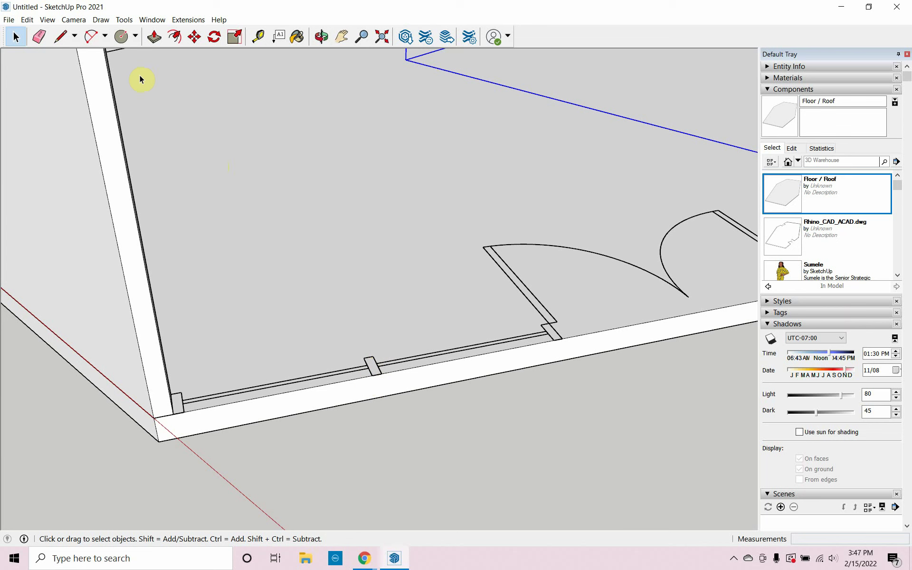
{"action": "key", "text": "l"}
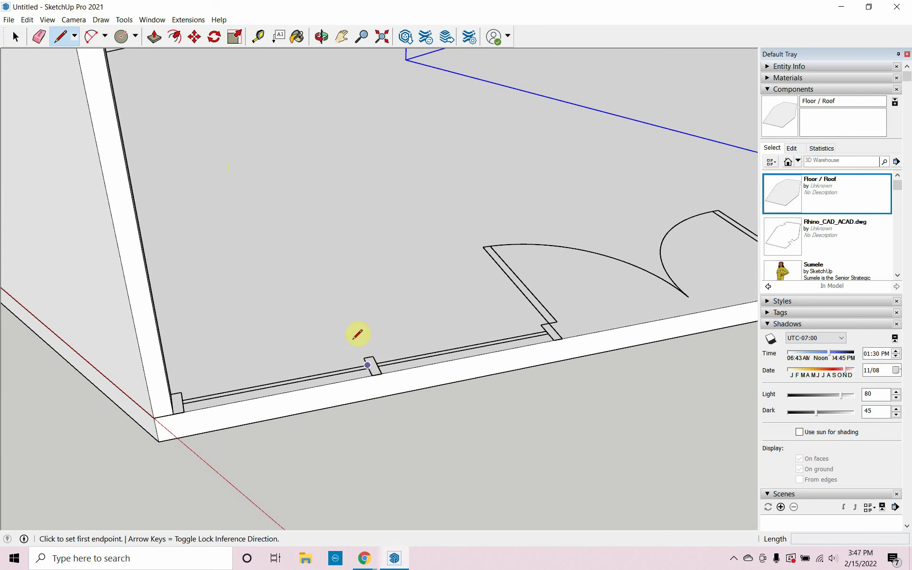
{"action": "left_click", "coordinate": [373, 375]}
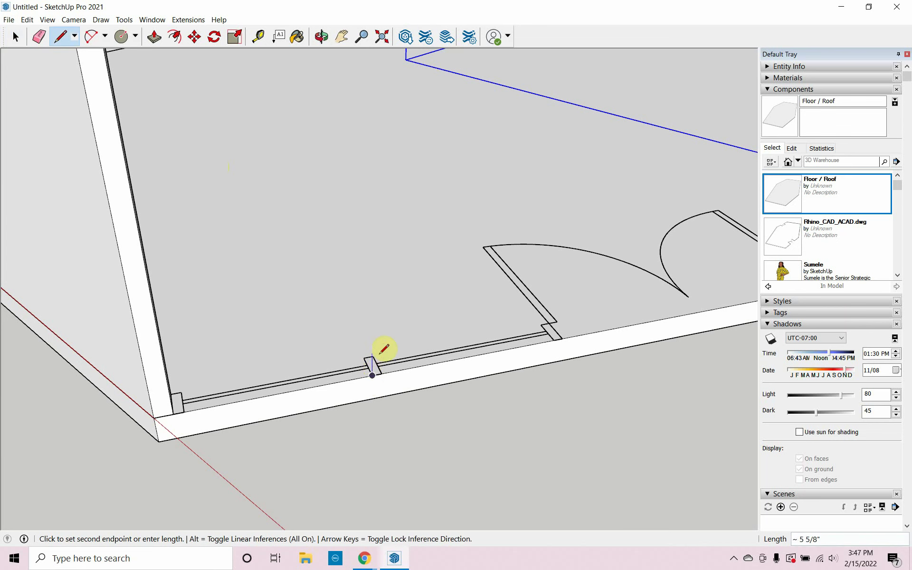
{"action": "left_click", "coordinate": [363, 357]}
{"action": "scroll", "coordinate": [379, 352], "scroll_direction": "up", "scroll_amount": 3}
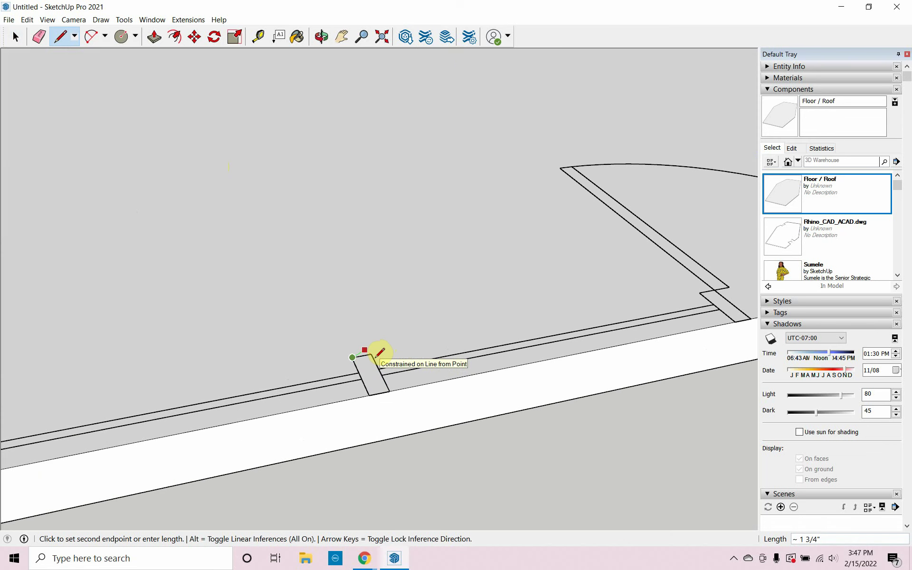
{"action": "left_click", "coordinate": [385, 390]}
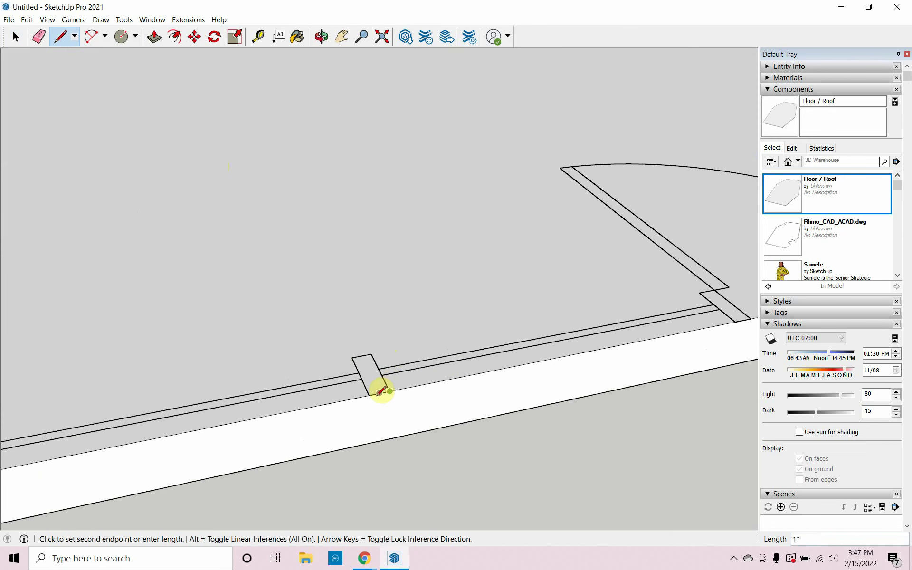
{"action": "left_click", "coordinate": [370, 395]}
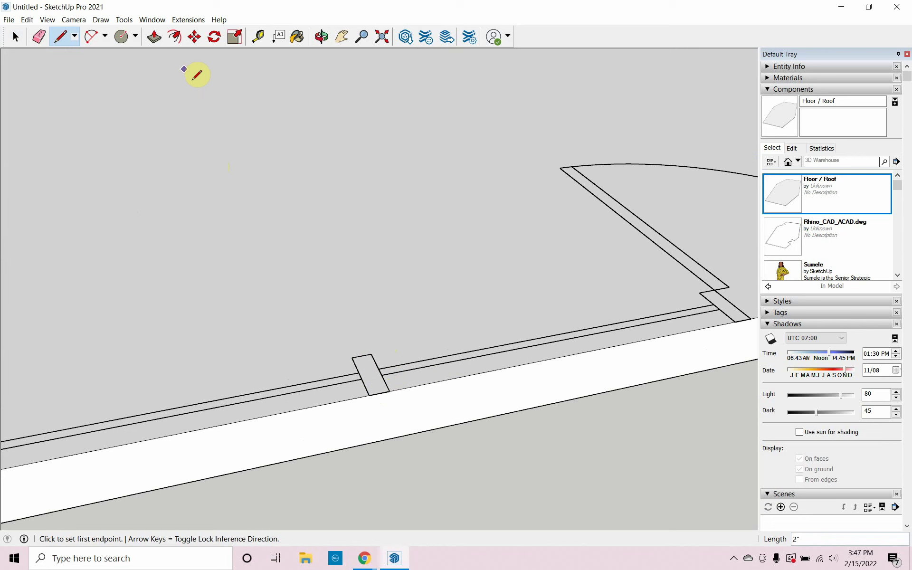
Step: Pull the mullion face up 9' with Push/Pull
{"action": "left_click", "coordinate": [155, 43]}
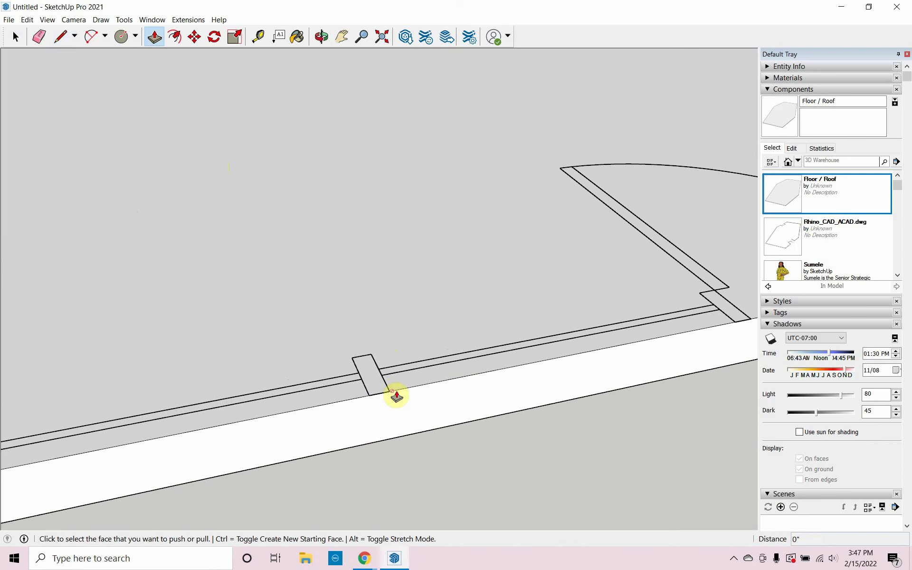
{"action": "left_click", "coordinate": [378, 378]}
{"action": "left_click", "coordinate": [414, 193]}
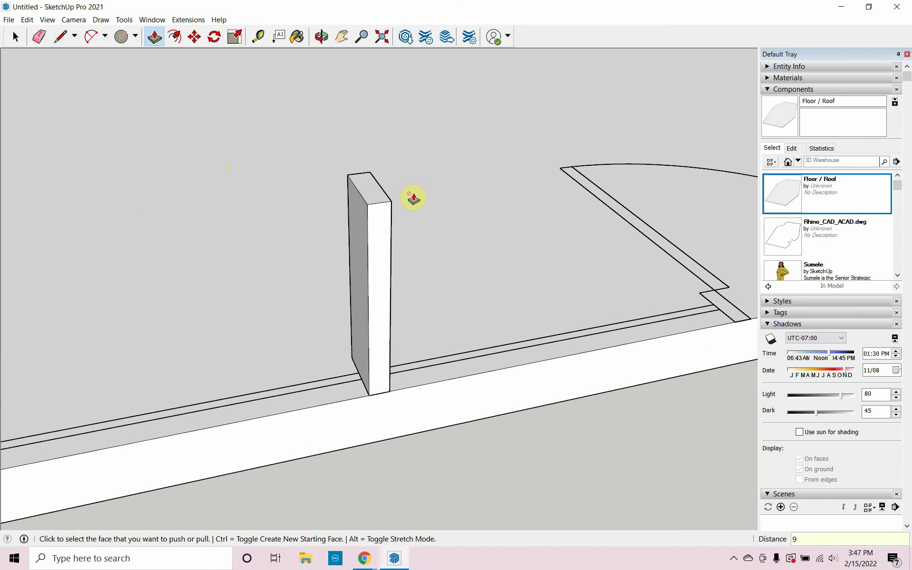
{"action": "key", "text": "Return"}
Step: Select the whole extruded mullion and make it a component named "Mullion"
{"action": "scroll", "coordinate": [332, 285], "scroll_direction": "down", "scroll_amount": 6}
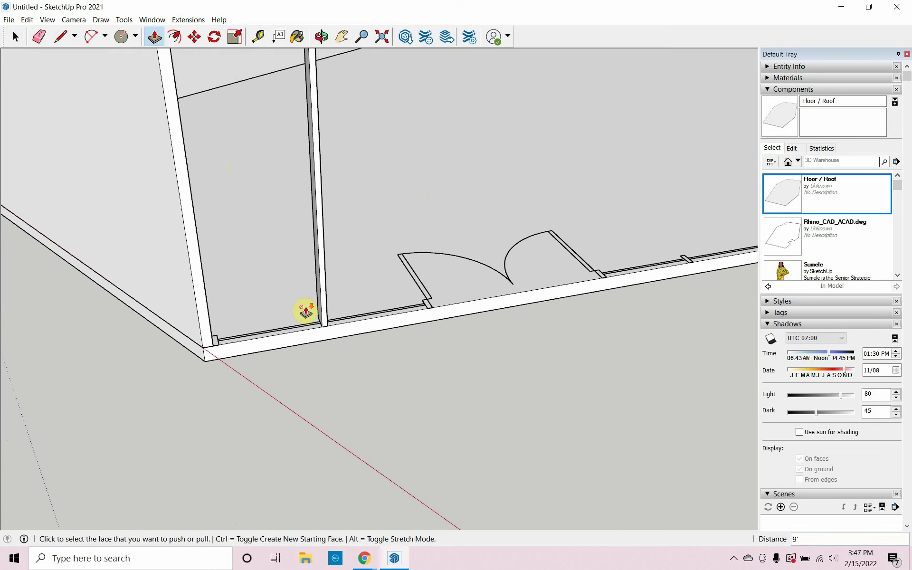
{"action": "left_click", "coordinate": [15, 37]}
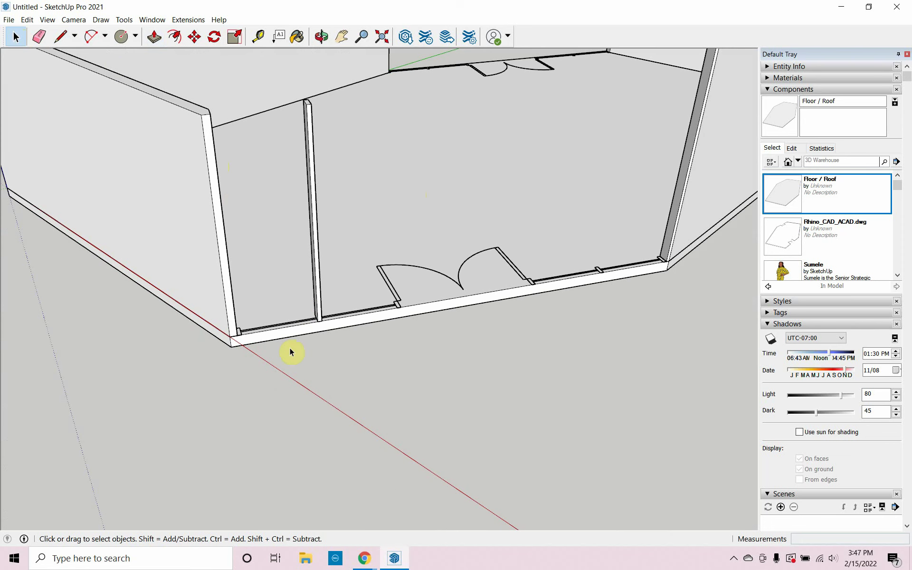
{"action": "left_click_drag", "start_coordinate": [291, 381], "coordinate": [350, 89]}
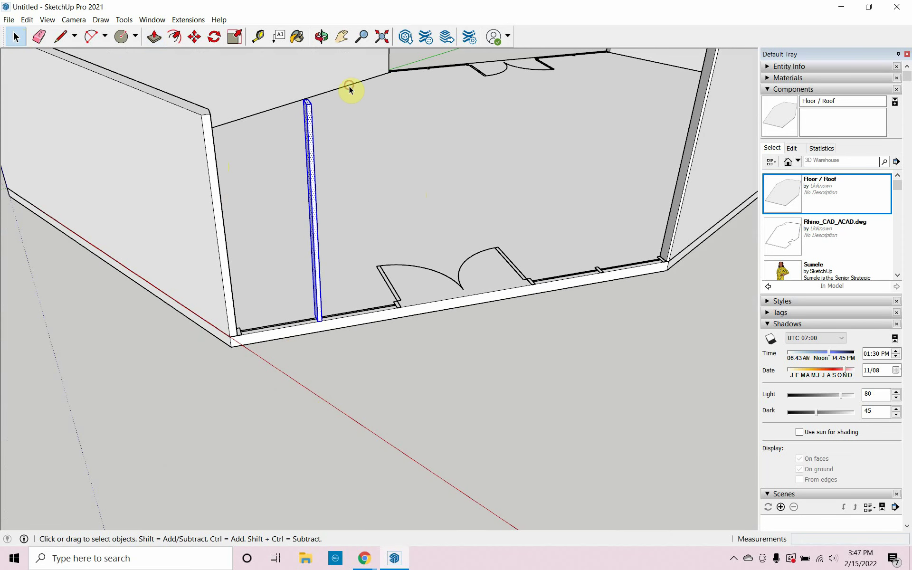
{"action": "key", "text": "g"}
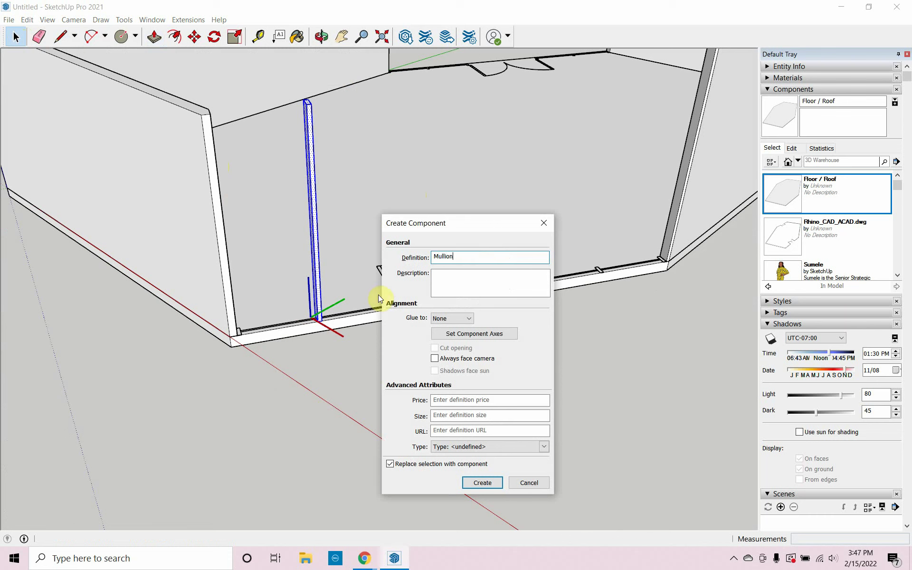
{"action": "type", "text": "Mullion"}
{"action": "left_click", "coordinate": [478, 481]}
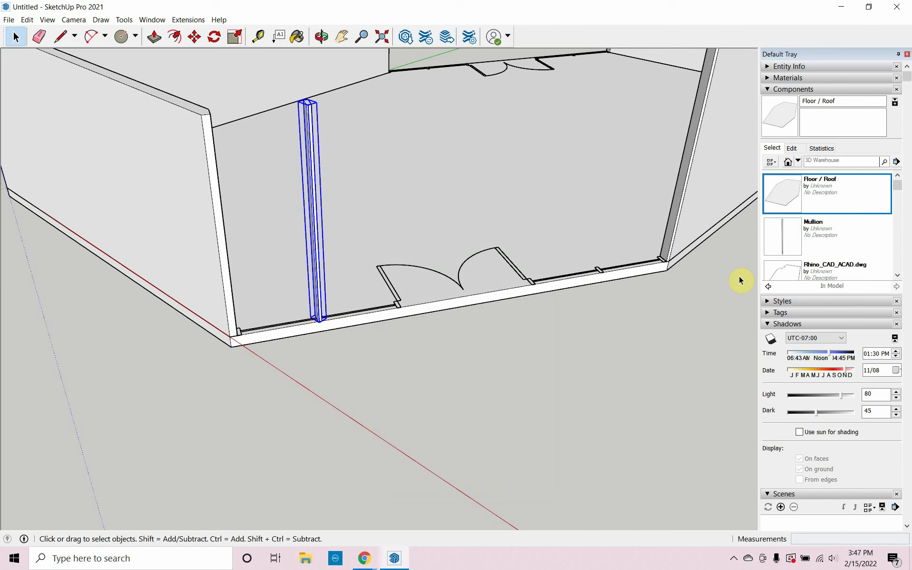
Step: Insert a Mullion component on the floor near the mullion outline between the front door and Wall-02
{"action": "left_click", "coordinate": [791, 237]}
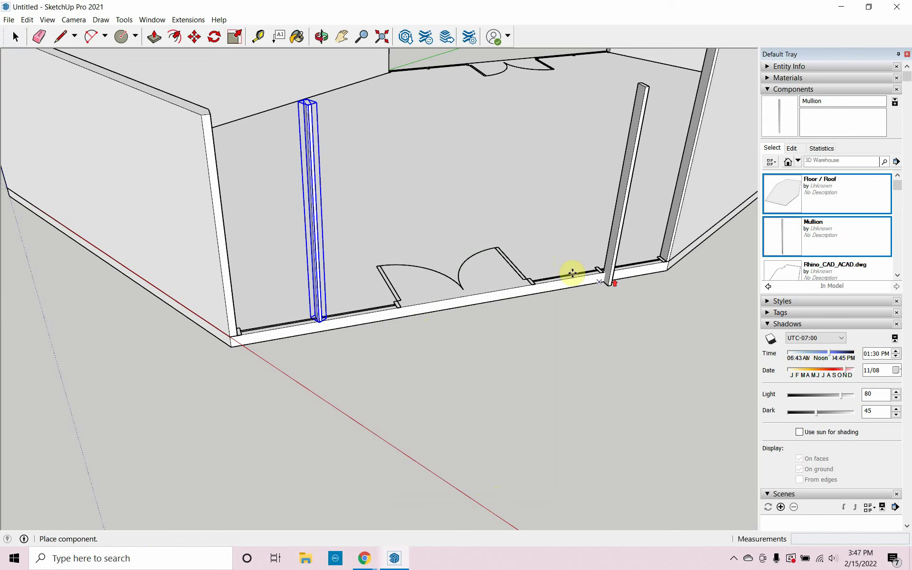
{"action": "scroll", "coordinate": [571, 271], "scroll_direction": "up", "scroll_amount": 3}
{"action": "scroll", "coordinate": [613, 274], "scroll_direction": "up", "scroll_amount": 3}
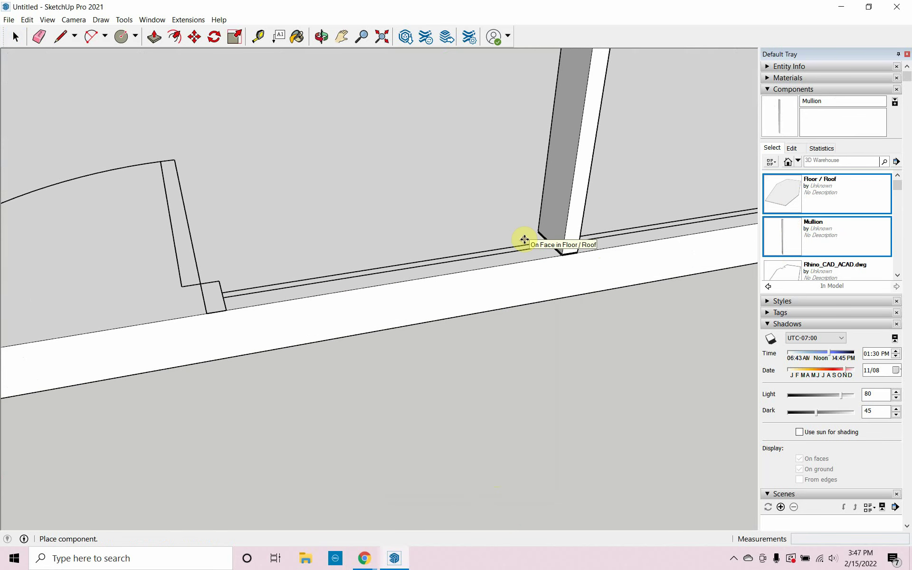
{"action": "left_click", "coordinate": [400, 200]}
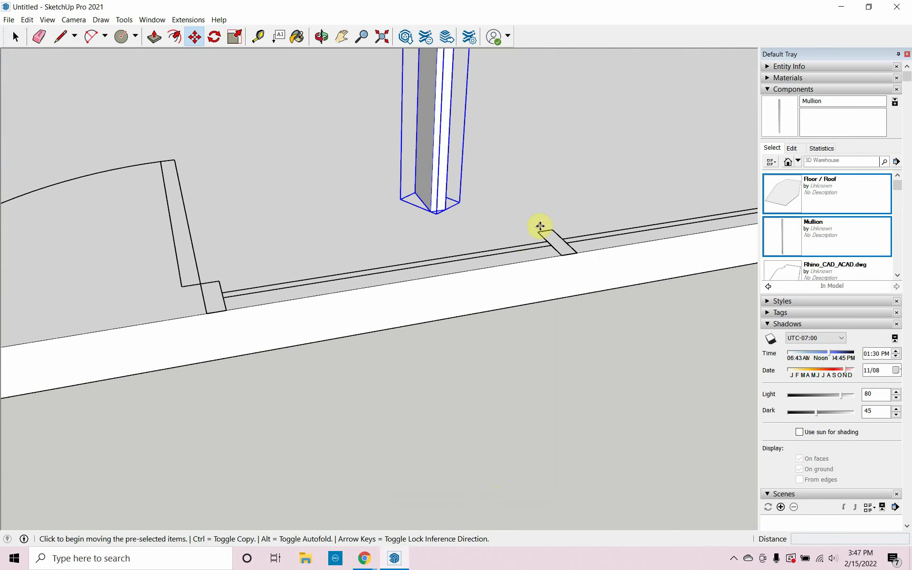
{"action": "key", "text": "Escape"}
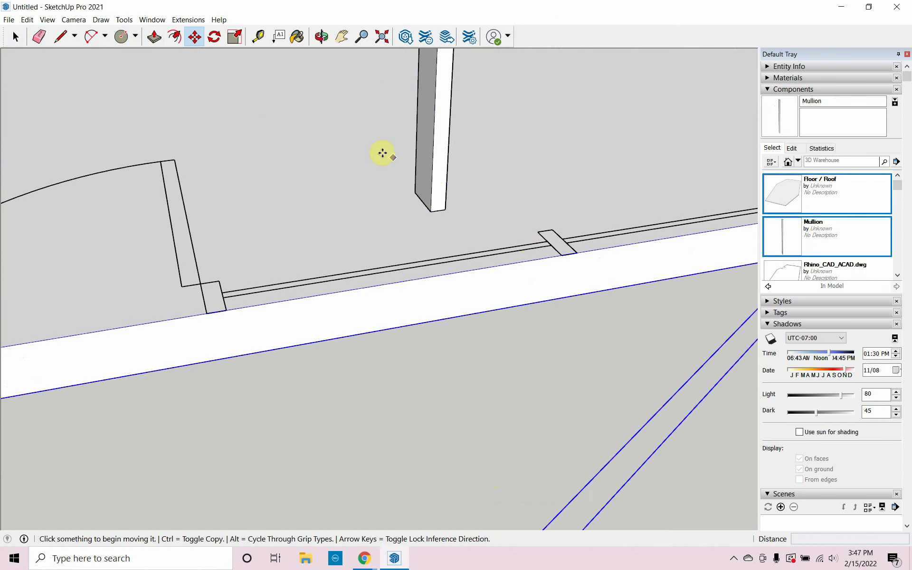
{"action": "left_click", "coordinate": [437, 180]}
{"action": "key", "text": "Escape"}
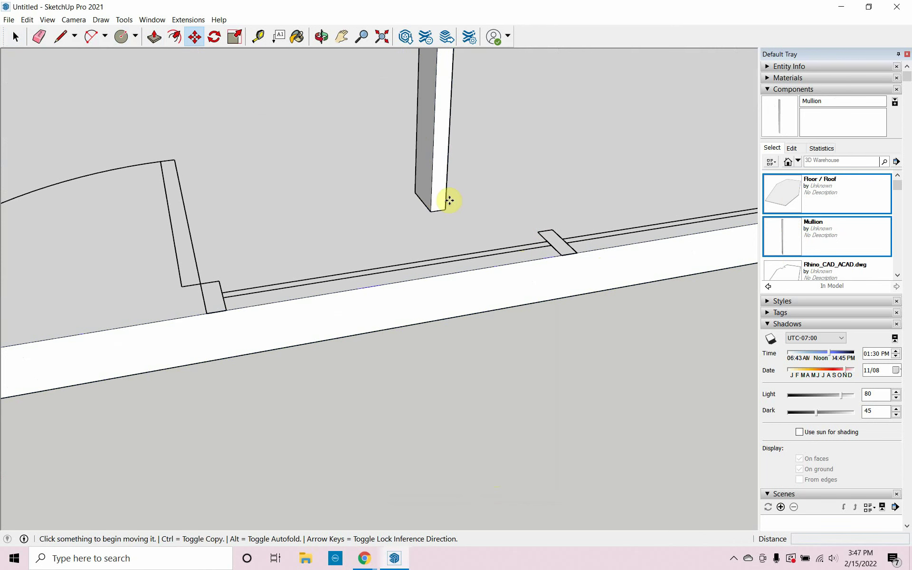
Step: Move the inserted mullion by its bottom corner onto the mullion outline between the front double door and Wall-02
{"action": "left_click", "coordinate": [17, 38]}
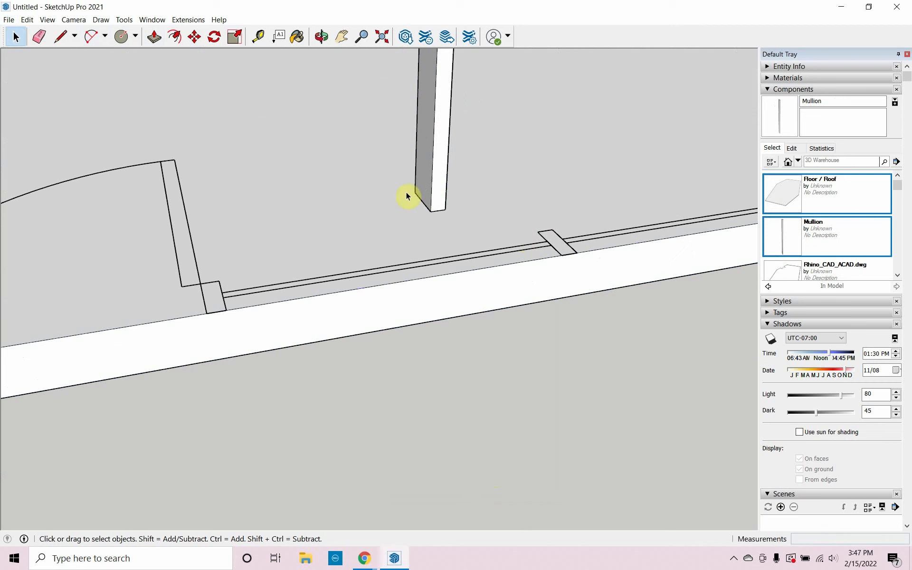
{"action": "left_click", "coordinate": [423, 194]}
{"action": "left_click", "coordinate": [194, 38]}
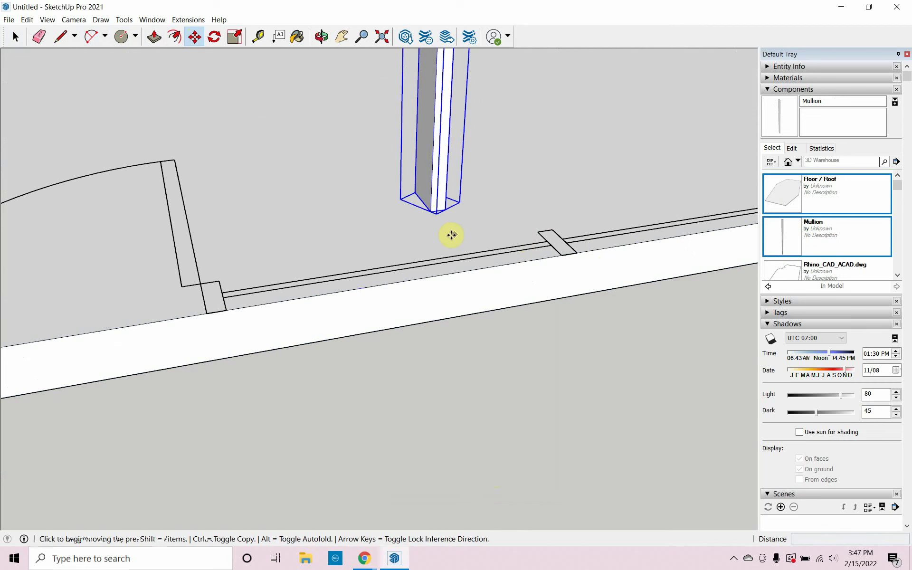
{"action": "left_click", "coordinate": [445, 210]}
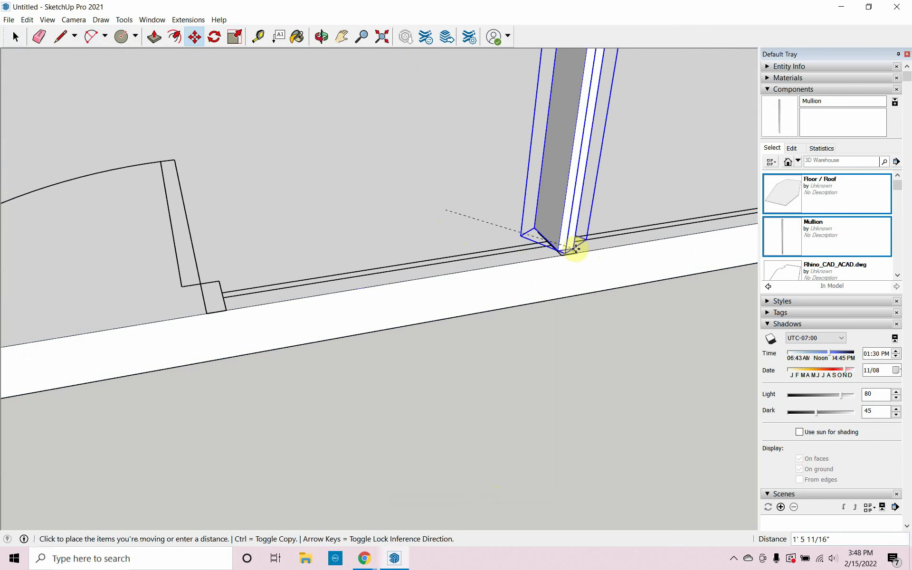
{"action": "left_click", "coordinate": [575, 253]}
Step: Copy the mullion from its bottom corner to the floor-plan outline against the end of Wall-02
{"action": "scroll", "coordinate": [471, 294], "scroll_direction": "down", "scroll_amount": 5}
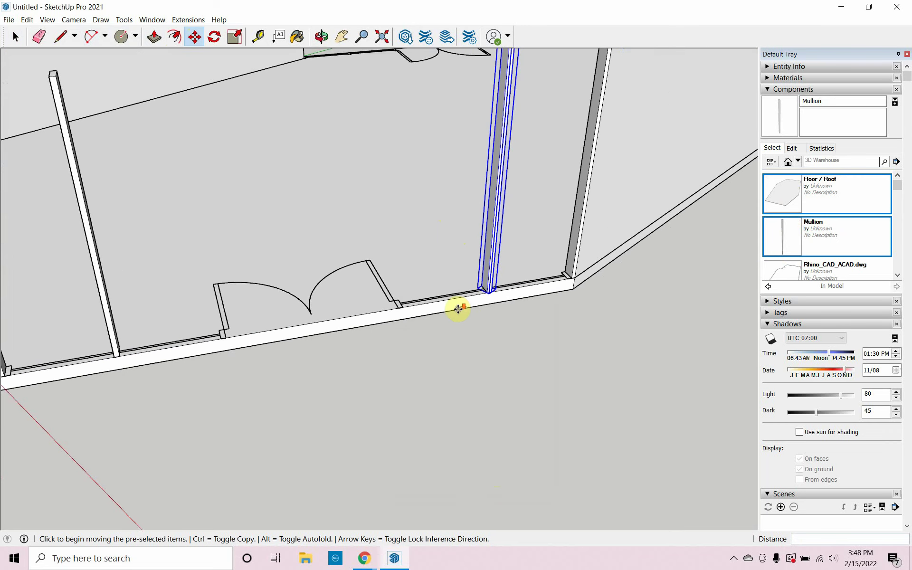
{"action": "scroll", "coordinate": [533, 313], "scroll_direction": "up", "scroll_amount": 5}
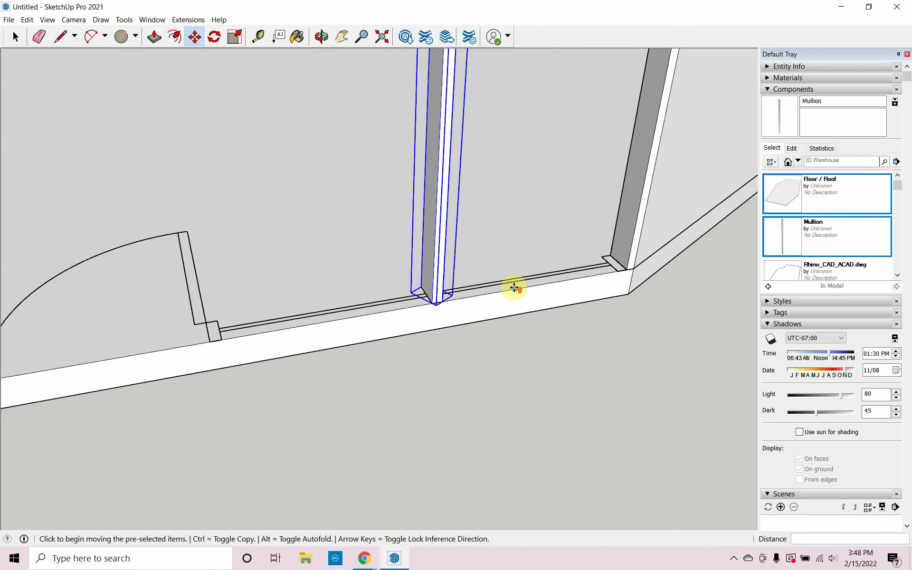
{"action": "left_click", "coordinate": [403, 309]}
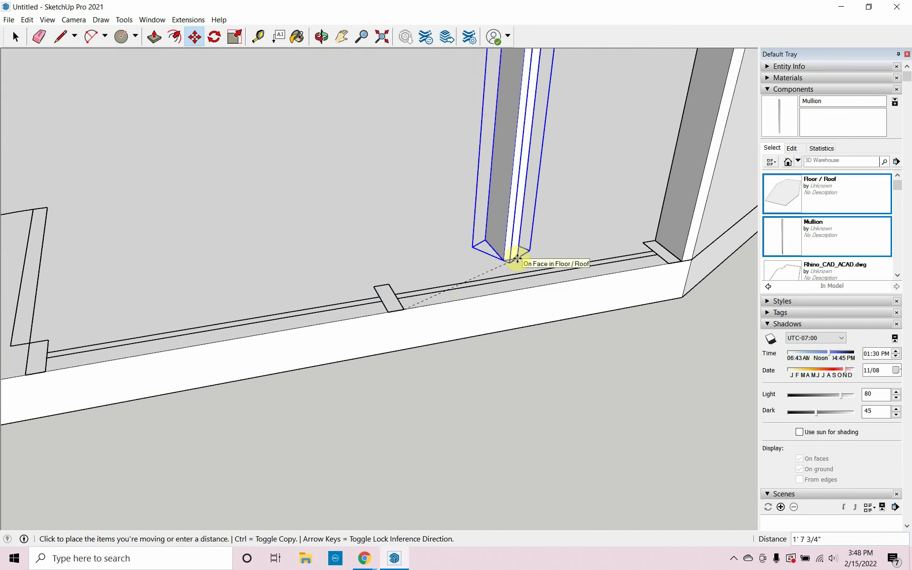
{"action": "key", "text": "ctrl"}
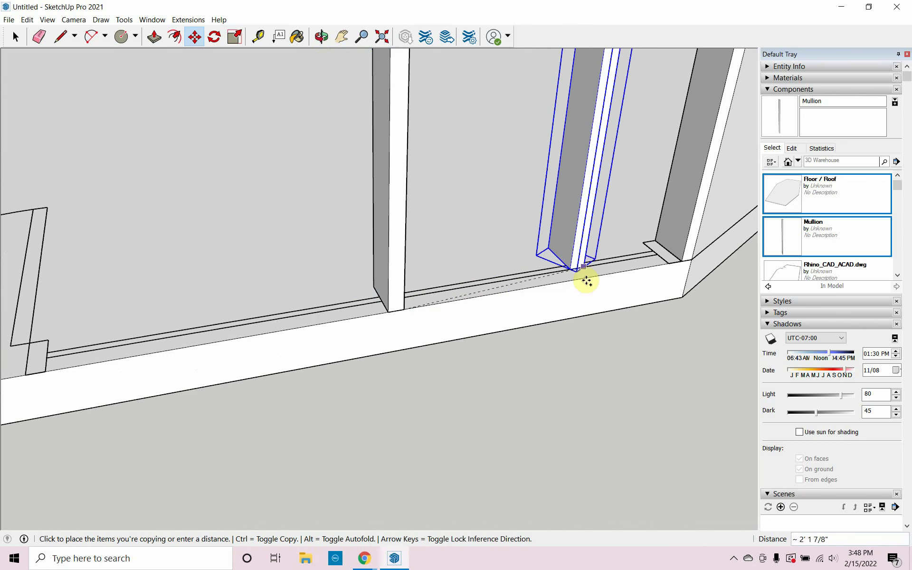
{"action": "left_click", "coordinate": [683, 260]}
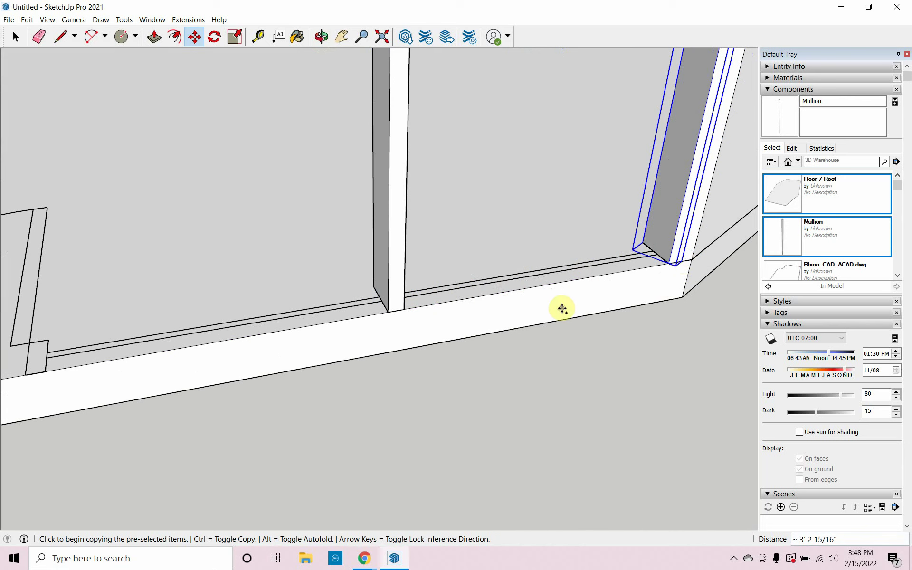
Step: Copy the mullion at Wall-02 onto the front double door's jamb outline on the Wall-02 side
{"action": "left_click", "coordinate": [669, 264]}
{"action": "scroll", "coordinate": [593, 260], "scroll_direction": "down", "scroll_amount": 3}
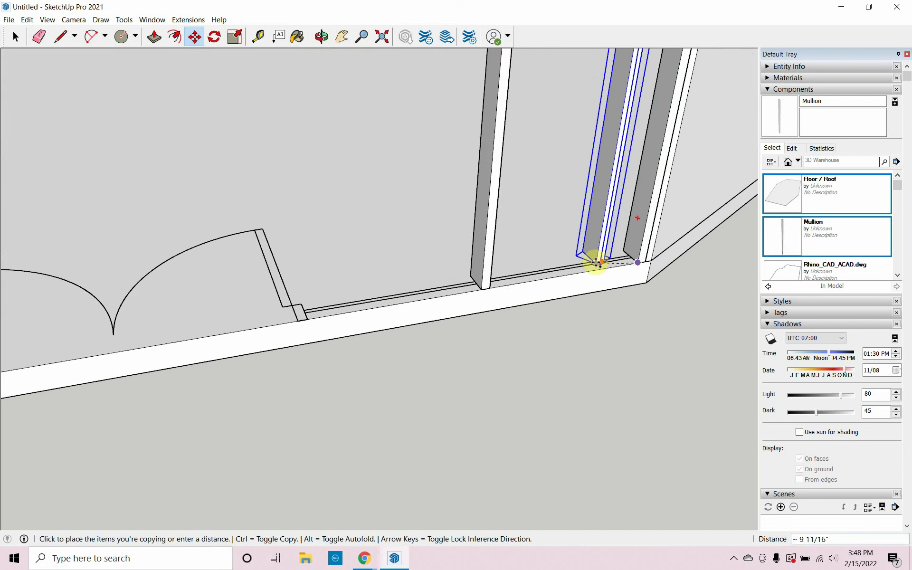
{"action": "scroll", "coordinate": [420, 313], "scroll_direction": "up", "scroll_amount": 5}
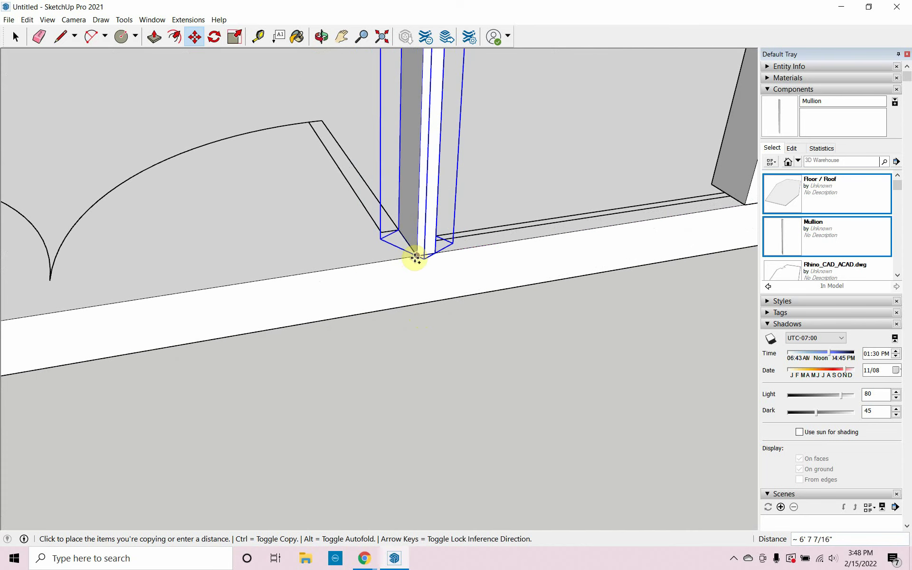
{"action": "left_click", "coordinate": [416, 258]}
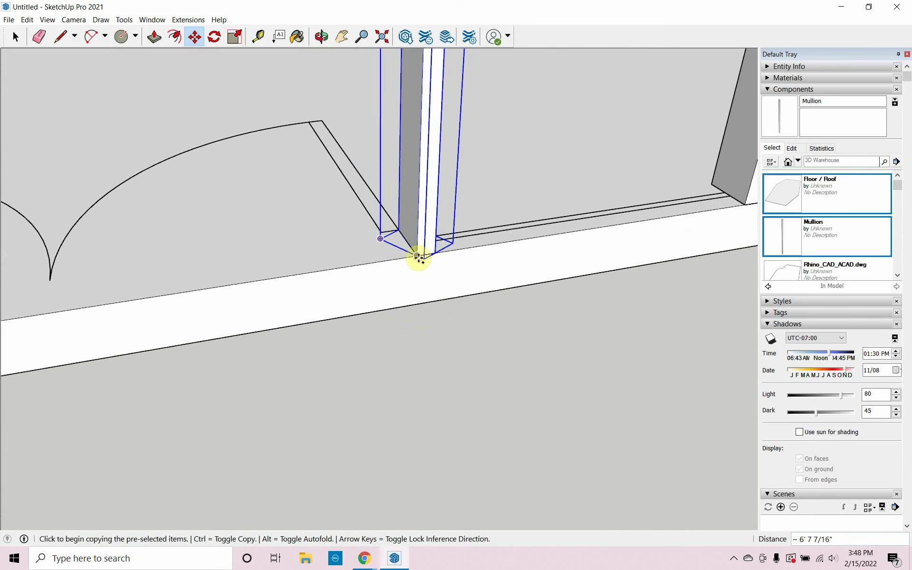
Step: Copy the door-jamb mullion across the opening to the front double door's jamb outline on the Wall-01 side
{"action": "left_click", "coordinate": [417, 256]}
{"action": "scroll", "coordinate": [418, 257], "scroll_direction": "down", "scroll_amount": 5}
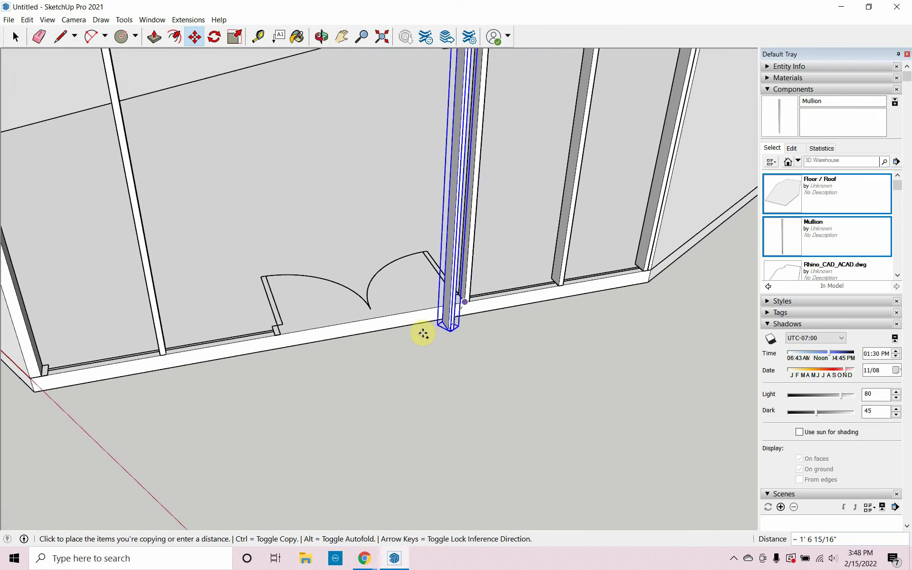
{"action": "scroll", "coordinate": [252, 332], "scroll_direction": "up", "scroll_amount": 5}
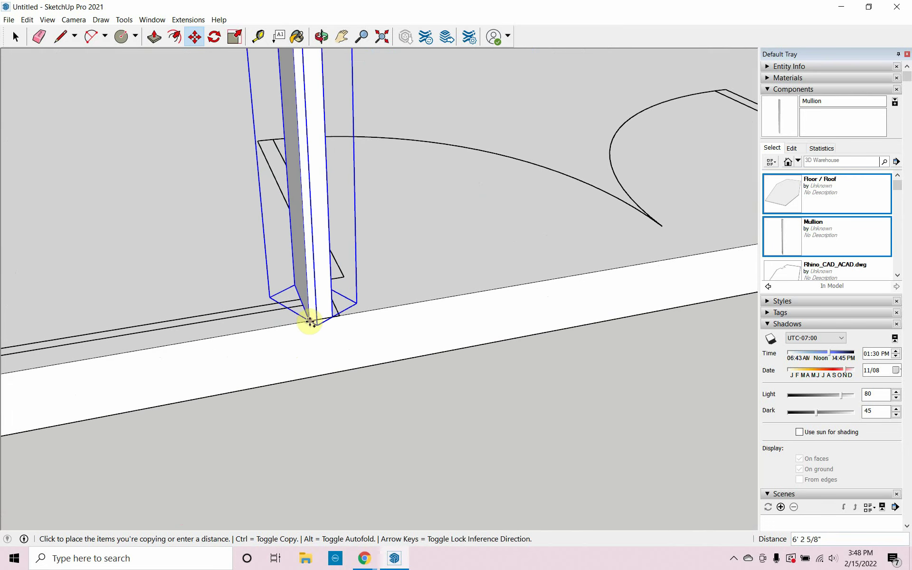
{"action": "left_click", "coordinate": [315, 320]}
{"action": "scroll", "coordinate": [549, 318], "scroll_direction": "down", "scroll_amount": 4}
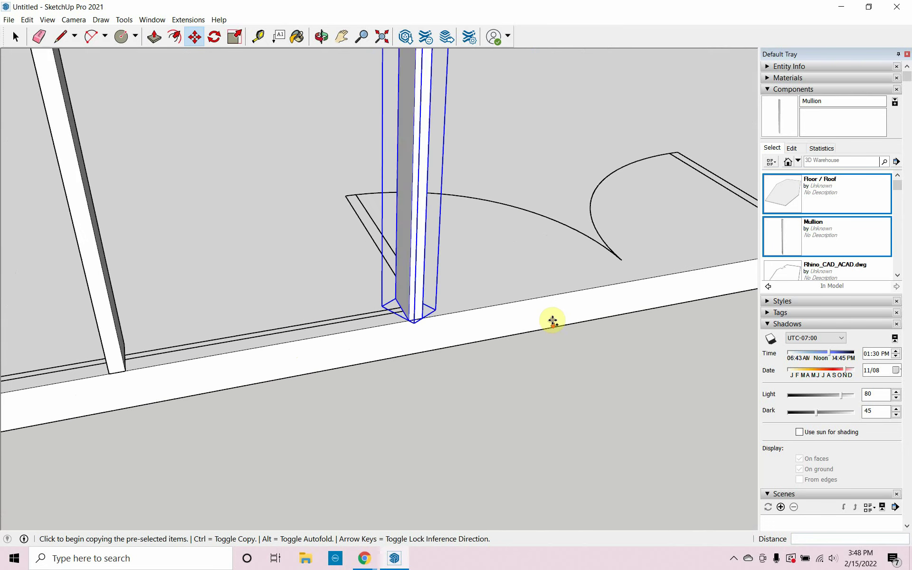
Step: Copy the Wall-01-side jamb mullion to the end of Wall-01
{"action": "scroll", "coordinate": [475, 336], "scroll_direction": "up", "scroll_amount": 3}
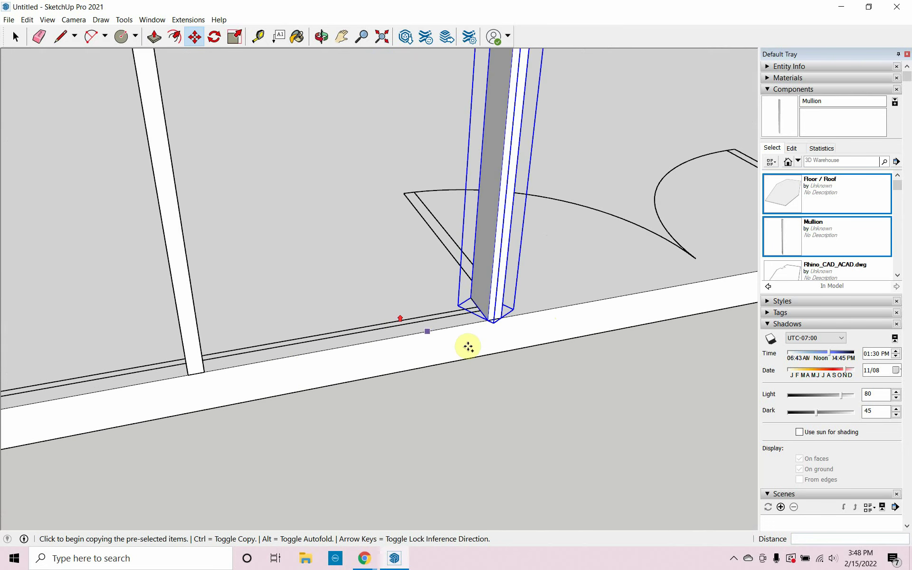
{"action": "left_click", "coordinate": [488, 320]}
{"action": "scroll", "coordinate": [505, 364], "scroll_direction": "down", "scroll_amount": 4}
{"action": "scroll", "coordinate": [275, 403], "scroll_direction": "up", "scroll_amount": 4}
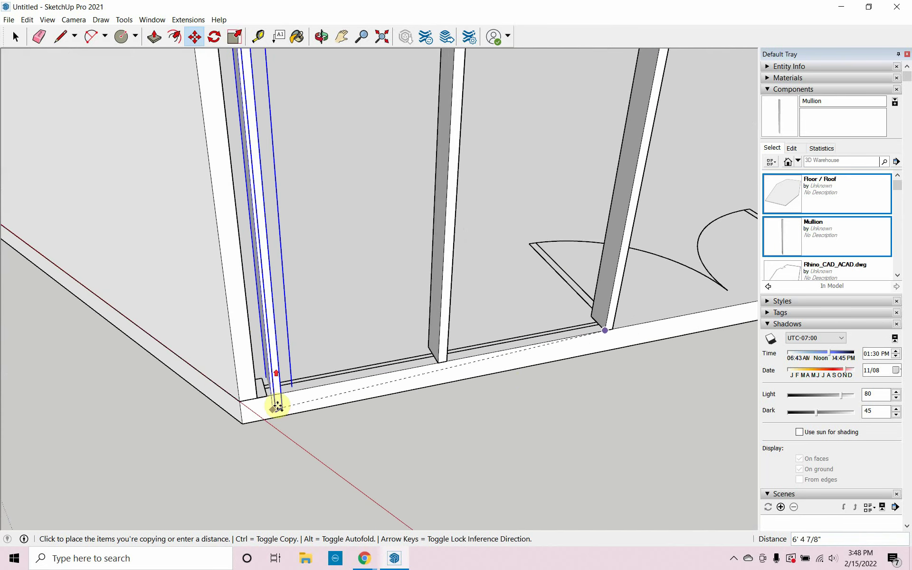
{"action": "left_click", "coordinate": [234, 371]}
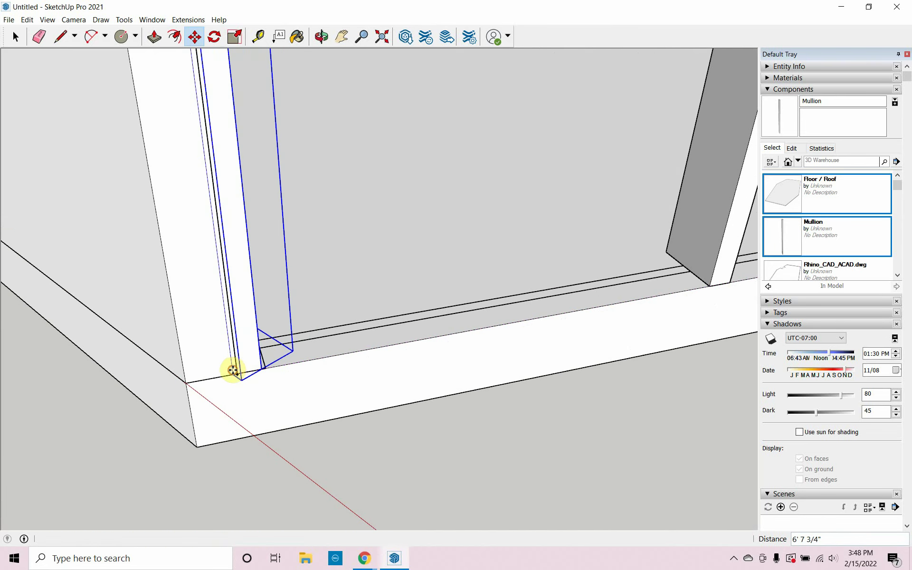
Step: Move the mullion at the Wall-01 end about 5/16" along the front edge to align its bottom corner with the plan outline
{"action": "key", "text": "Escape"}
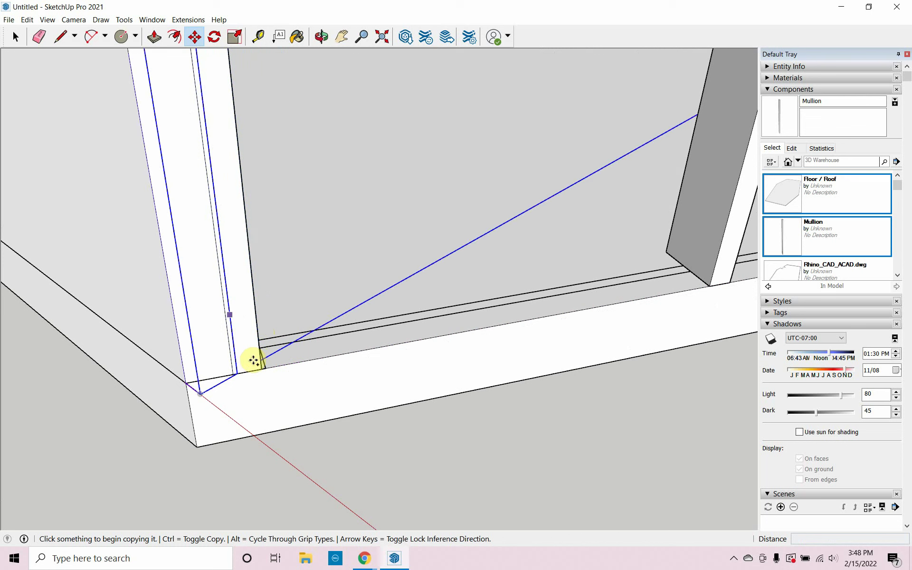
{"action": "left_click", "coordinate": [16, 37]}
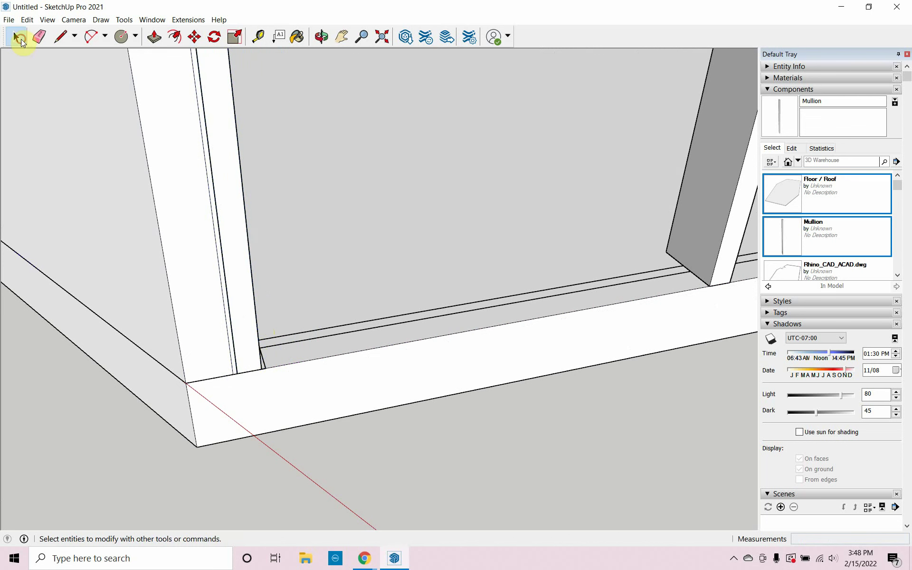
{"action": "left_click", "coordinate": [252, 313]}
{"action": "left_click", "coordinate": [194, 36]}
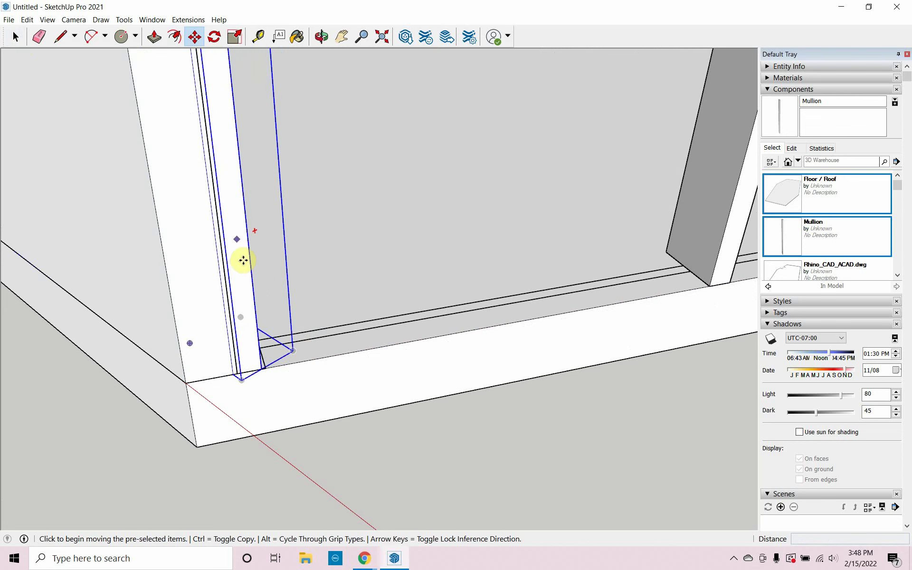
{"action": "left_click", "coordinate": [259, 367]}
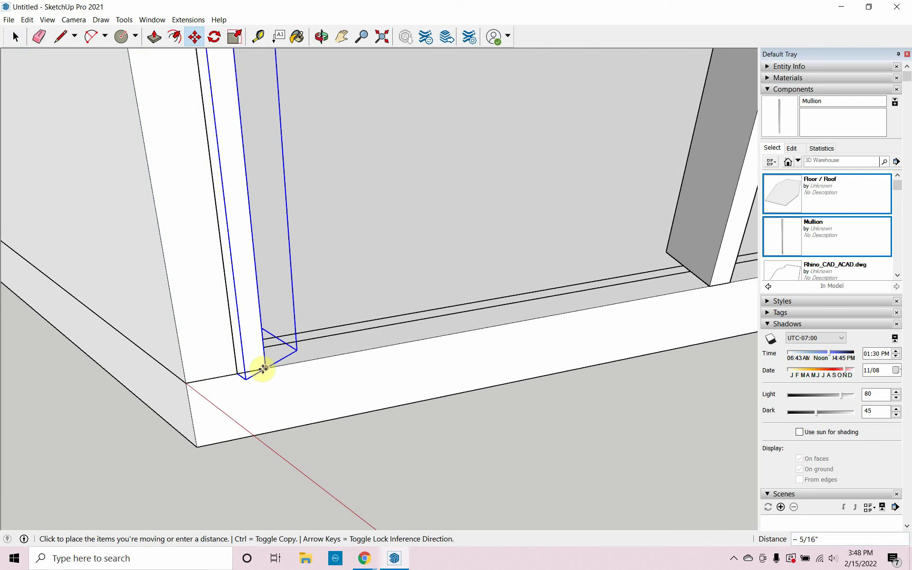
{"action": "left_click", "coordinate": [260, 368]}
{"action": "scroll", "coordinate": [334, 391], "scroll_direction": "down", "scroll_amount": 1}
{"action": "scroll", "coordinate": [333, 392], "scroll_direction": "down", "scroll_amount": 5}
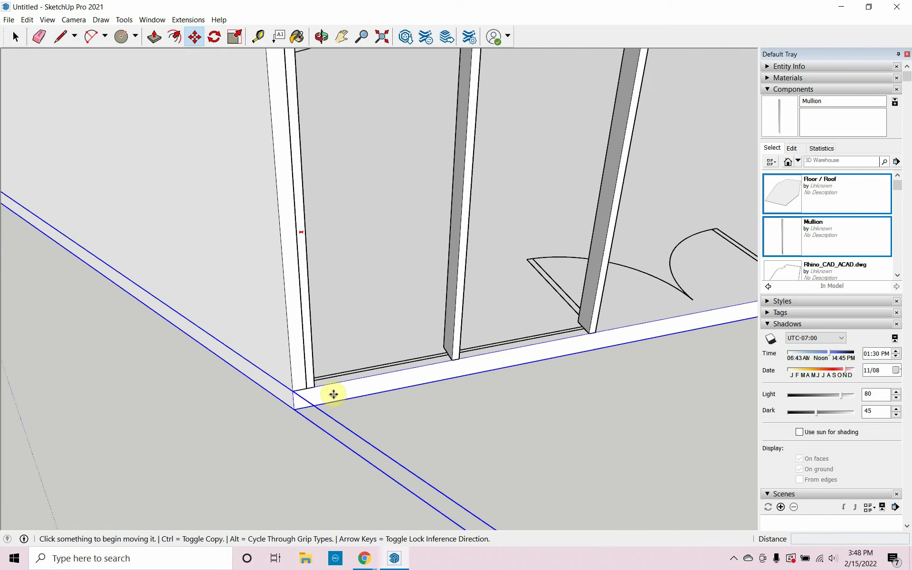
Step: Edit the Mullion component at Wall-02, pull its top face up 1' 3 1/2" to the wall's top, and close the component
{"action": "middle_click_drag", "start_coordinate": [404, 435], "coordinate": [390, 419]}
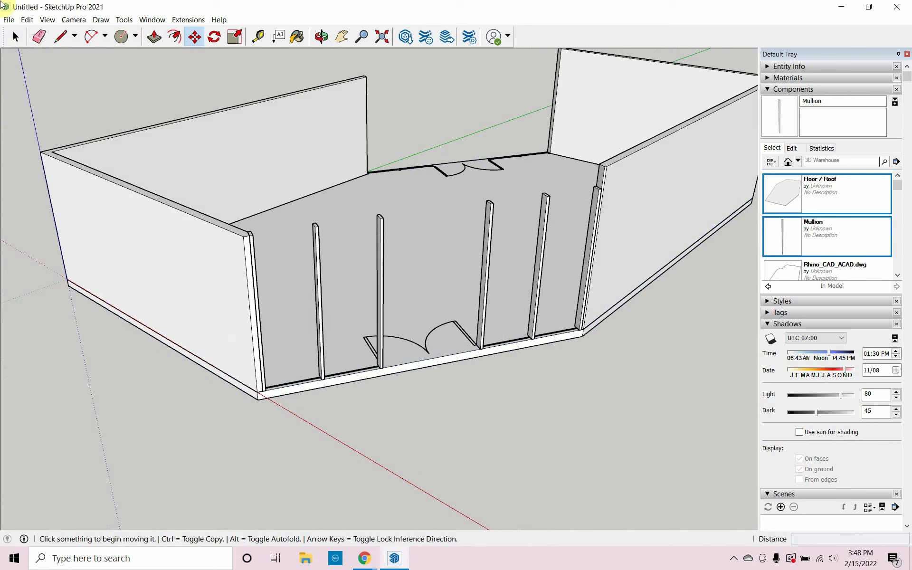
{"action": "left_click", "coordinate": [16, 36]}
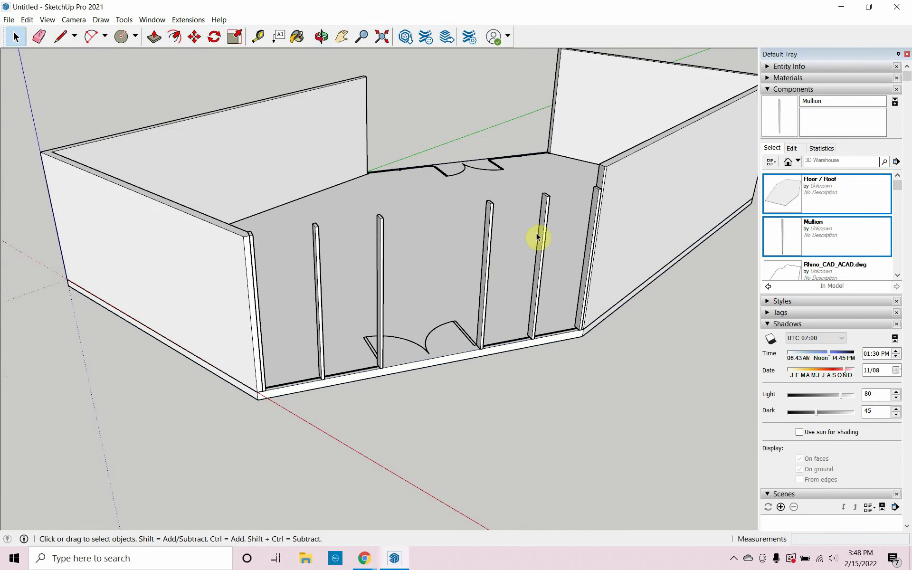
{"action": "double_click", "coordinate": [596, 198]}
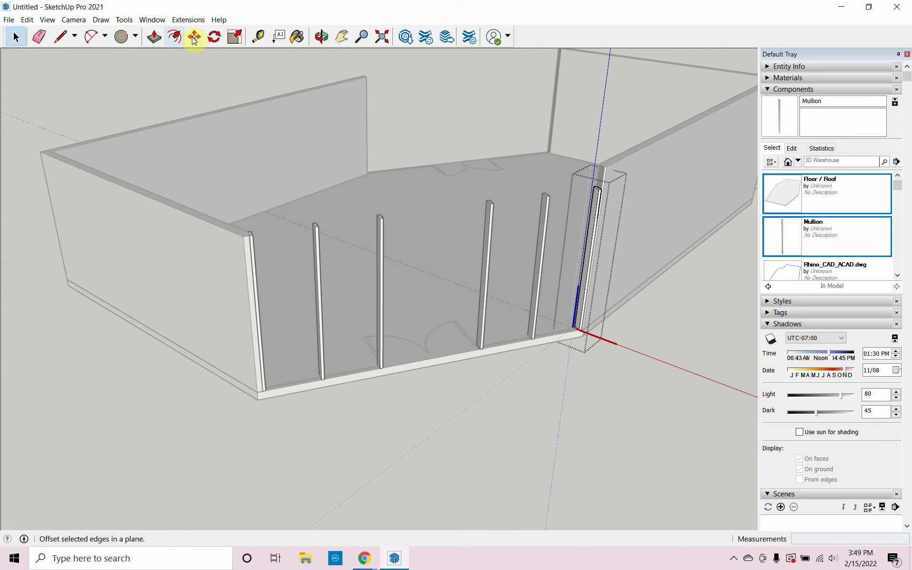
{"action": "left_click", "coordinate": [156, 37]}
{"action": "scroll", "coordinate": [605, 183], "scroll_direction": "up", "scroll_amount": 5}
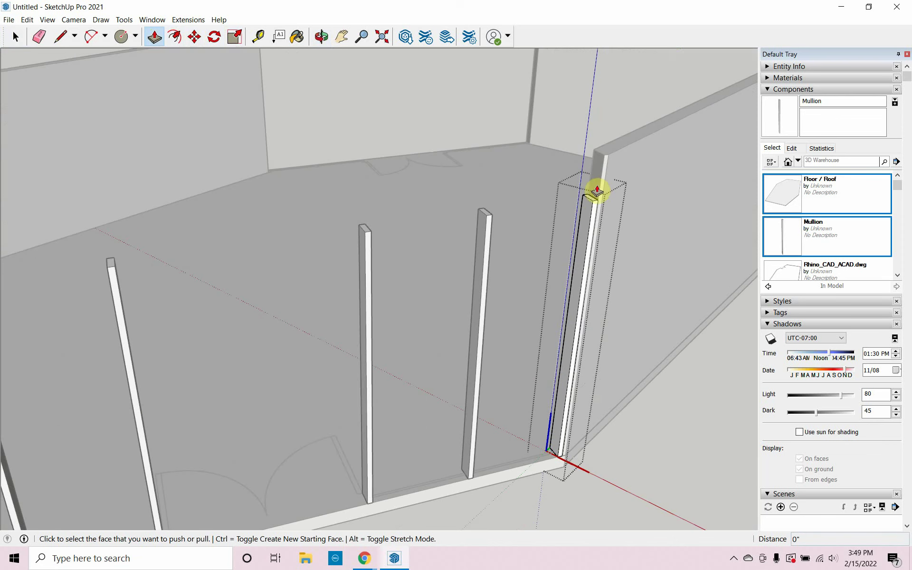
{"action": "left_click", "coordinate": [589, 192]}
{"action": "scroll", "coordinate": [592, 192], "scroll_direction": "up", "scroll_amount": 4}
{"action": "left_click", "coordinate": [577, 211]}
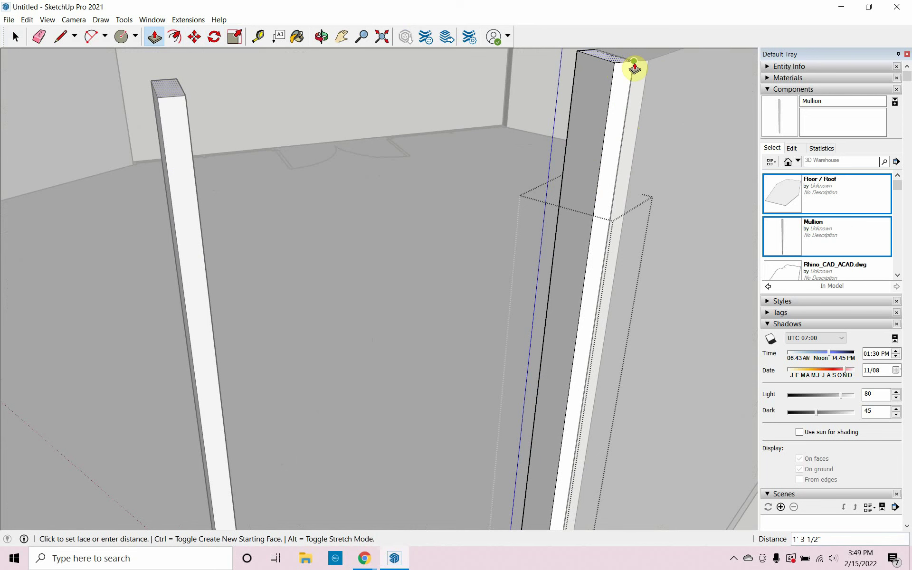
{"action": "left_click", "coordinate": [634, 66]}
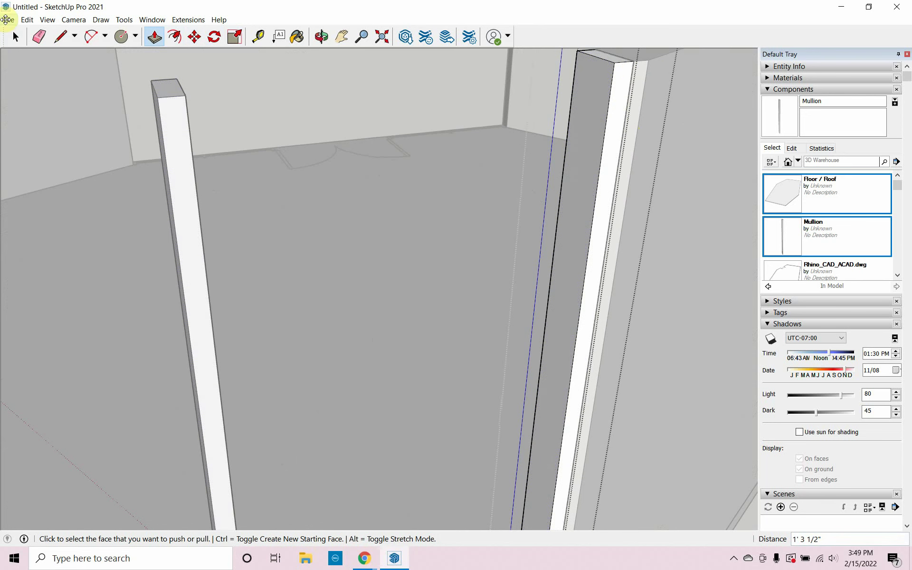
{"action": "left_click", "coordinate": [15, 36]}
{"action": "left_click", "coordinate": [606, 213]}
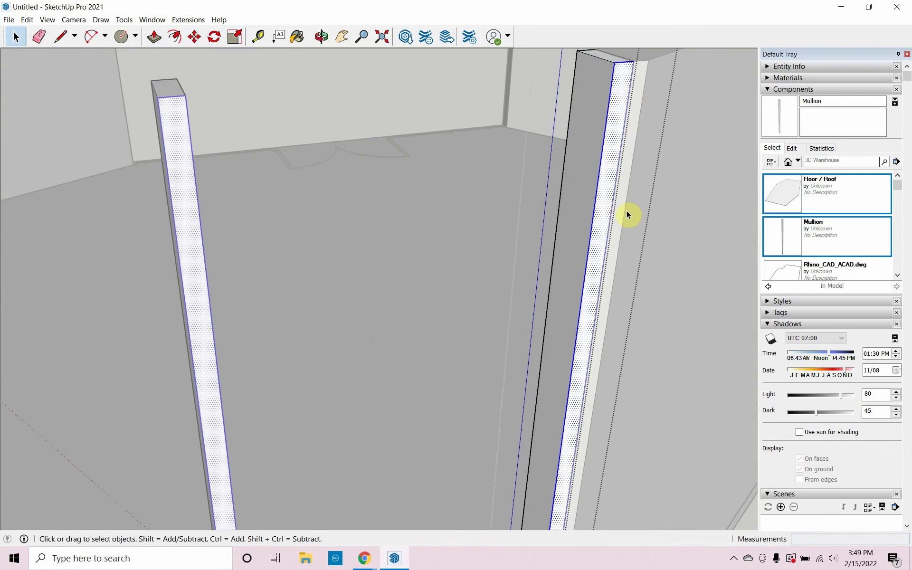
{"action": "scroll", "coordinate": [627, 211], "scroll_direction": "down", "scroll_amount": 8}
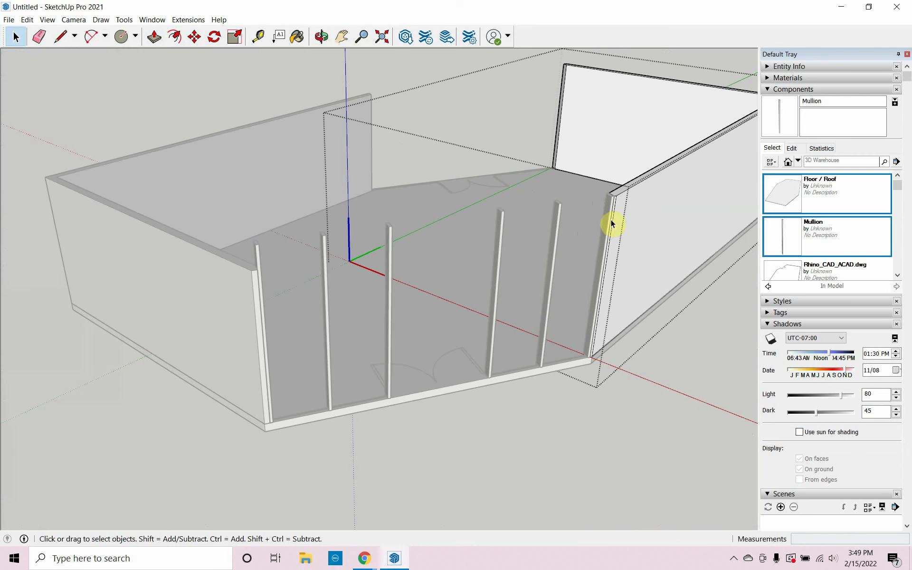
{"action": "left_click", "coordinate": [480, 425]}
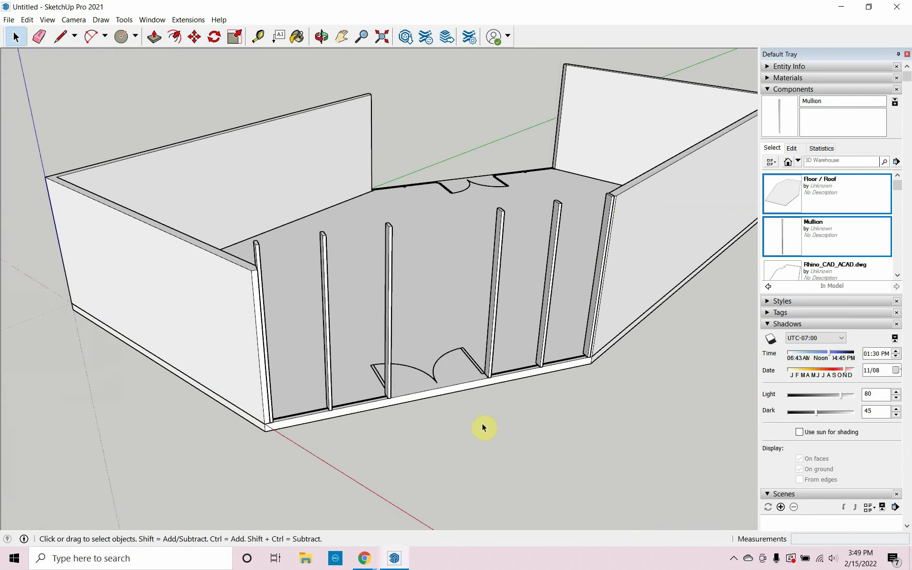
{"action": "mouse_move", "coordinate": [482, 425]}
{"action": "middle_mouse_down"}
{"action": "mouse_move", "coordinate": [437, 439]}
{"action": "mouse_move", "coordinate": [481, 426]}
{"action": "middle_mouse_up"}
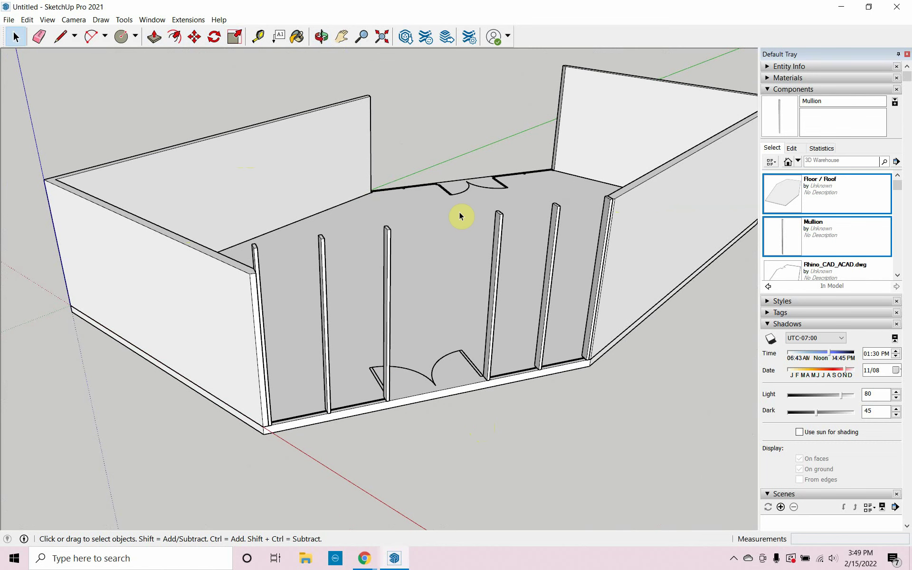
Step: Edit the Wall-01 component, pull its top face up 1' 3 1/2" to the adjacent mullion's top, and close the component
{"action": "left_click", "coordinate": [233, 153]}
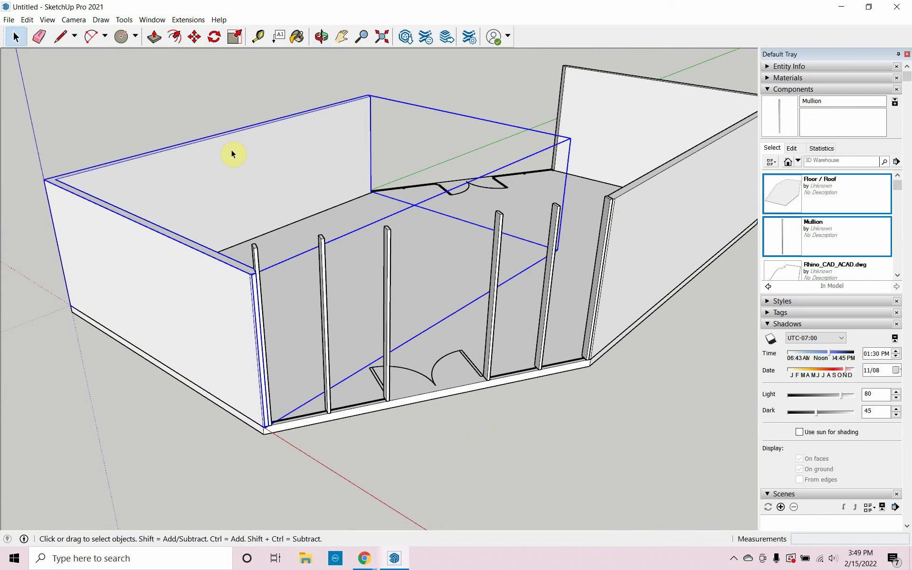
{"action": "double_click", "coordinate": [233, 153]}
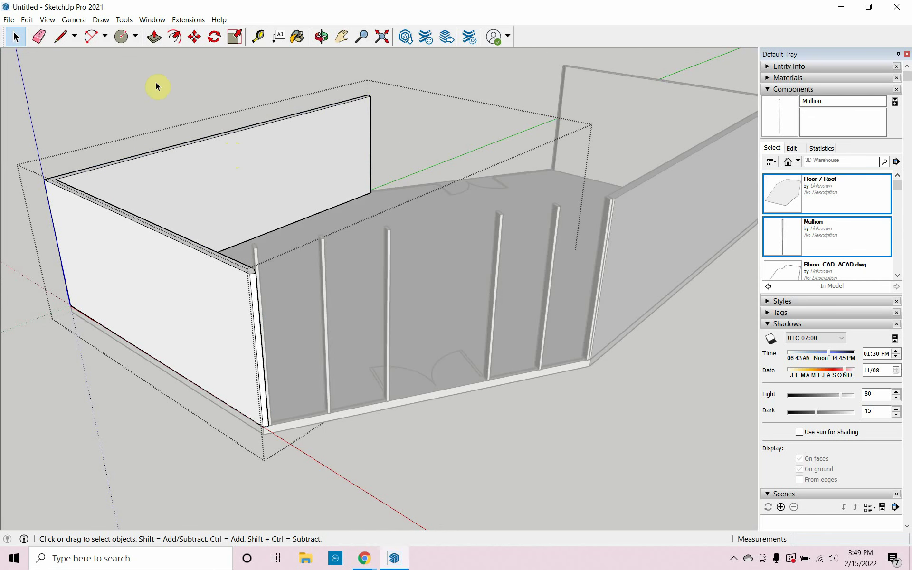
{"action": "scroll", "coordinate": [264, 292], "scroll_direction": "up", "scroll_amount": 2}
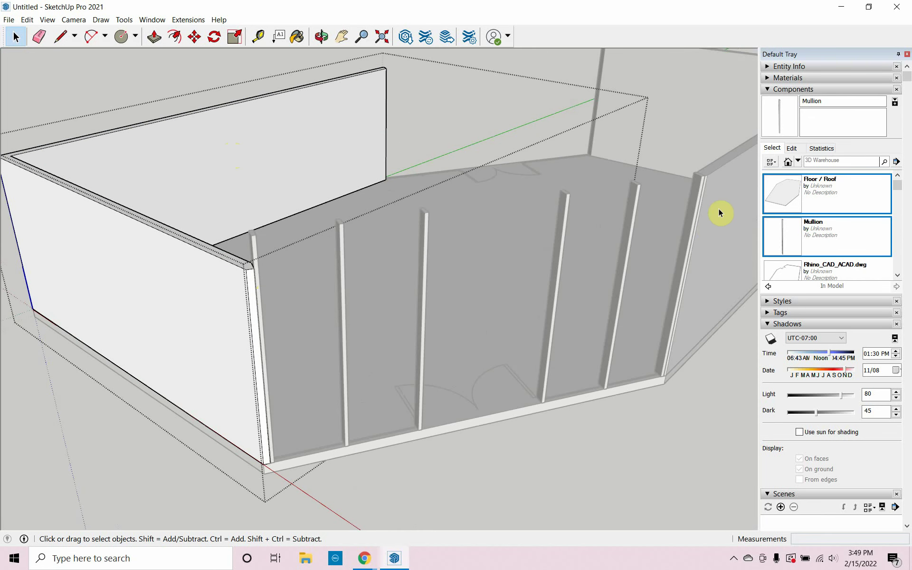
{"action": "scroll", "coordinate": [247, 257], "scroll_direction": "up", "scroll_amount": 5}
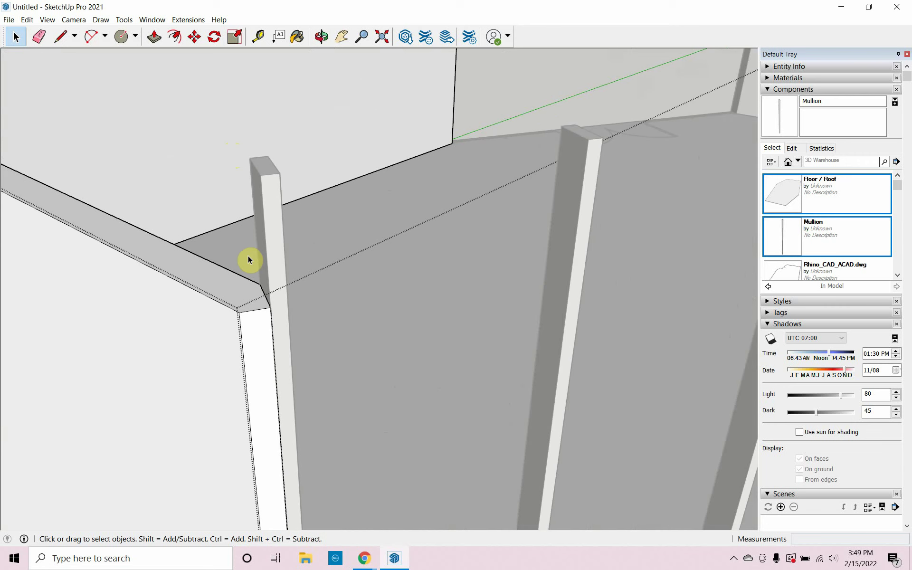
{"action": "left_click", "coordinate": [154, 37]}
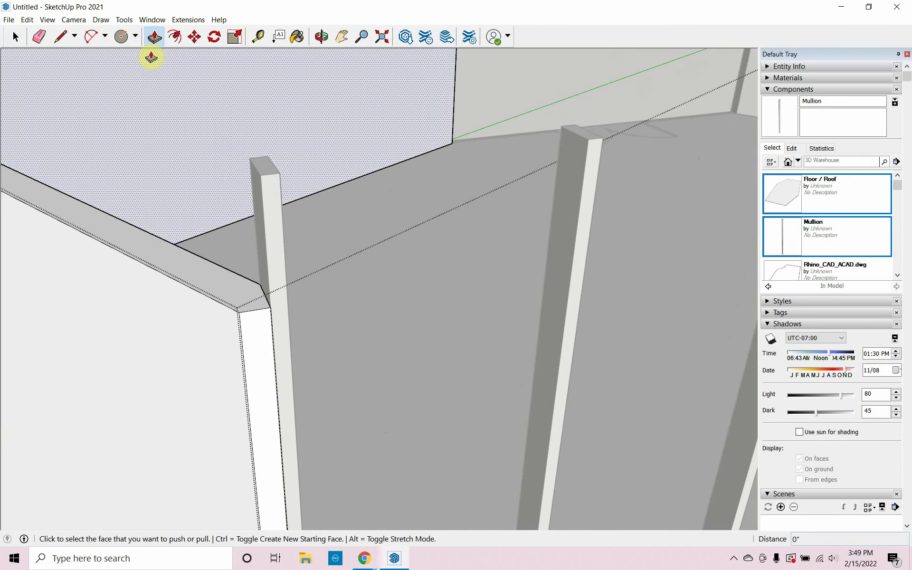
{"action": "left_click", "coordinate": [204, 276]}
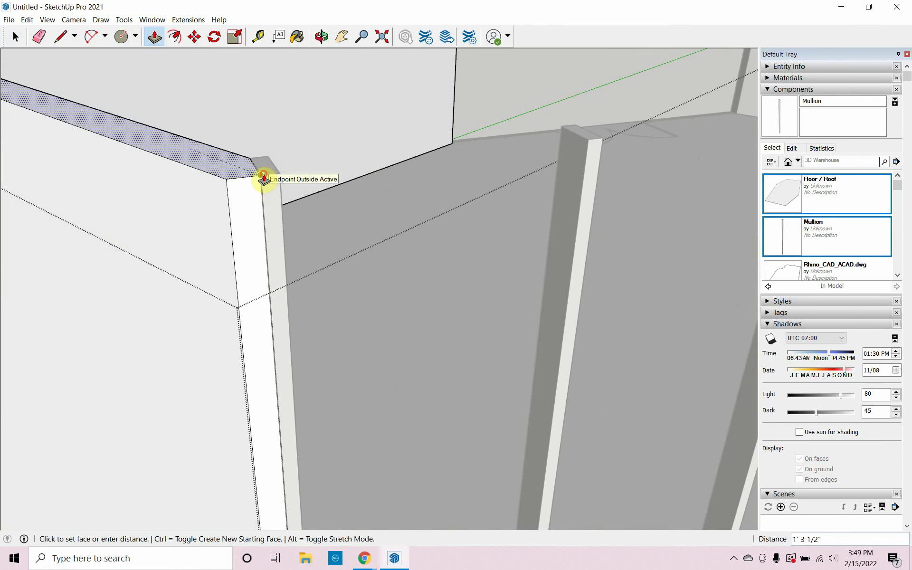
{"action": "left_click", "coordinate": [263, 178]}
{"action": "scroll", "coordinate": [263, 179], "scroll_direction": "down", "scroll_amount": 3}
{"action": "scroll", "coordinate": [259, 185], "scroll_direction": "down", "scroll_amount": 4}
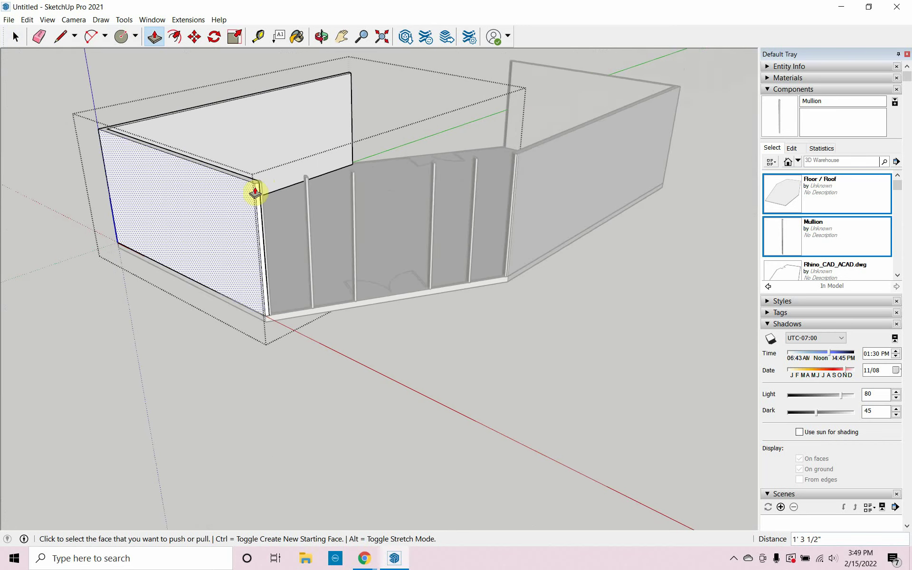
{"action": "left_click", "coordinate": [18, 38]}
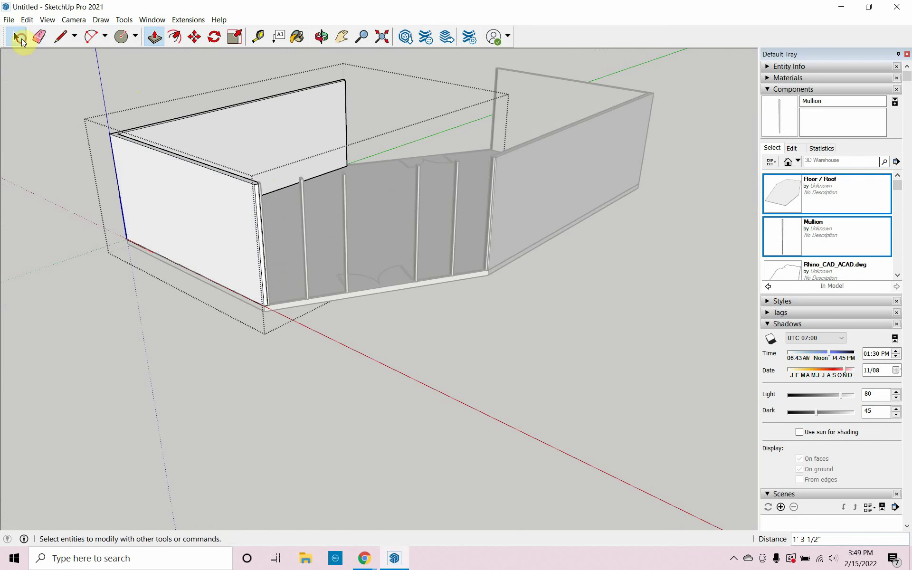
{"action": "left_click", "coordinate": [158, 174]}
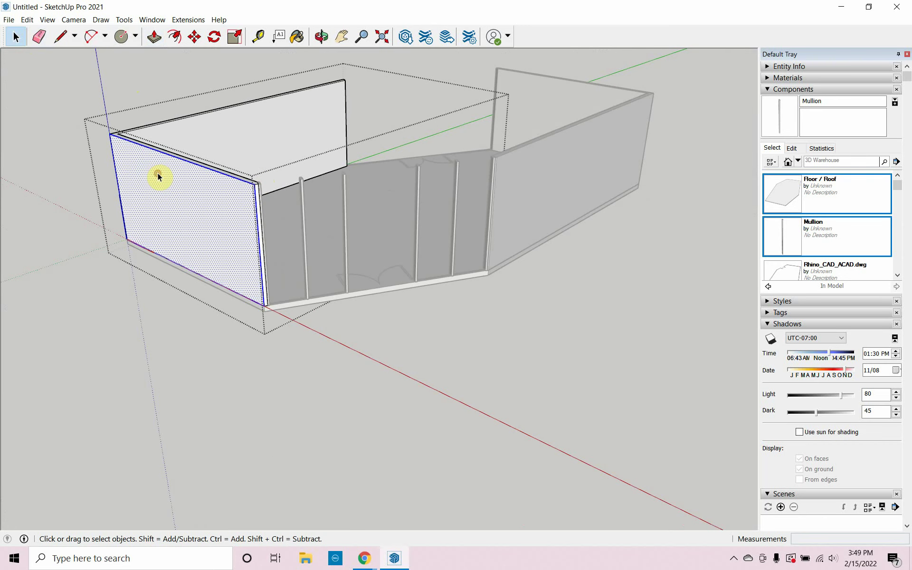
{"action": "left_click", "coordinate": [209, 126]}
{"action": "left_click", "coordinate": [218, 97]}
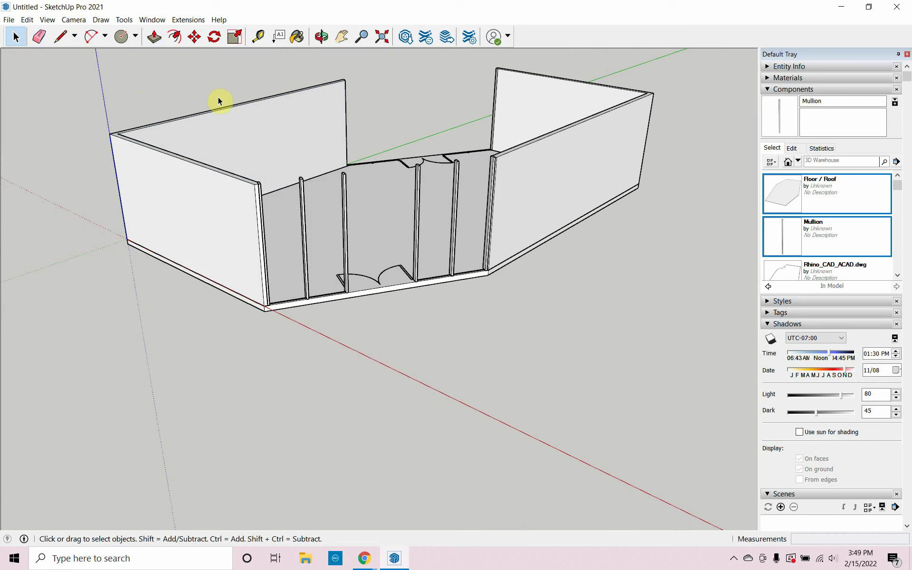
Step: Draw a line up the Wall-01 end mullion's corner and across the front opening to the top of the Wall-02 end mullion
{"action": "middle_click_drag", "start_coordinate": [309, 304], "coordinate": [318, 367]}
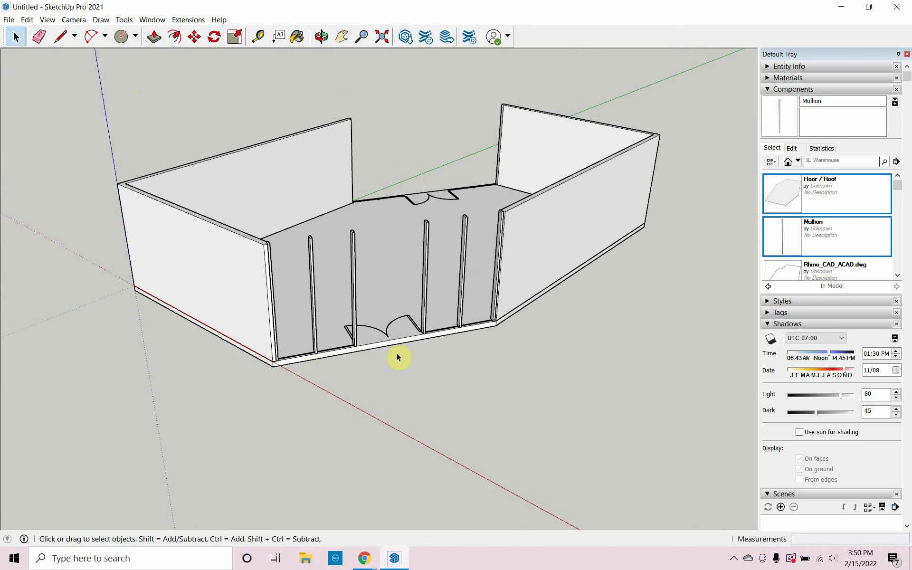
{"action": "middle_click_drag", "start_coordinate": [389, 352], "coordinate": [385, 387]}
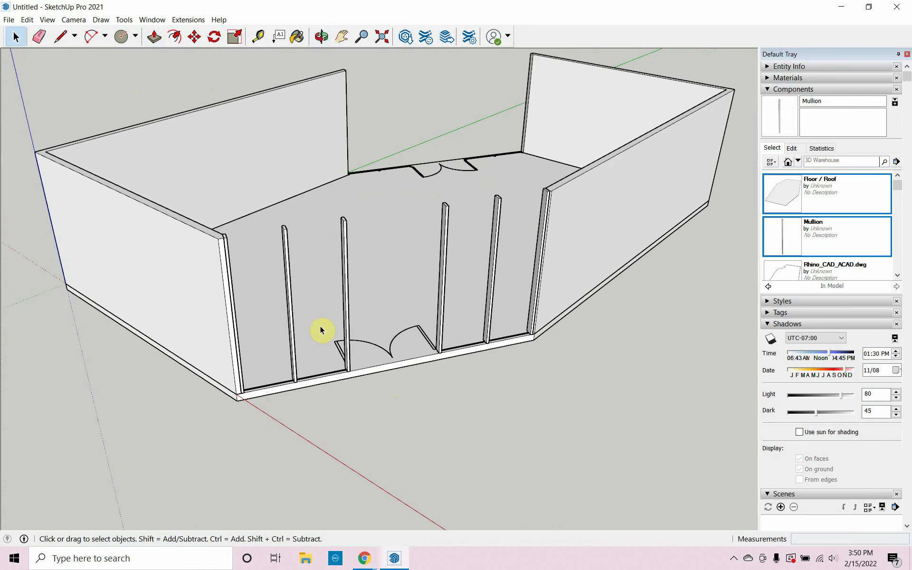
{"action": "left_click", "coordinate": [60, 36]}
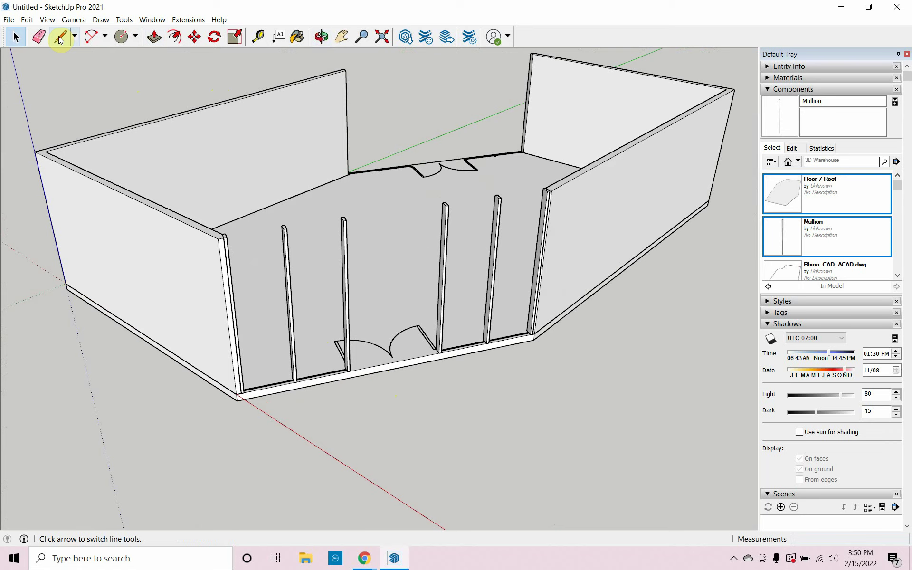
{"action": "scroll", "coordinate": [236, 392], "scroll_direction": "up", "scroll_amount": 5}
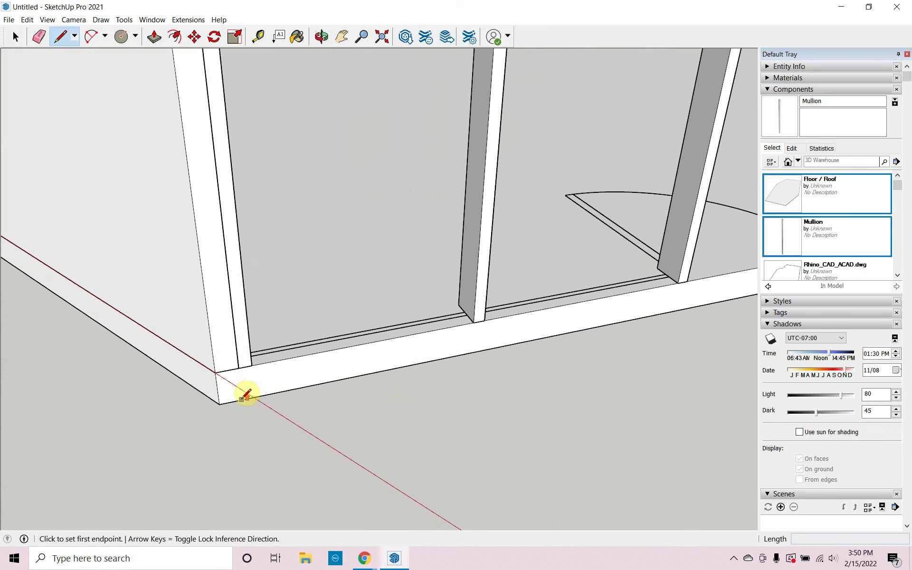
{"action": "left_click", "coordinate": [252, 363]}
{"action": "scroll", "coordinate": [295, 440], "scroll_direction": "down", "scroll_amount": 3}
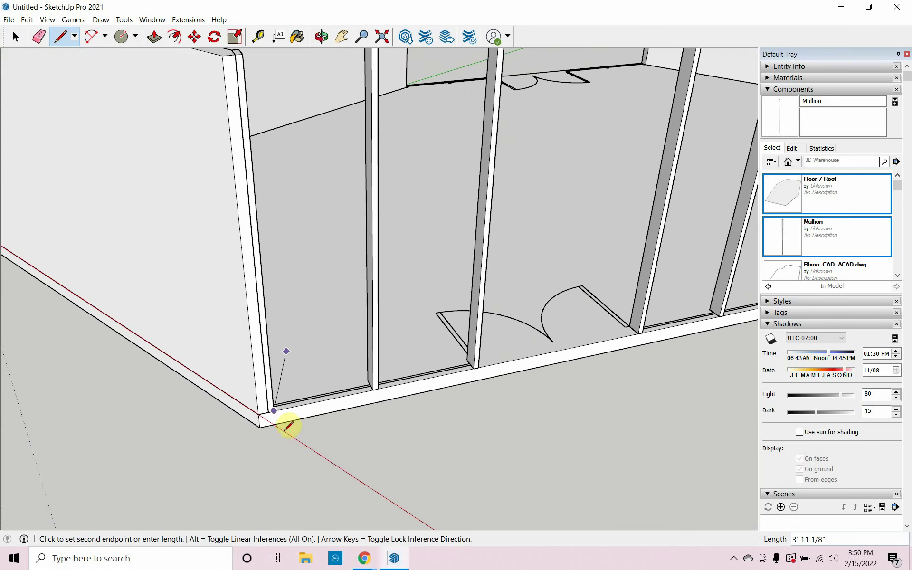
{"action": "scroll", "coordinate": [277, 208], "scroll_direction": "down", "scroll_amount": 3}
{"action": "left_click", "coordinate": [260, 144]}
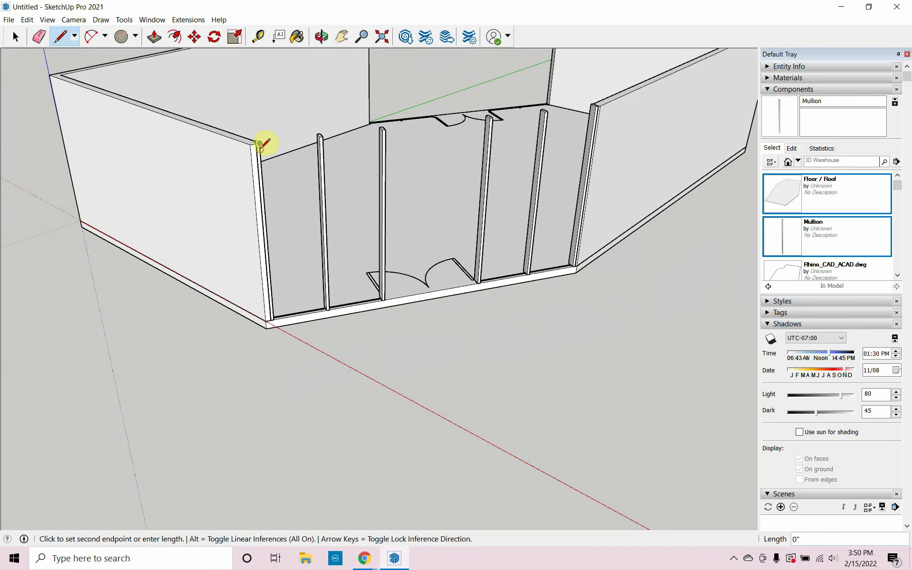
{"action": "scroll", "coordinate": [597, 103], "scroll_direction": "up", "scroll_amount": 5}
{"action": "left_click", "coordinate": [596, 105]}
{"action": "scroll", "coordinate": [588, 95], "scroll_direction": "up", "scroll_amount": 2}
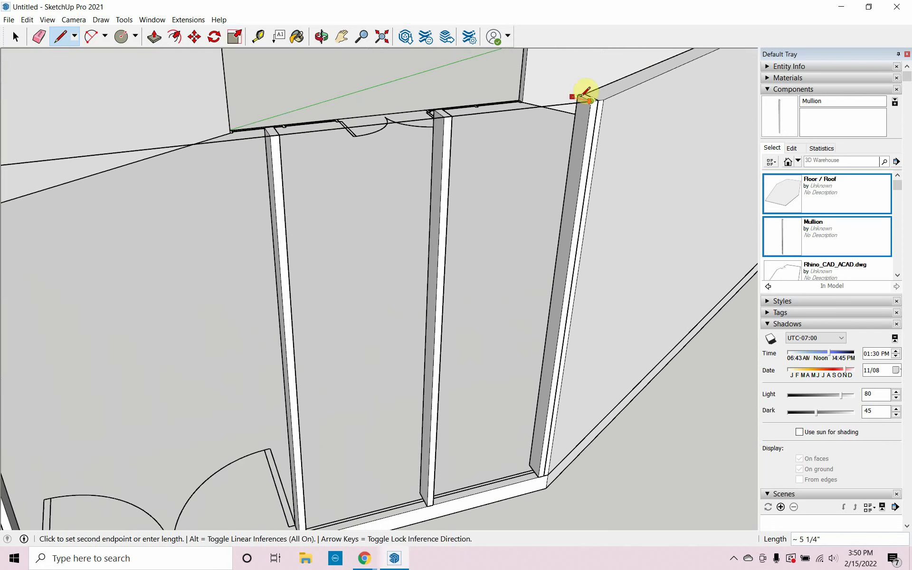
Step: Continue the line down the Wall-02 end mullion and back along the floor to its starting corner, closing the glass face
{"action": "scroll", "coordinate": [580, 96], "scroll_direction": "down", "scroll_amount": 4}
{"action": "scroll", "coordinate": [556, 286], "scroll_direction": "up", "scroll_amount": 6}
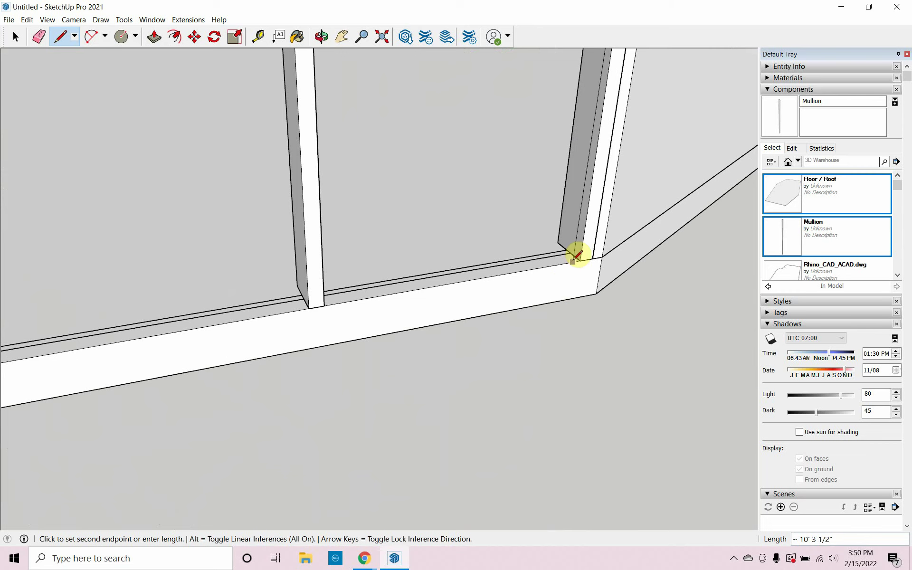
{"action": "left_click", "coordinate": [576, 256]}
{"action": "scroll", "coordinate": [565, 257], "scroll_direction": "down", "scroll_amount": 4}
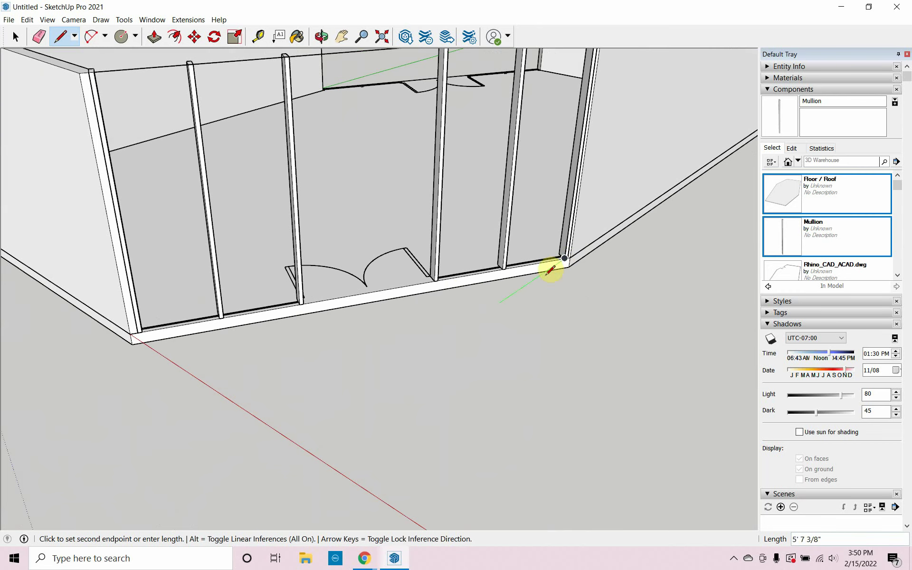
{"action": "scroll", "coordinate": [142, 324], "scroll_direction": "up", "scroll_amount": 5}
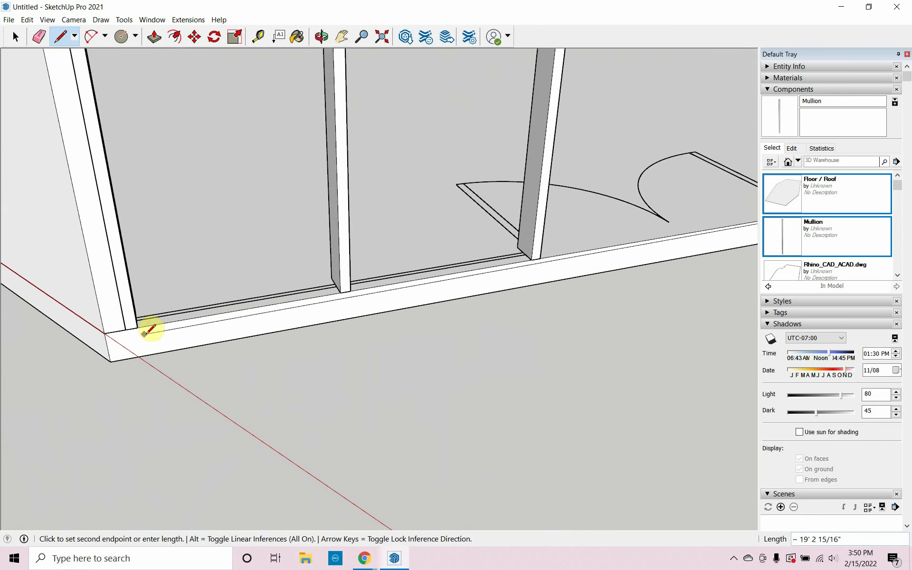
{"action": "left_click", "coordinate": [145, 332]}
{"action": "scroll", "coordinate": [285, 389], "scroll_direction": "down", "scroll_amount": 5}
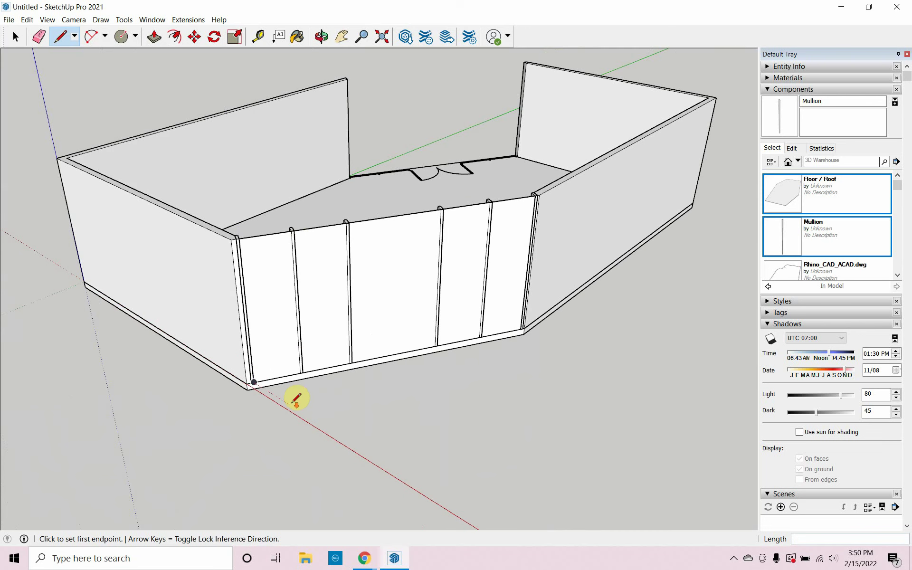
Step: Extrude the front opening's glass face 1" with Push/Pull
{"action": "left_click", "coordinate": [154, 37]}
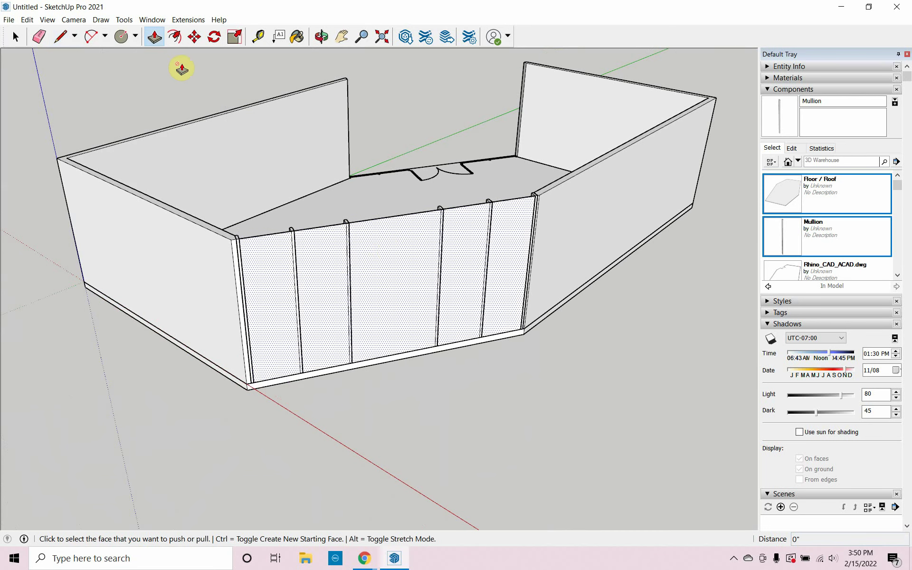
{"action": "left_click", "coordinate": [351, 214]}
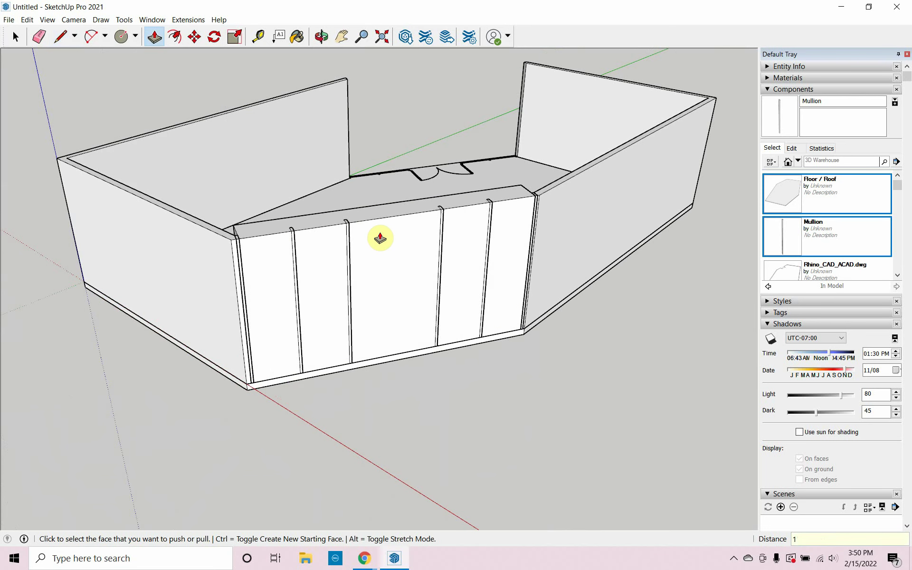
{"action": "left_click", "coordinate": [379, 238]}
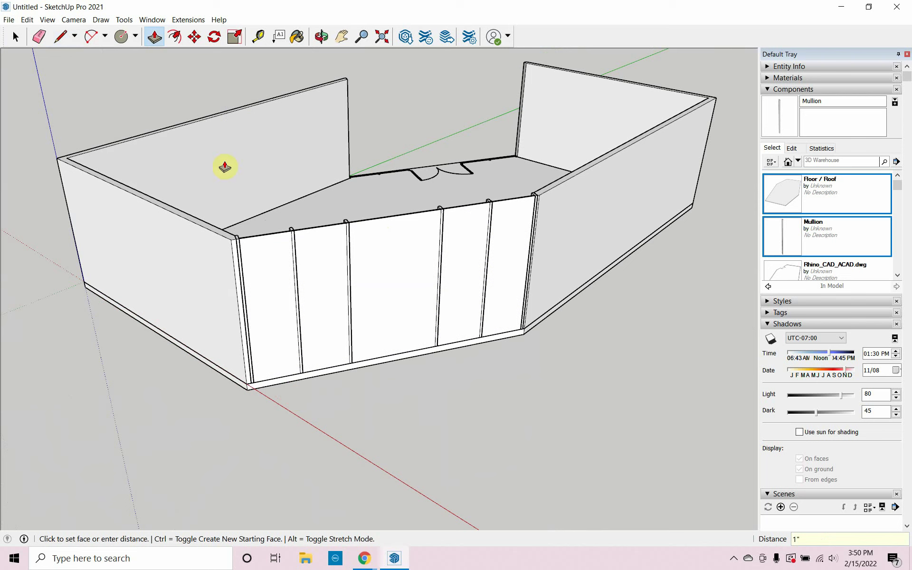
{"action": "left_click", "coordinate": [15, 37]}
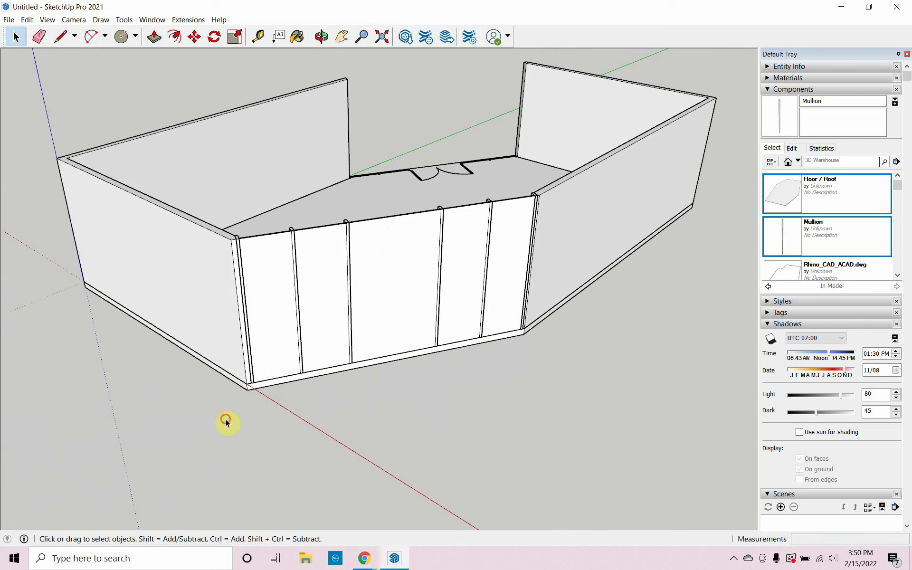
Step: Select only the six mullions along the front opening and hide them
{"action": "left_click_drag", "start_coordinate": [225, 418], "coordinate": [554, 189]}
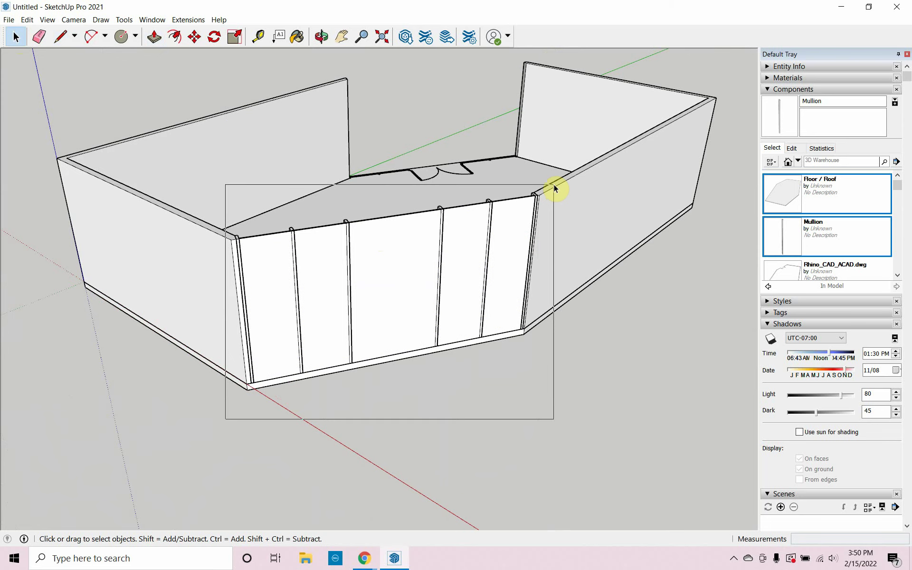
{"action": "left_click_drag", "start_coordinate": [554, 189], "coordinate": [345, 385]}
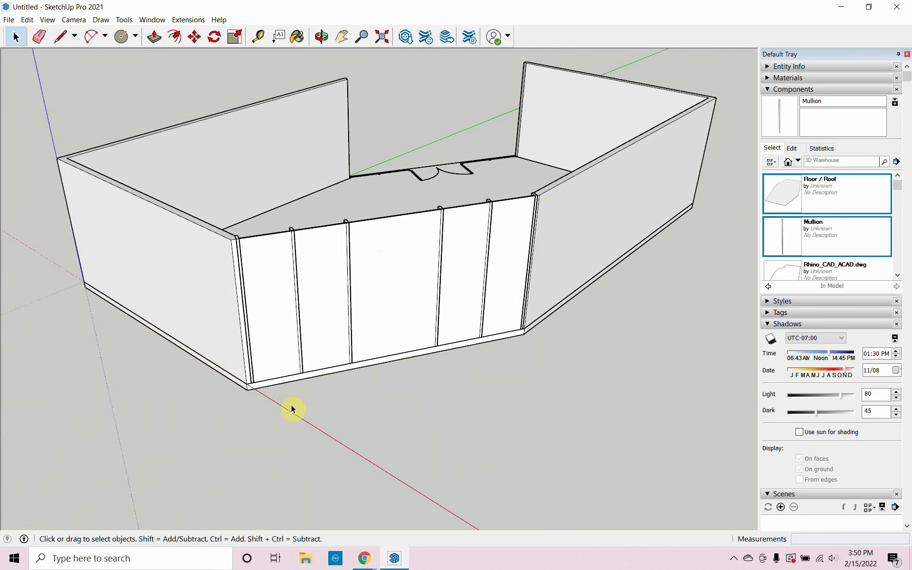
{"action": "middle_click_drag", "start_coordinate": [292, 315], "coordinate": [303, 411]}
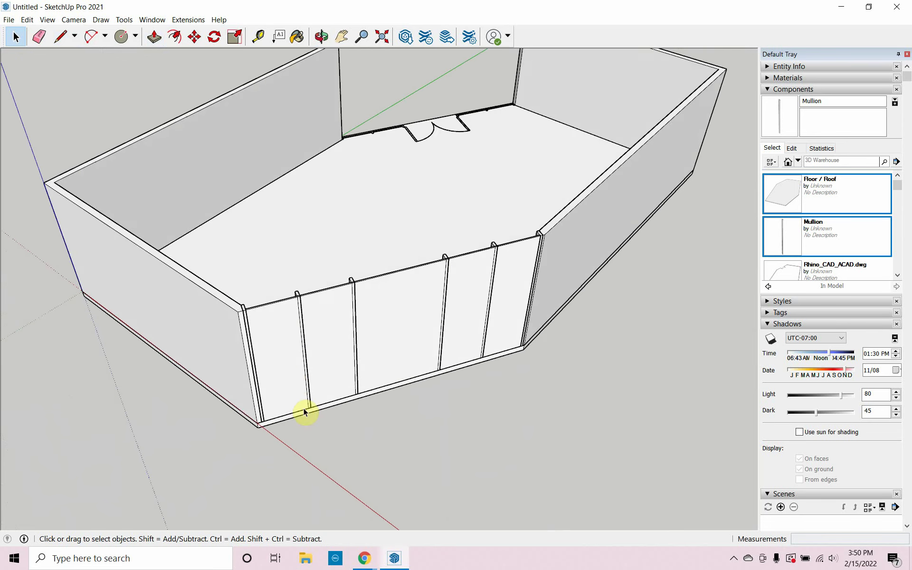
{"action": "scroll", "coordinate": [299, 369], "scroll_direction": "up", "scroll_amount": 3}
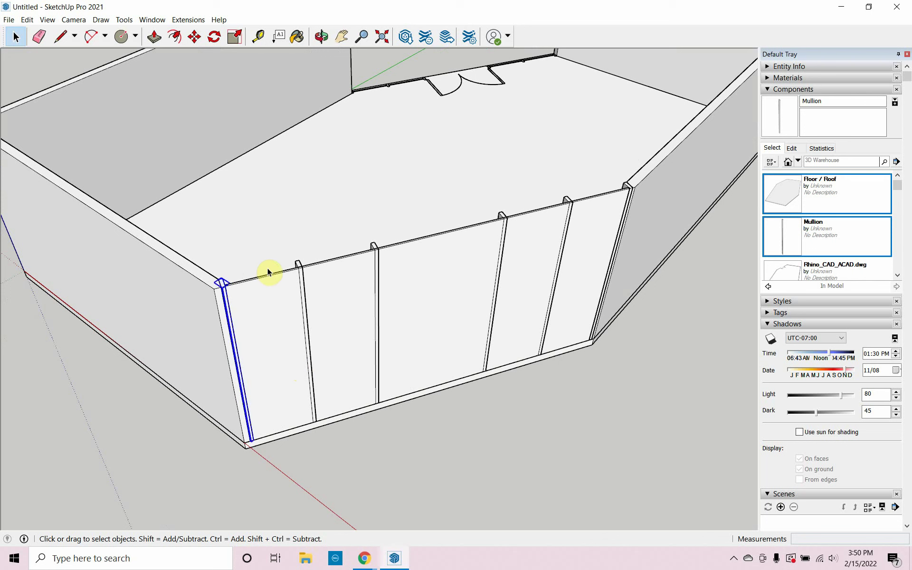
{"action": "left_click", "coordinate": [297, 263], "text": "ctrl"}
{"action": "left_click", "coordinate": [374, 245], "text": "ctrl"}
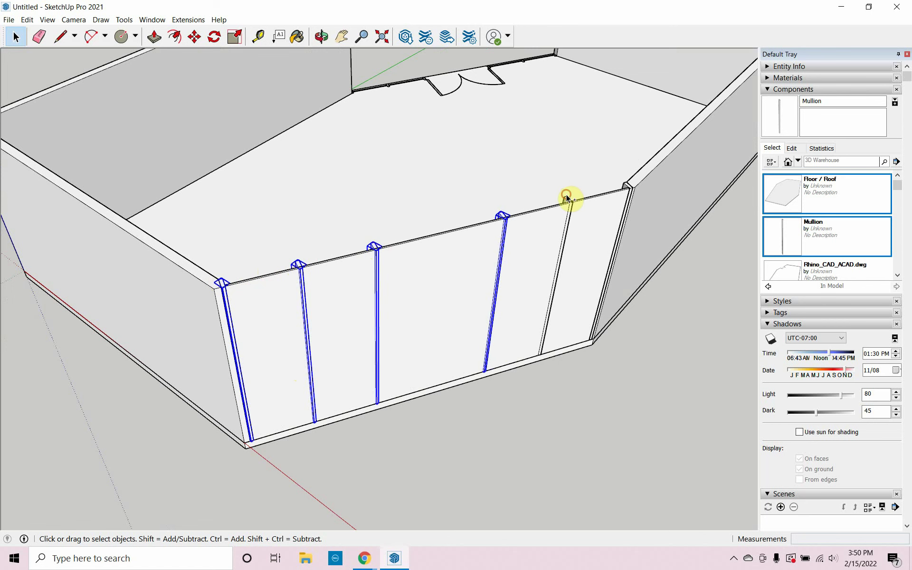
{"action": "left_click", "coordinate": [606, 194], "text": "ctrl"}
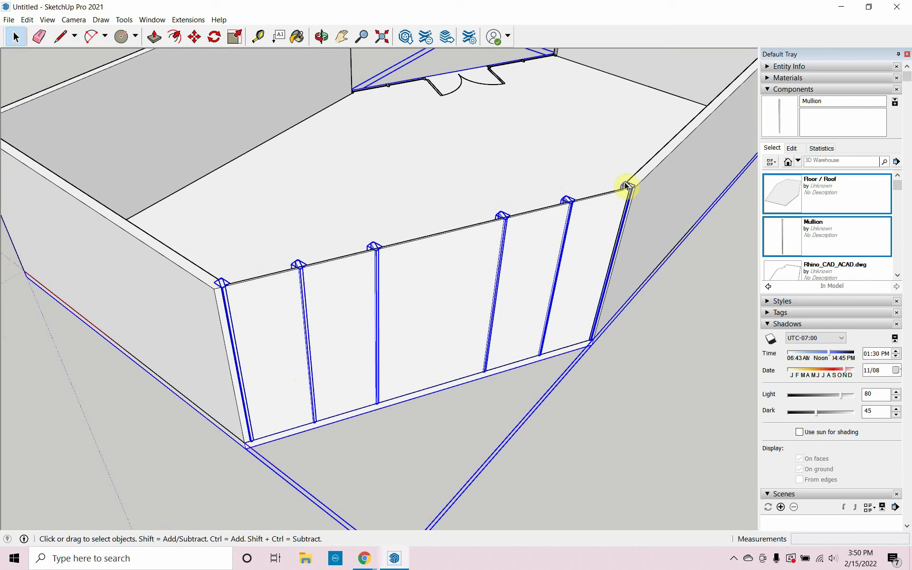
{"action": "left_click", "coordinate": [518, 91], "text": "shift"}
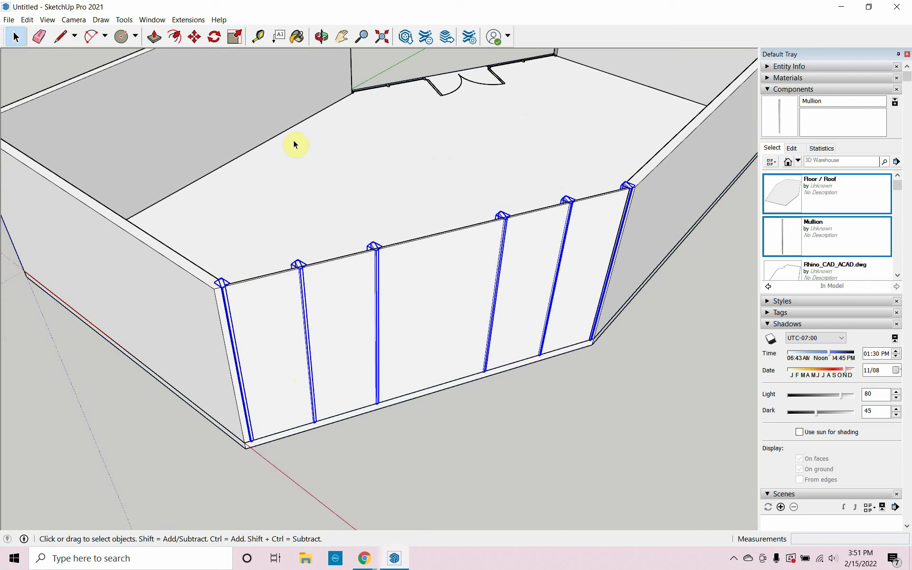
{"action": "left_click", "coordinate": [27, 20]}
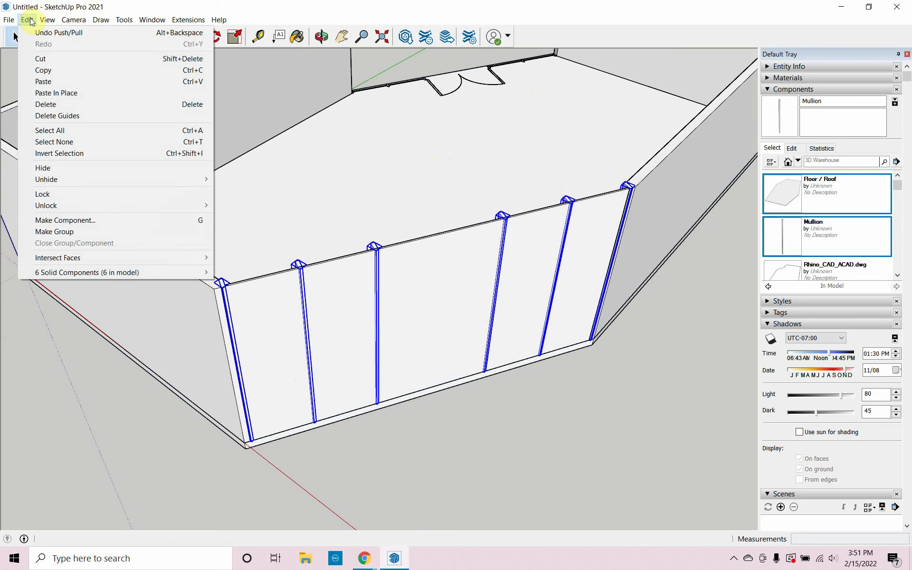
{"action": "left_click", "coordinate": [78, 167]}
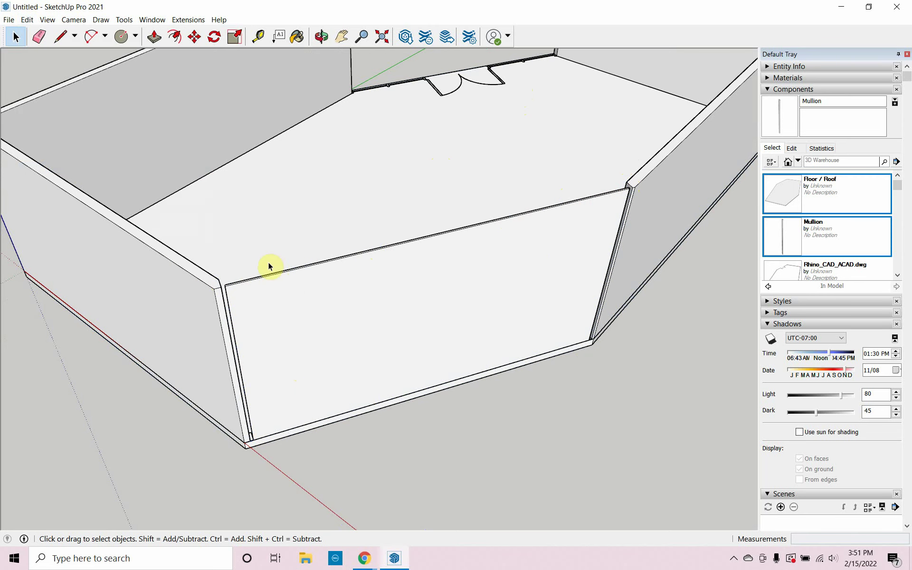
{"action": "middle_click_drag", "start_coordinate": [402, 449], "coordinate": [392, 260]}
{"action": "scroll", "coordinate": [390, 261], "scroll_direction": "down", "scroll_amount": 2}
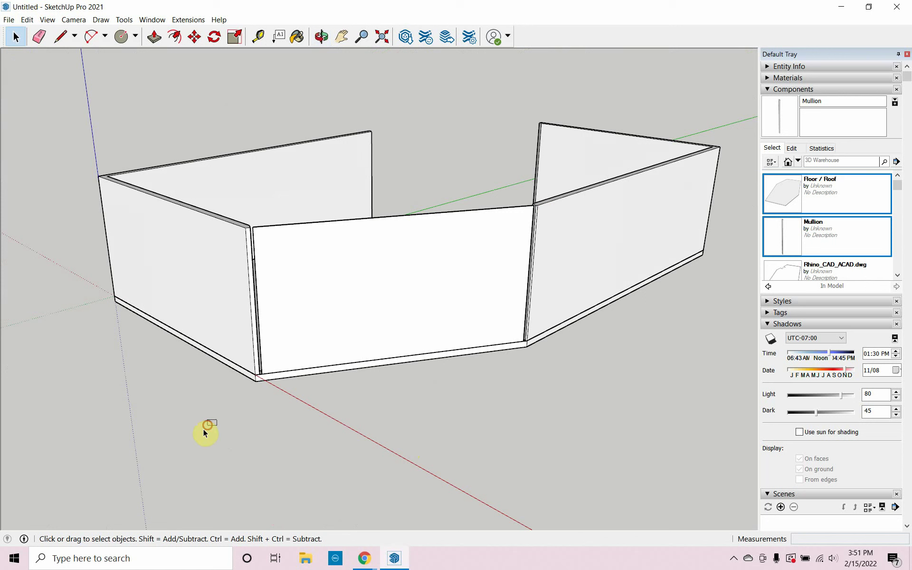
Step: Select the entire extruded front glass panel and make it a component named Glass-01
{"action": "left_click_drag", "start_coordinate": [207, 425], "coordinate": [554, 159]}
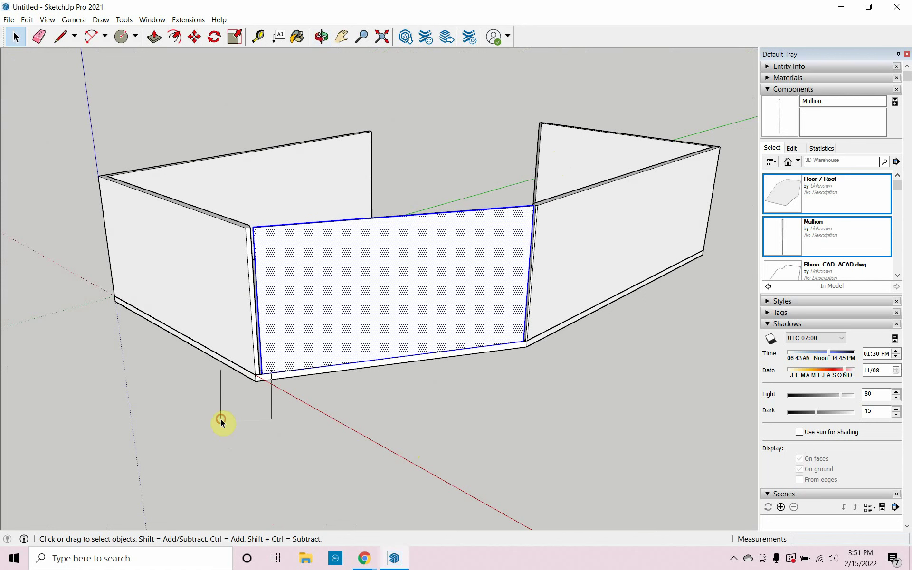
{"action": "left_click_drag", "start_coordinate": [220, 418], "coordinate": [542, 168]}
{"action": "key", "text": "g"}
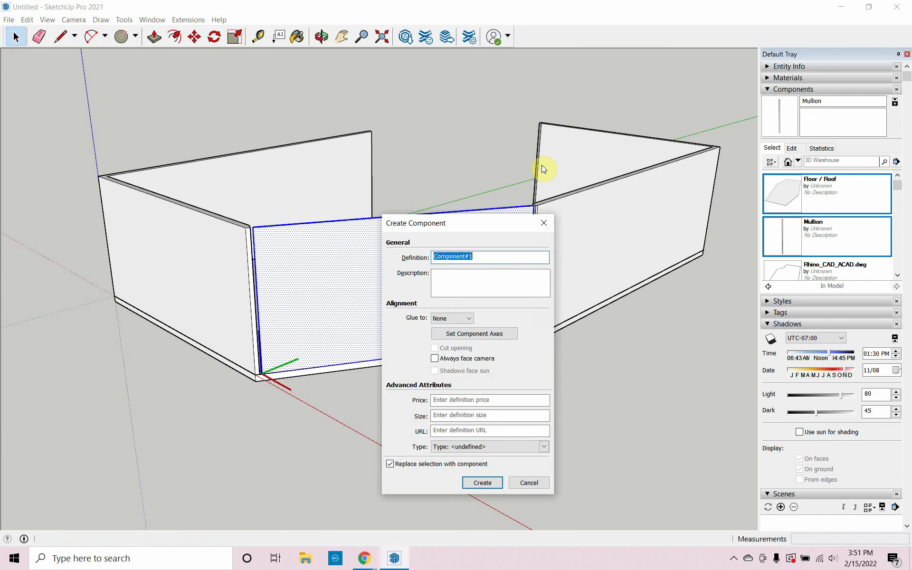
{"action": "type", "text": "Glass-01"}
{"action": "left_click", "coordinate": [482, 483]}
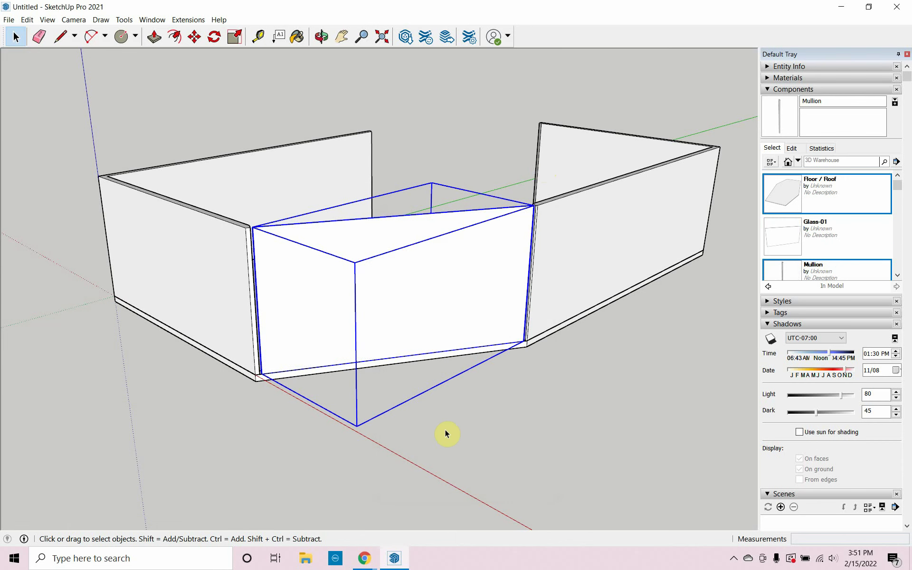
Step: Unhide the hidden mullions along the front opening
{"action": "left_click", "coordinate": [27, 20]}
{"action": "mouse_move", "coordinate": [62, 179]}
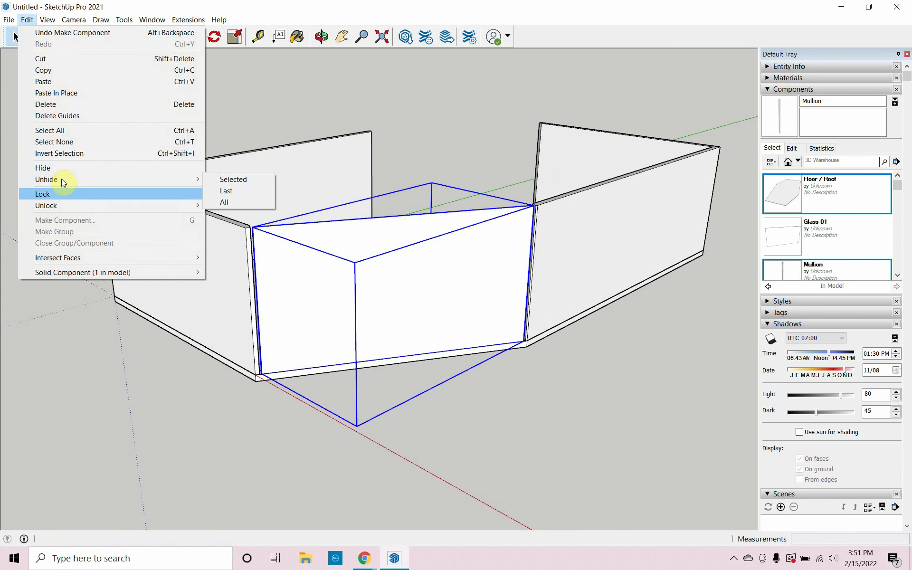
{"action": "mouse_move", "coordinate": [195, 179]}
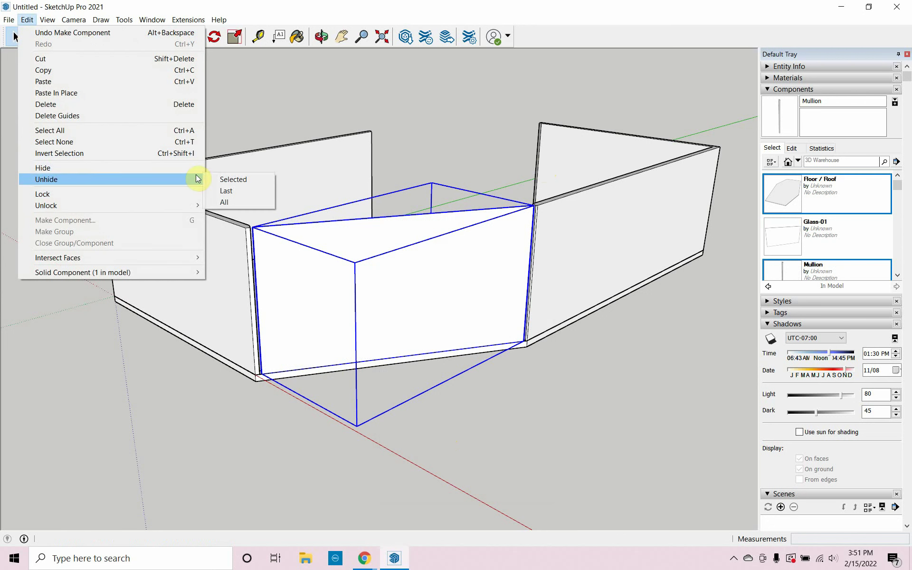
{"action": "left_click", "coordinate": [227, 196]}
Step: Insert a Mullion component from the model onto the floor near the rear opening's door outline
{"action": "middle_click_drag", "start_coordinate": [277, 244], "coordinate": [733, 320]}
{"action": "middle_click_drag", "start_coordinate": [320, 279], "coordinate": [418, 278]}
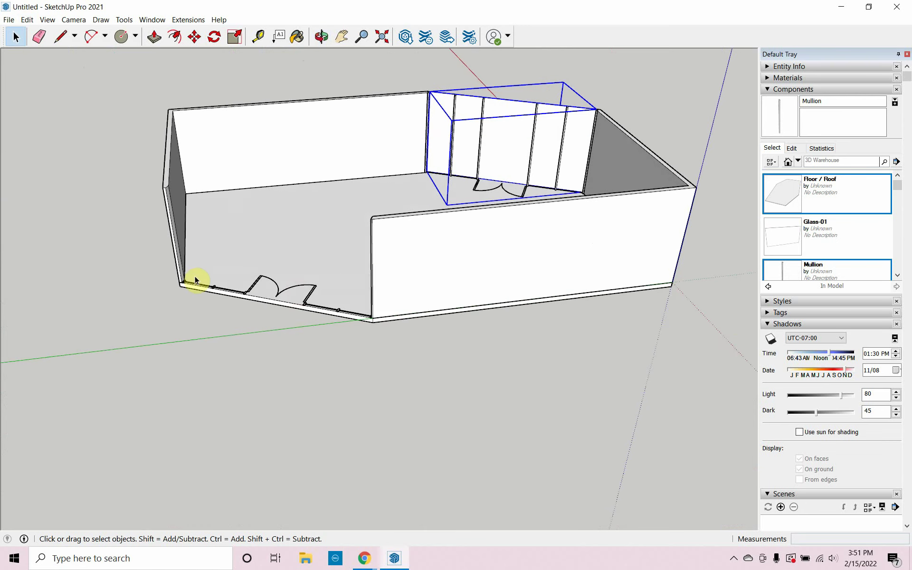
{"action": "scroll", "coordinate": [195, 277], "scroll_direction": "up", "scroll_amount": 5}
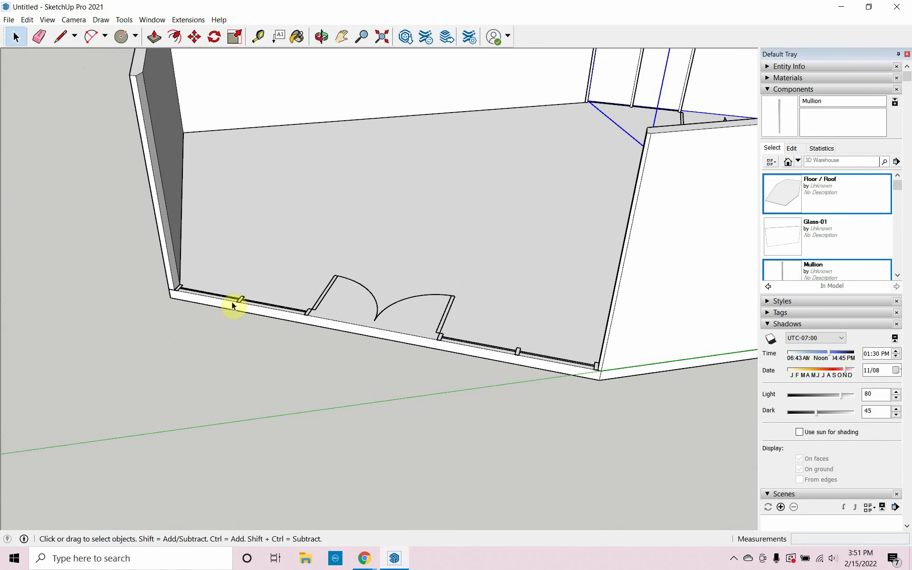
{"action": "left_click", "coordinate": [836, 270]}
{"action": "left_click", "coordinate": [283, 292]}
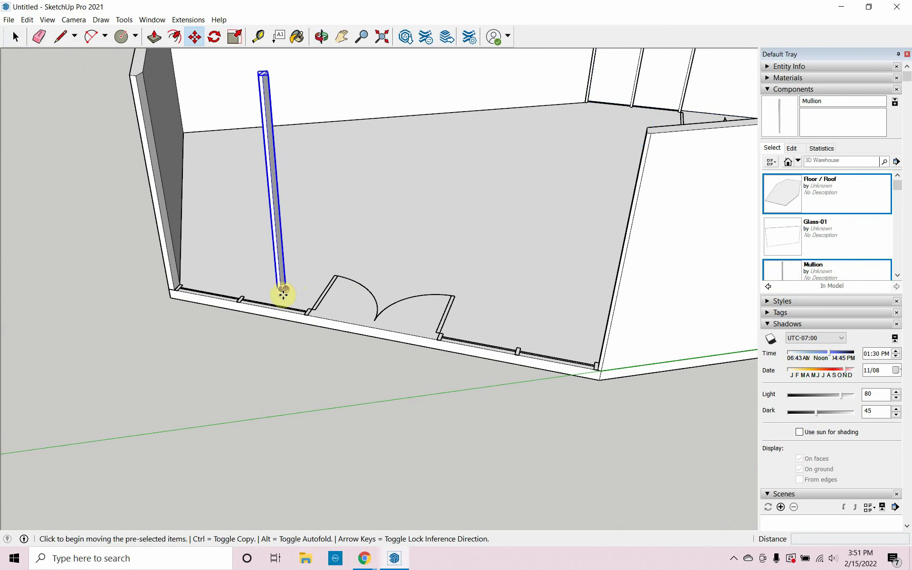
{"action": "key", "text": "Escape"}
Step: Move the new mullion by its bottom corner onto the plan outline beside the rear door opening
{"action": "scroll", "coordinate": [271, 311], "scroll_direction": "up", "scroll_amount": 5}
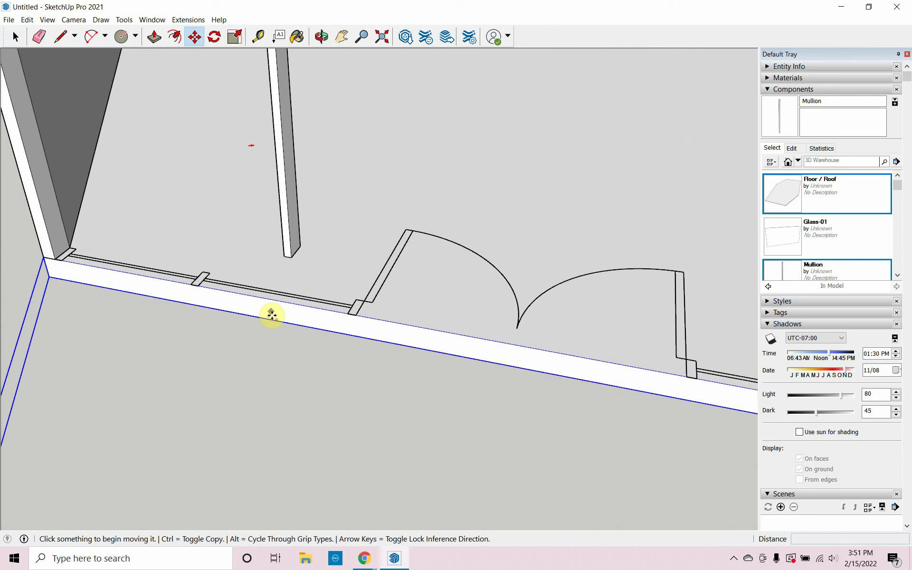
{"action": "left_click", "coordinate": [13, 38]}
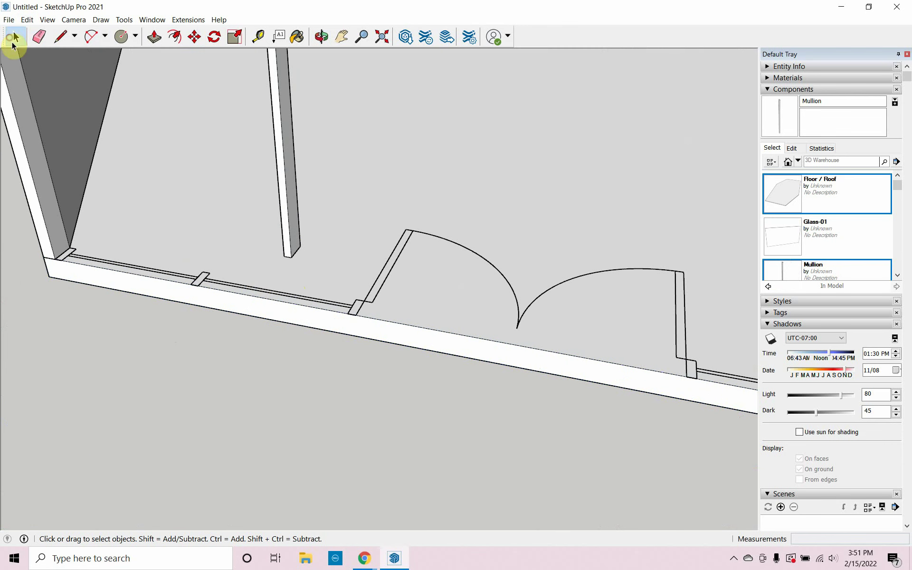
{"action": "left_click", "coordinate": [281, 187]}
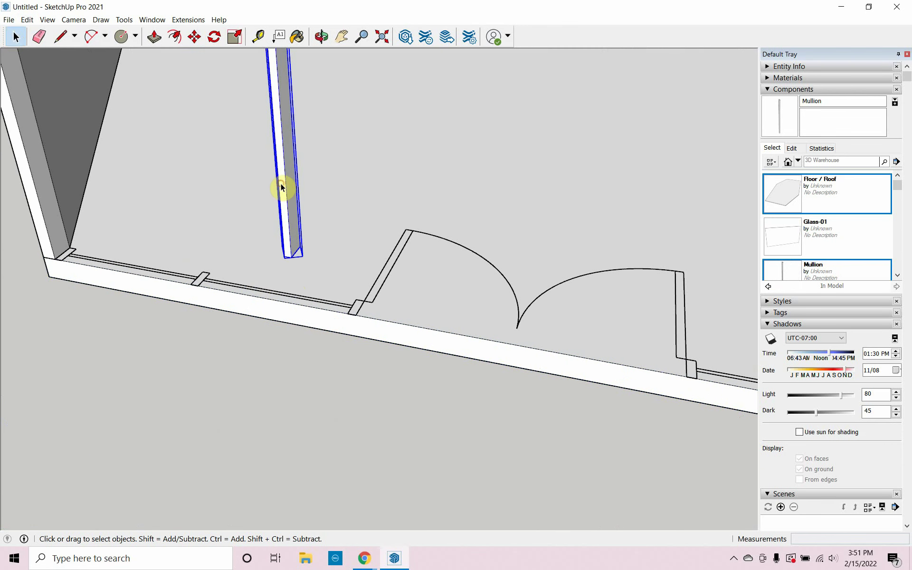
{"action": "left_click", "coordinate": [195, 37]}
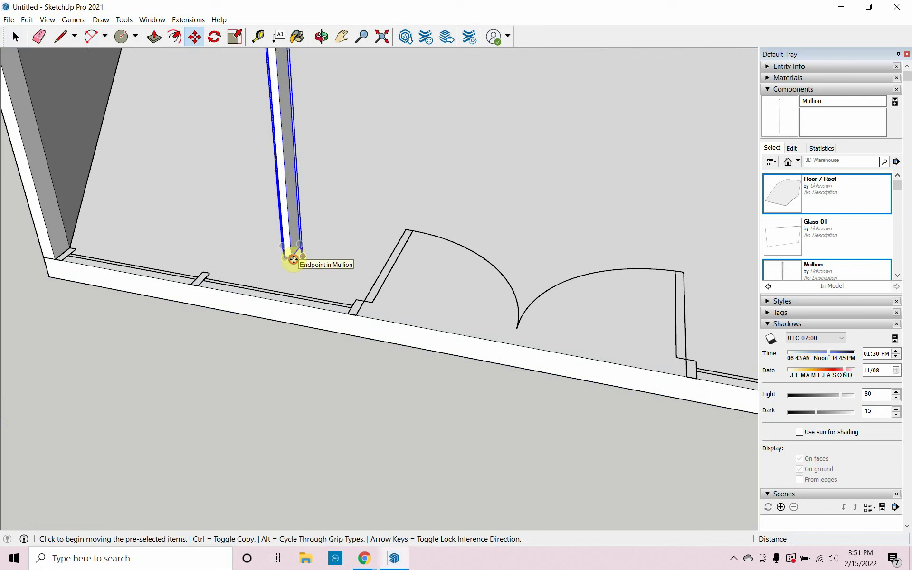
{"action": "left_click", "coordinate": [296, 259]}
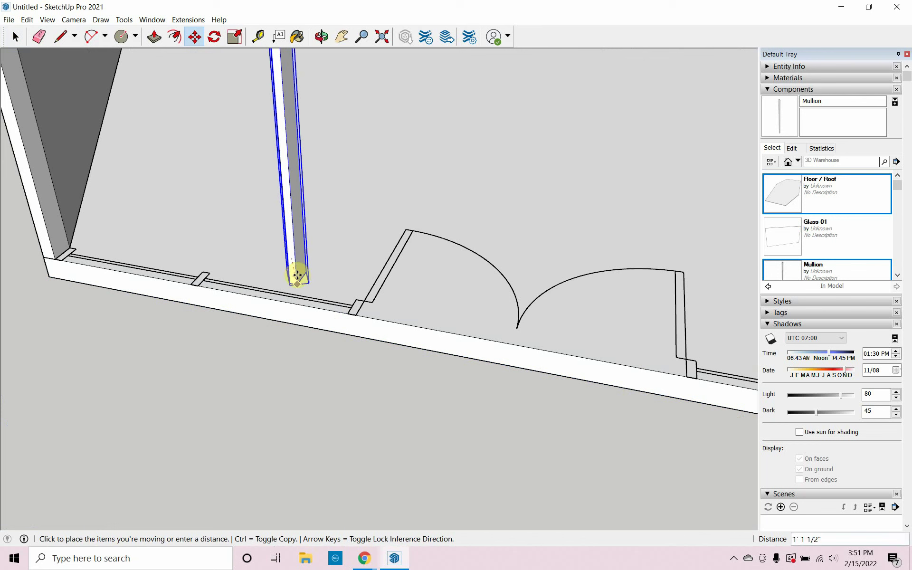
{"action": "left_click", "coordinate": [355, 314]}
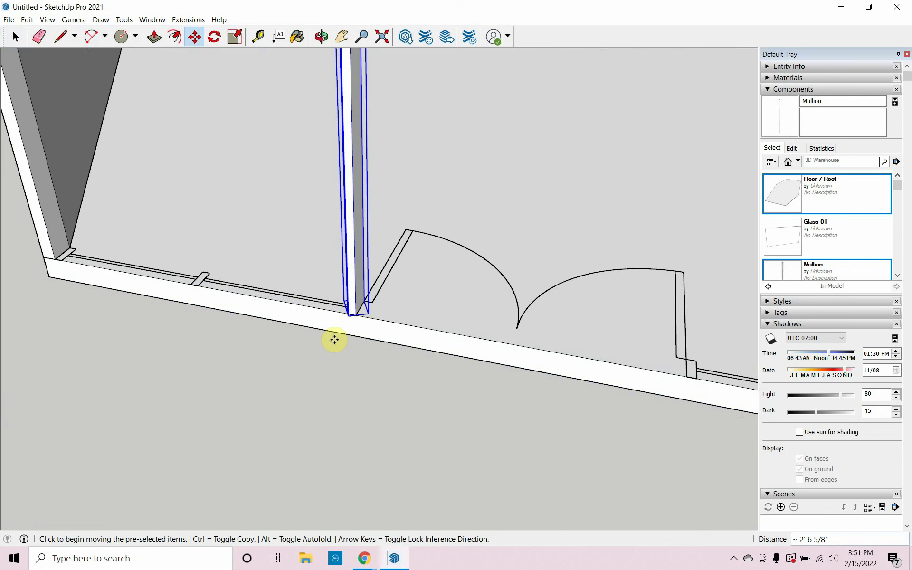
Step: Copy the door-side mullion to the intermediate mullion outline between the rear door and the wall end
{"action": "left_click", "coordinate": [345, 317]}
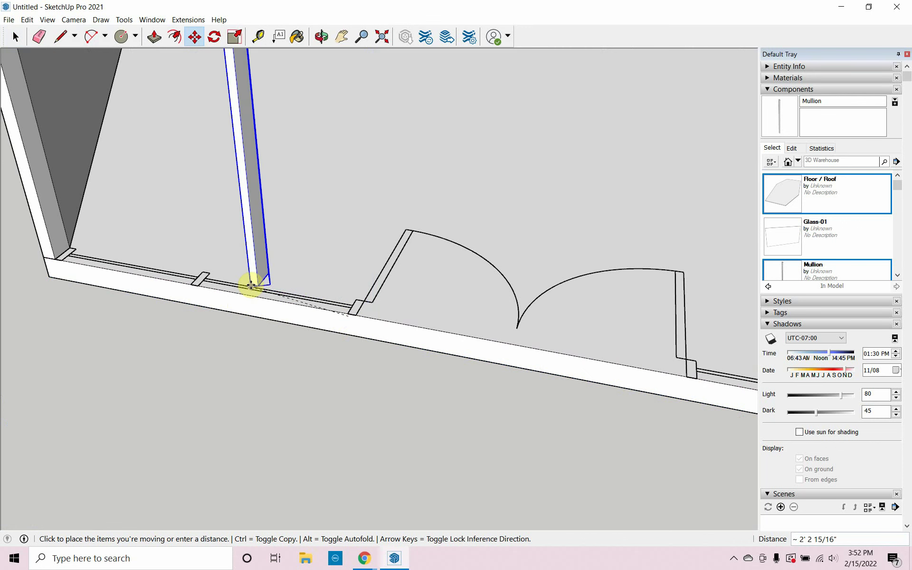
{"action": "key", "text": "ctrl"}
{"action": "left_click", "coordinate": [192, 284]}
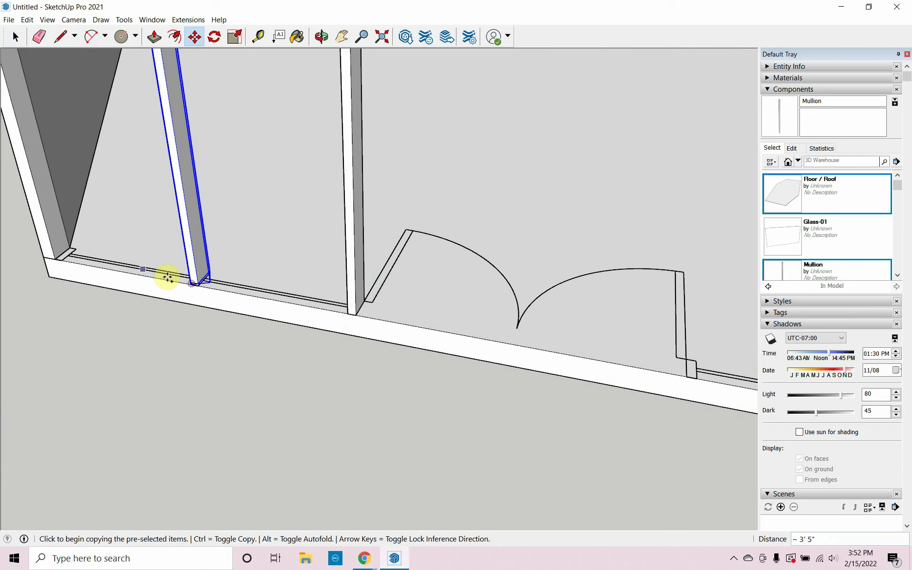
Step: Copy the rear opening's intermediate mullion so its bottom corner meets the corner of its plan outline
{"action": "scroll", "coordinate": [144, 268], "scroll_direction": "up", "scroll_amount": 4}
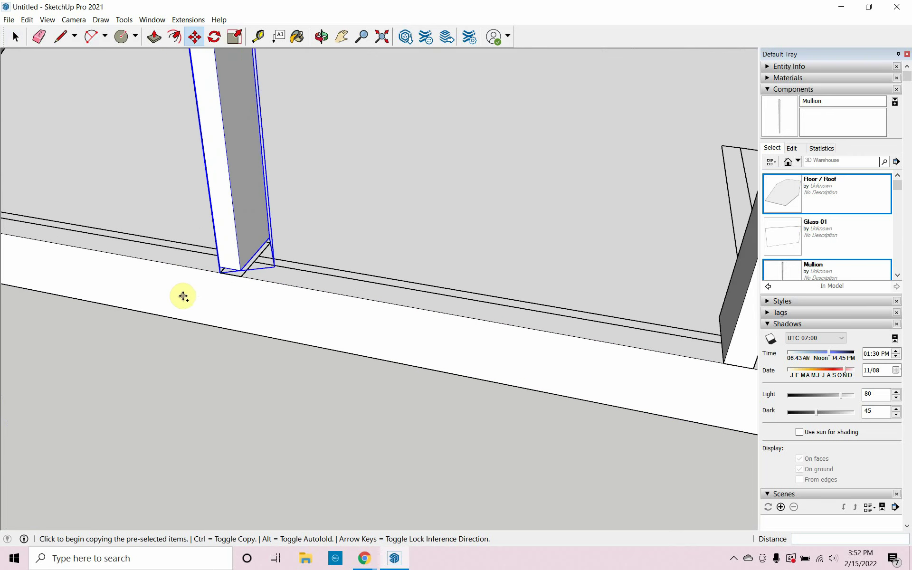
{"action": "scroll", "coordinate": [183, 296], "scroll_direction": "down", "scroll_amount": 2}
{"action": "scroll", "coordinate": [186, 297], "scroll_direction": "up", "scroll_amount": 3}
{"action": "key", "text": "Escape"}
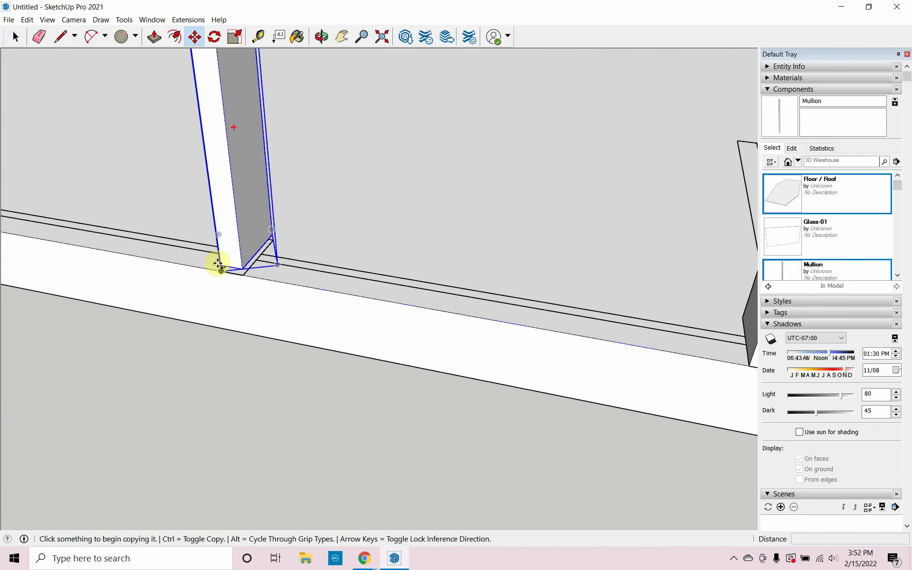
{"action": "left_click", "coordinate": [243, 271]}
{"action": "scroll", "coordinate": [472, 387], "scroll_direction": "down", "scroll_amount": 3}
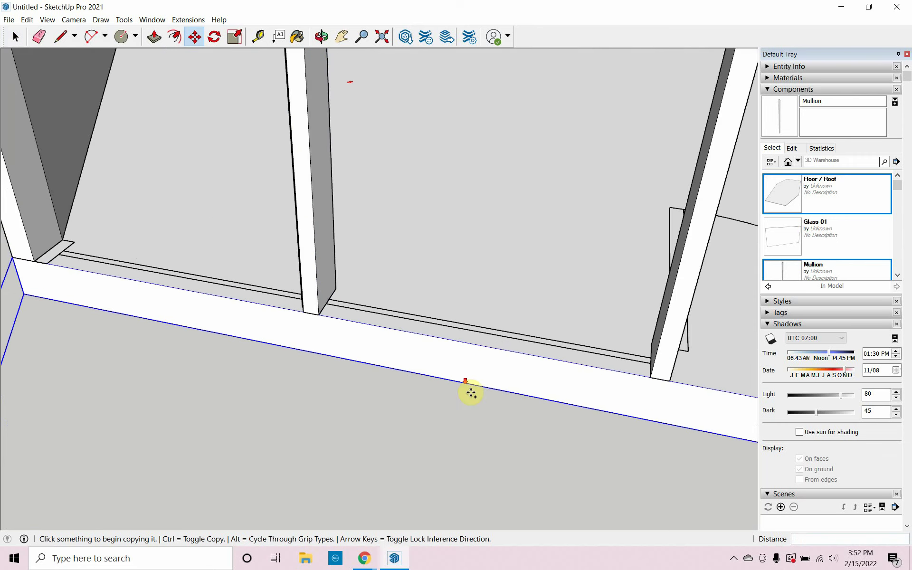
{"action": "scroll", "coordinate": [326, 340], "scroll_direction": "up", "scroll_amount": 3}
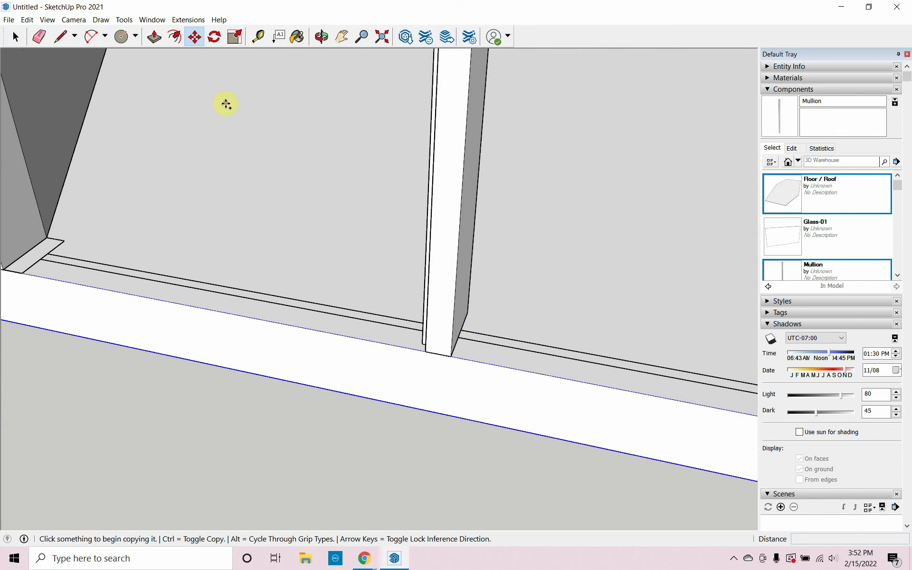
Step: Move the aligned mullion of the overlapping pair by its bottom corner to the end mullion outline against the wall
{"action": "left_click", "coordinate": [15, 37]}
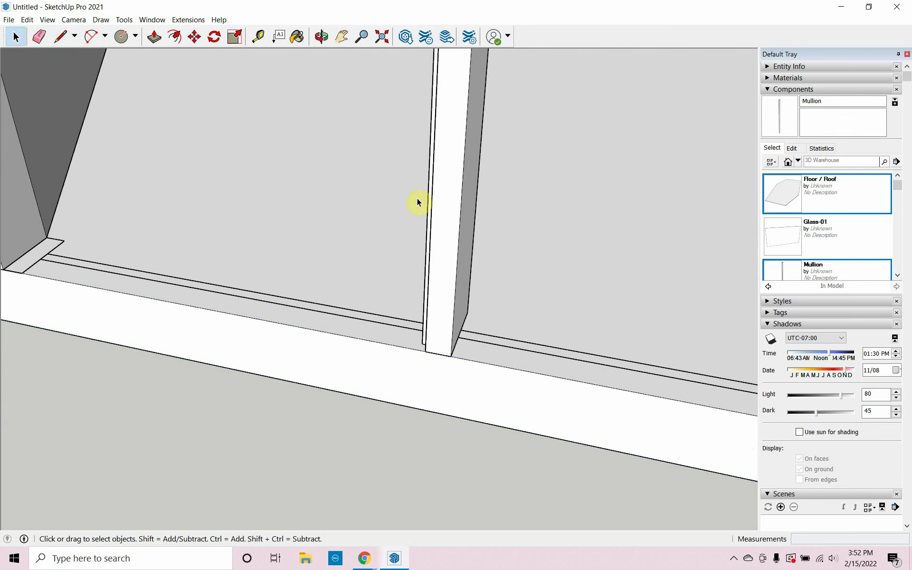
{"action": "left_click", "coordinate": [442, 209]}
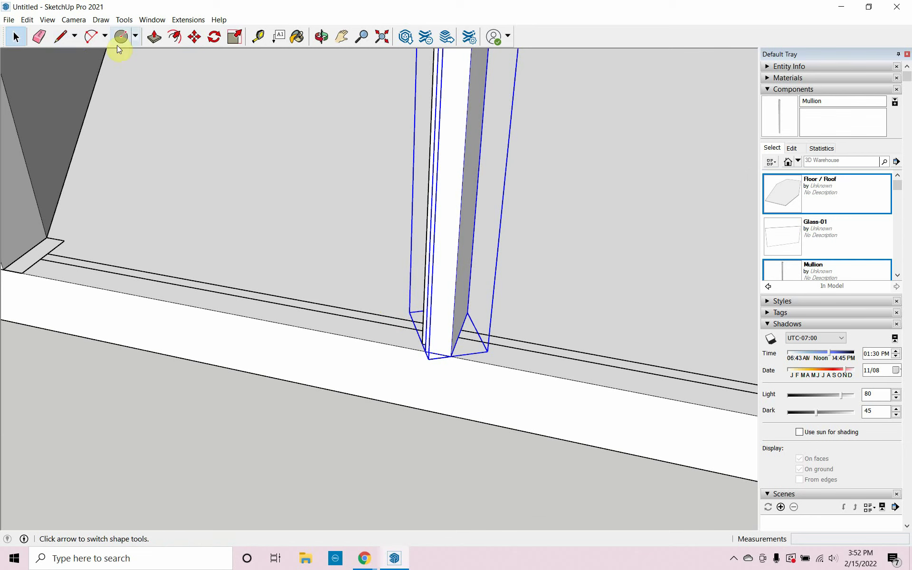
{"action": "left_click", "coordinate": [193, 45]}
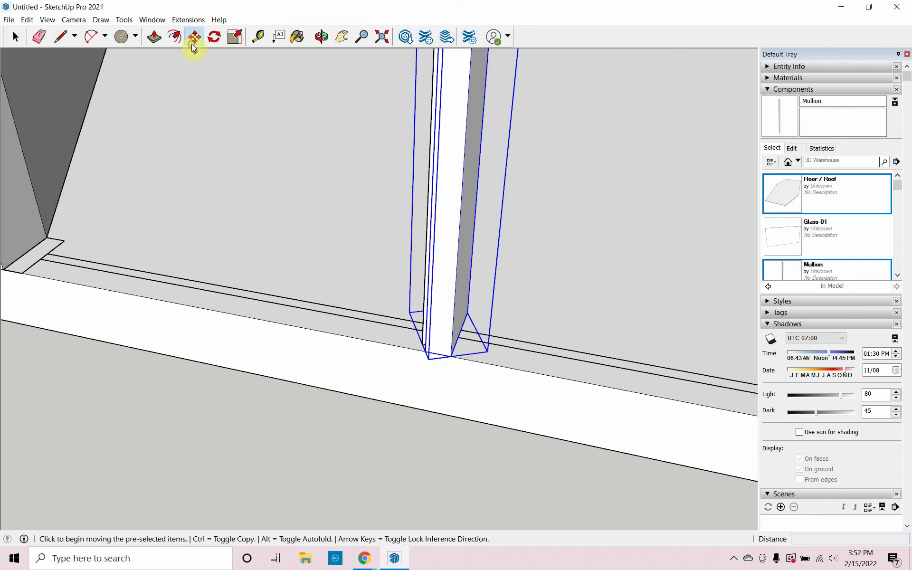
{"action": "left_click", "coordinate": [426, 355]}
{"action": "key", "text": "ctrl"}
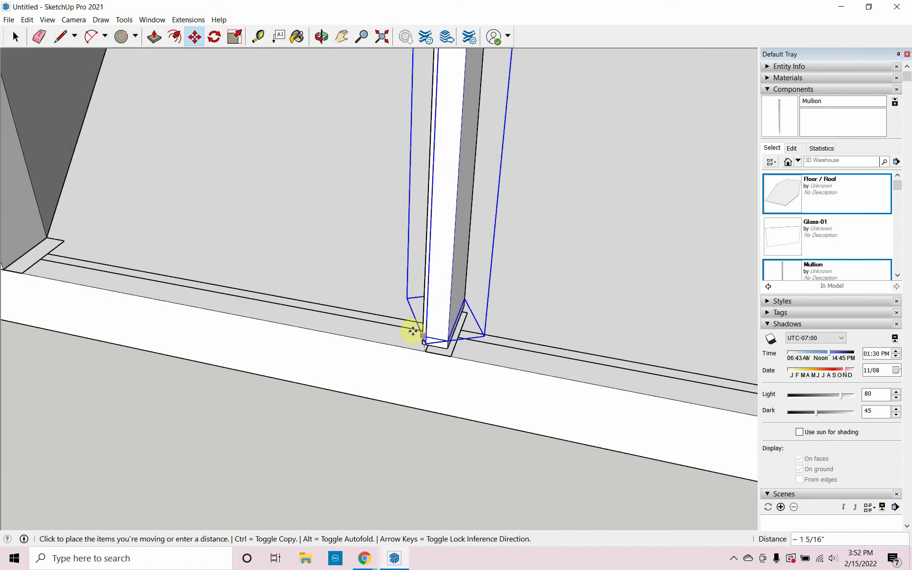
{"action": "left_click", "coordinate": [7, 269]}
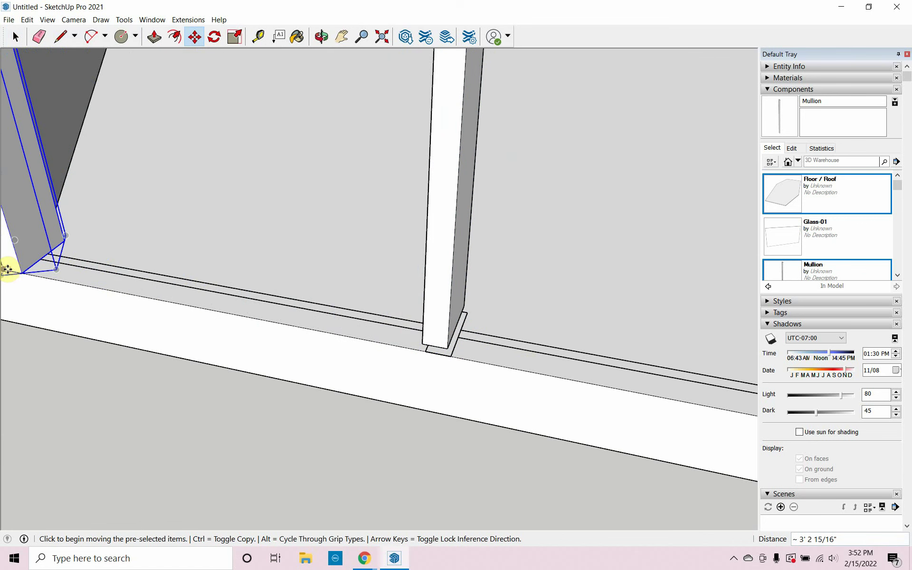
Step: Move the remaining offset intermediate mullion by its bottom corner onto its plan outline
{"action": "key", "text": "Escape"}
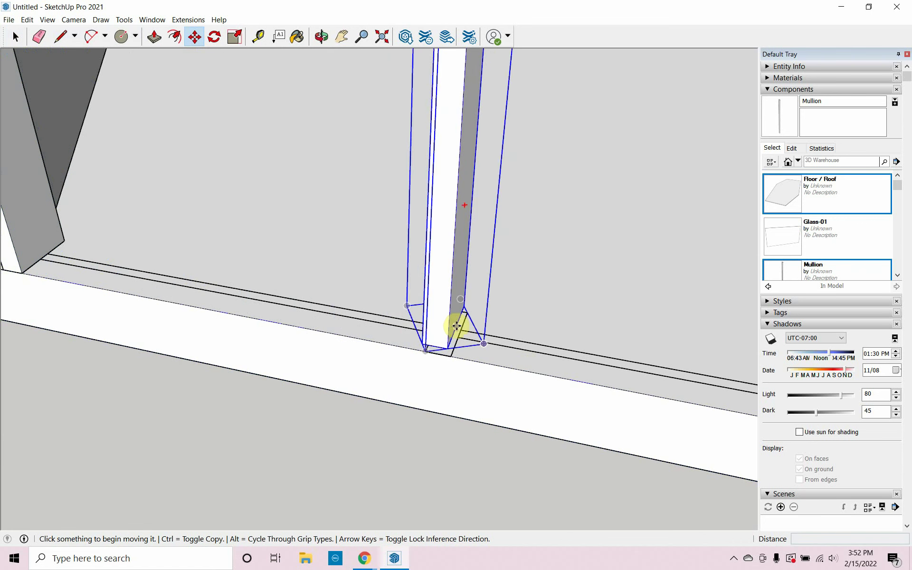
{"action": "left_click", "coordinate": [14, 34]}
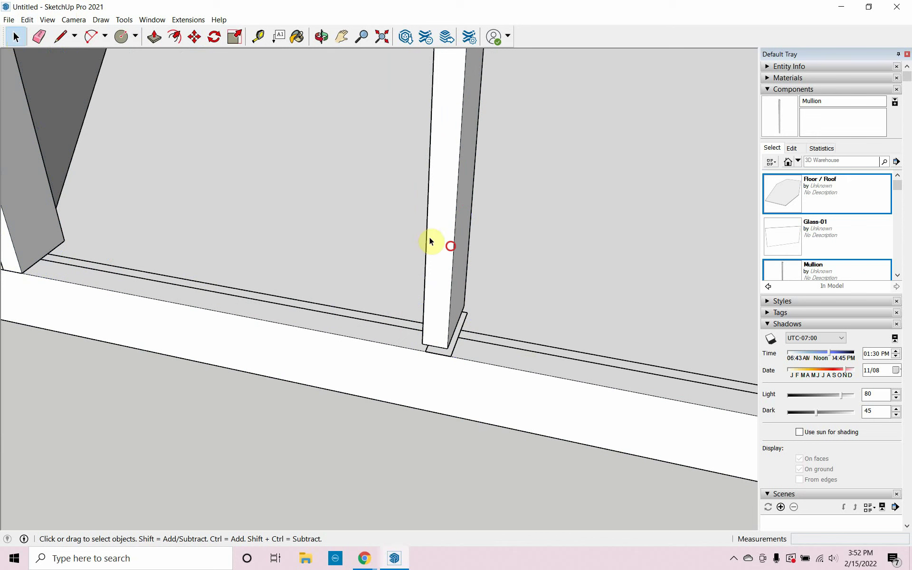
{"action": "left_click", "coordinate": [453, 270]}
{"action": "left_click", "coordinate": [194, 37]}
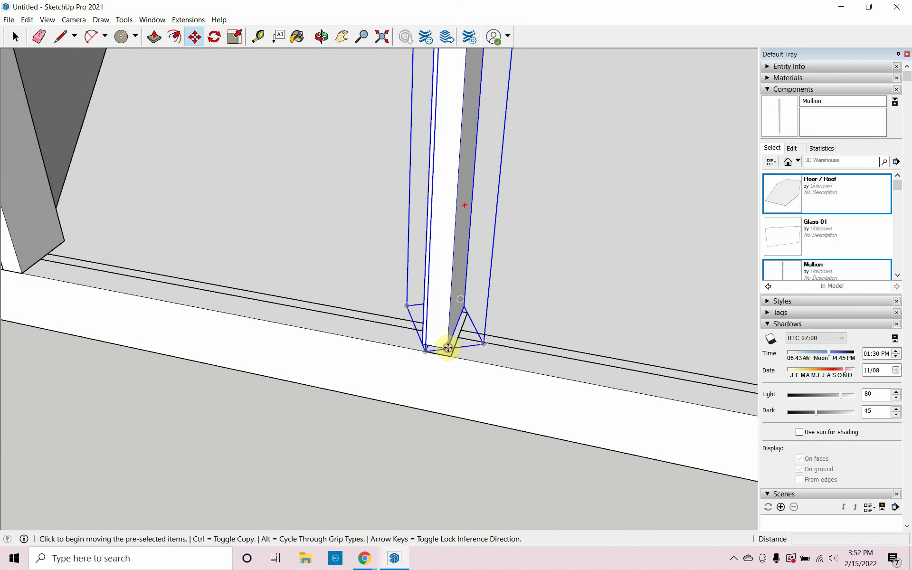
{"action": "left_click", "coordinate": [448, 347]}
{"action": "left_click", "coordinate": [446, 355]}
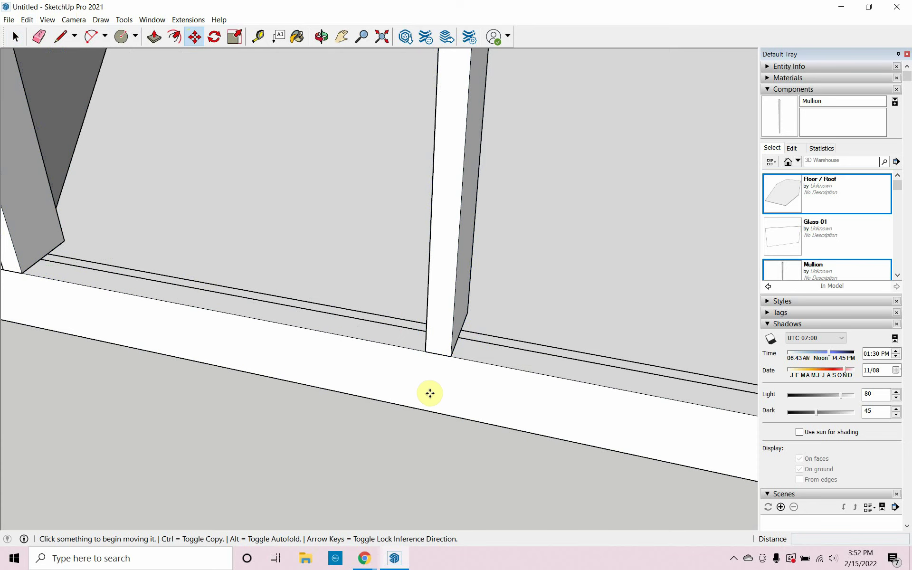
Step: Copy the mullion beside the rear door opening, using its bottom corner as the base point
{"action": "scroll", "coordinate": [430, 393], "scroll_direction": "down", "scroll_amount": 6}
{"action": "scroll", "coordinate": [406, 370], "scroll_direction": "down", "scroll_amount": 2}
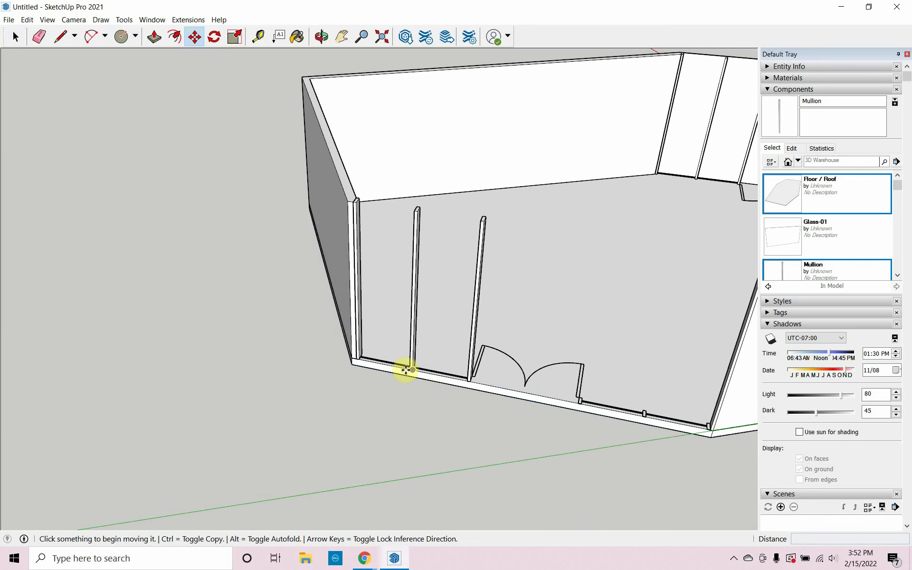
{"action": "middle_click_drag", "start_coordinate": [484, 413], "coordinate": [386, 370]}
{"action": "scroll", "coordinate": [442, 382], "scroll_direction": "up", "scroll_amount": 2}
{"action": "scroll", "coordinate": [346, 340], "scroll_direction": "up", "scroll_amount": 5}
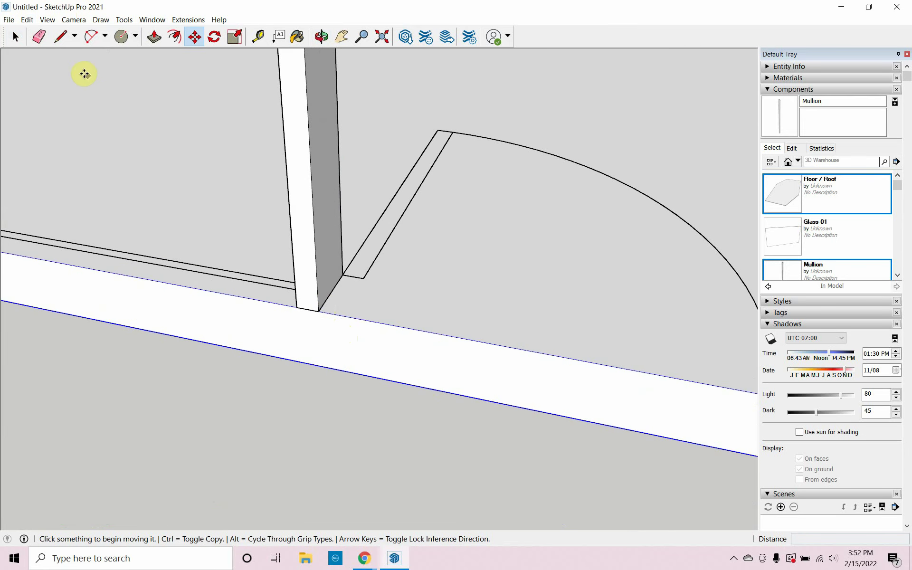
{"action": "key", "text": "space"}
{"action": "left_click", "coordinate": [310, 205]}
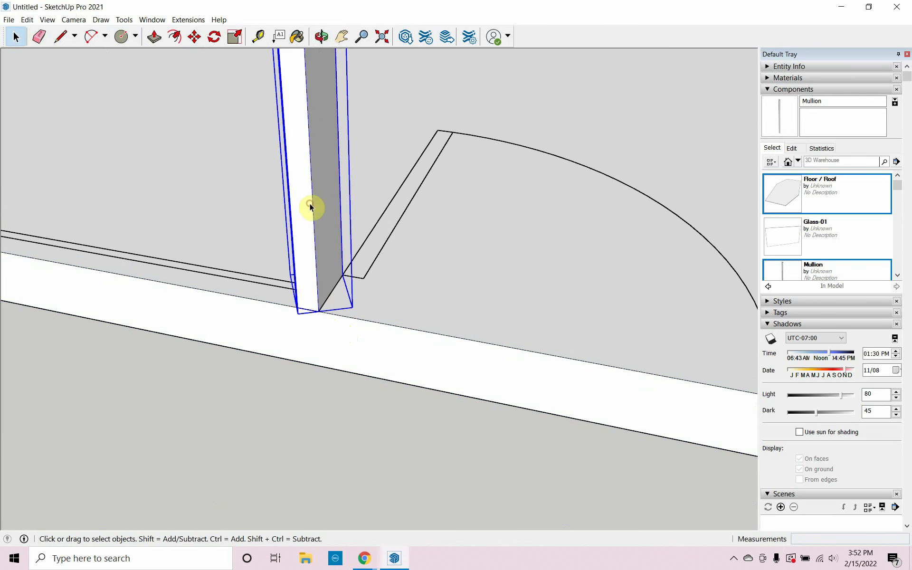
{"action": "key", "text": "m"}
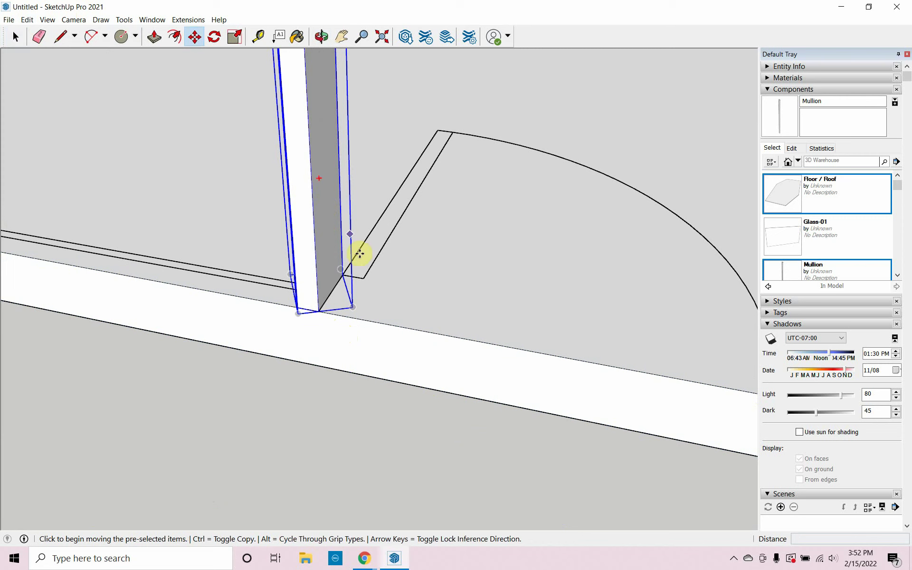
{"action": "left_click_drag", "start_coordinate": [322, 308], "coordinate": [444, 266]}
{"action": "scroll", "coordinate": [445, 266], "scroll_direction": "down", "scroll_amount": 2}
{"action": "scroll", "coordinate": [229, 238], "scroll_direction": "down", "scroll_amount": 2}
{"action": "key", "text": "ctrl"}
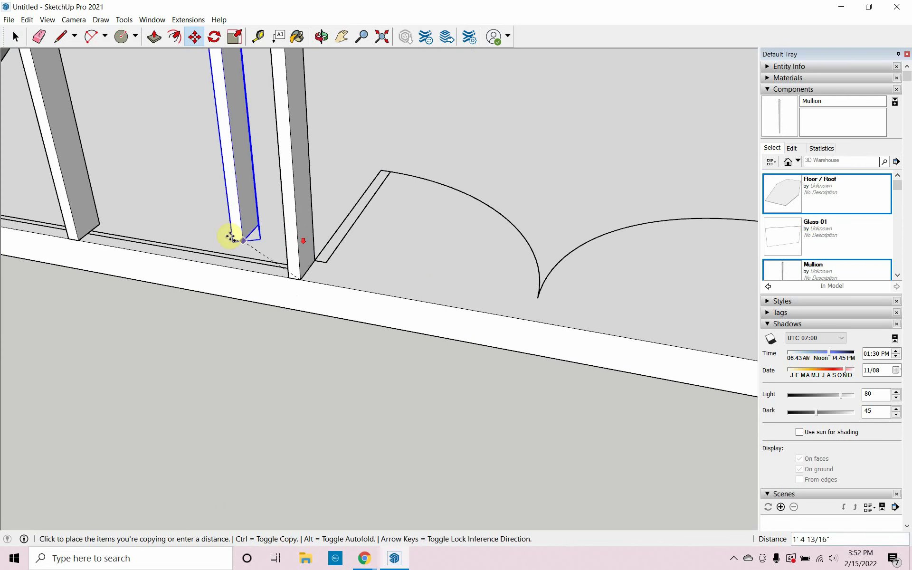
Step: Copy the Mullion to the far side of the double door, 6' 2" away, and again to the next mullion mark
{"action": "scroll", "coordinate": [230, 258], "scroll_direction": "down", "scroll_amount": 3}
{"action": "scroll", "coordinate": [432, 305], "scroll_direction": "up", "scroll_amount": 5}
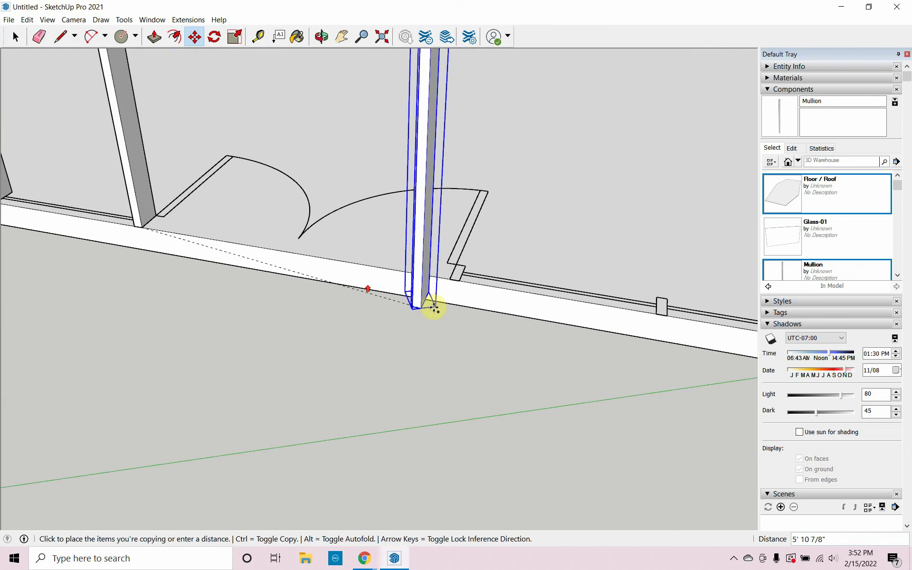
{"action": "left_click", "coordinate": [467, 271]}
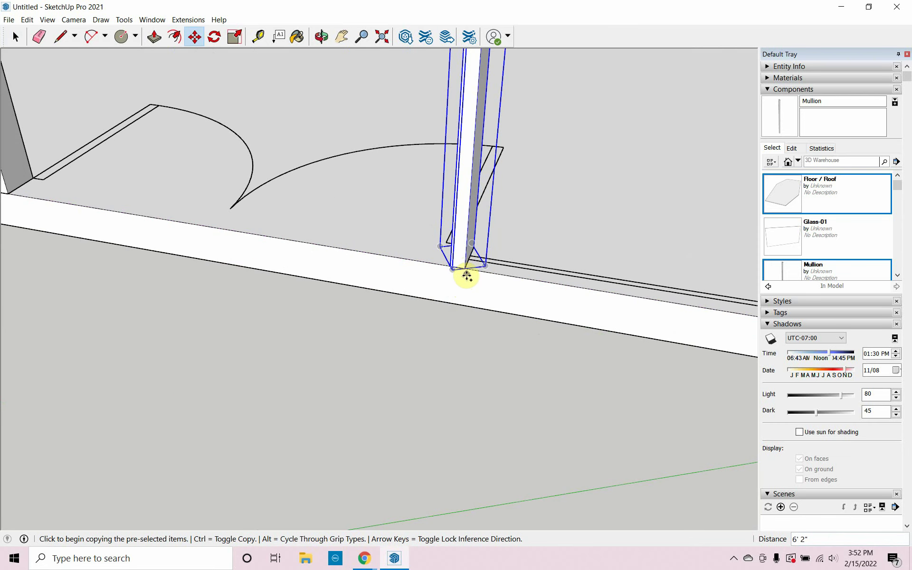
{"action": "left_click", "coordinate": [467, 269]}
{"action": "scroll", "coordinate": [276, 266], "scroll_direction": "down", "scroll_amount": 3}
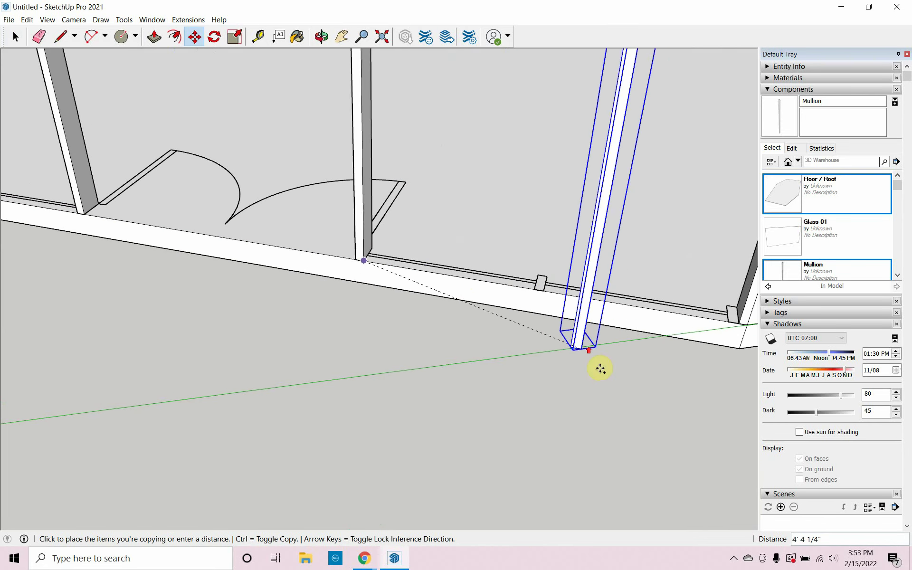
{"action": "scroll", "coordinate": [534, 305], "scroll_direction": "up", "scroll_amount": 3}
{"action": "left_click", "coordinate": [527, 245]}
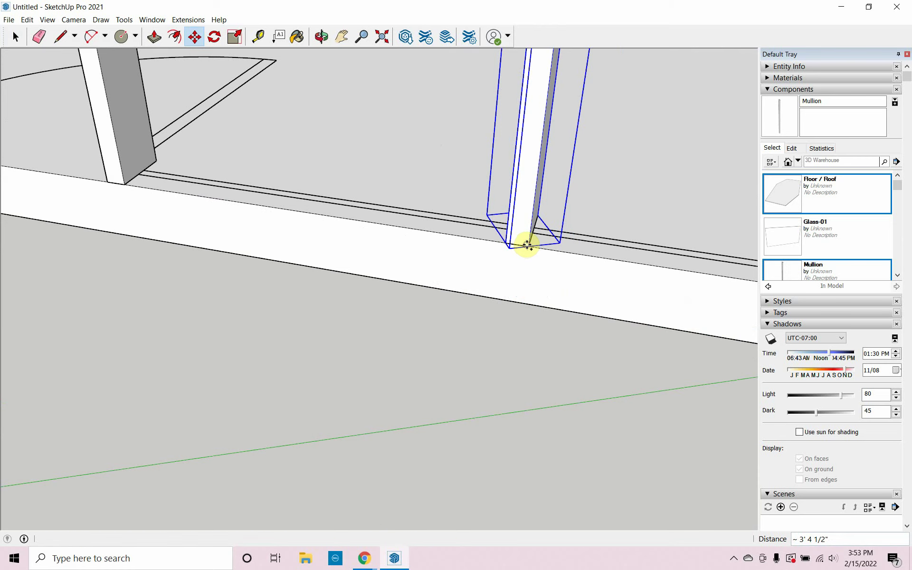
Step: Copy the Mullion from the last mark to the end of the opening, against the corner of the side wall
{"action": "left_click", "coordinate": [525, 245]}
{"action": "scroll", "coordinate": [271, 297], "scroll_direction": "down", "scroll_amount": 3}
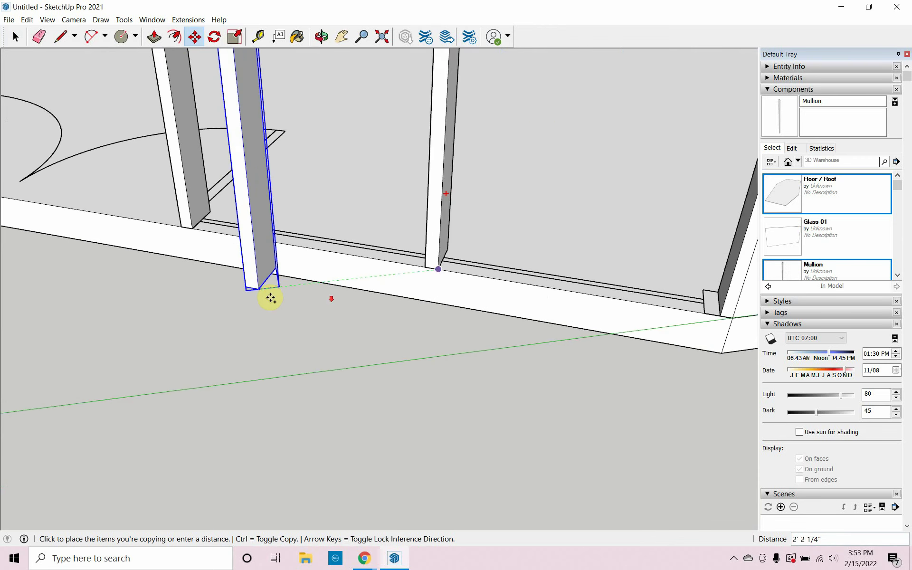
{"action": "scroll", "coordinate": [447, 340], "scroll_direction": "up", "scroll_amount": 3}
{"action": "scroll", "coordinate": [564, 320], "scroll_direction": "up", "scroll_amount": 4}
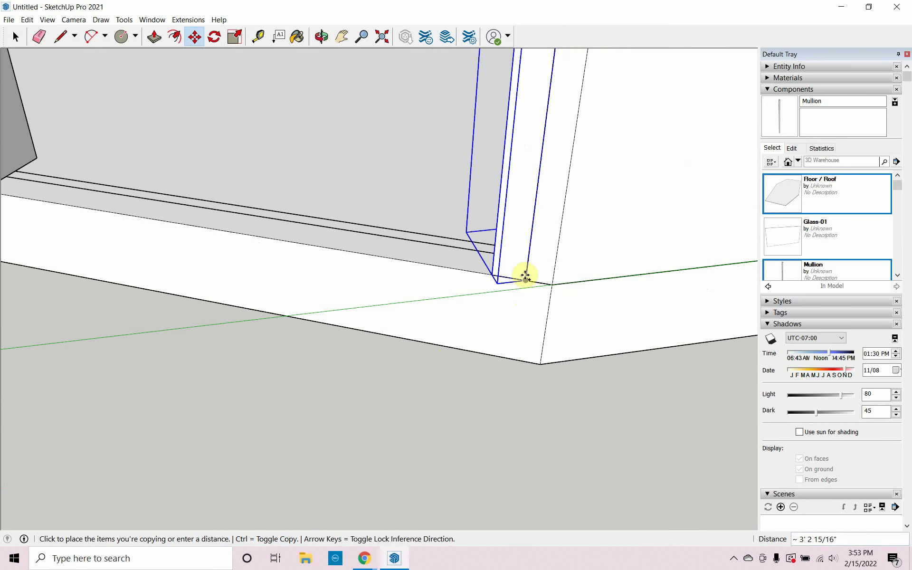
{"action": "left_click", "coordinate": [525, 278]}
{"action": "scroll", "coordinate": [505, 373], "scroll_direction": "down", "scroll_amount": 10}
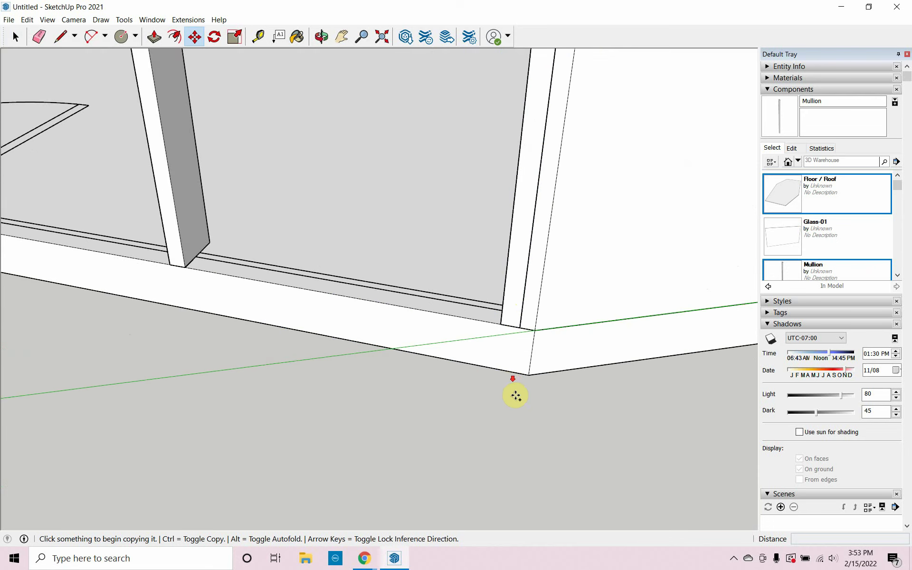
Step: Place a Glass-01 component in the front opening, with its lower corner at the base of the end mullion
{"action": "middle_click_drag", "start_coordinate": [343, 312], "coordinate": [395, 209]}
{"action": "scroll", "coordinate": [395, 209], "scroll_direction": "down", "scroll_amount": 2}
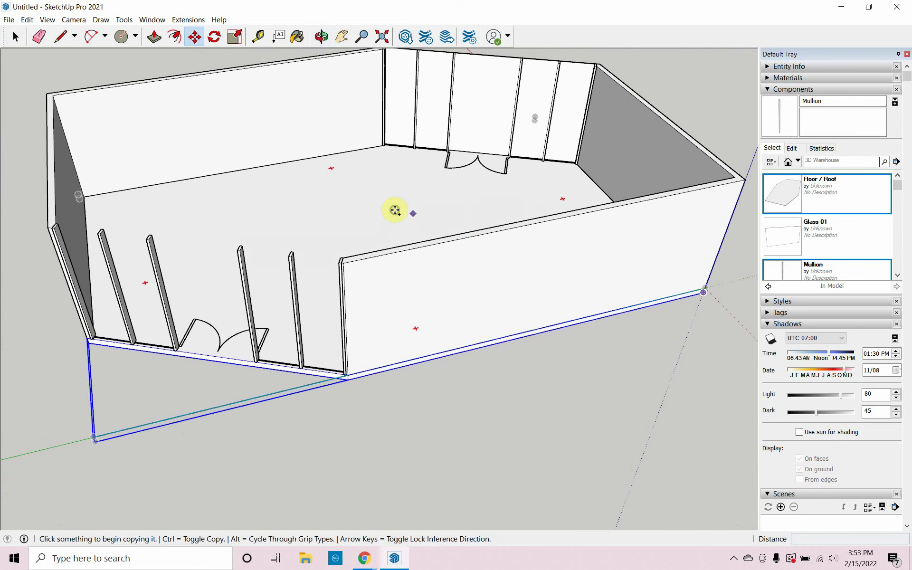
{"action": "left_click", "coordinate": [789, 235]}
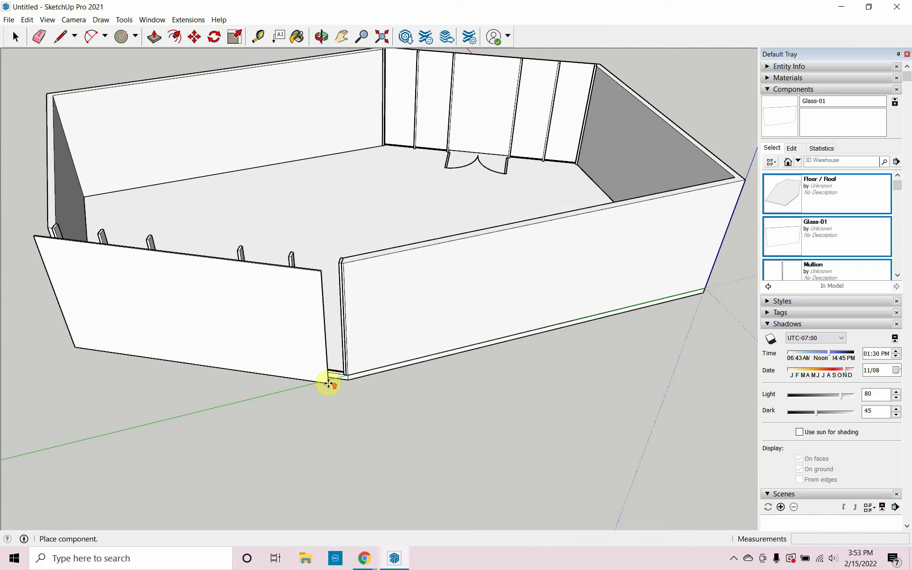
{"action": "scroll", "coordinate": [325, 380], "scroll_direction": "up", "scroll_amount": 5}
{"action": "scroll", "coordinate": [334, 381], "scroll_direction": "up", "scroll_amount": 2}
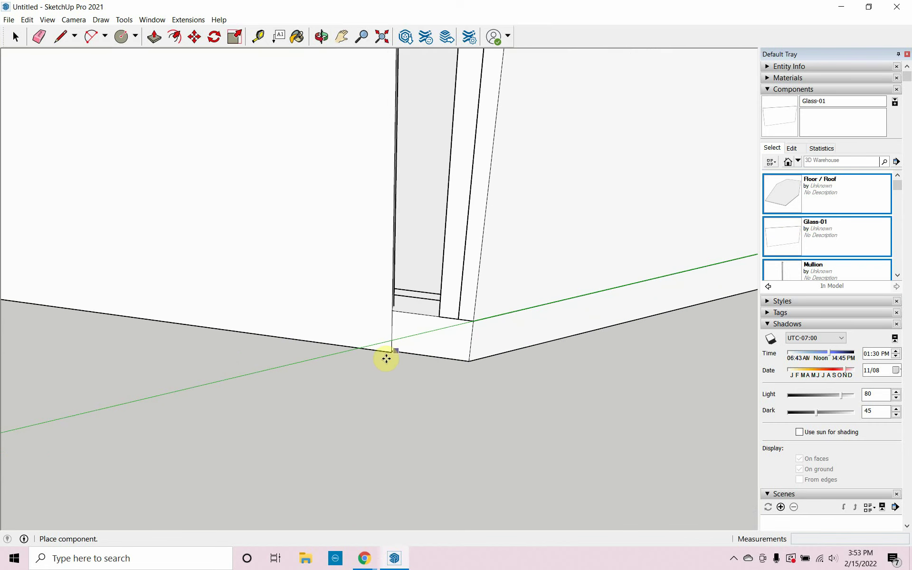
{"action": "left_click", "coordinate": [441, 315]}
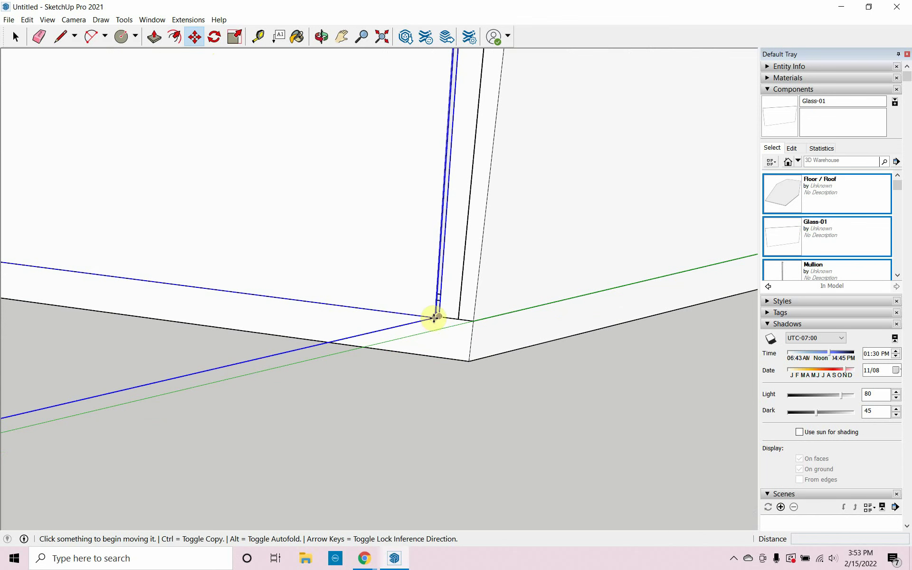
Step: Move the front glass panel about 1/2" so its upper corner meets the inner top corner of the end mullion
{"action": "scroll", "coordinate": [478, 392], "scroll_direction": "down", "scroll_amount": 4}
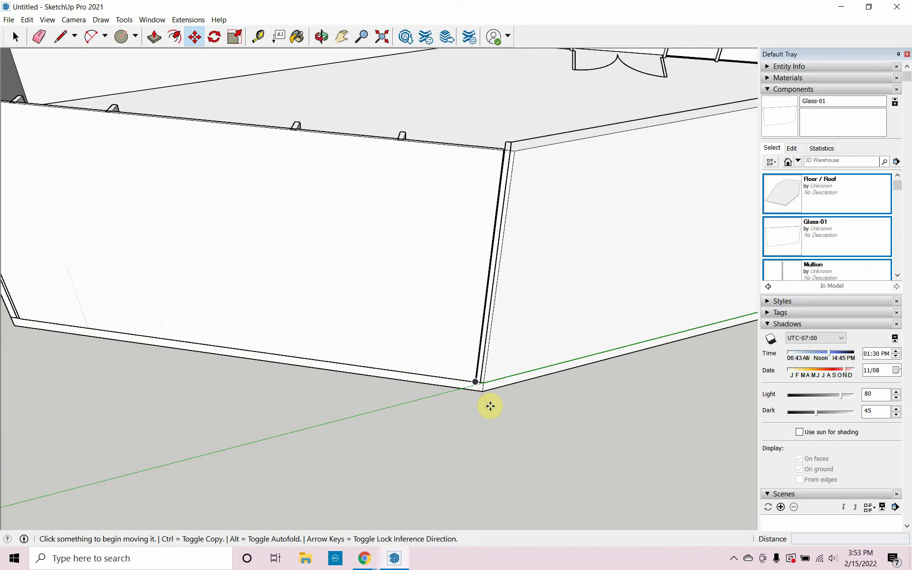
{"action": "scroll", "coordinate": [507, 154], "scroll_direction": "up", "scroll_amount": 5}
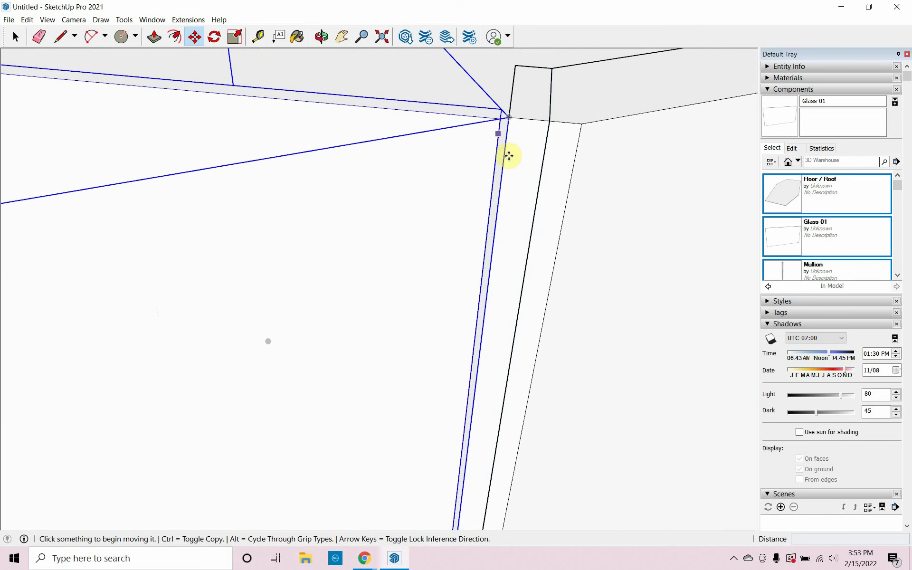
{"action": "left_click", "coordinate": [498, 118]}
{"action": "left_click", "coordinate": [508, 118]}
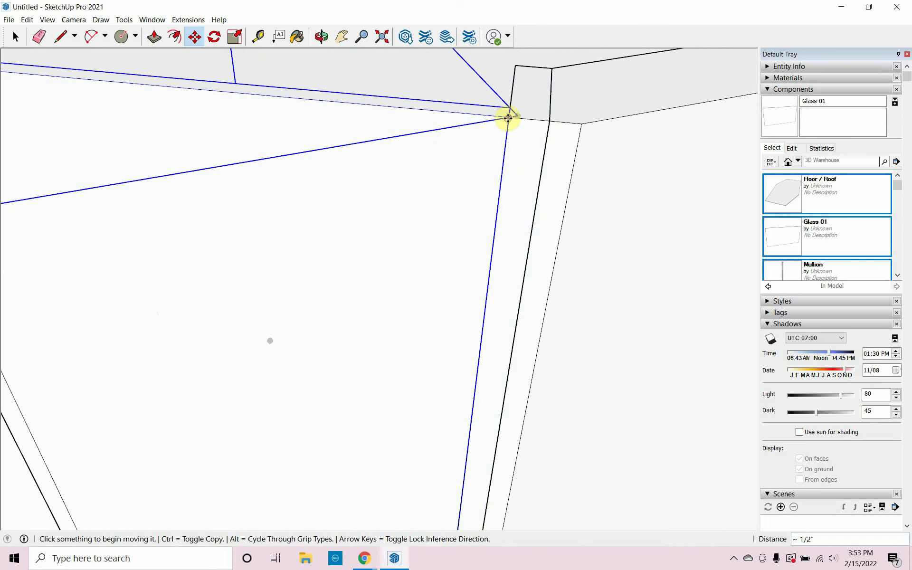
{"action": "scroll", "coordinate": [508, 117], "scroll_direction": "down", "scroll_amount": 8}
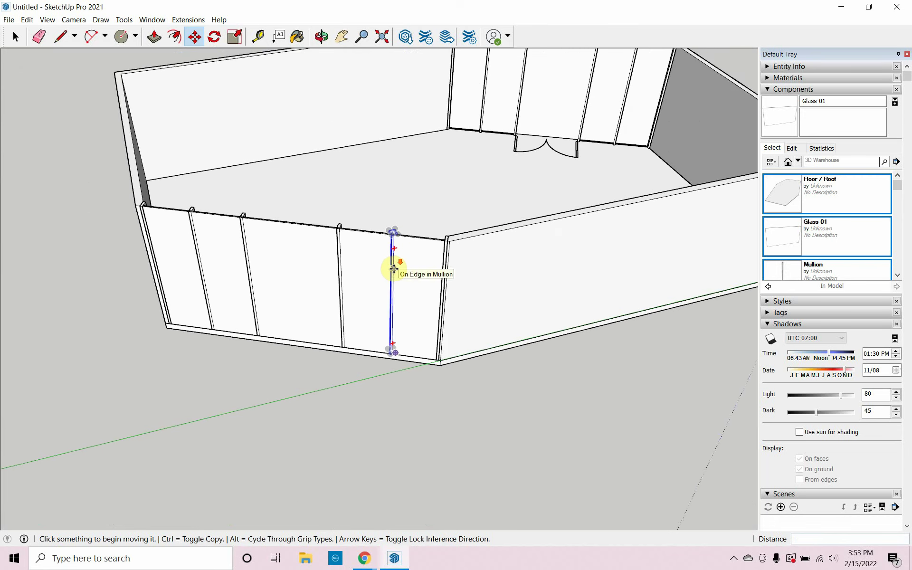
Step: Paint the glass panels in both mullioned walls with the Translucent Glass Blue material
{"action": "scroll", "coordinate": [394, 269], "scroll_direction": "down", "scroll_amount": 5}
{"action": "middle_click_drag", "start_coordinate": [455, 303], "coordinate": [356, 405]}
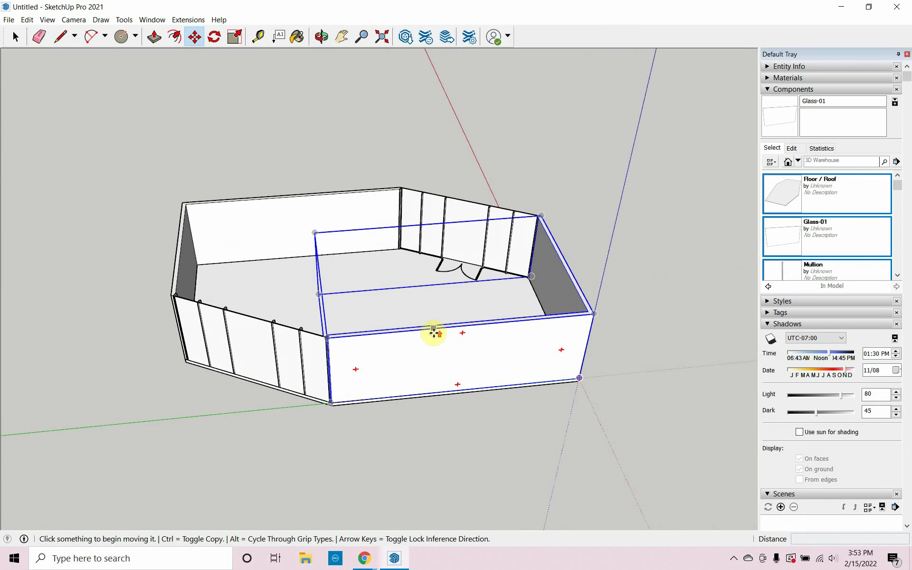
{"action": "scroll", "coordinate": [433, 332], "scroll_direction": "up", "scroll_amount": 1}
{"action": "key", "text": "Delete"}
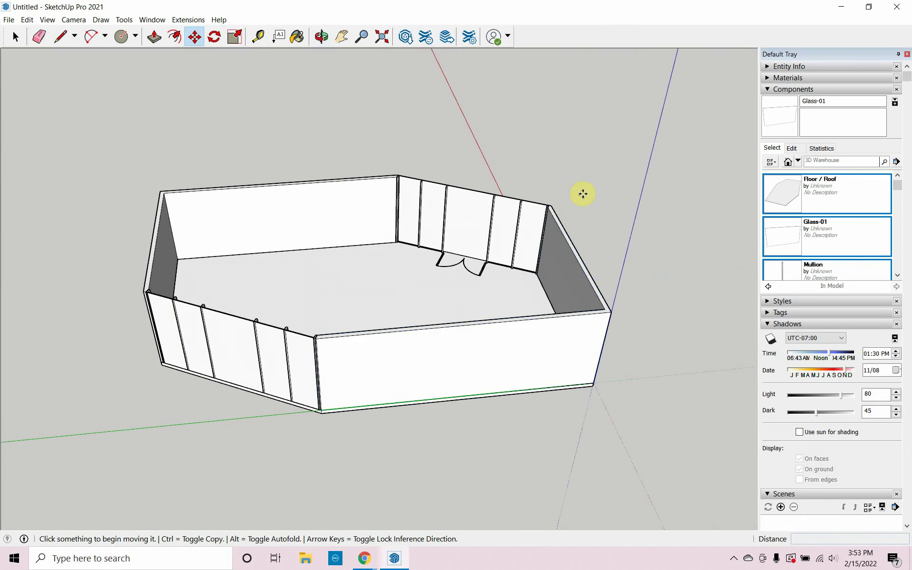
{"action": "left_click", "coordinate": [766, 90]}
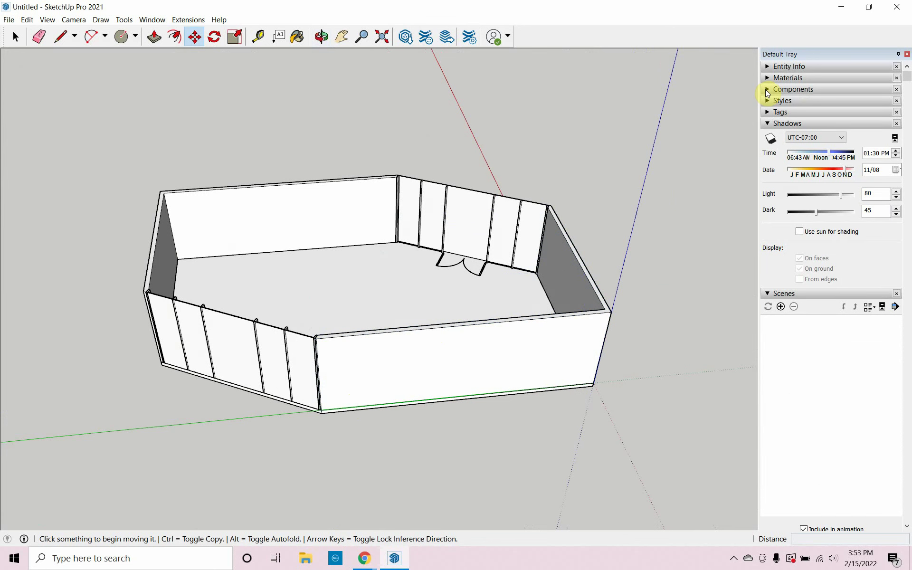
{"action": "left_click", "coordinate": [767, 78]}
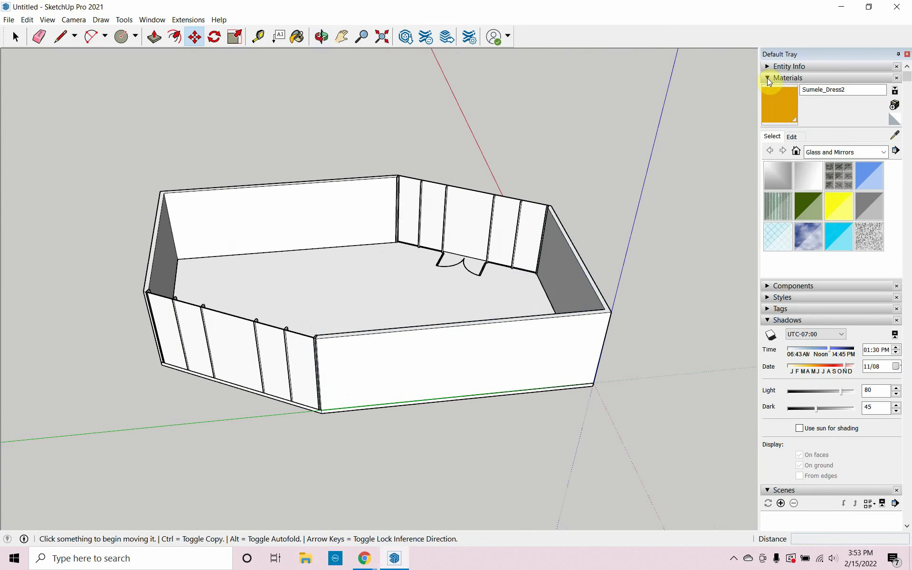
{"action": "left_click", "coordinate": [869, 176]}
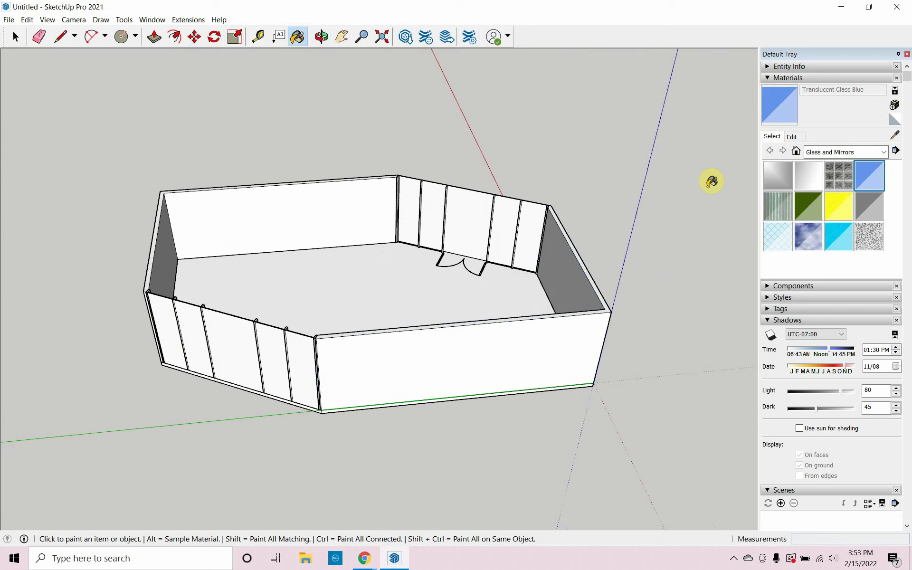
{"action": "left_click", "coordinate": [457, 207]}
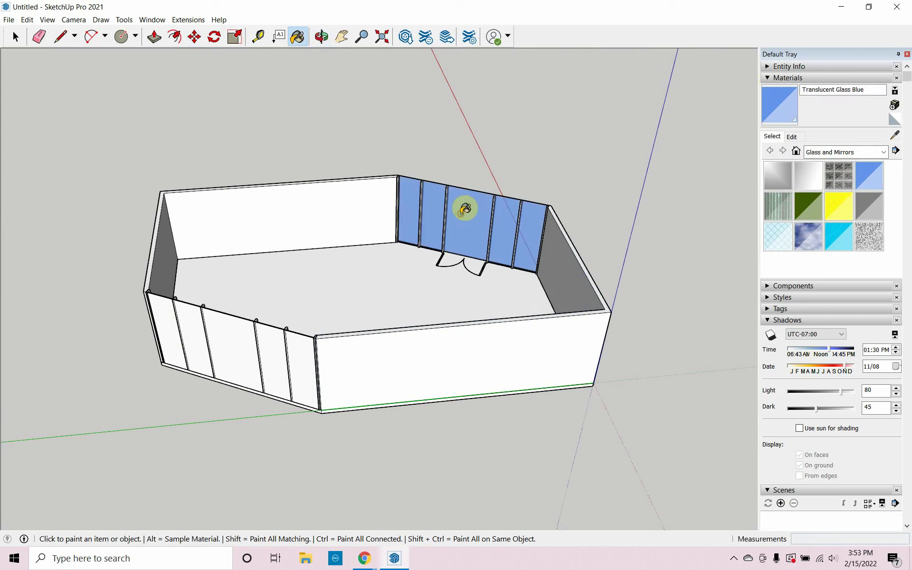
{"action": "left_click", "coordinate": [235, 328]}
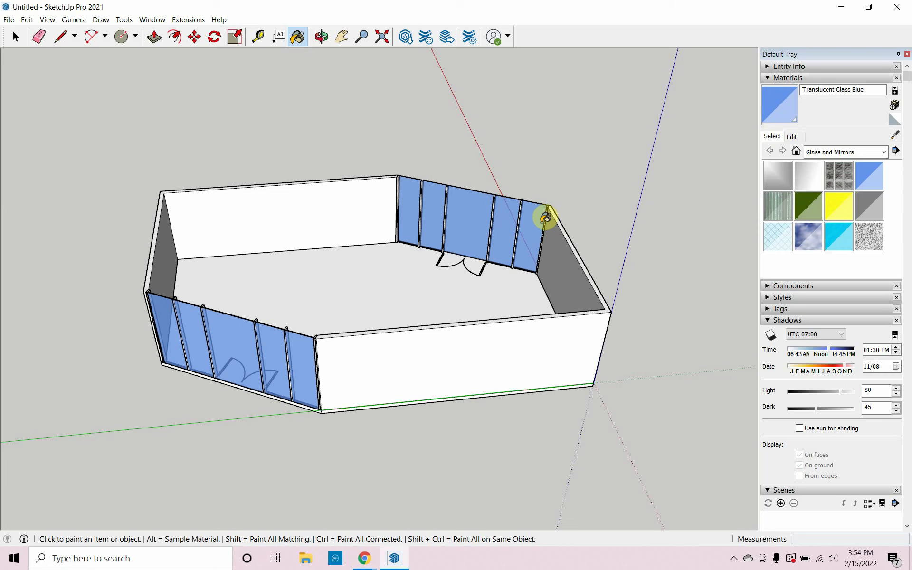
{"action": "left_click", "coordinate": [15, 37]}
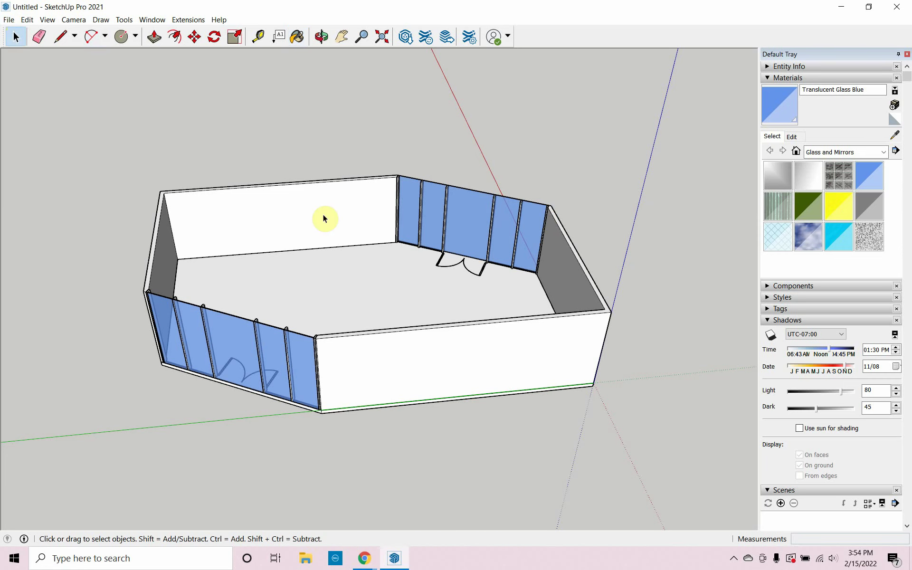
Step: Place the Floor / Roof component on top of the walls, aligned to the outer upper corner on the blue axis
{"action": "middle_click_drag", "start_coordinate": [417, 285], "coordinate": [193, 271]}
{"action": "middle_click_drag", "start_coordinate": [452, 358], "coordinate": [345, 286]}
{"action": "left_click", "coordinate": [767, 79]}
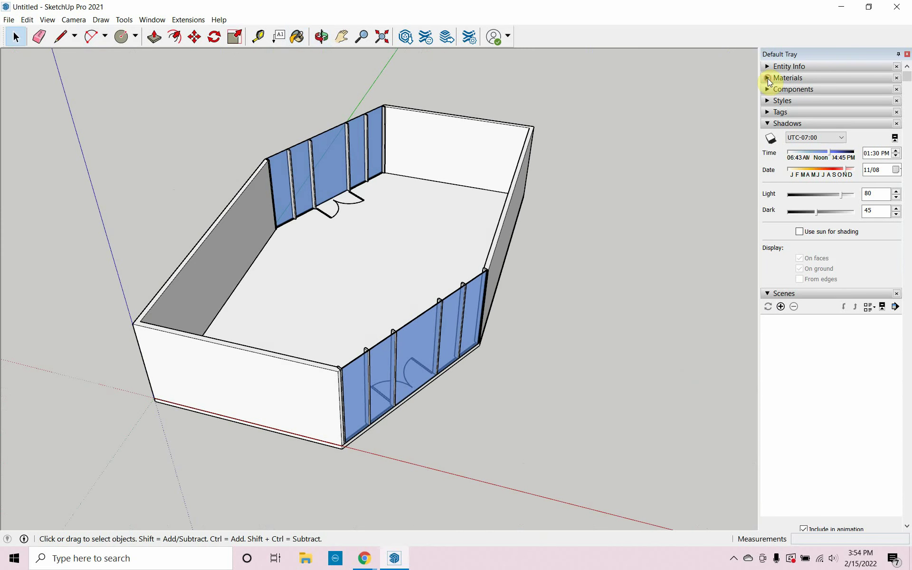
{"action": "left_click", "coordinate": [767, 90]}
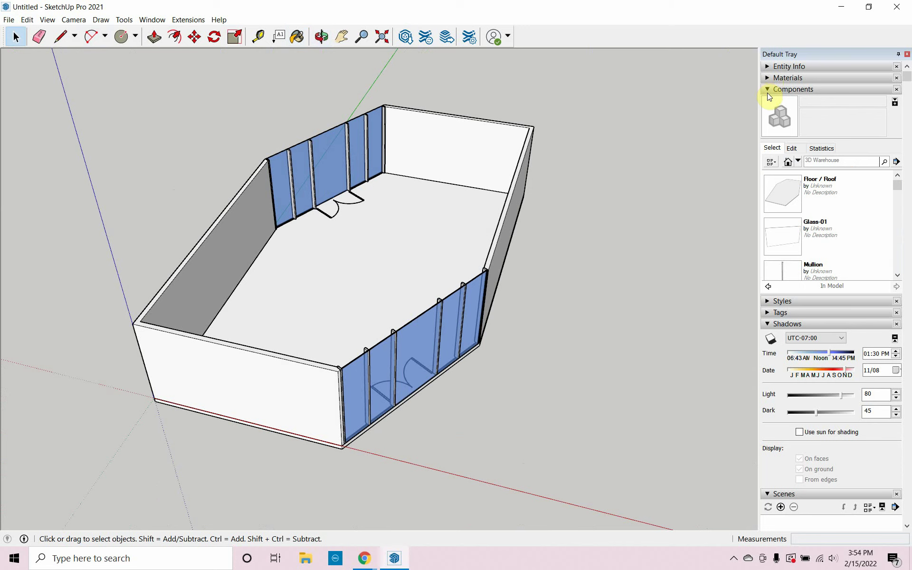
{"action": "left_click", "coordinate": [785, 190]}
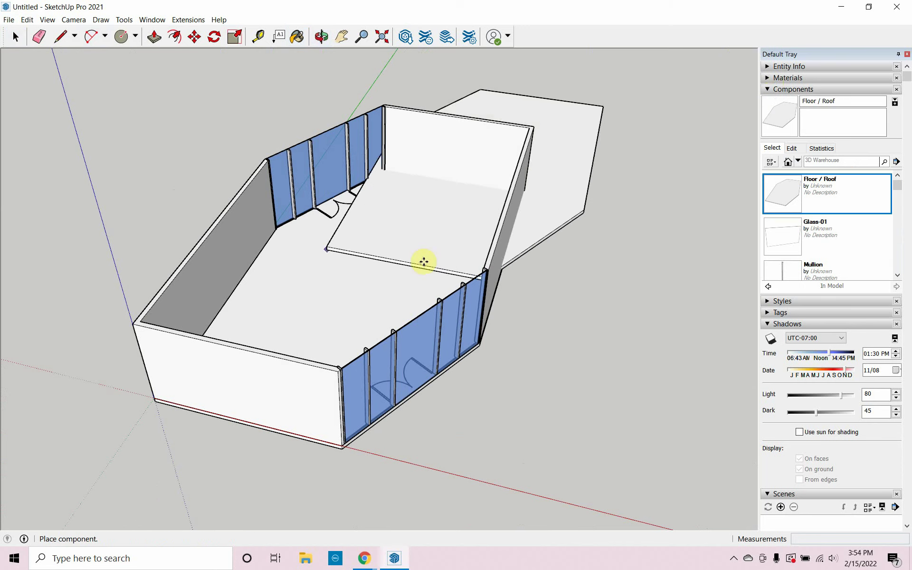
{"action": "left_click", "coordinate": [134, 324]}
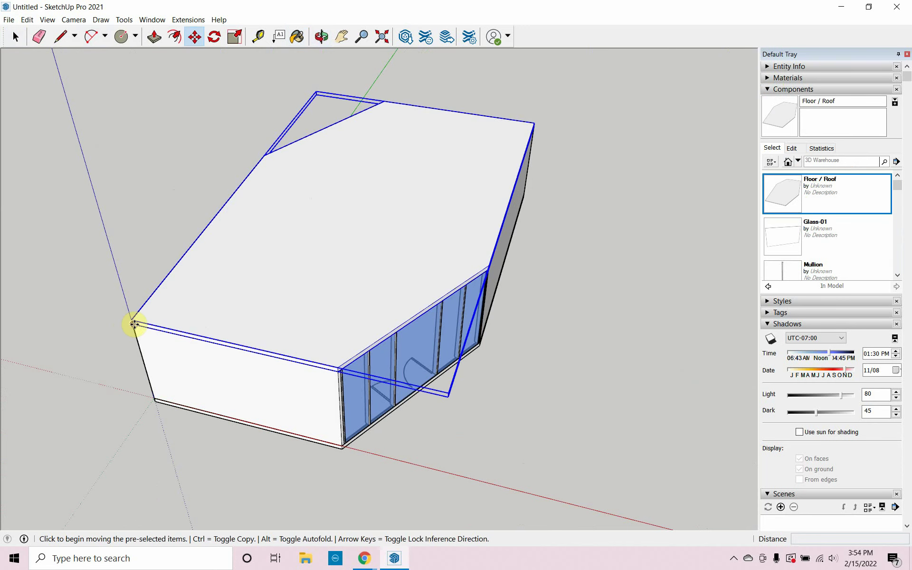
{"action": "middle_click_drag", "start_coordinate": [563, 402], "coordinate": [299, 218]}
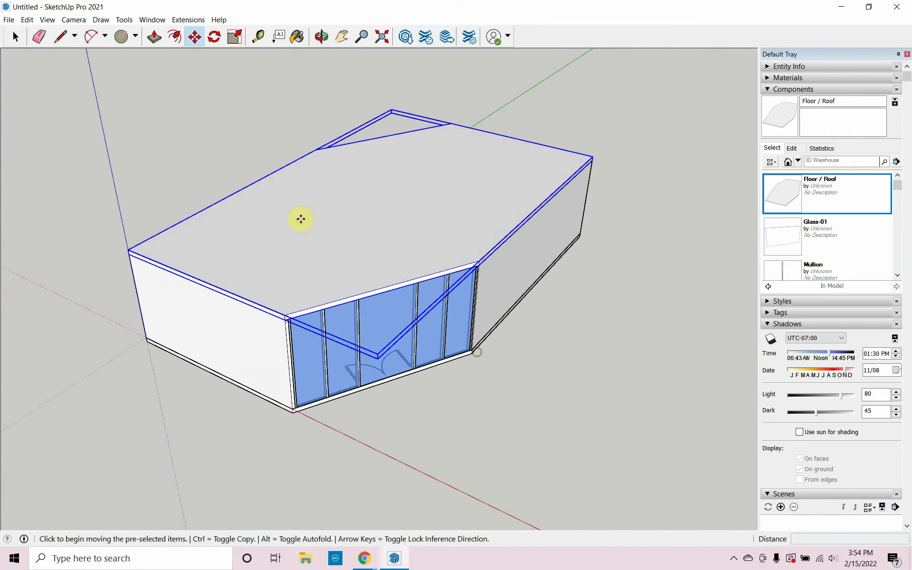
Step: Start saving the model under a new name and browse to the Videos folder in Documents
{"action": "left_click", "coordinate": [10, 20]}
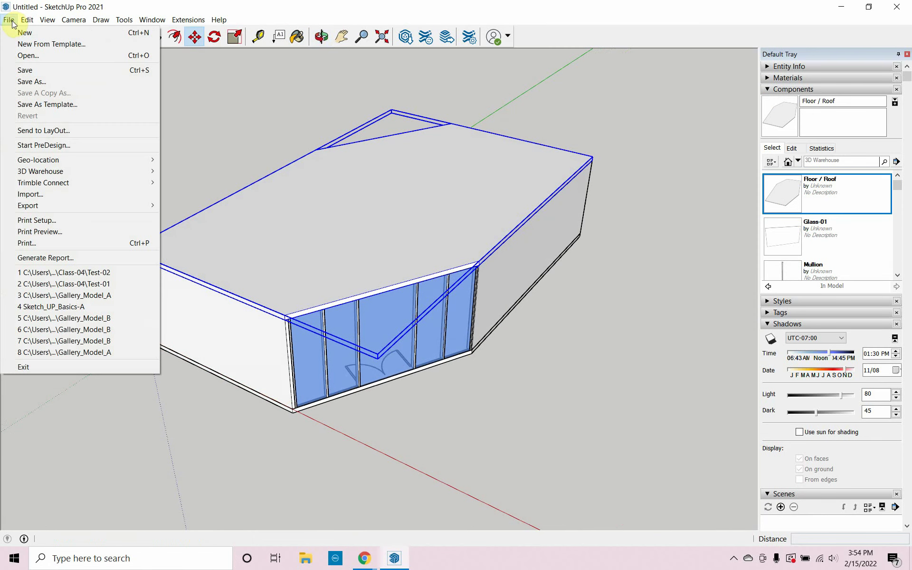
{"action": "left_click", "coordinate": [11, 81]}
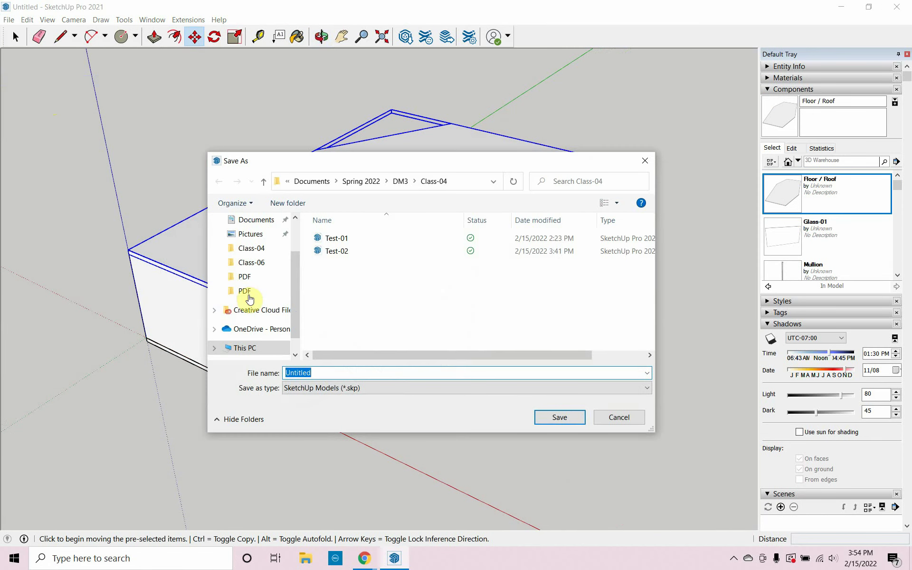
{"action": "left_click", "coordinate": [253, 219]}
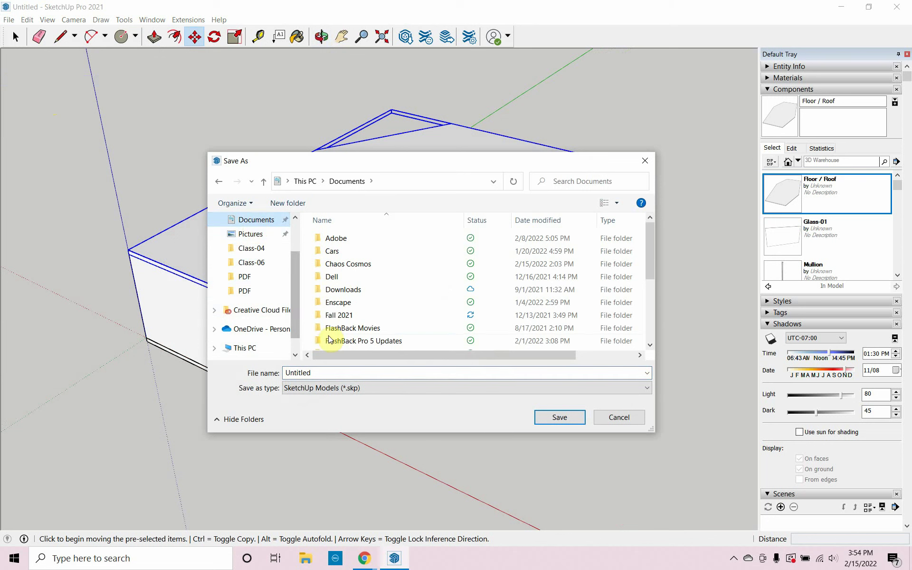
{"action": "scroll", "coordinate": [330, 338], "scroll_direction": "down", "scroll_amount": 5}
{"action": "double_click", "coordinate": [349, 315]}
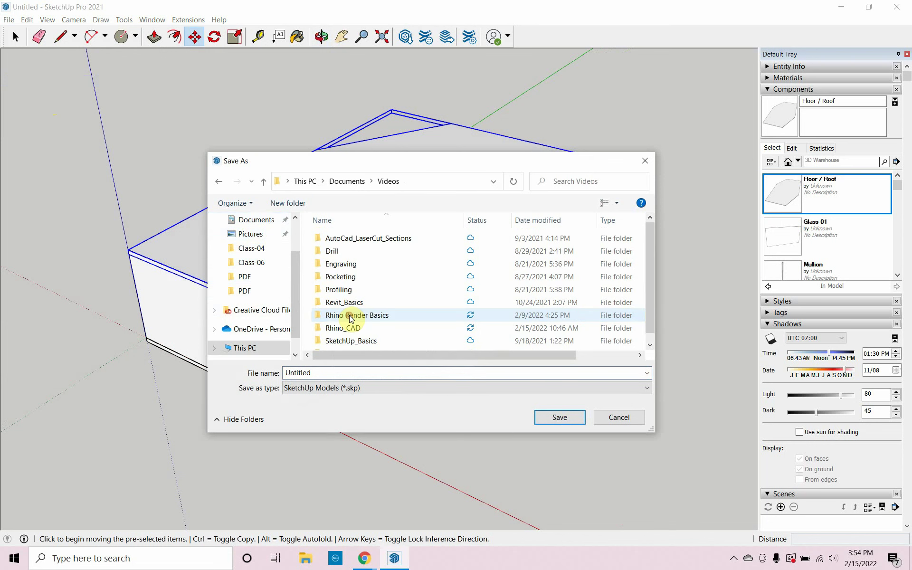
Step: Create a new folder named Vray_SketchUp inside the Videos folder
{"action": "scroll", "coordinate": [351, 316], "scroll_direction": "down", "scroll_amount": 1}
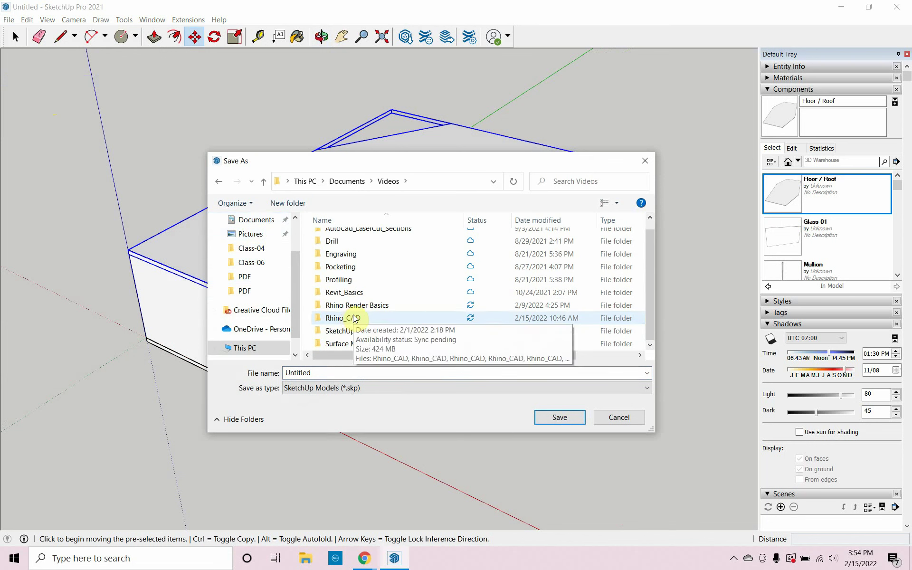
{"action": "right_click", "coordinate": [393, 272]}
{"action": "mouse_move", "coordinate": [504, 460]}
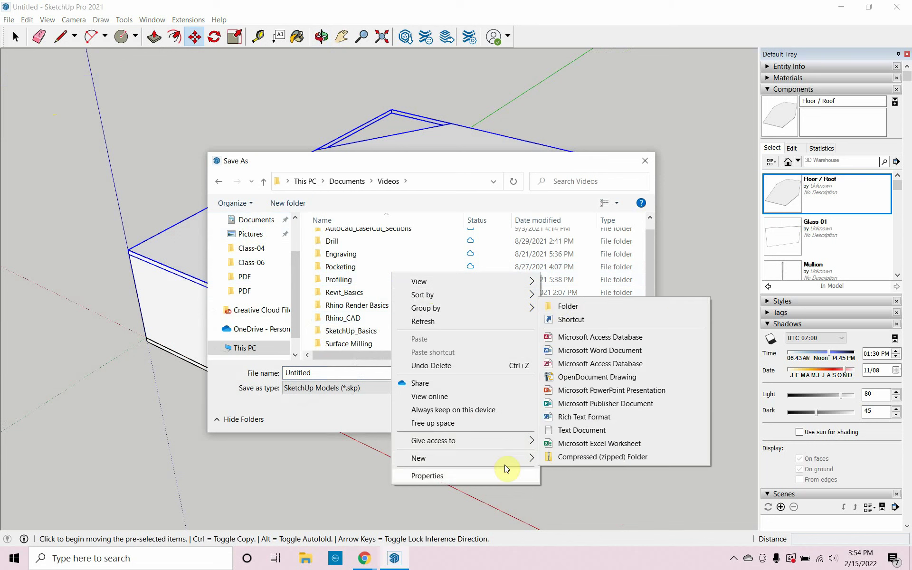
{"action": "left_click", "coordinate": [560, 307]}
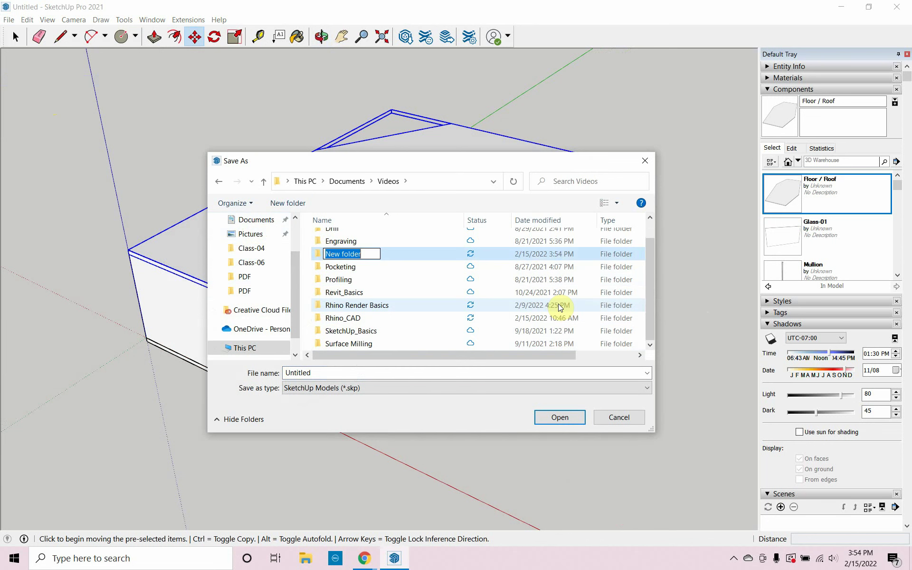
{"action": "type", "text": "S"}
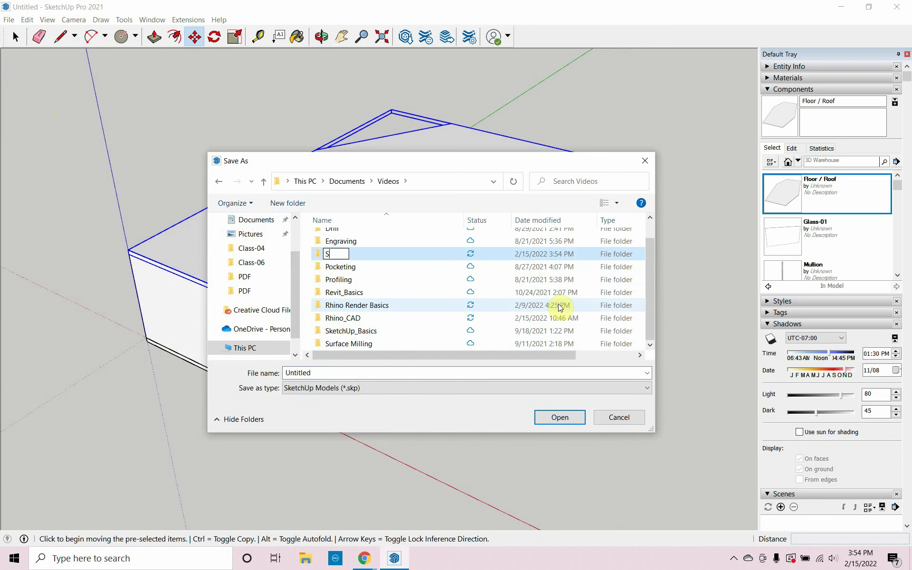
{"action": "type", "text": "keVray_SketchUp"}
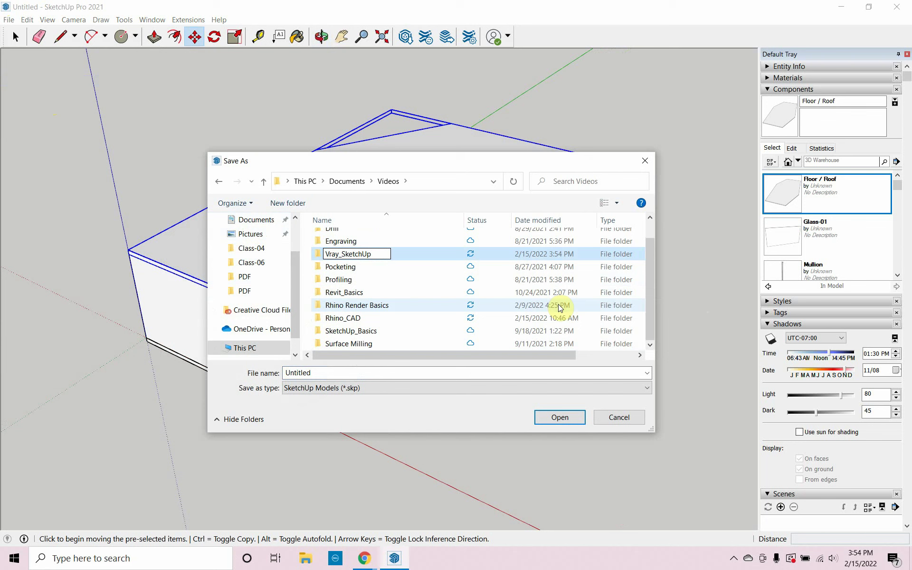
{"action": "left_click", "coordinate": [565, 418]}
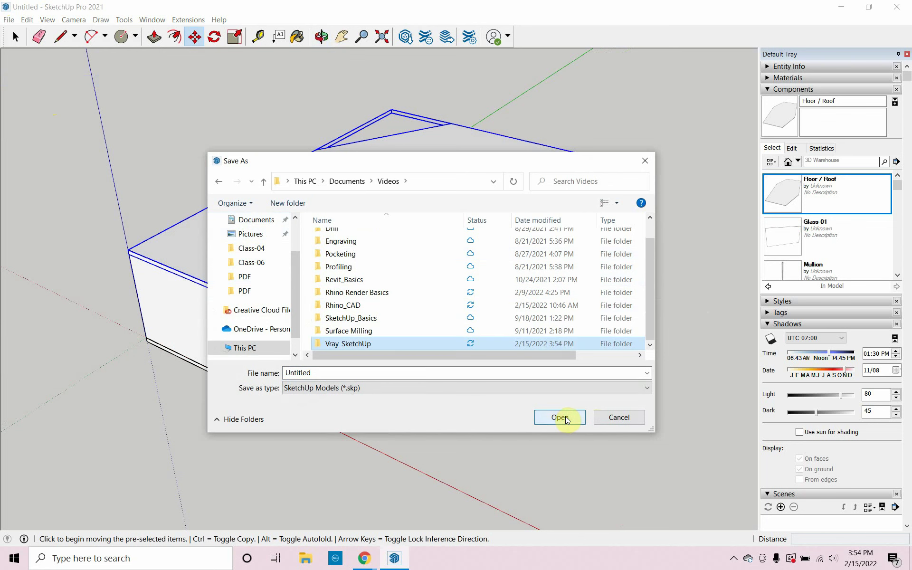
Step: Save the model as Vray_Sketchup in the Vray_SketchUp folder
{"action": "double_click", "coordinate": [405, 342]}
{"action": "left_click", "coordinate": [387, 371]}
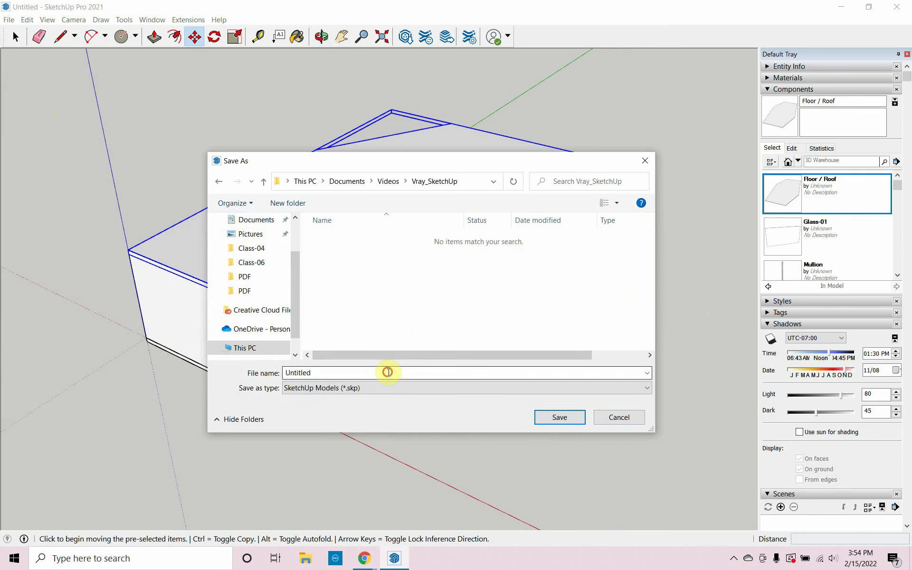
{"action": "left_click", "coordinate": [388, 372]}
{"action": "type", "text": "Vray_Sketchup"}
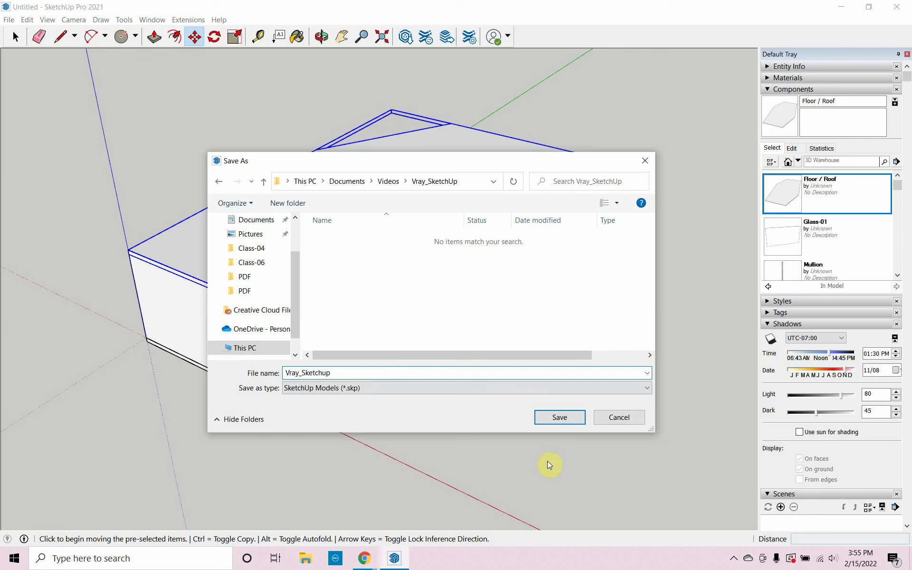
{"action": "left_click", "coordinate": [545, 417]}
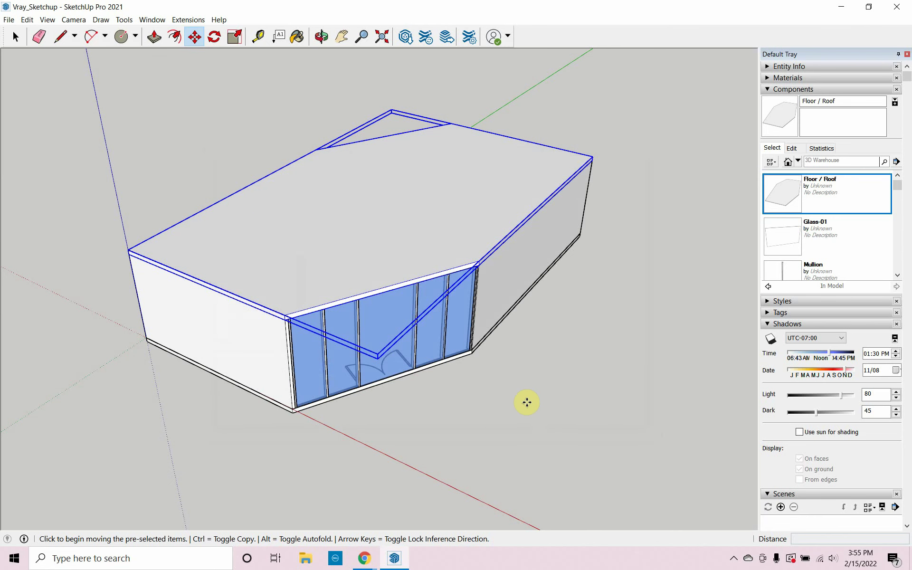
Step: Hide the selected roof component to expose the pavilion's interior
{"action": "middle_click_drag", "start_coordinate": [486, 390], "coordinate": [478, 405]}
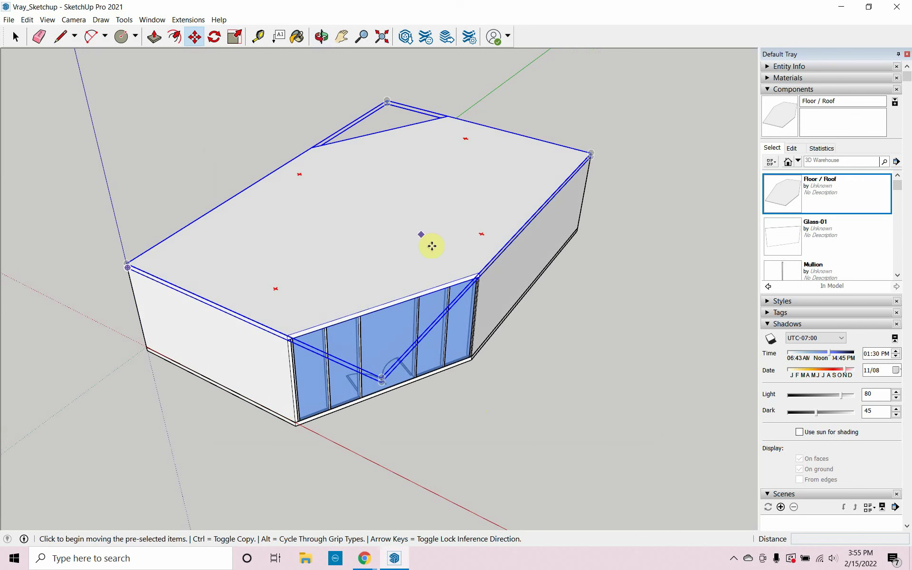
{"action": "left_click", "coordinate": [15, 37]}
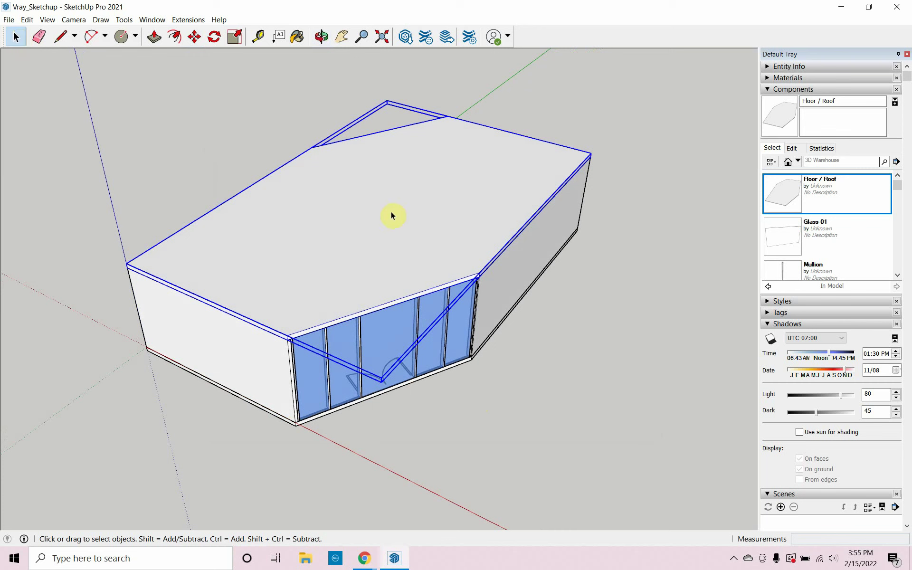
{"action": "left_click", "coordinate": [26, 20]}
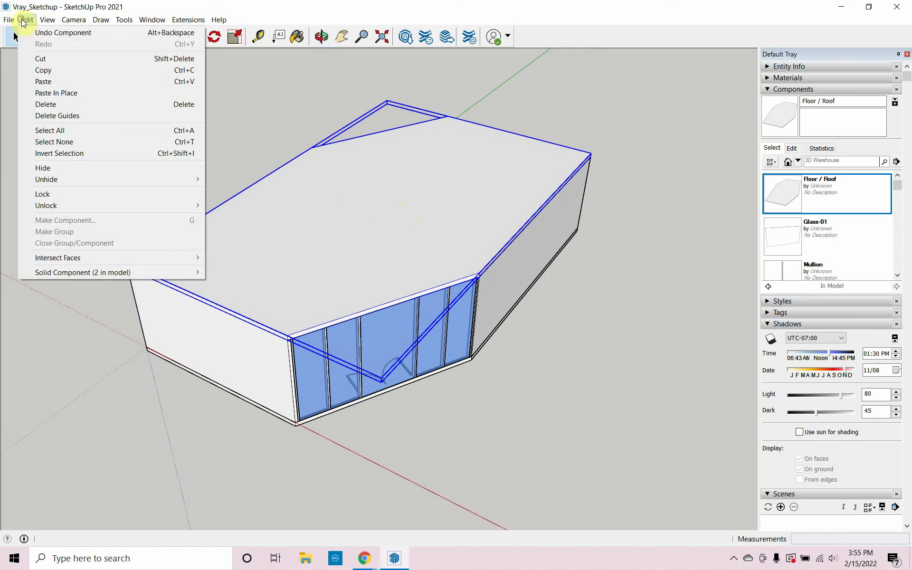
{"action": "left_click", "coordinate": [57, 168]}
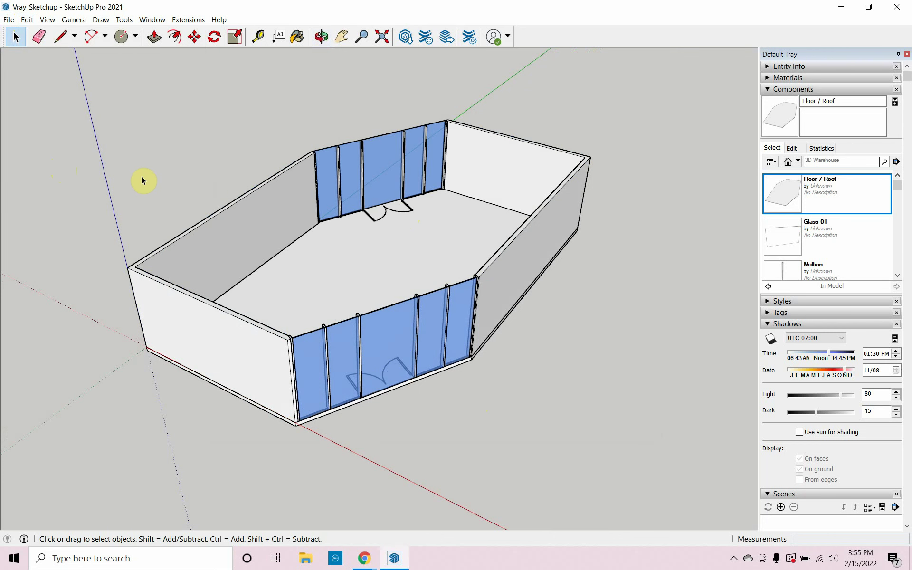
Step: Position the camera inside the pavilion at the floor corner beside the front glass wall, with the eye height set to 4'6"
{"action": "middle_click_drag", "start_coordinate": [306, 272], "coordinate": [361, 330]}
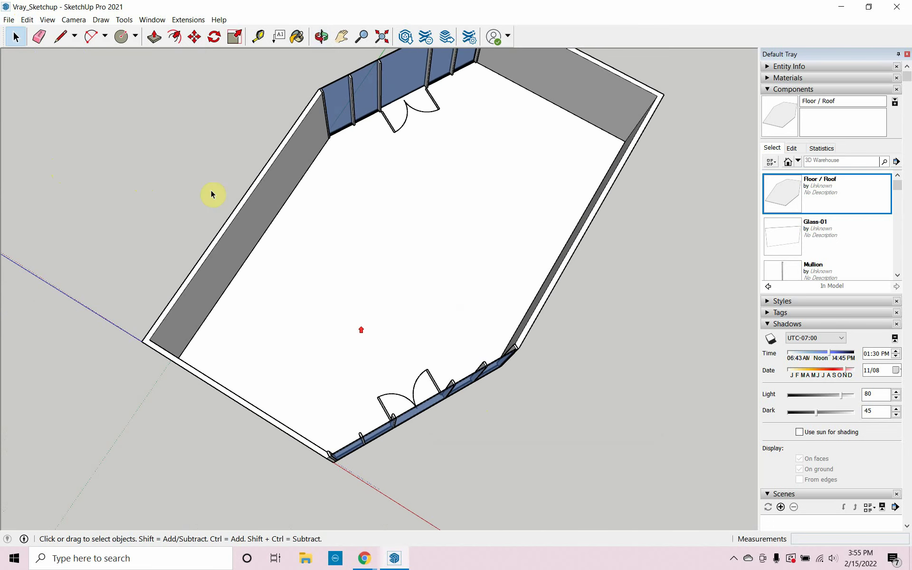
{"action": "left_click", "coordinate": [73, 20]}
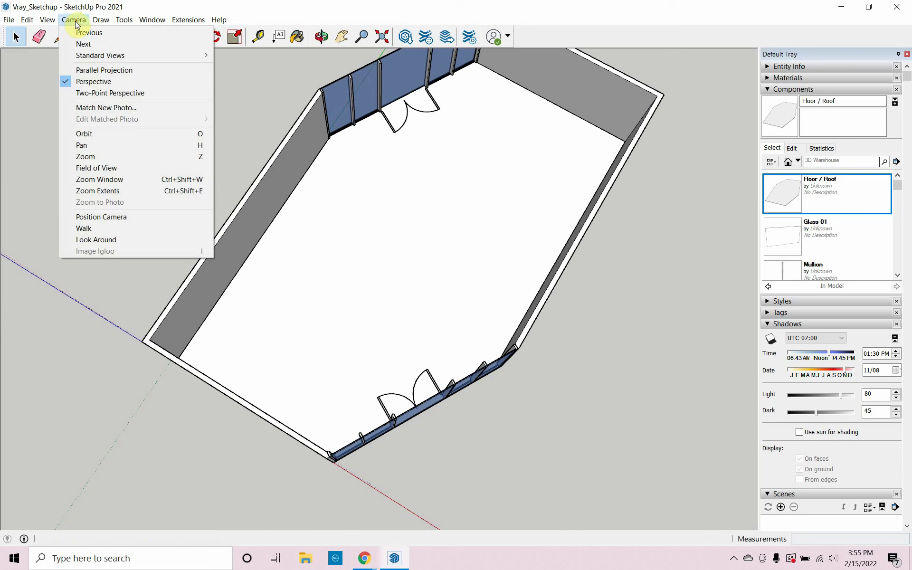
{"action": "left_click", "coordinate": [147, 218]}
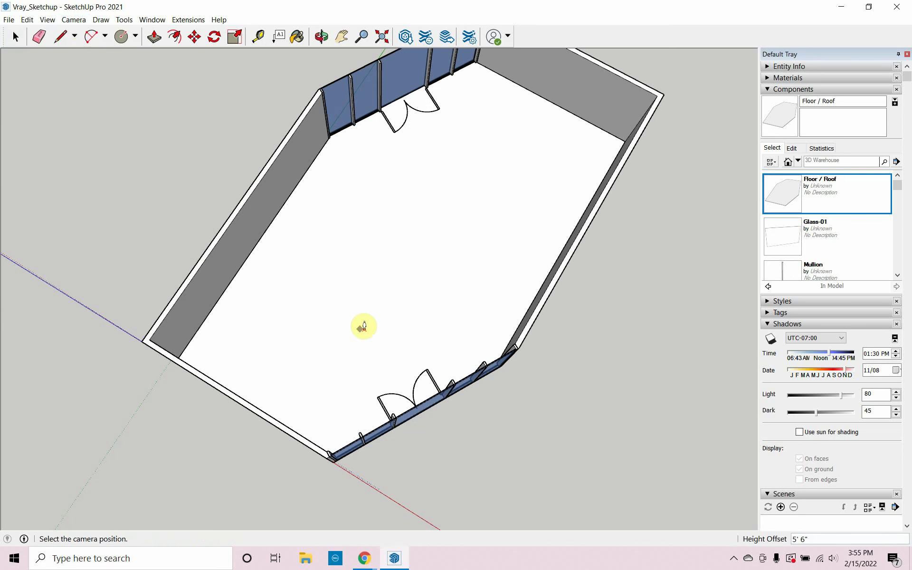
{"action": "left_click", "coordinate": [317, 441]}
{"action": "left_click_drag", "start_coordinate": [319, 444], "coordinate": [328, 445]}
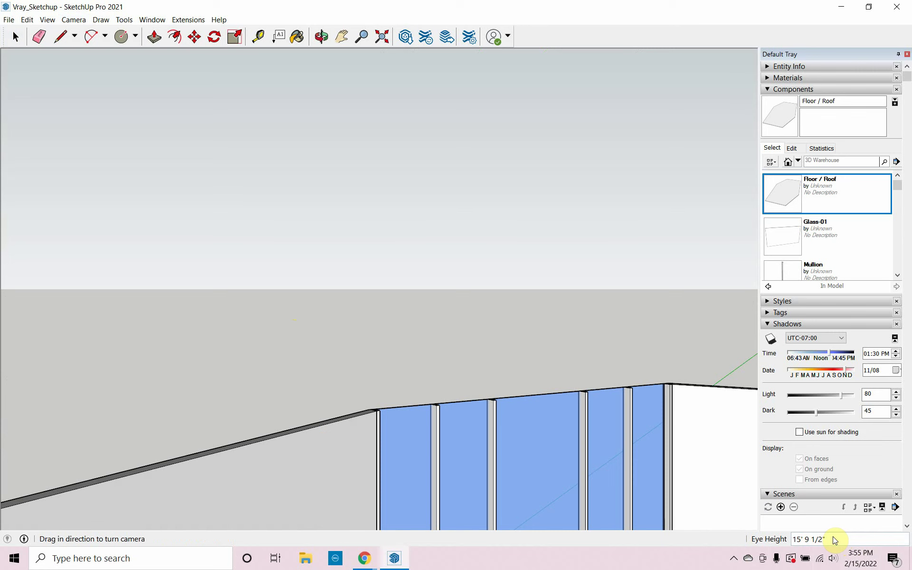
{"action": "type", "text": "4'6"}
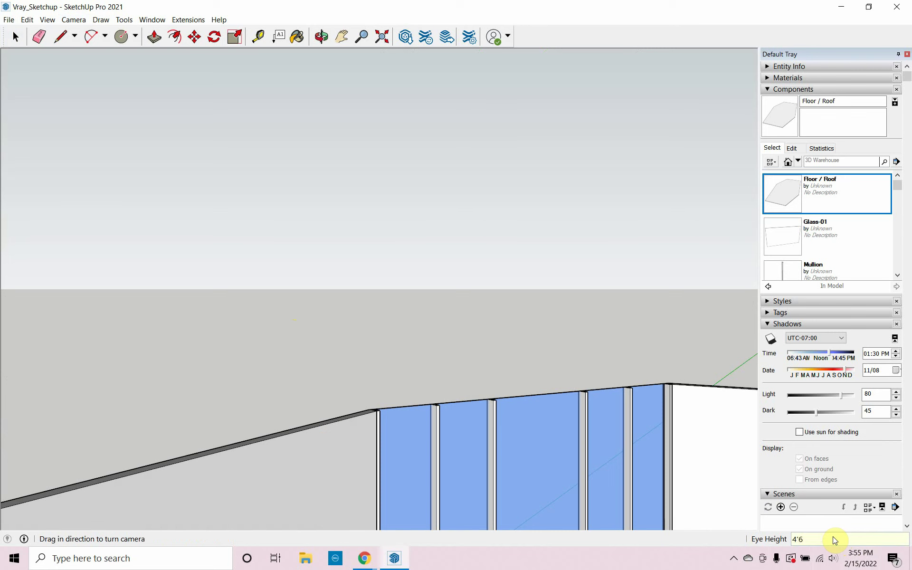
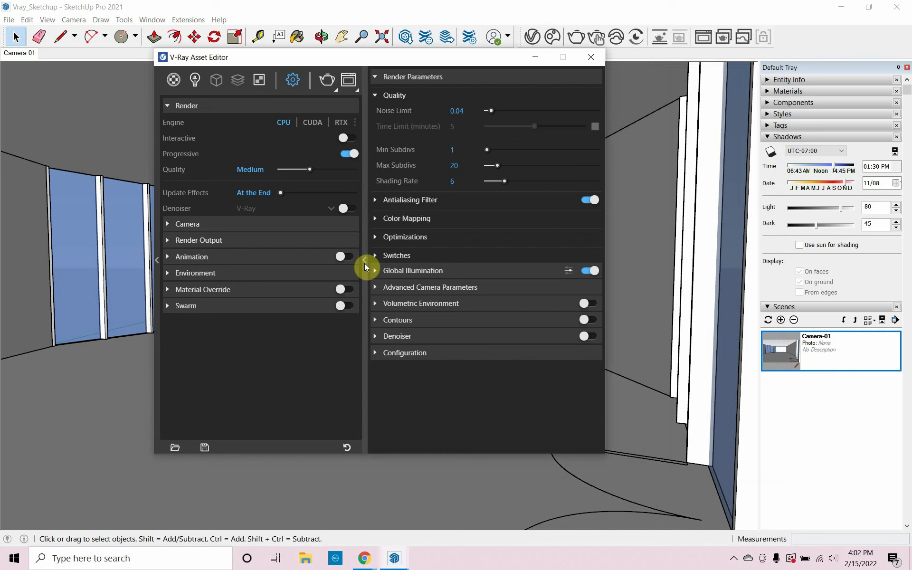
Step: Set the V-Ray Asset Editor's UI color theme to Bright in its configuration settings and close the editor
{"action": "left_click", "coordinate": [364, 262]}
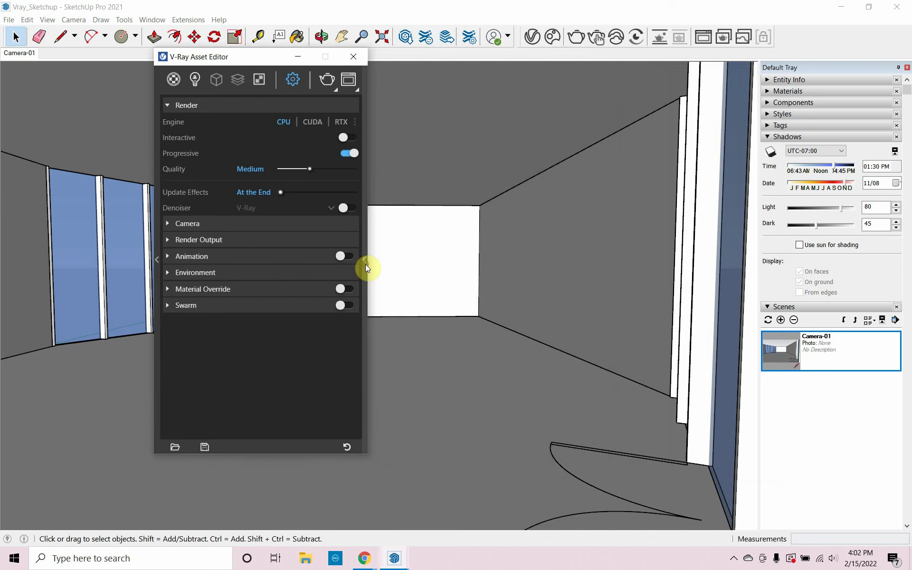
{"action": "left_click", "coordinate": [365, 264]}
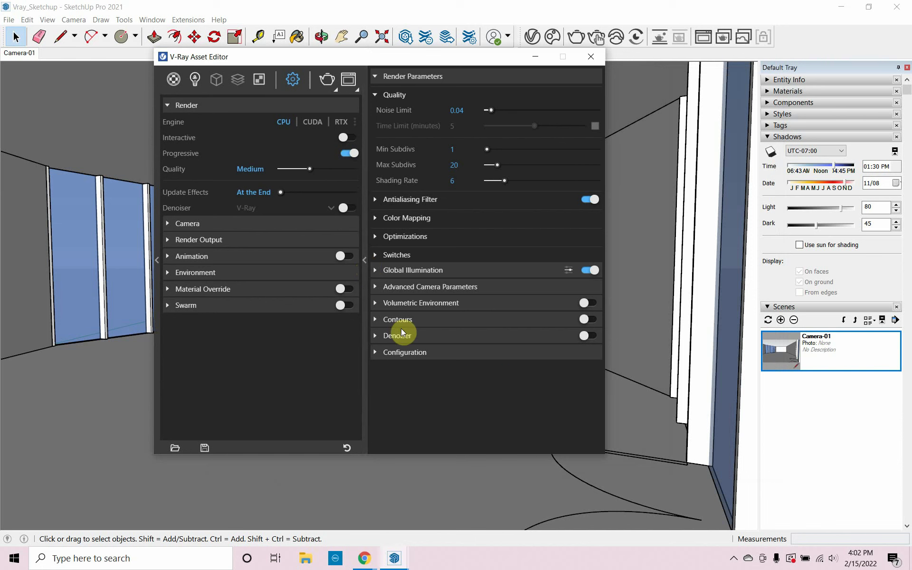
{"action": "left_click", "coordinate": [376, 353]}
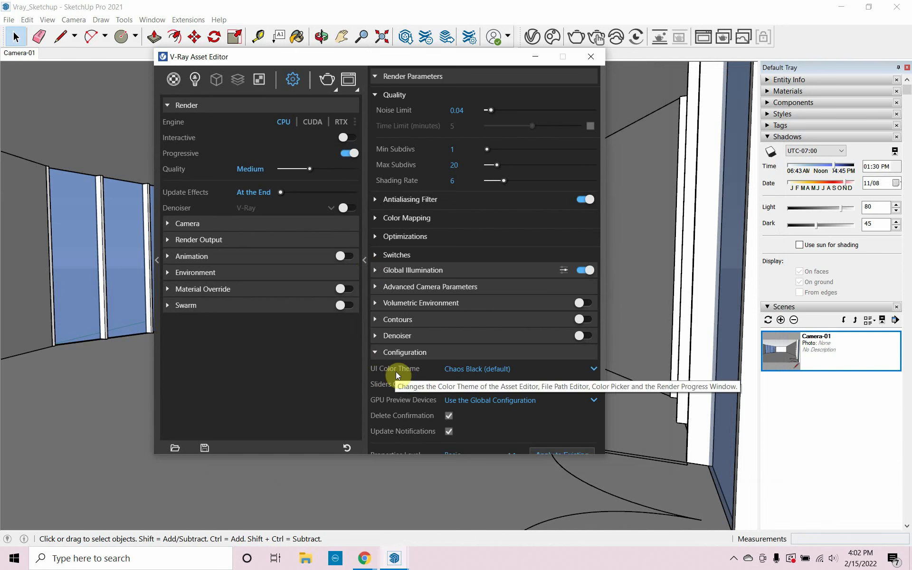
{"action": "left_click", "coordinate": [594, 370]}
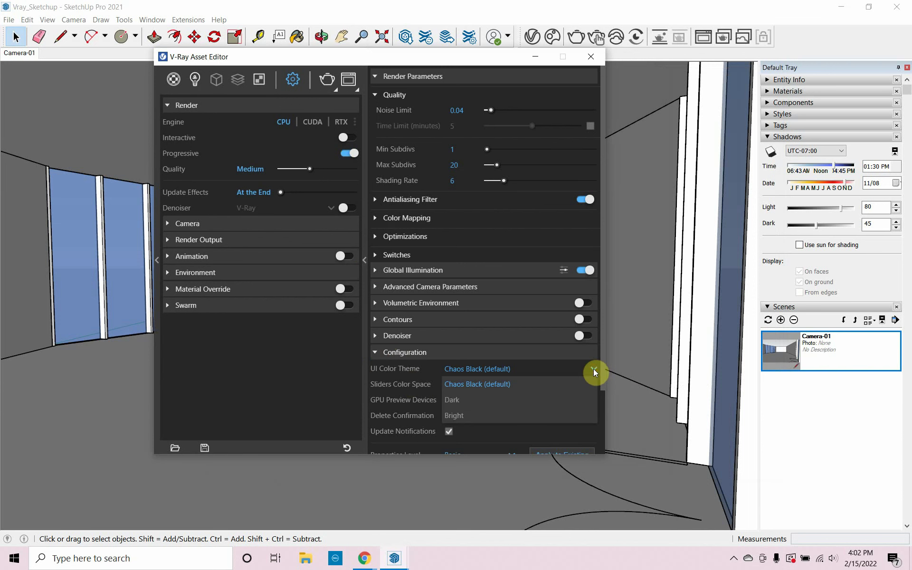
{"action": "left_click", "coordinate": [504, 416]}
{"action": "mouse_move", "coordinate": [419, 169]}
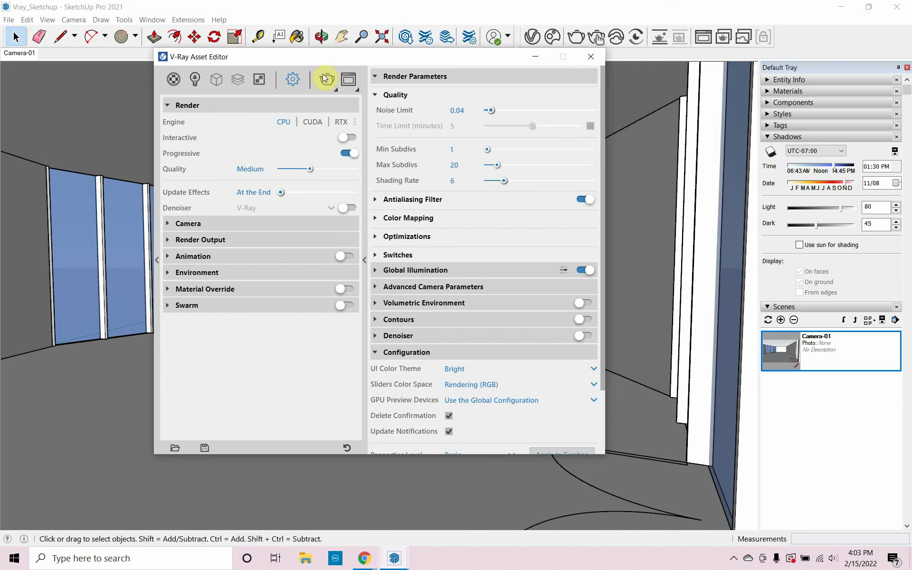
{"action": "left_click", "coordinate": [587, 58]}
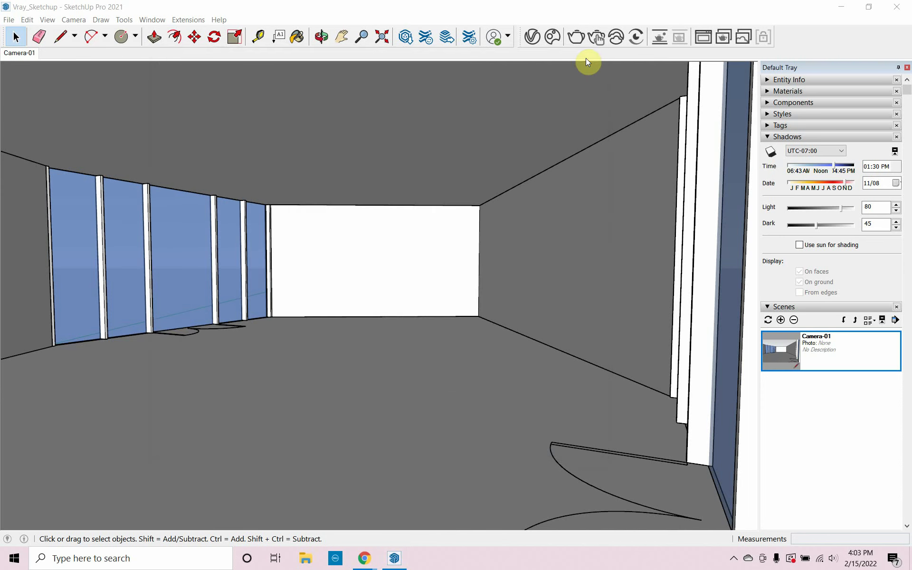
Step: Render the Camera-01 view with V-Ray and shrink the frame buffer into a smaller window over the model
{"action": "left_click", "coordinate": [573, 36]}
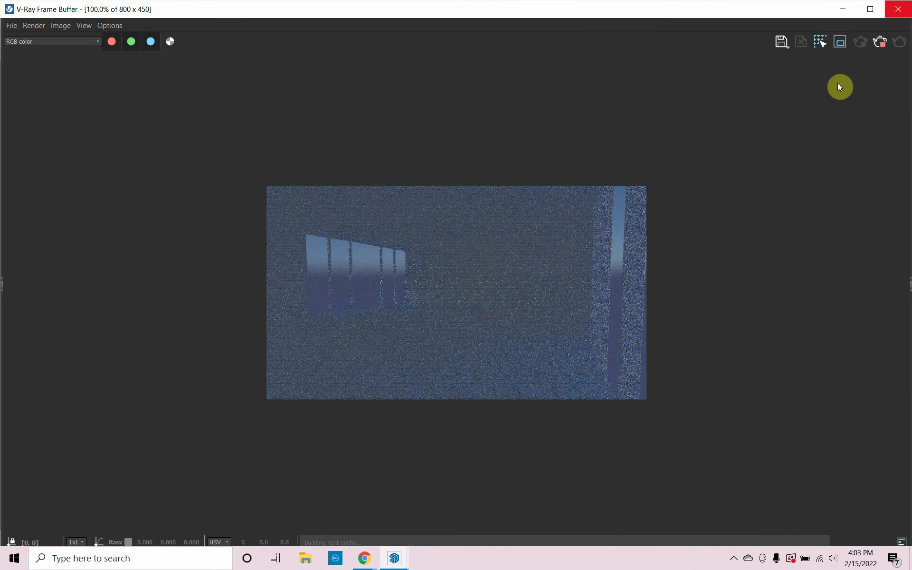
{"action": "left_click", "coordinate": [870, 9]}
{"action": "left_click", "coordinate": [870, 10]}
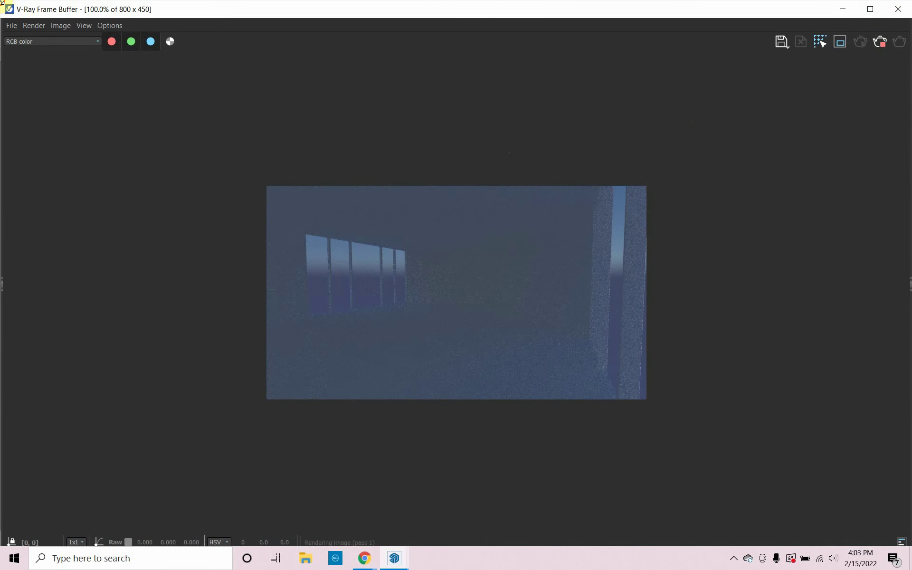
{"action": "mouse_move", "coordinate": [1, 1]}
{"action": "left_mouse_down"}
{"action": "mouse_move", "coordinate": [87, 102]}
{"action": "mouse_move", "coordinate": [226, 197]}
{"action": "mouse_move", "coordinate": [367, 239]}
{"action": "left_mouse_up"}
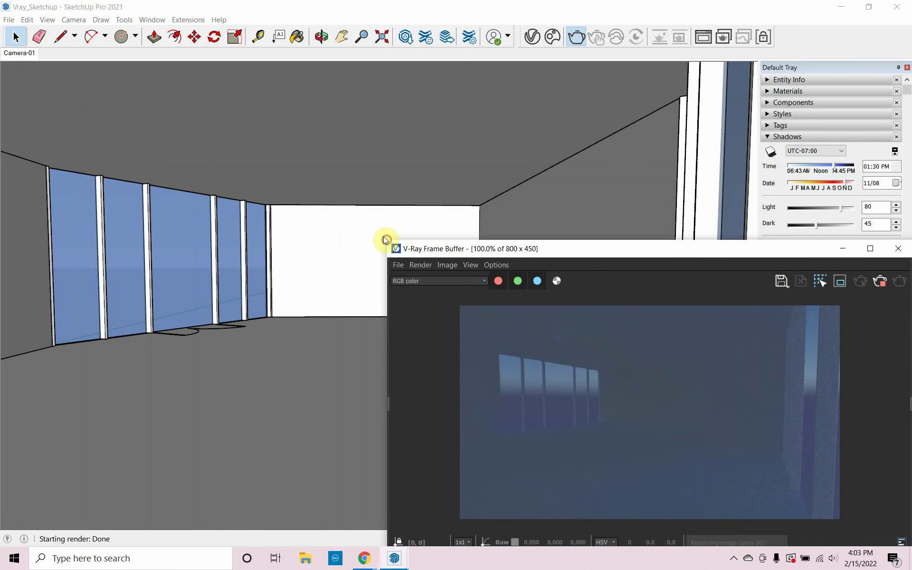
{"action": "left_click_drag", "start_coordinate": [543, 255], "coordinate": [310, 153]}
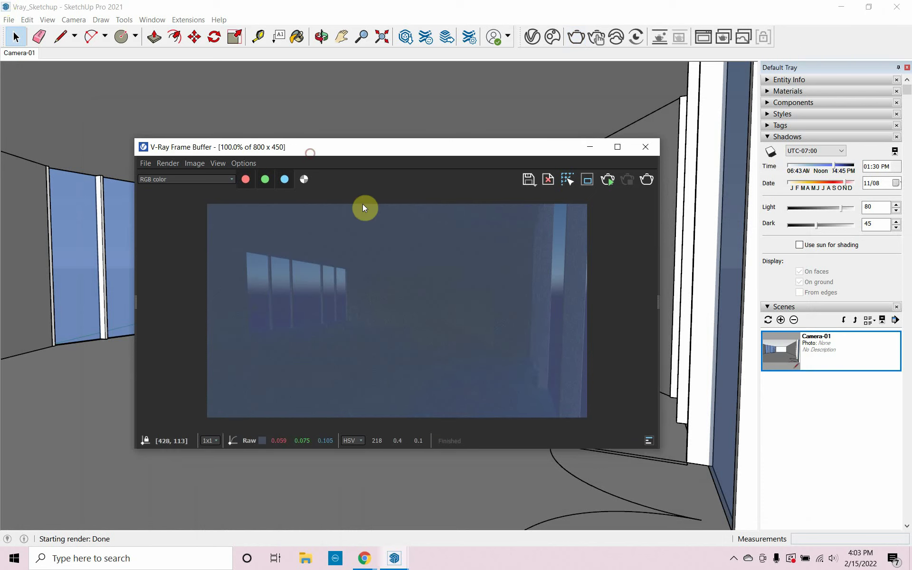
{"action": "left_click_drag", "start_coordinate": [657, 451], "coordinate": [592, 464]}
{"action": "left_click_drag", "start_coordinate": [341, 152], "coordinate": [357, 85]}
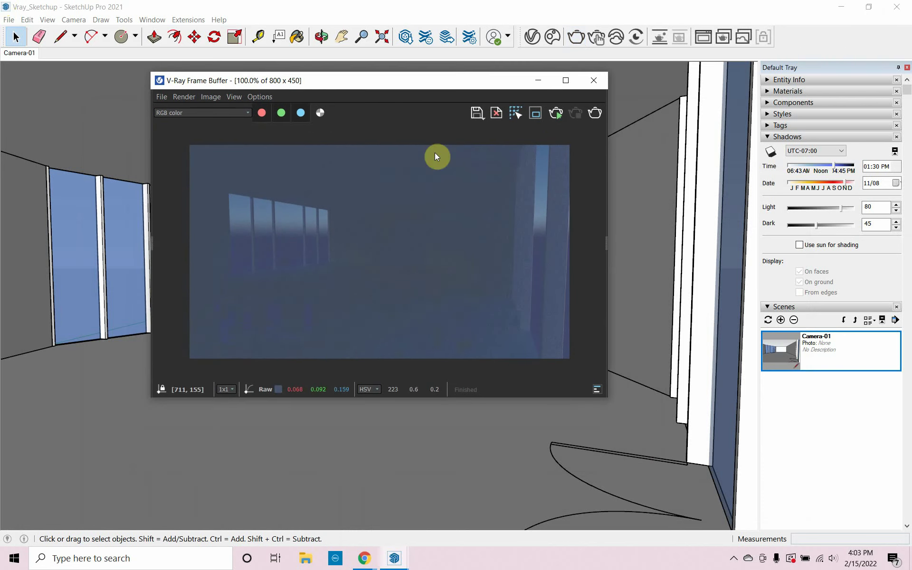
Step: Examine the frame buffer's layers and render history, collapse both, and move the frame buffer window slightly higher
{"action": "left_click", "coordinate": [603, 247]}
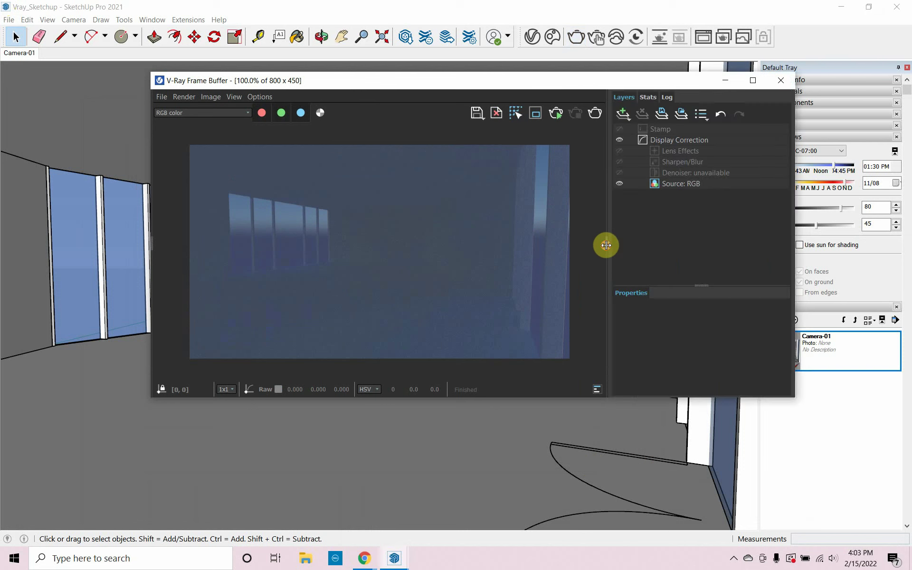
{"action": "left_click", "coordinate": [154, 242]}
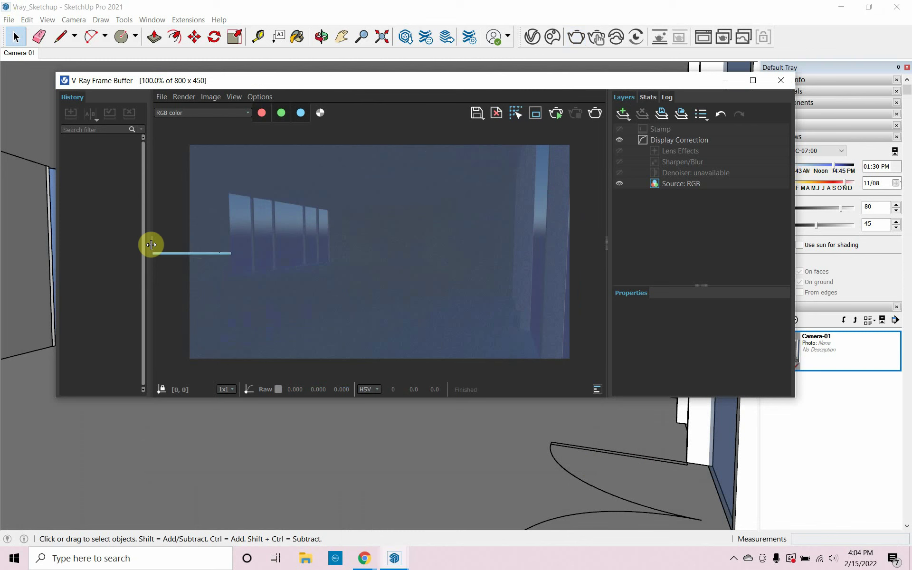
{"action": "left_click", "coordinate": [151, 245]}
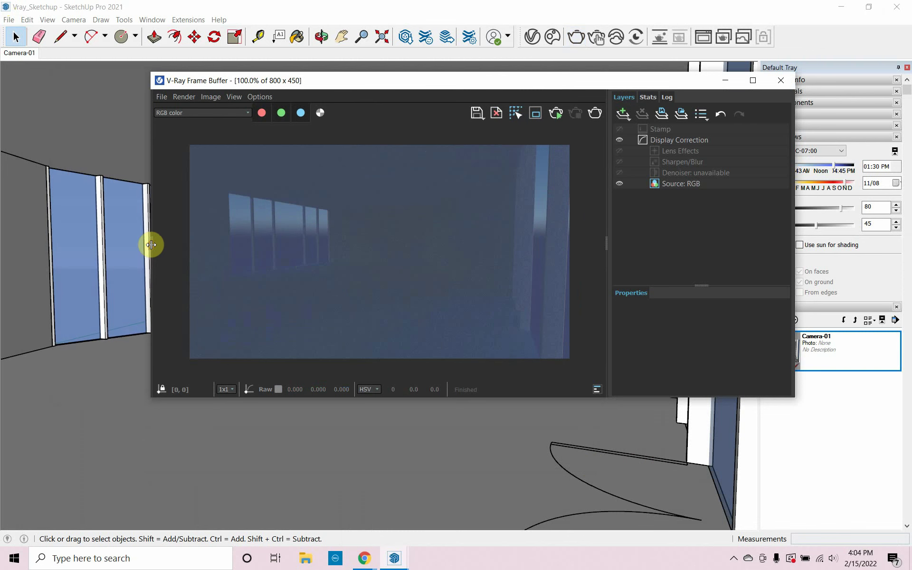
{"action": "left_click", "coordinate": [604, 241]}
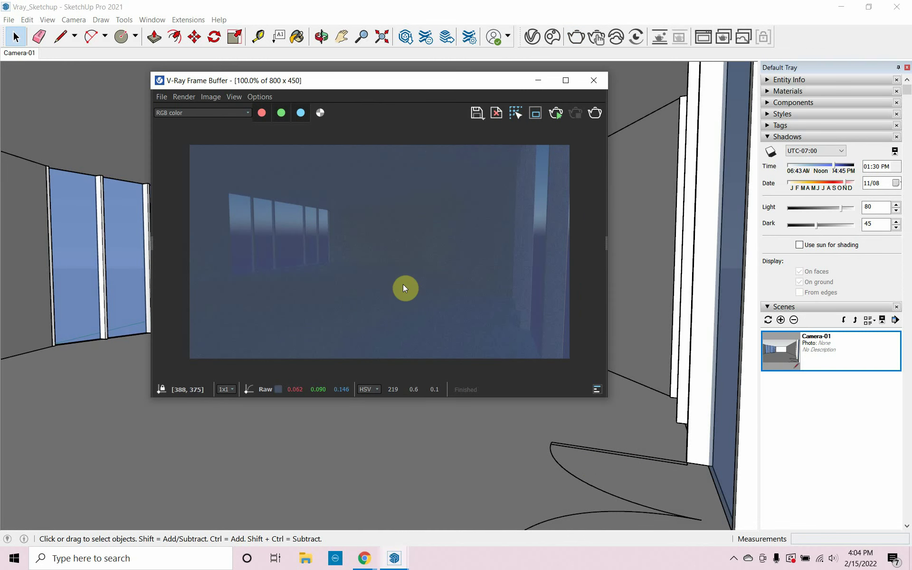
{"action": "left_click_drag", "start_coordinate": [387, 84], "coordinate": [429, 62]}
{"action": "left_click", "coordinate": [429, 64]}
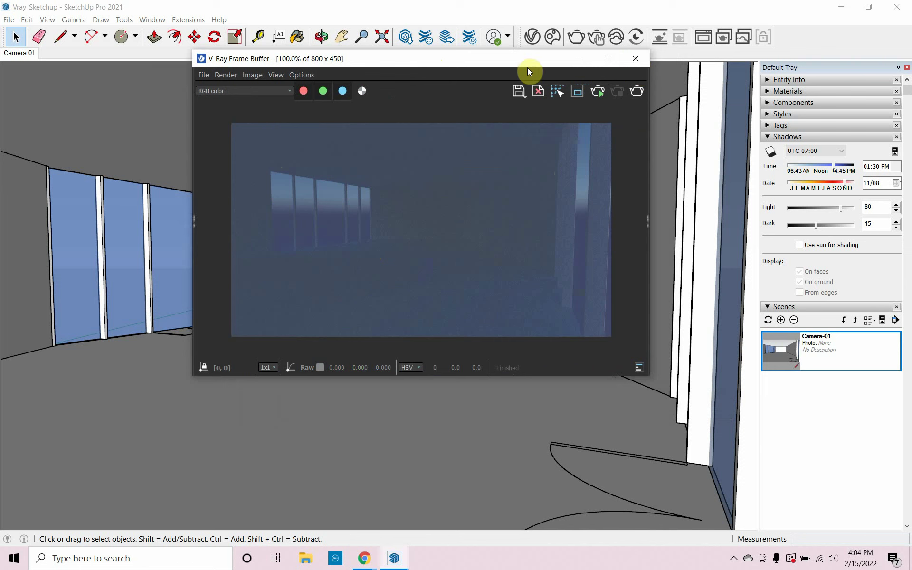
Step: Close the finished render, start an interactive V-Ray render of the Camera-01 view, and move its frame buffer beside the model view
{"action": "left_click", "coordinate": [635, 61]}
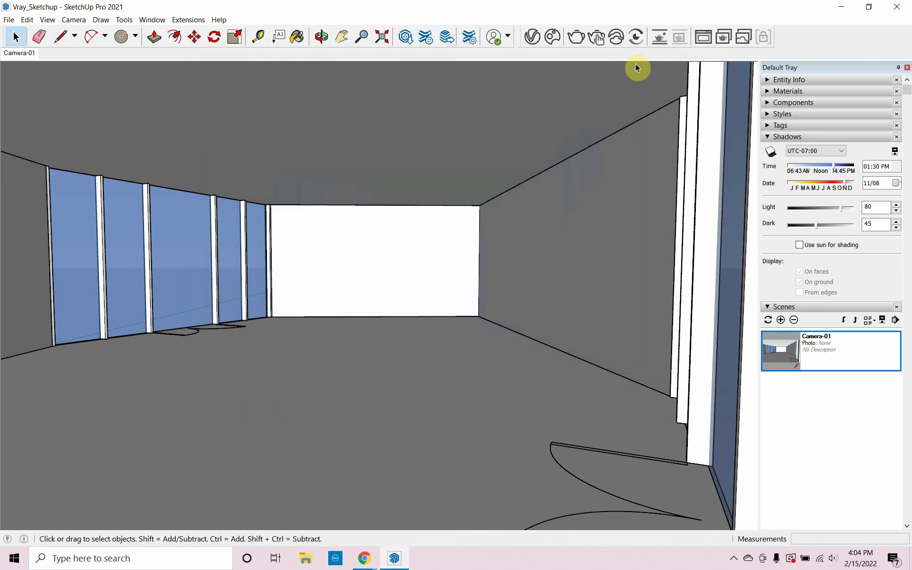
{"action": "left_click", "coordinate": [597, 40]}
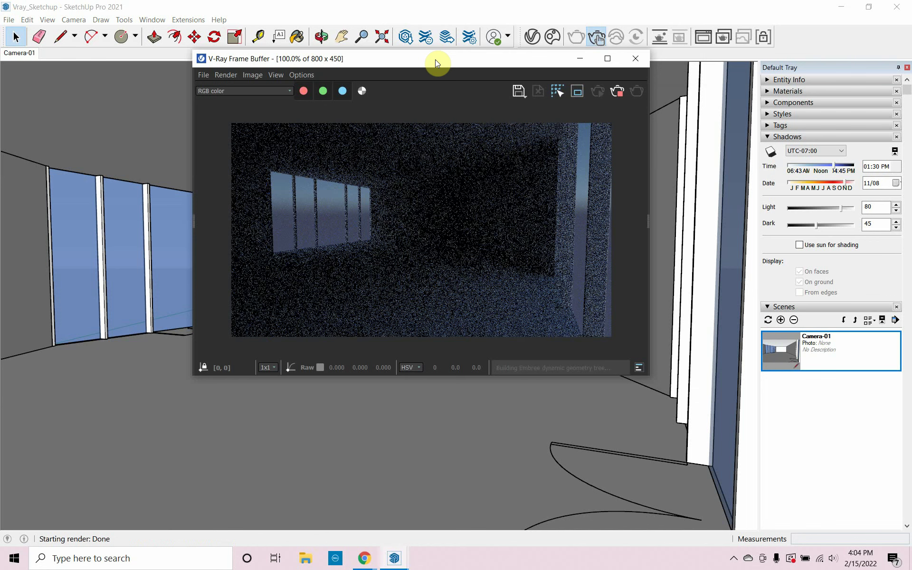
{"action": "left_click_drag", "start_coordinate": [435, 60], "coordinate": [294, 95]}
{"action": "left_click", "coordinate": [475, 112]}
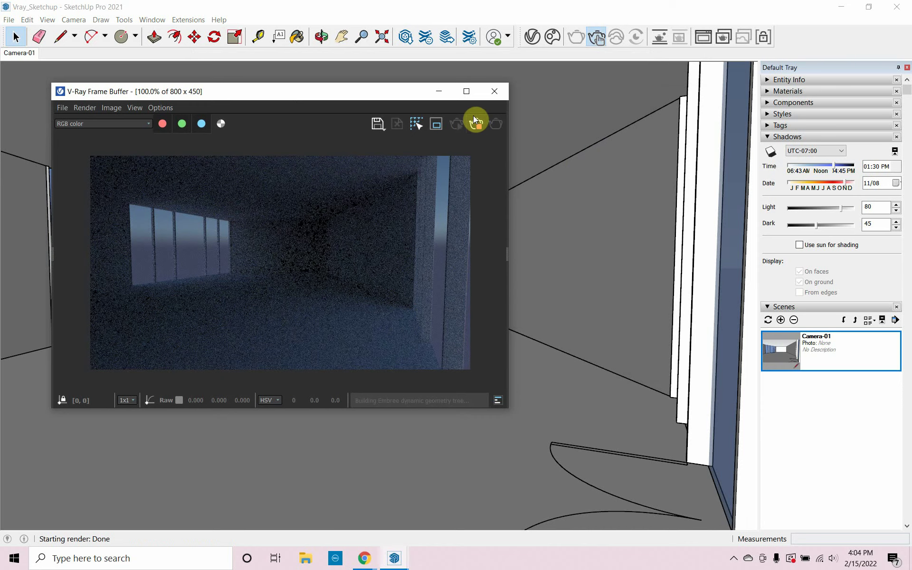
{"action": "left_click_drag", "start_coordinate": [340, 89], "coordinate": [306, 101]}
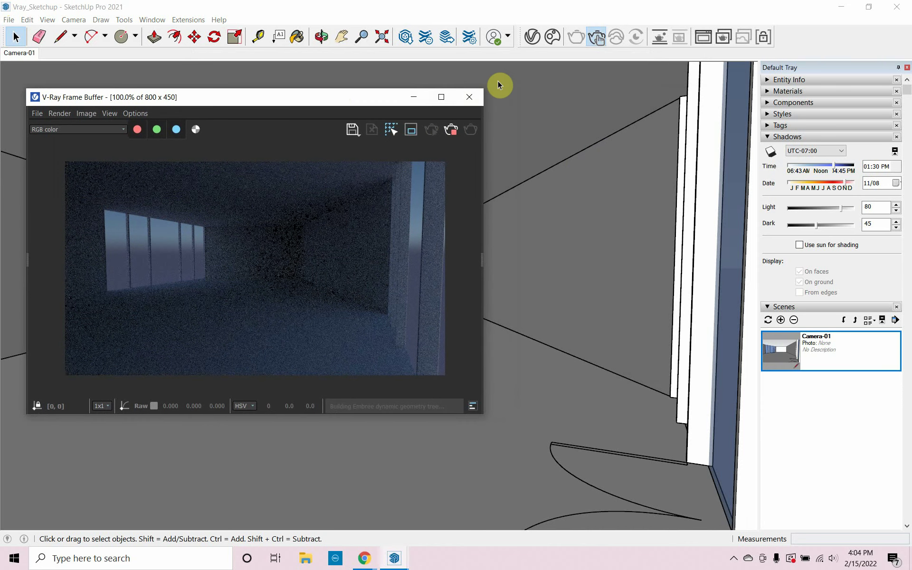
Step: Open the V-Ray Asset Editor and arrange it side by side with the frame buffer so both are fully visible
{"action": "left_click", "coordinate": [531, 38]}
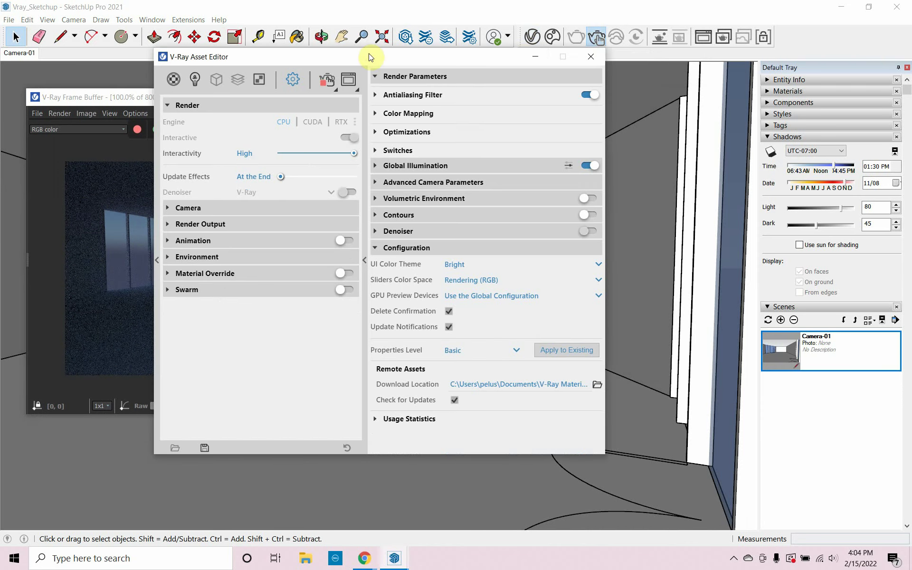
{"action": "left_click_drag", "start_coordinate": [372, 56], "coordinate": [696, 82]}
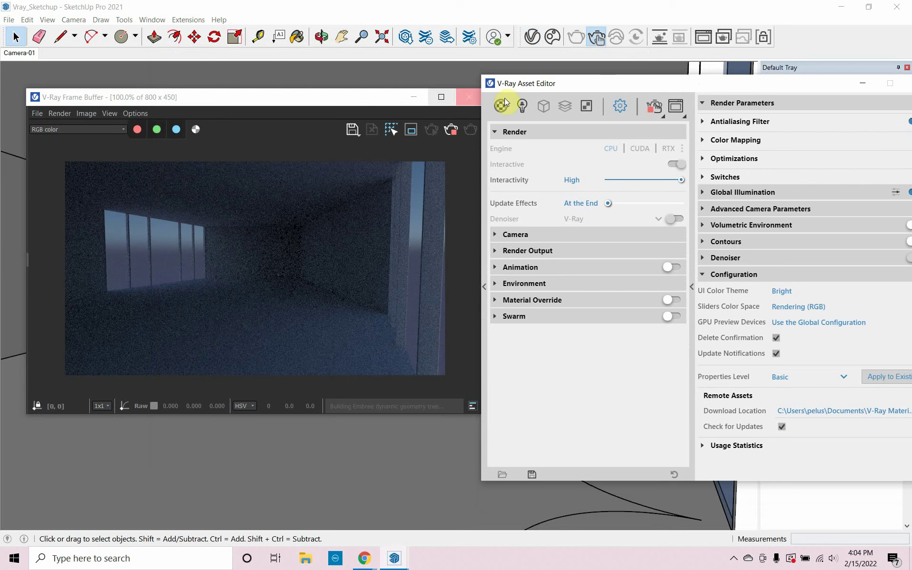
{"action": "left_click_drag", "start_coordinate": [363, 93], "coordinate": [340, 103]}
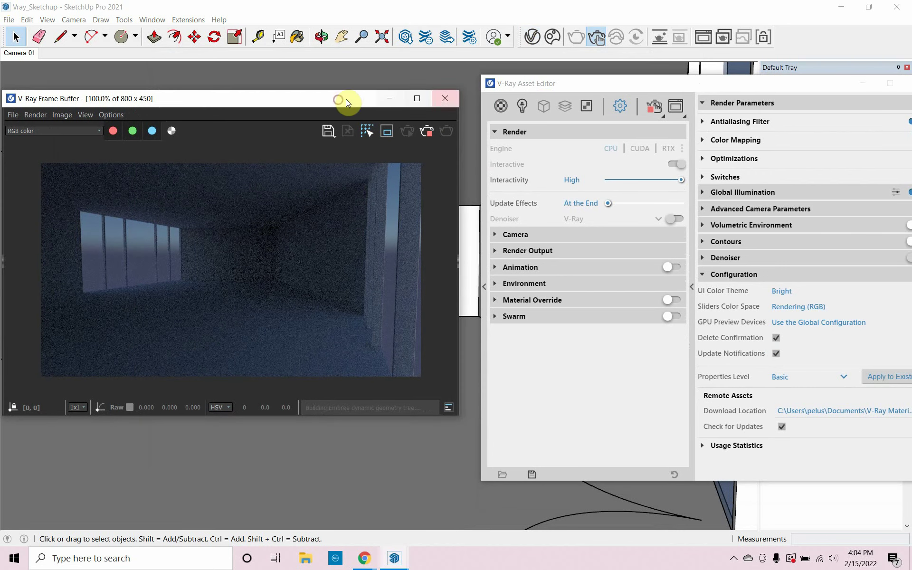
{"action": "left_click_drag", "start_coordinate": [583, 89], "coordinate": [563, 87]}
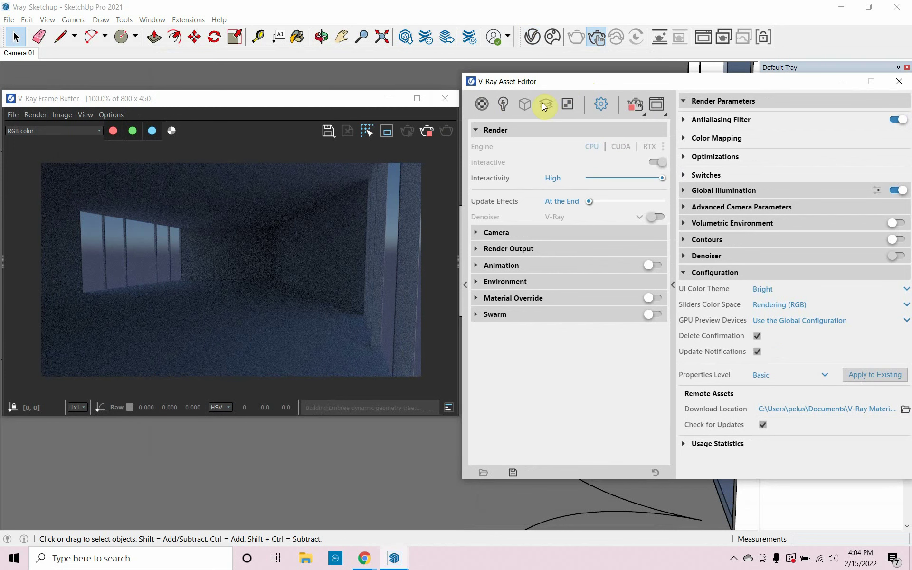
Step: Enable custom orientation for the SunLight and set its vertical angle to about 22.7 and horizontal angle to about 265.7
{"action": "left_click", "coordinate": [506, 101]}
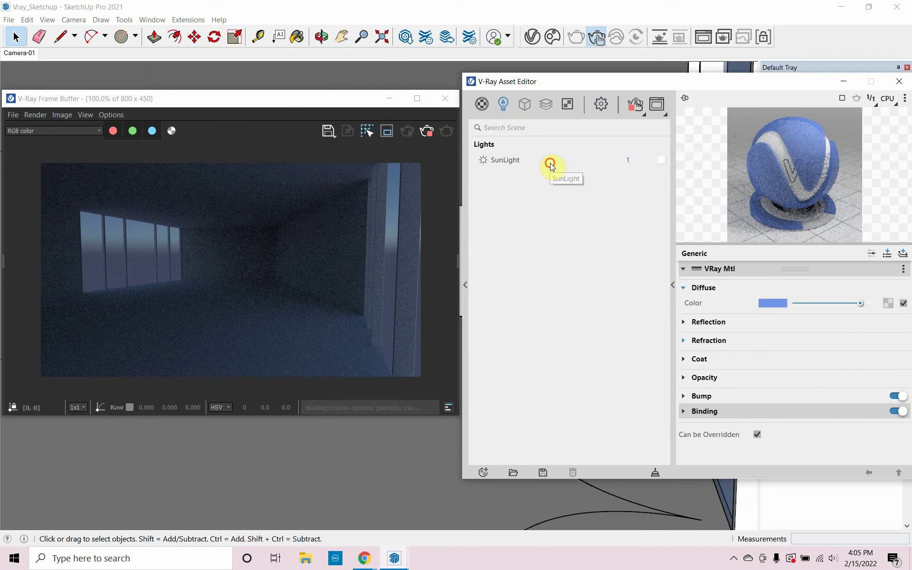
{"action": "left_click", "coordinate": [549, 163]}
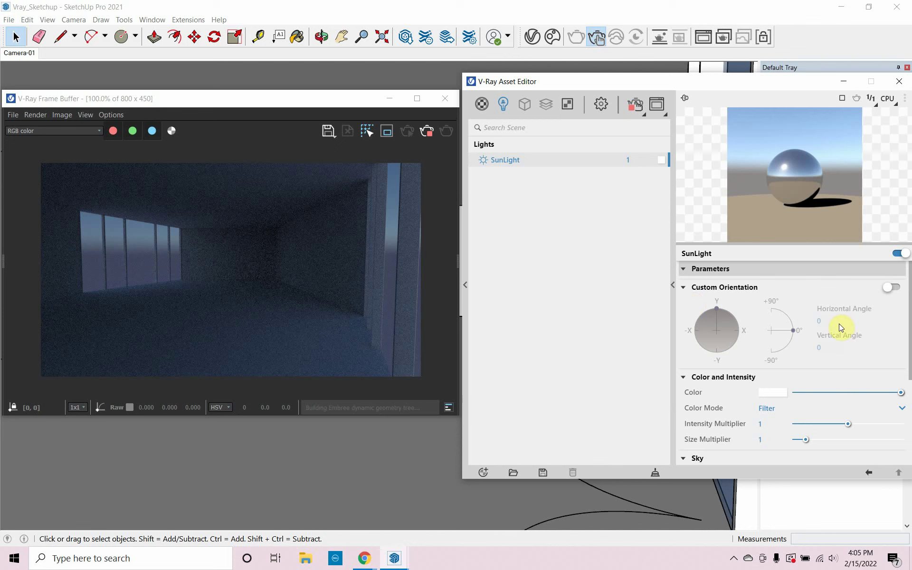
{"action": "left_click", "coordinate": [887, 288]}
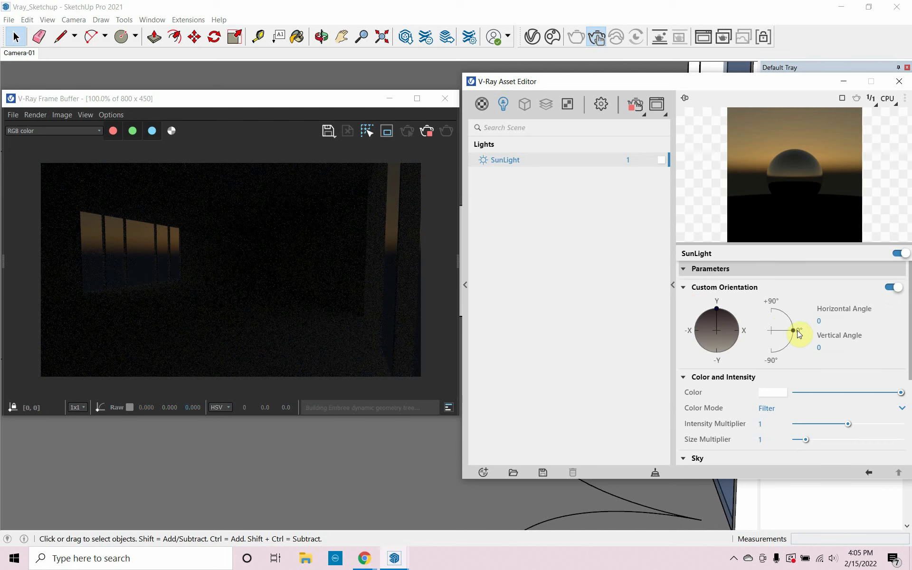
{"action": "left_click_drag", "start_coordinate": [792, 333], "coordinate": [791, 322]}
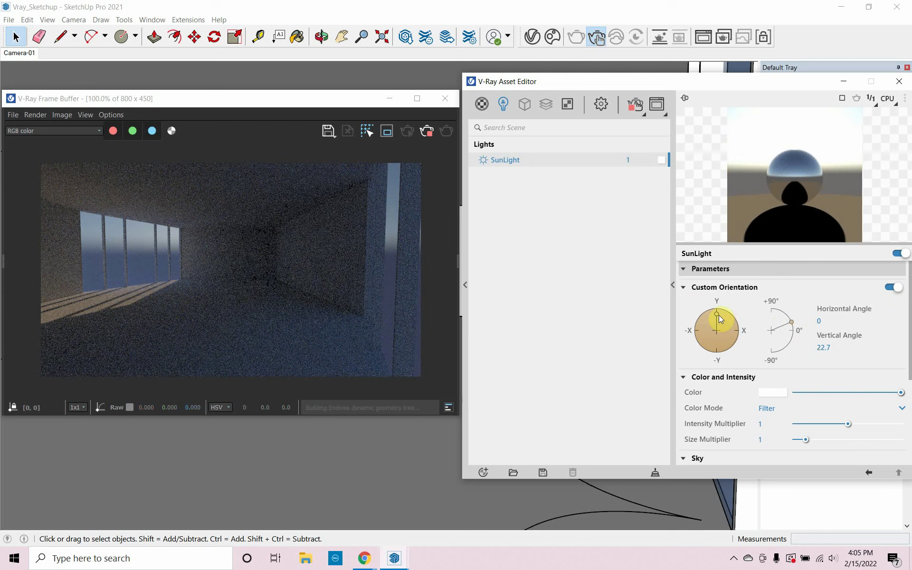
{"action": "left_click_drag", "start_coordinate": [719, 315], "coordinate": [703, 331]}
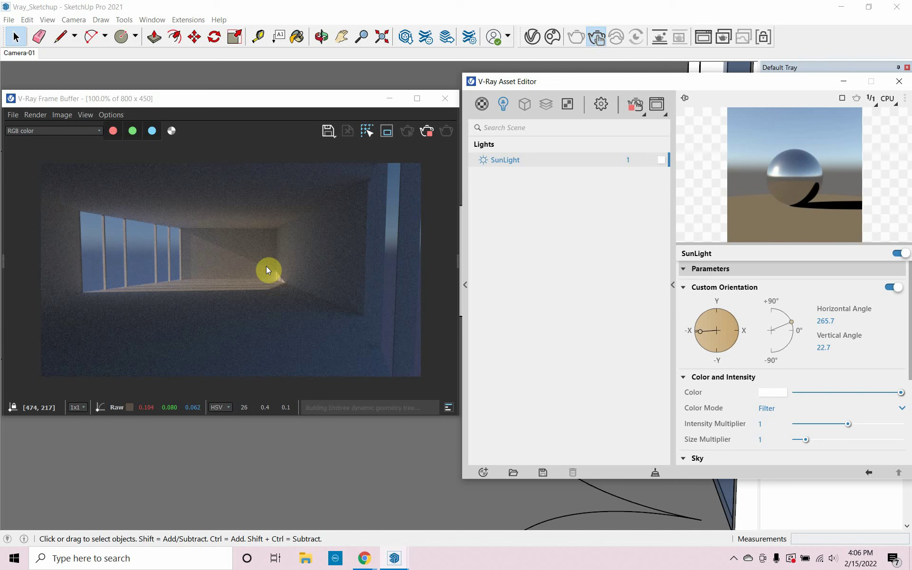
Step: Set the camera's exposure value (EV) to 12 in the V-Ray render settings and collapse the camera settings
{"action": "left_click", "coordinate": [631, 108]}
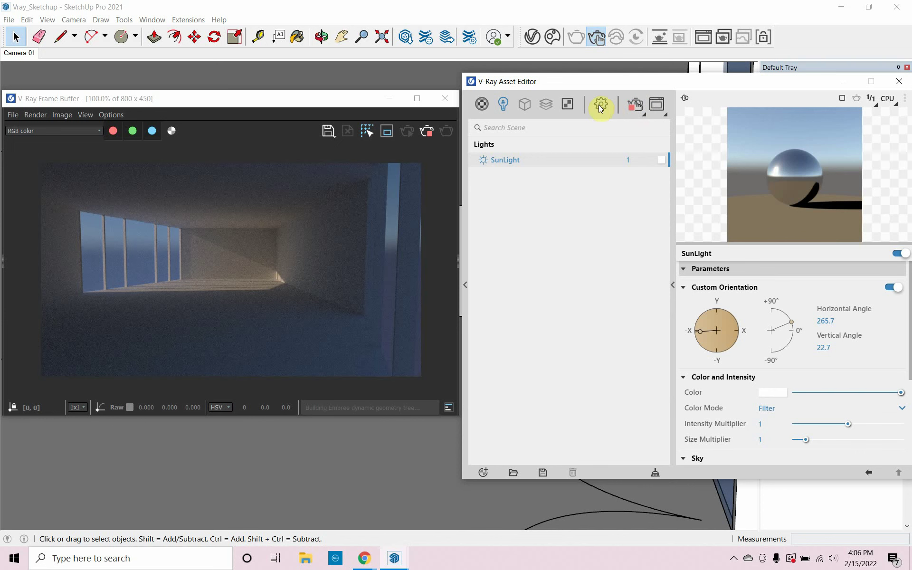
{"action": "left_click", "coordinate": [598, 106]}
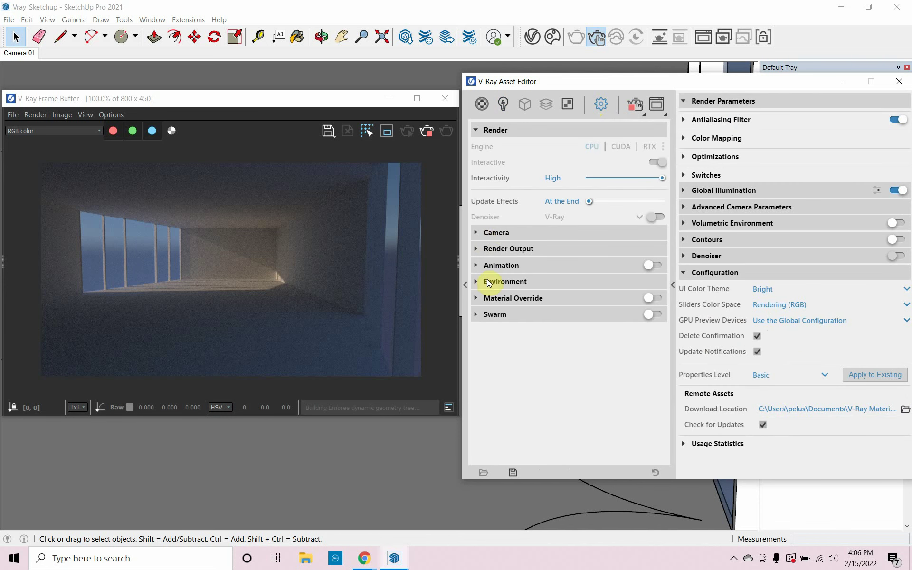
{"action": "left_click", "coordinate": [476, 235]}
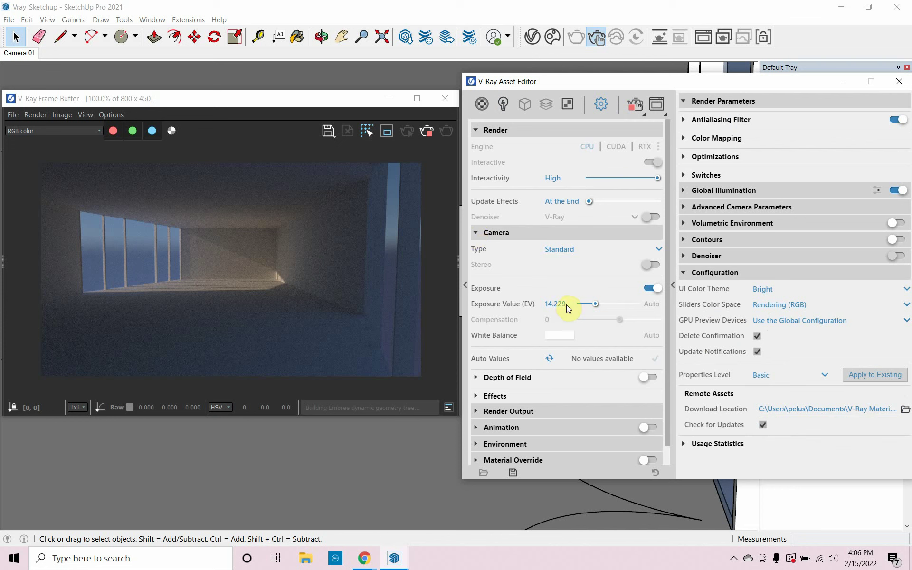
{"action": "left_click", "coordinate": [594, 303]}
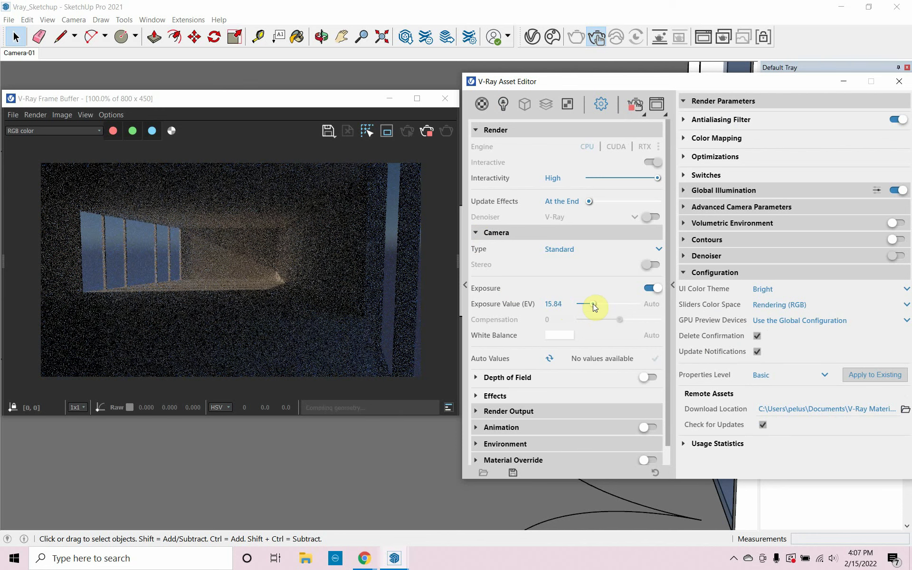
{"action": "mouse_move", "coordinate": [592, 303]}
{"action": "left_mouse_down"}
{"action": "mouse_move", "coordinate": [585, 295]}
{"action": "mouse_move", "coordinate": [599, 305]}
{"action": "left_mouse_up"}
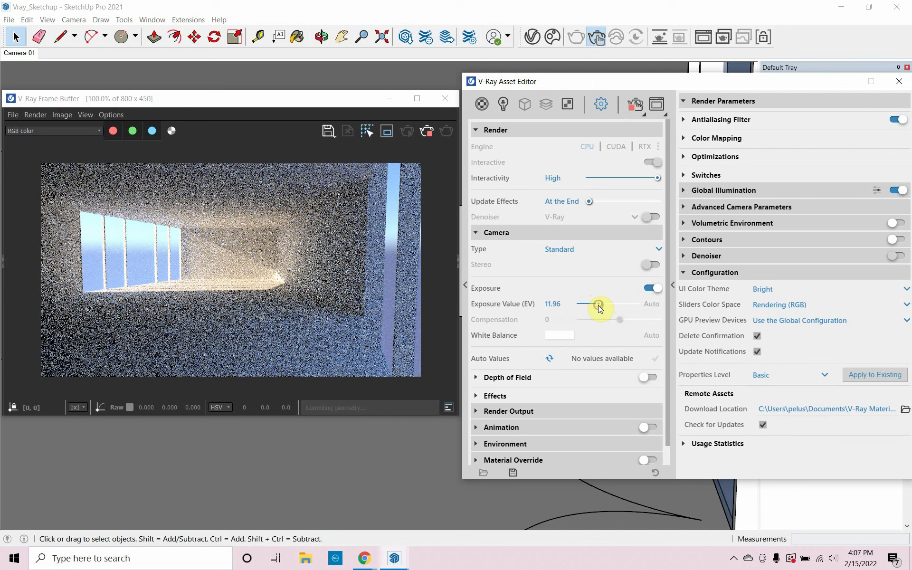
{"action": "double_click", "coordinate": [564, 304]}
{"action": "type", "text": "12"}
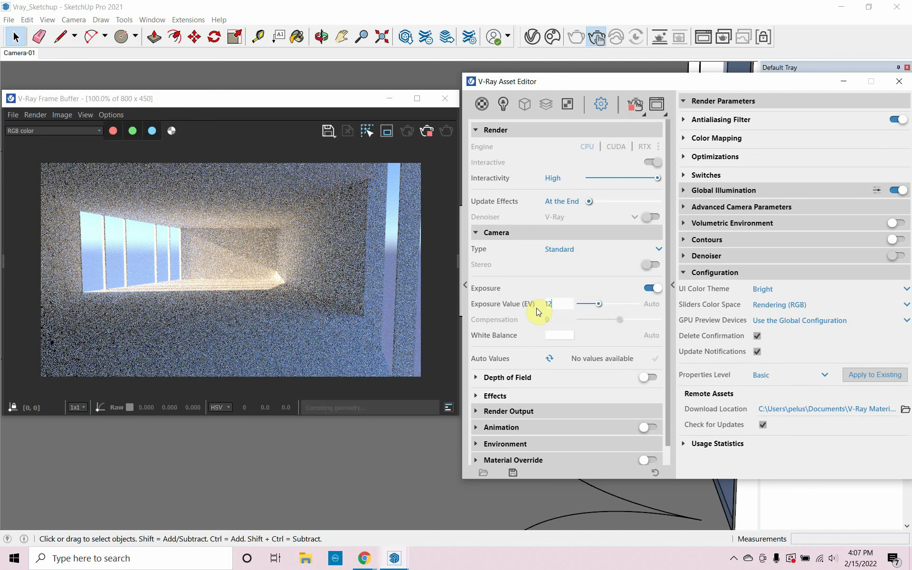
{"action": "key", "text": "Return"}
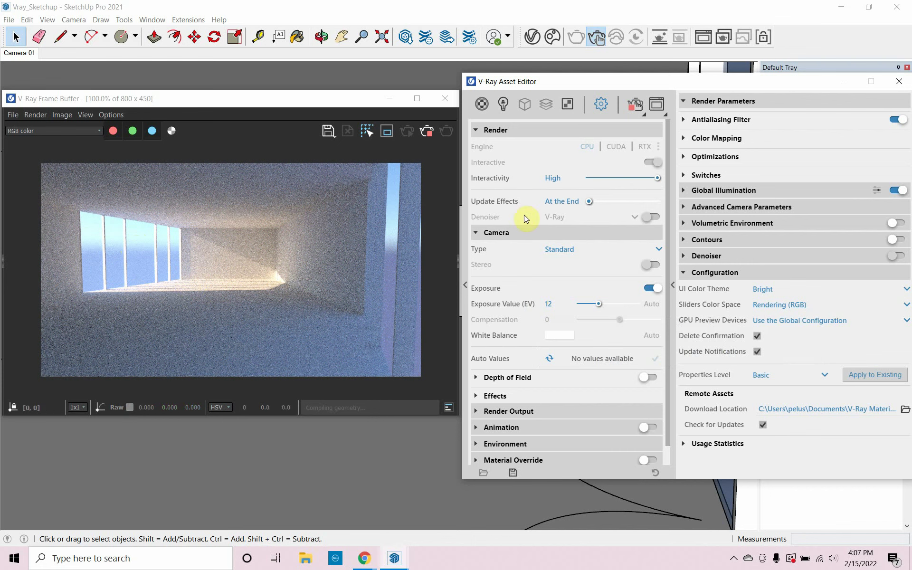
{"action": "left_click", "coordinate": [483, 233]}
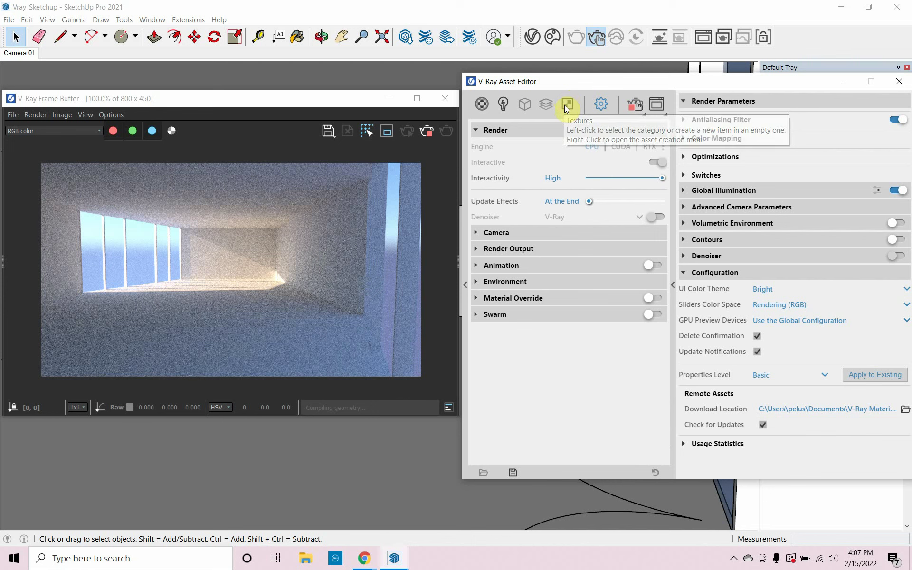
Step: Set the SunLight's ground albedo horizon offset to 12, shifting the Asset Editor slightly to reach its parameters
{"action": "left_click", "coordinate": [565, 103]}
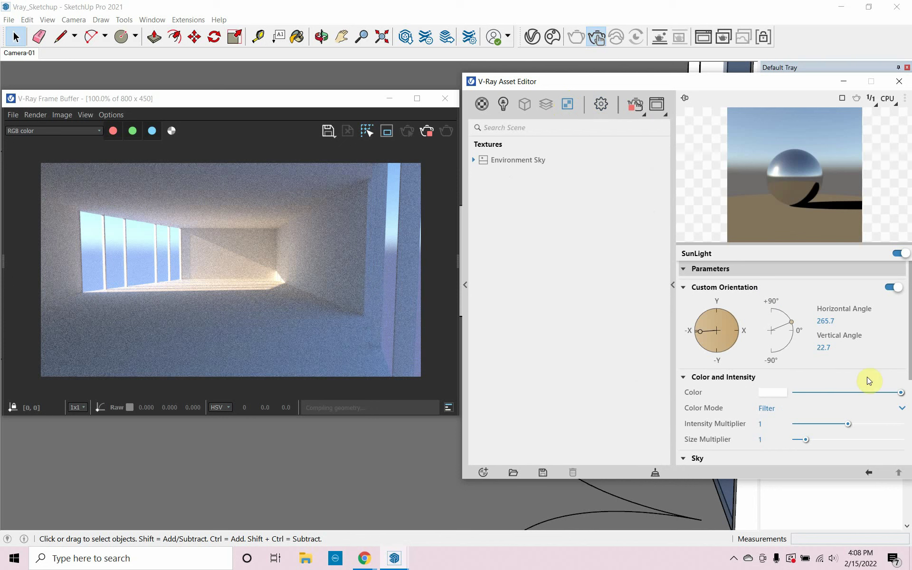
{"action": "left_click_drag", "start_coordinate": [908, 349], "coordinate": [908, 384]}
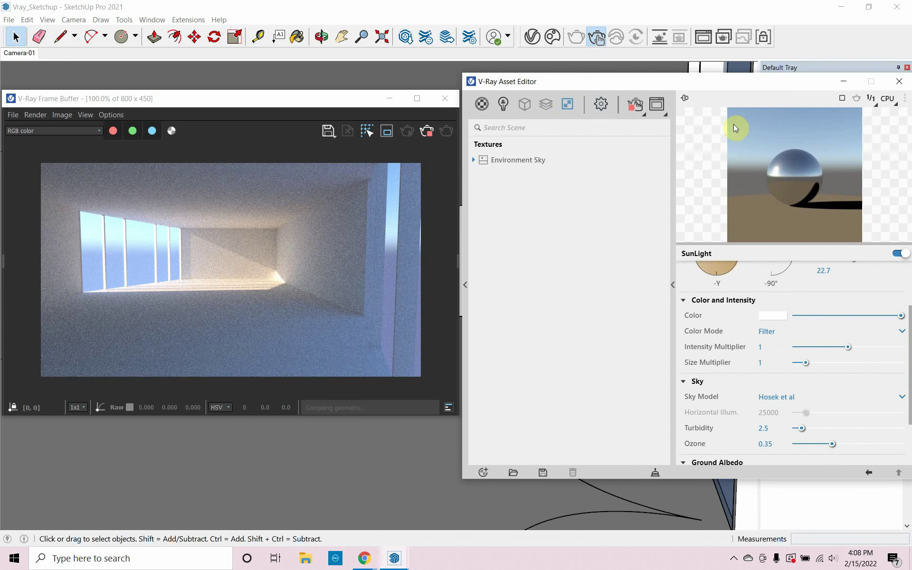
{"action": "left_click_drag", "start_coordinate": [711, 90], "coordinate": [693, 84]}
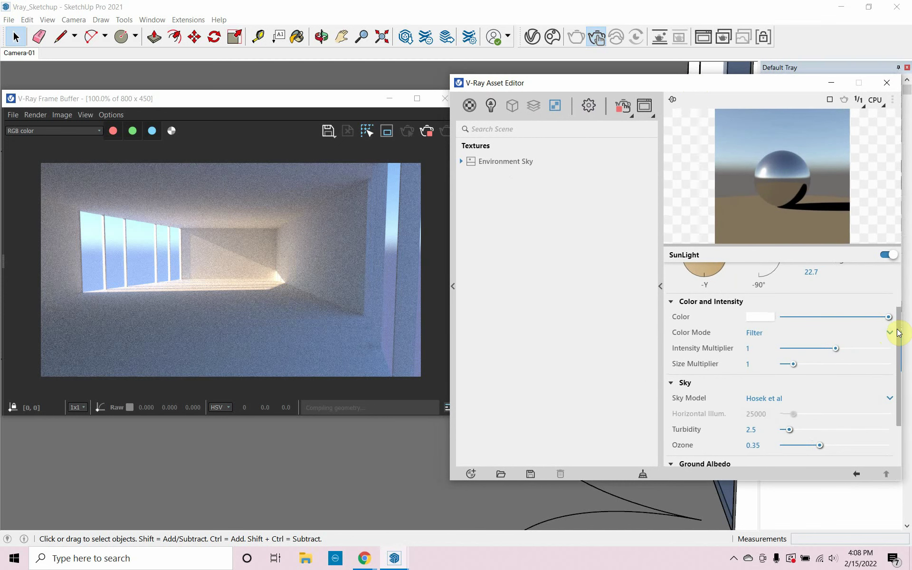
{"action": "left_click_drag", "start_coordinate": [897, 328], "coordinate": [904, 363]}
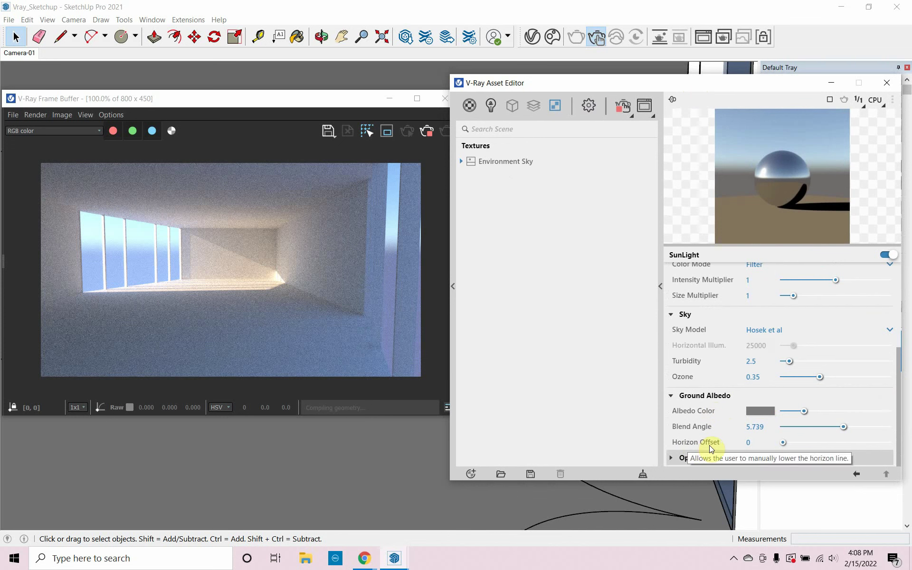
{"action": "left_click_drag", "start_coordinate": [785, 442], "coordinate": [881, 461]}
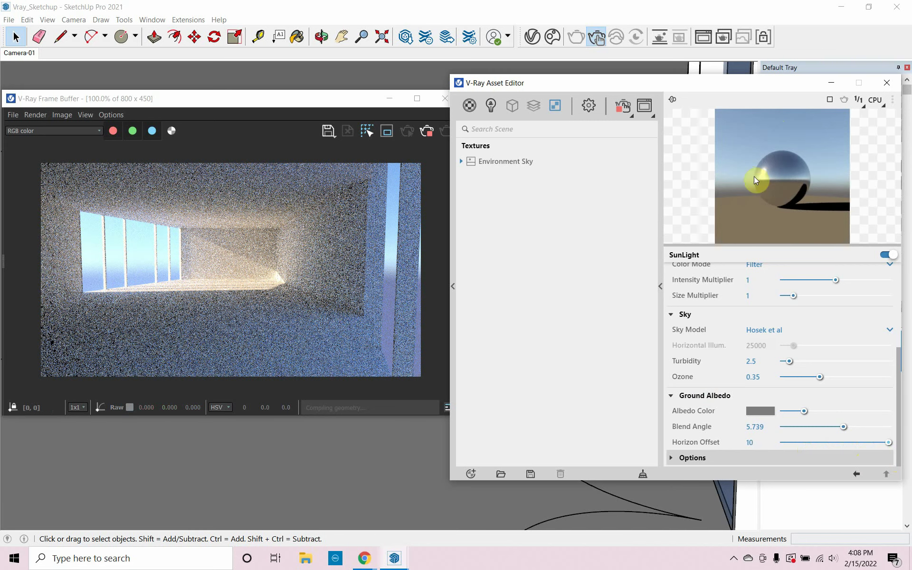
{"action": "double_click", "coordinate": [755, 442]}
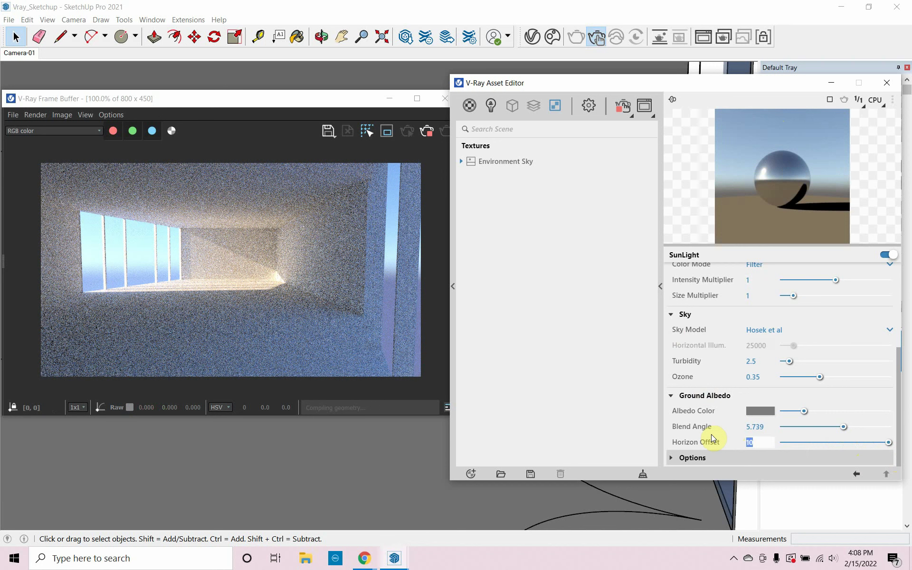
{"action": "type", "text": "12"}
{"action": "key", "text": "Return"}
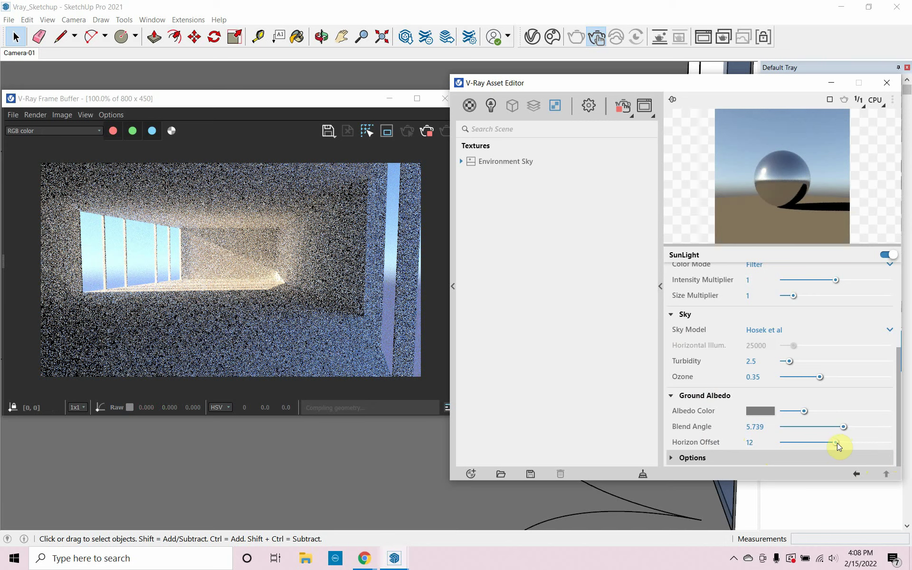
Step: Try a horizon offset of 10.81 for the SunLight and set it back to 12
{"action": "mouse_move", "coordinate": [835, 442]}
{"action": "left_mouse_down"}
{"action": "mouse_move", "coordinate": [892, 442]}
{"action": "mouse_move", "coordinate": [830, 448]}
{"action": "left_mouse_up"}
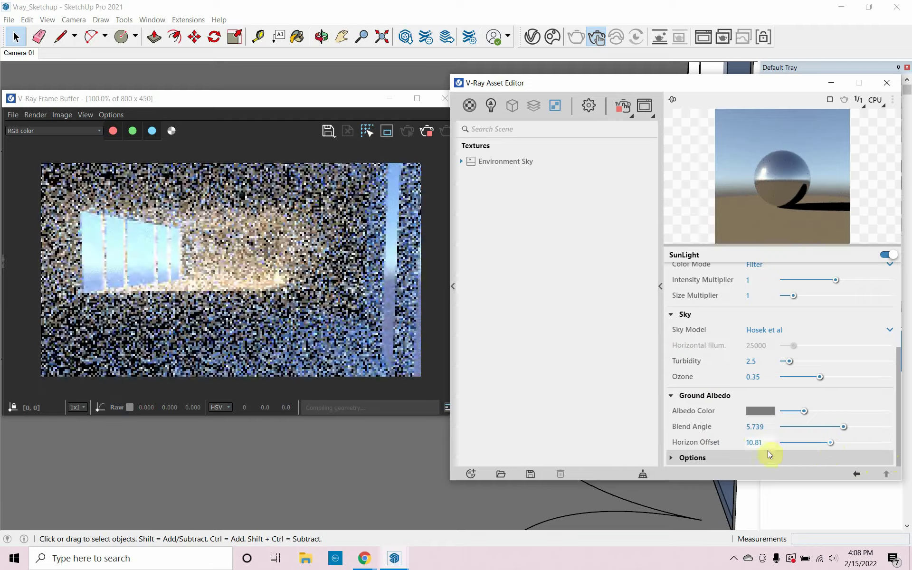
{"action": "left_click", "coordinate": [755, 442]}
{"action": "type", "text": "12"}
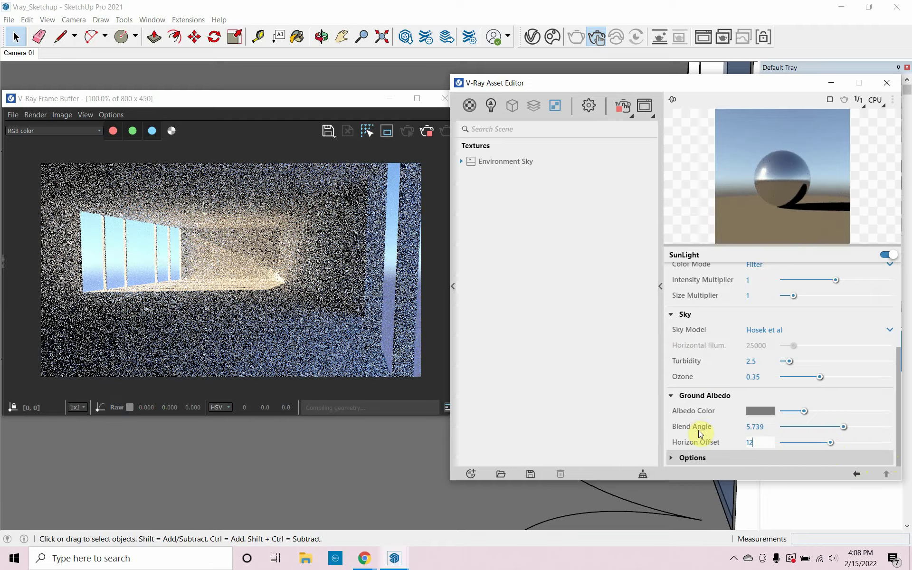
{"action": "key", "text": "Return"}
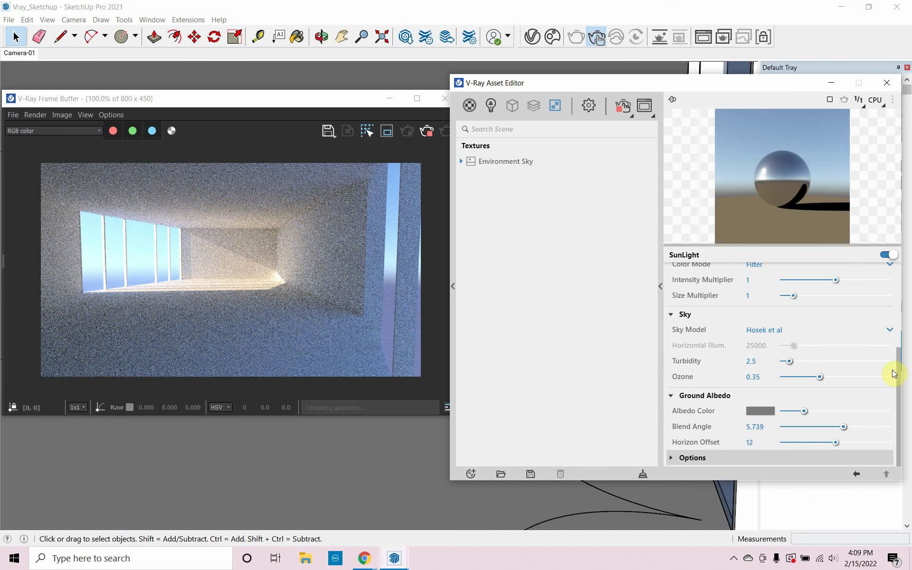
Step: Try an intensity multiplier of 0.65 for the SunLight
{"action": "left_click", "coordinate": [490, 104]}
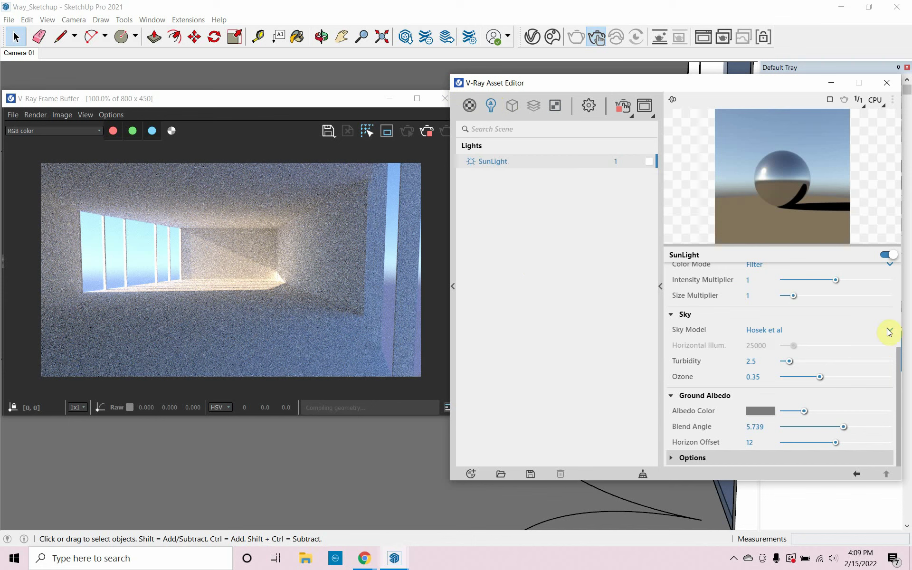
{"action": "scroll", "coordinate": [895, 363], "scroll_direction": "up", "scroll_amount": 3}
{"action": "scroll", "coordinate": [906, 328], "scroll_direction": "up", "scroll_amount": 2}
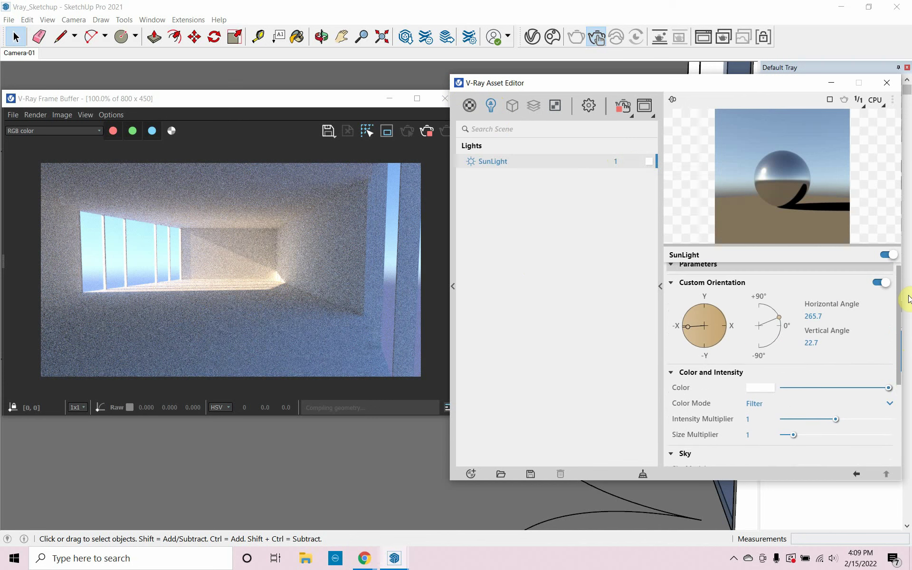
{"action": "scroll", "coordinate": [908, 304], "scroll_direction": "down", "scroll_amount": 1}
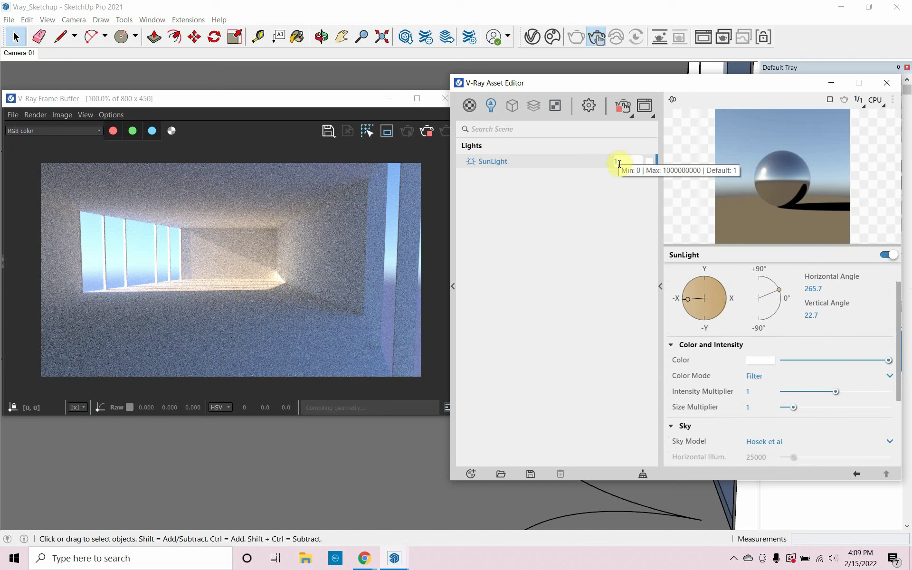
{"action": "left_click", "coordinate": [619, 164]}
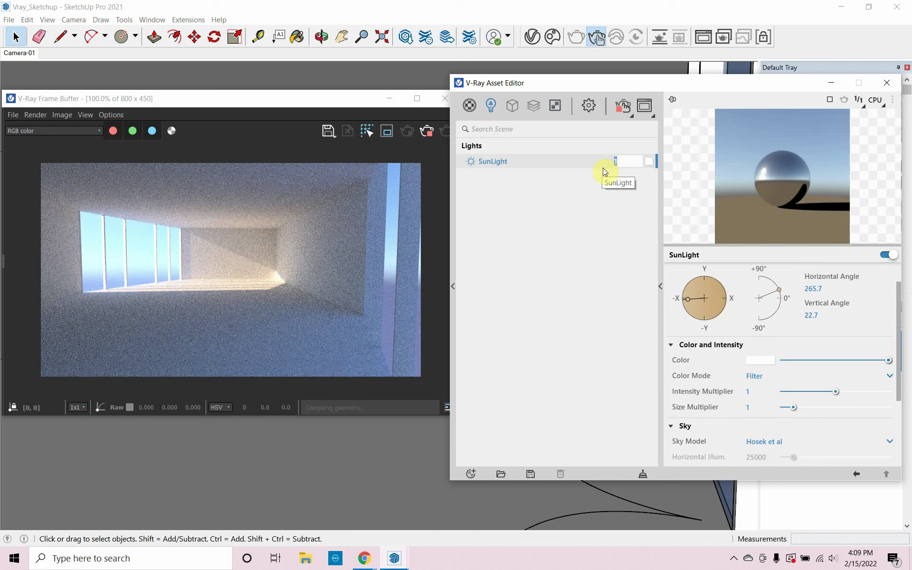
{"action": "type", "text": ".65"}
{"action": "key", "text": "Return"}
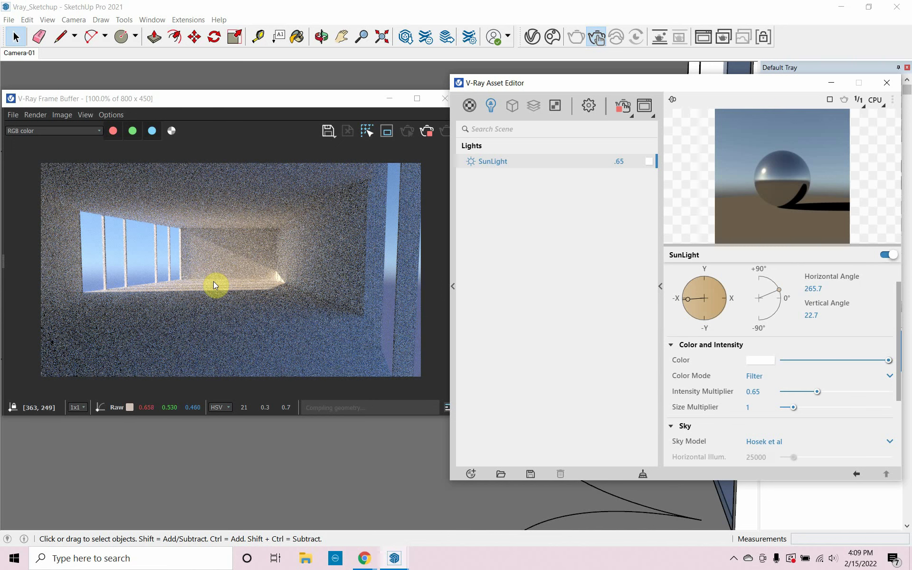
Step: Try an intensity multiplier of 2.5 for the SunLight and set it back to 1
{"action": "left_click_drag", "start_coordinate": [629, 164], "coordinate": [608, 164]}
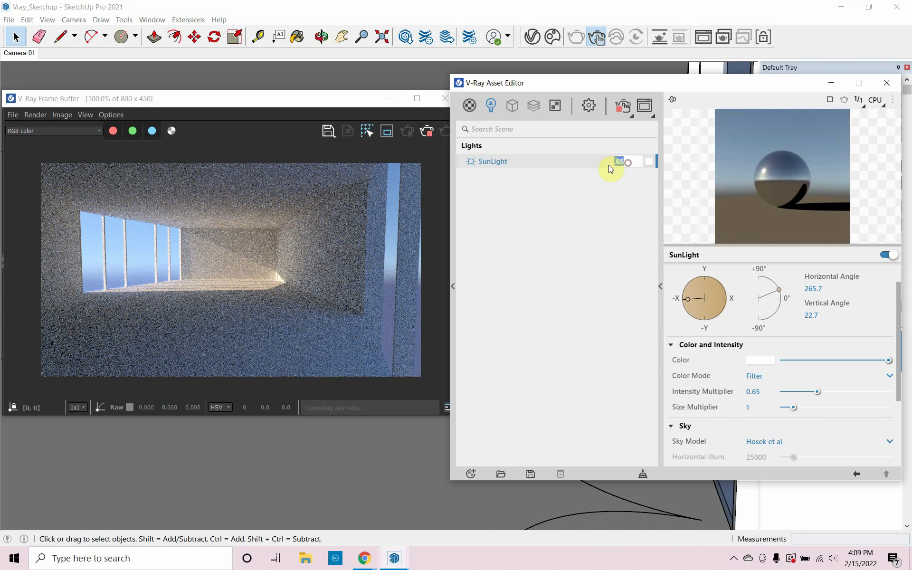
{"action": "type", "text": "2.5"}
{"action": "key", "text": "Return"}
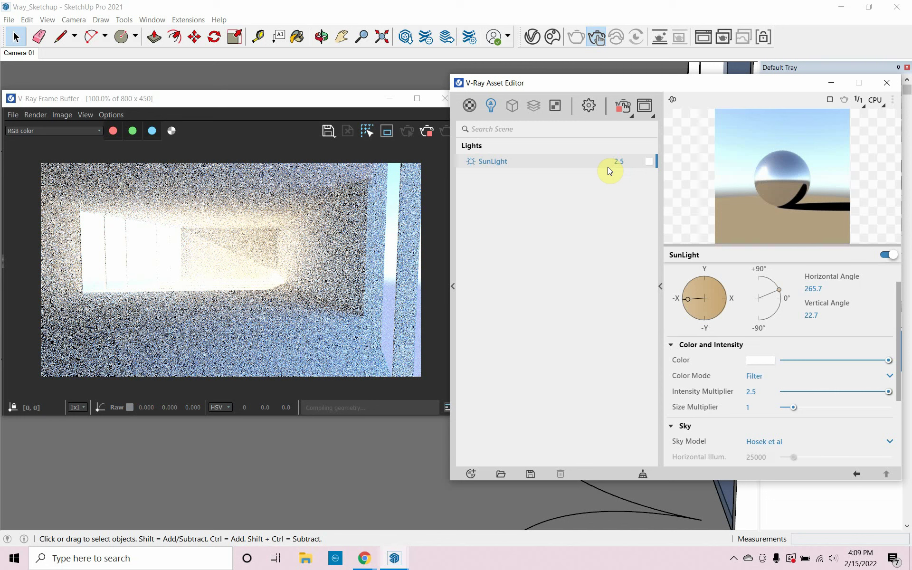
{"action": "left_click", "coordinate": [619, 161]}
{"action": "key", "text": "BackSpace"}
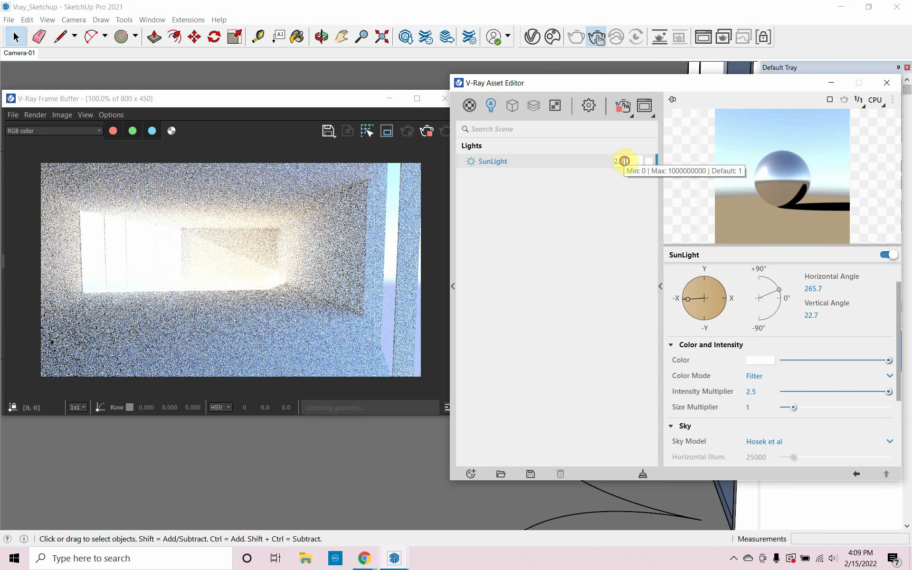
{"action": "type", "text": "1"}
{"action": "key", "text": "Return"}
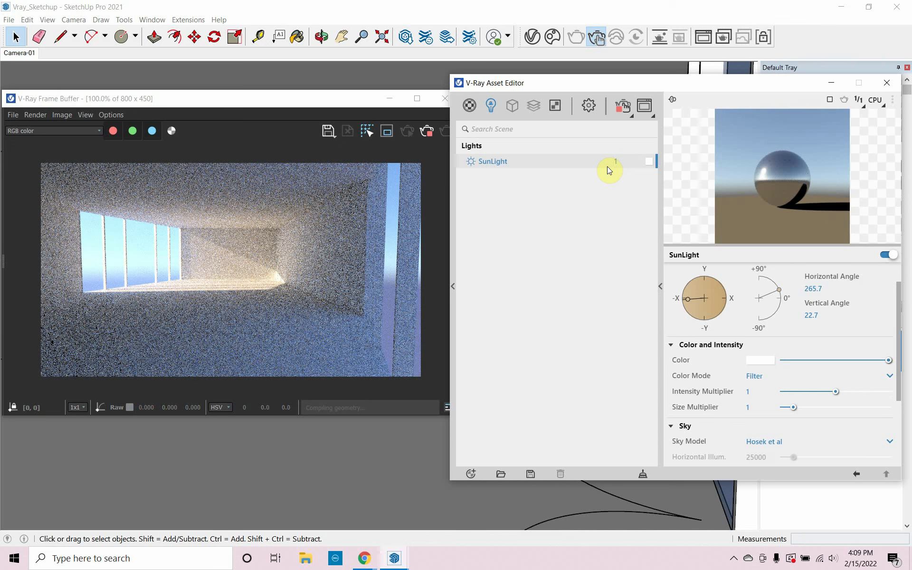
Step: Stop the interactive render and create a new generic V-Ray material named Gray
{"action": "left_click", "coordinate": [621, 106]}
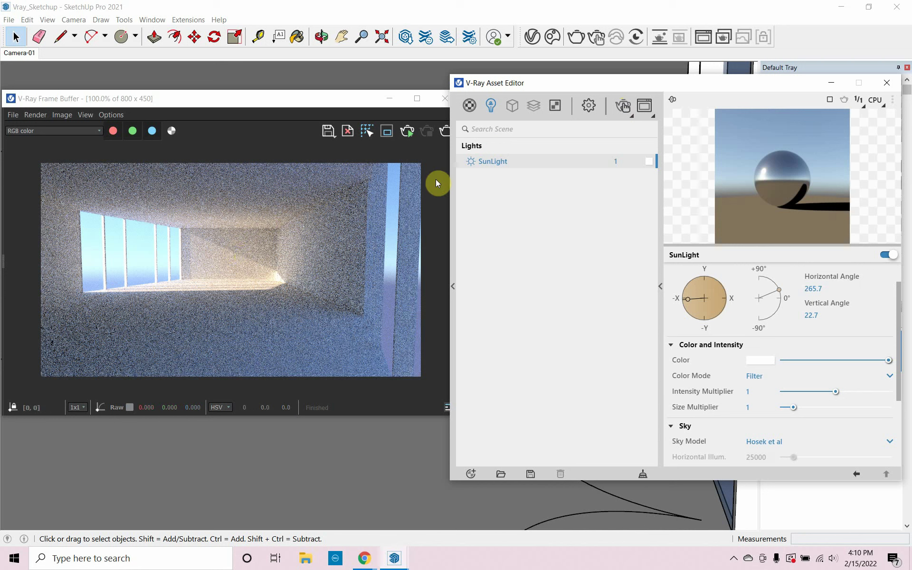
{"action": "left_click", "coordinate": [467, 106]}
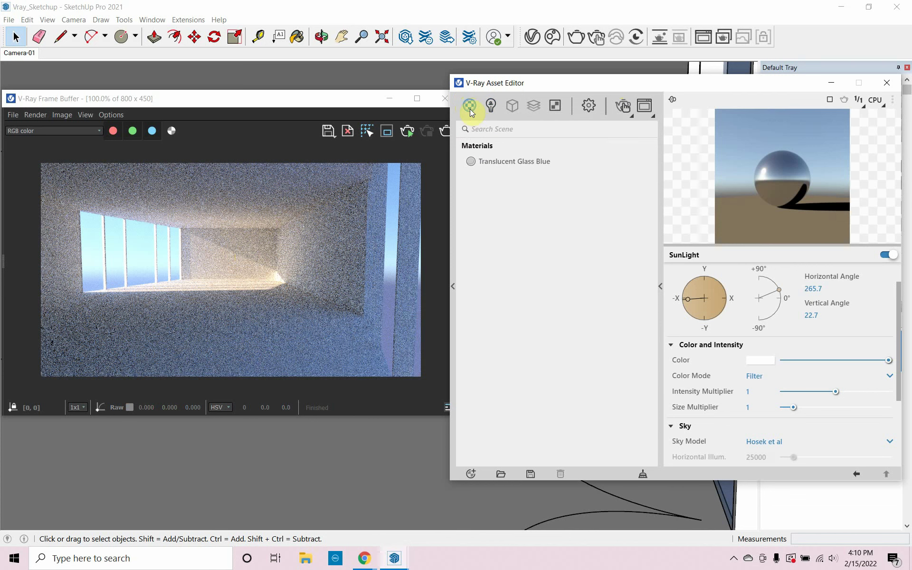
{"action": "right_click", "coordinate": [468, 107]}
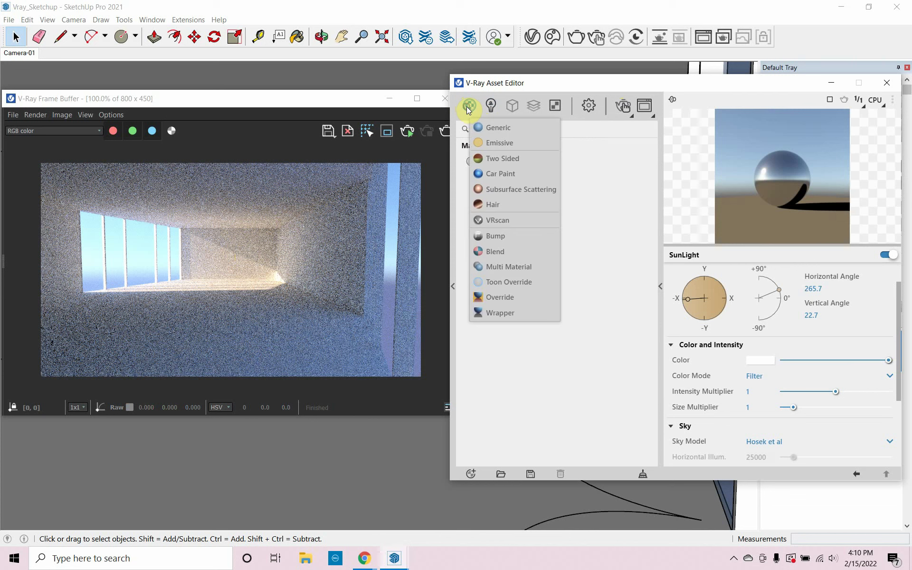
{"action": "left_click", "coordinate": [495, 128]}
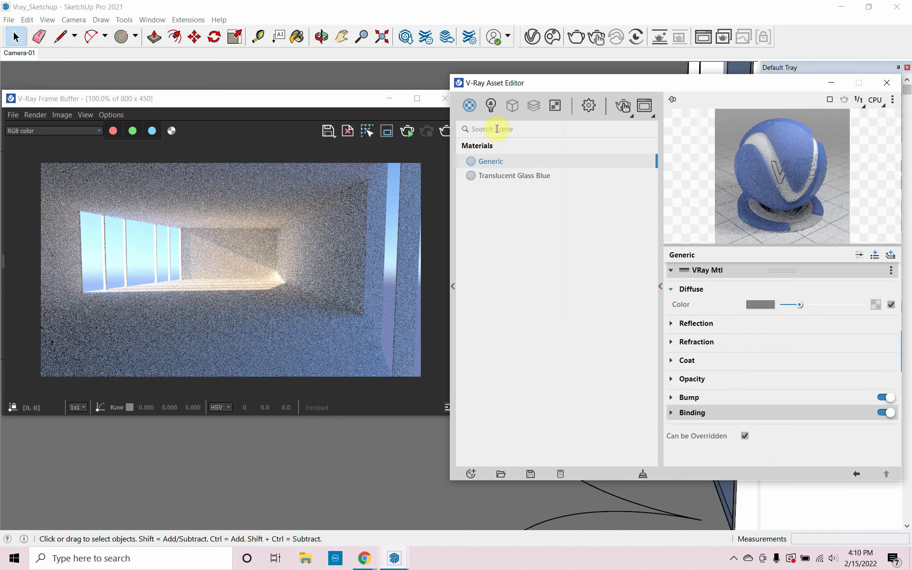
{"action": "double_click", "coordinate": [487, 162]}
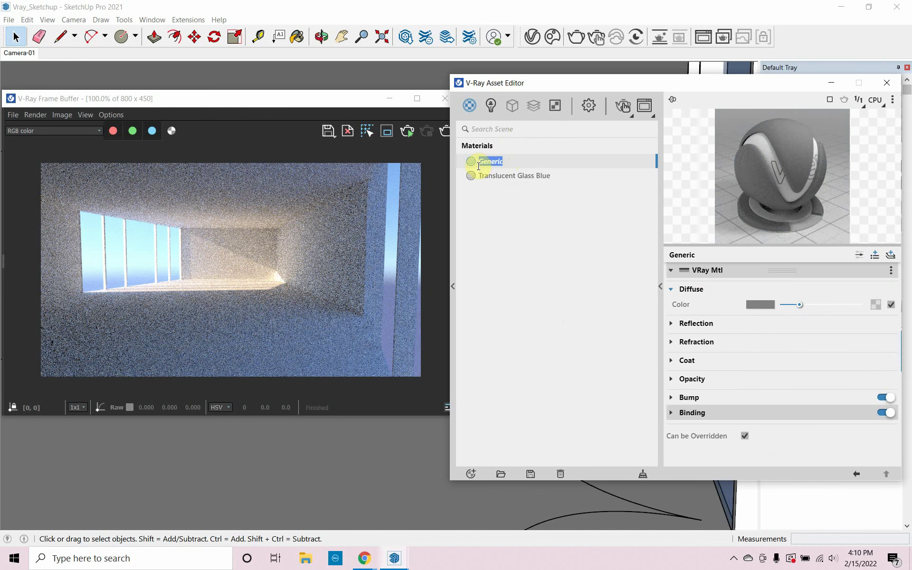
{"action": "type", "text": "Gray"}
Step: Close the frame buffer, apply the Gray material to the room's left and right wall groups, and restart the interactive render
{"action": "left_click", "coordinate": [438, 100]}
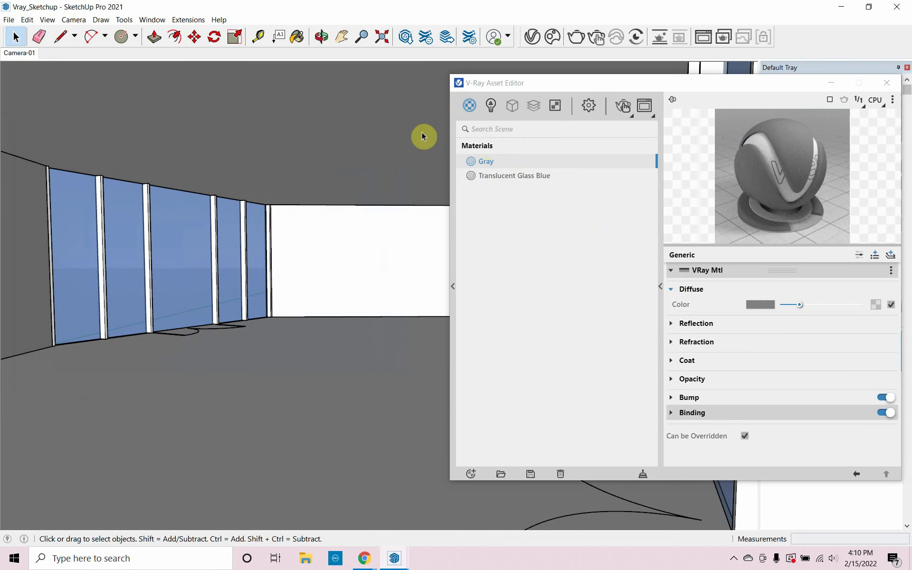
{"action": "left_click_drag", "start_coordinate": [547, 84], "coordinate": [493, 368]}
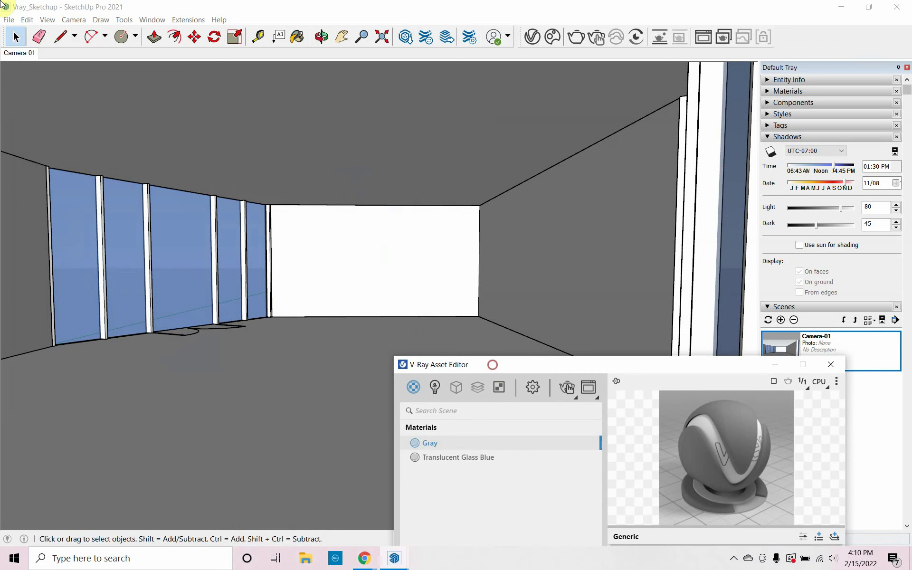
{"action": "left_click", "coordinate": [507, 284]}
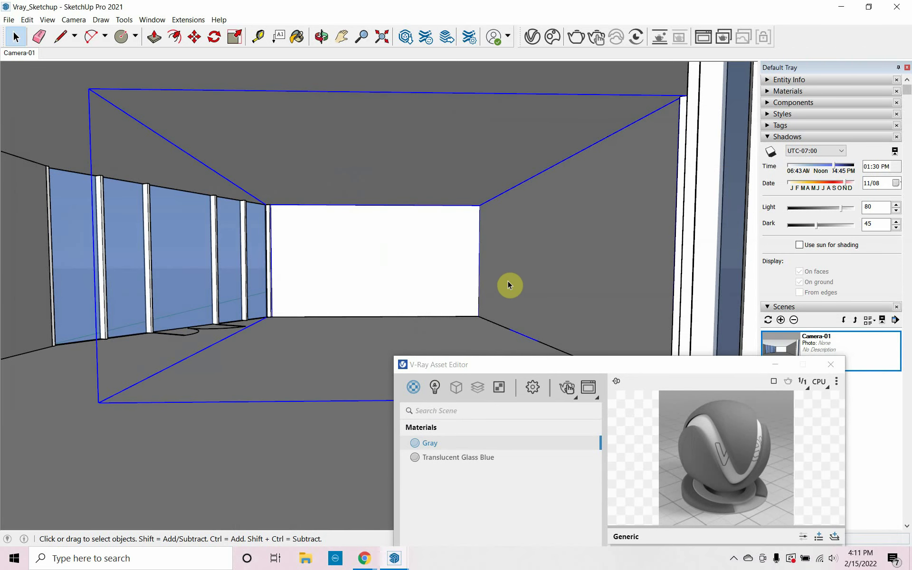
{"action": "left_click", "coordinate": [22, 264], "text": "shift"}
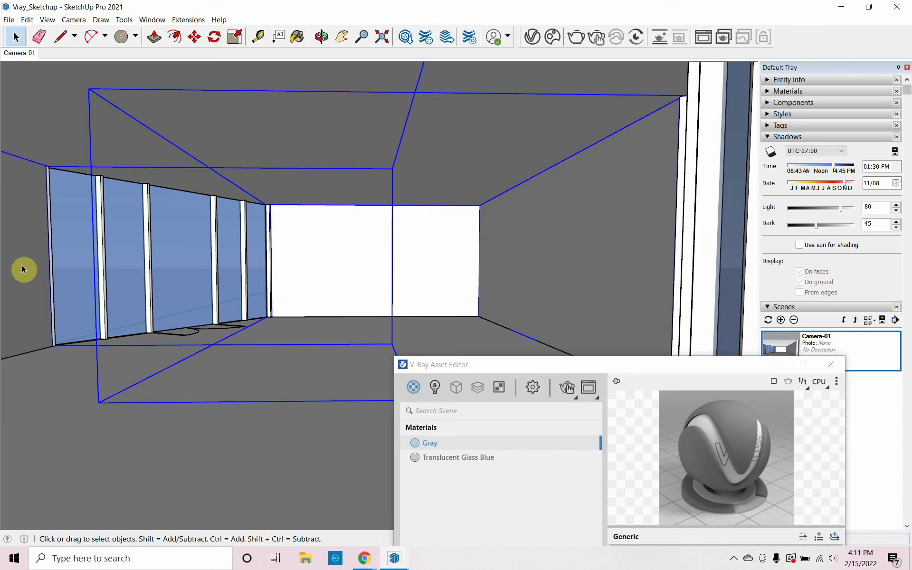
{"action": "left_click_drag", "start_coordinate": [521, 366], "coordinate": [514, 102]}
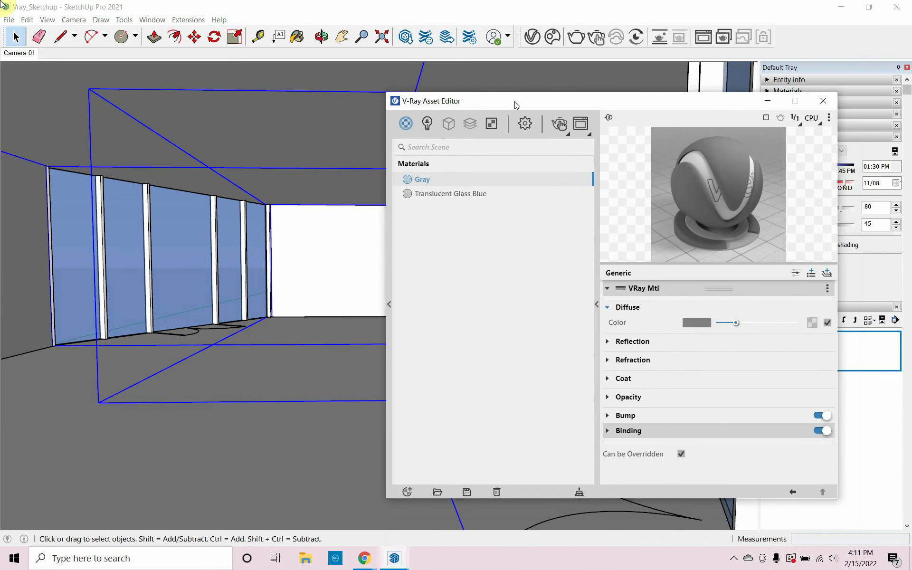
{"action": "right_click", "coordinate": [469, 181]}
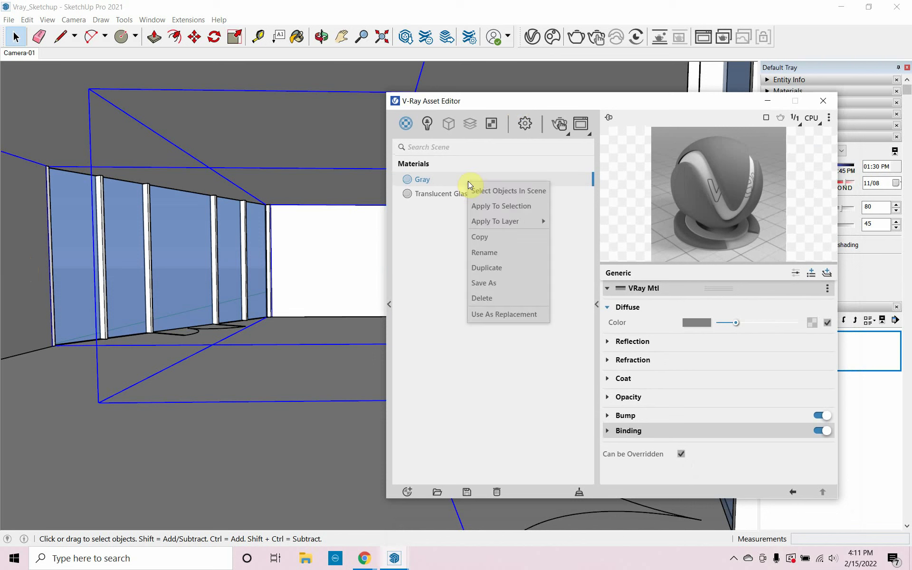
{"action": "left_click", "coordinate": [486, 206]}
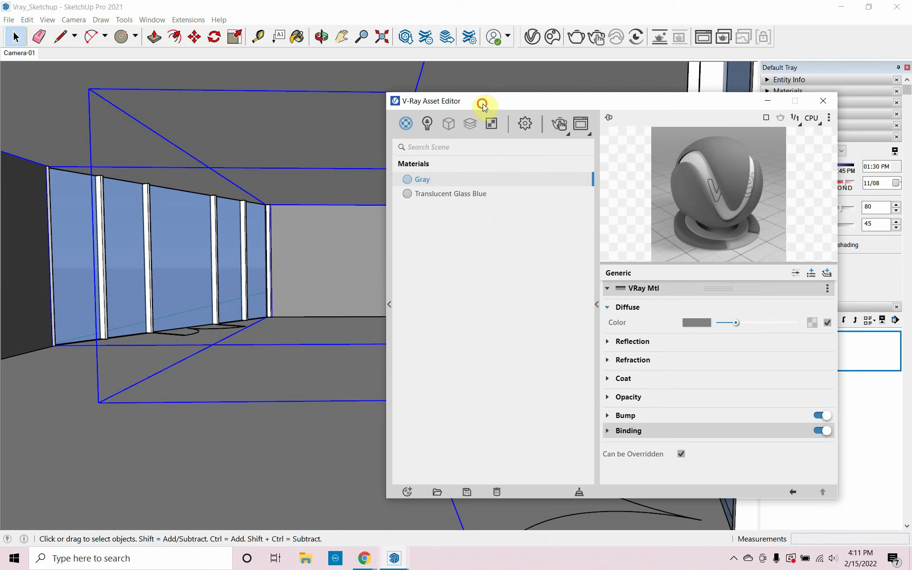
{"action": "left_click_drag", "start_coordinate": [483, 103], "coordinate": [459, 97]}
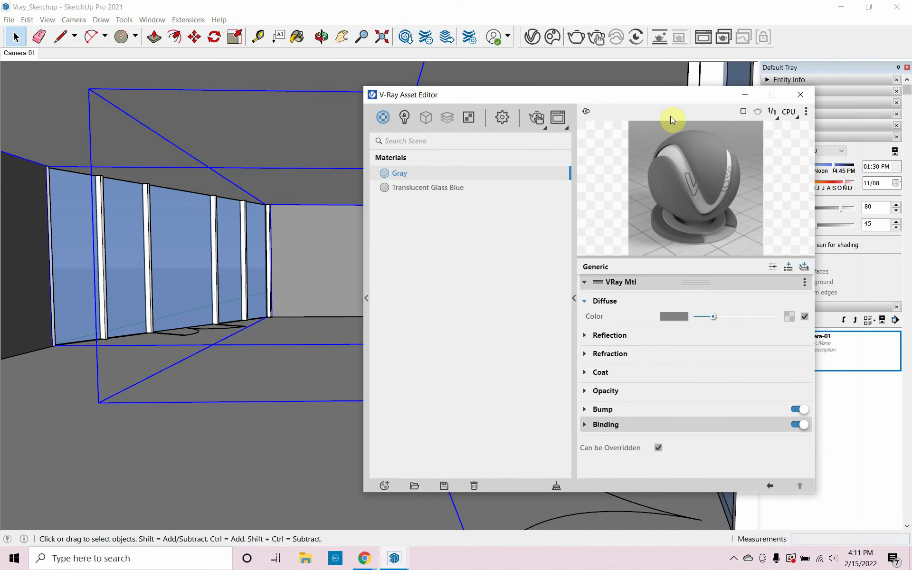
{"action": "left_click", "coordinate": [534, 117]}
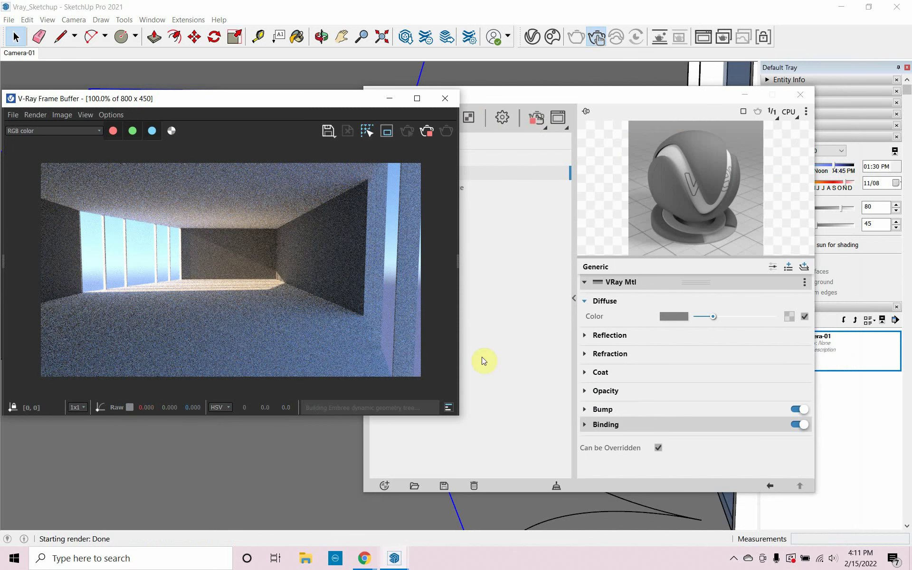
Step: Try red and cyan diffuse colors on the Gray material and settle on a gray of about RGB 0.542, 0.556, 0.558
{"action": "left_click", "coordinate": [666, 317]}
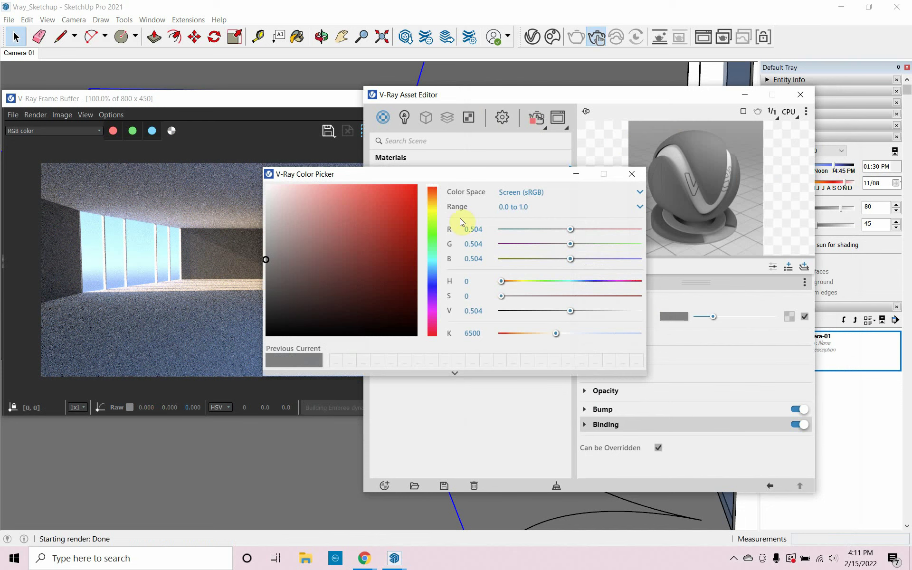
{"action": "left_click_drag", "start_coordinate": [411, 182], "coordinate": [590, 204]}
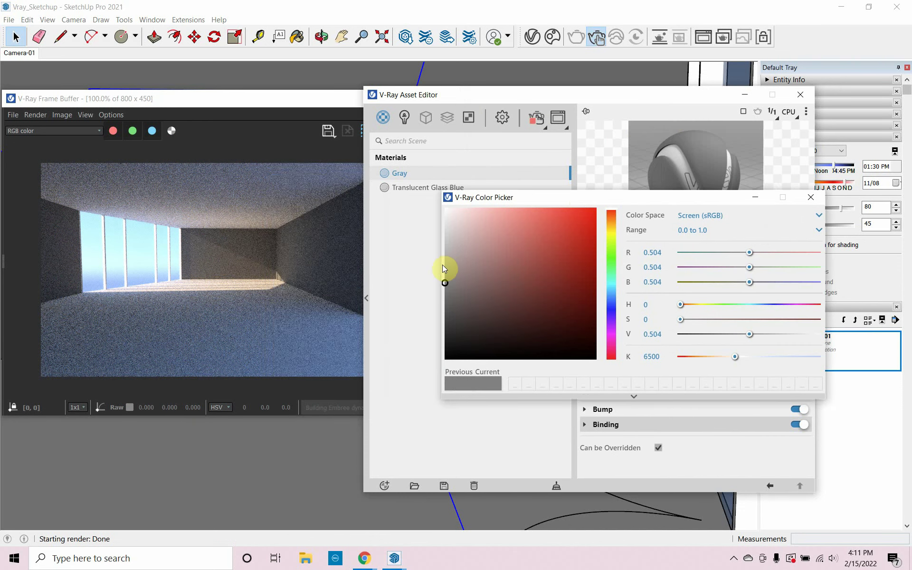
{"action": "left_click_drag", "start_coordinate": [517, 280], "coordinate": [556, 240]}
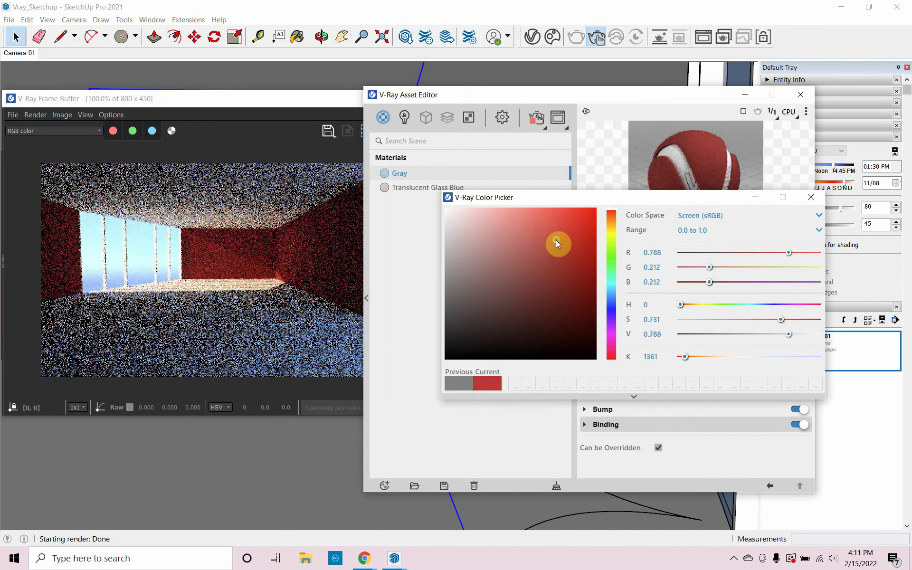
{"action": "left_click", "coordinate": [577, 214]}
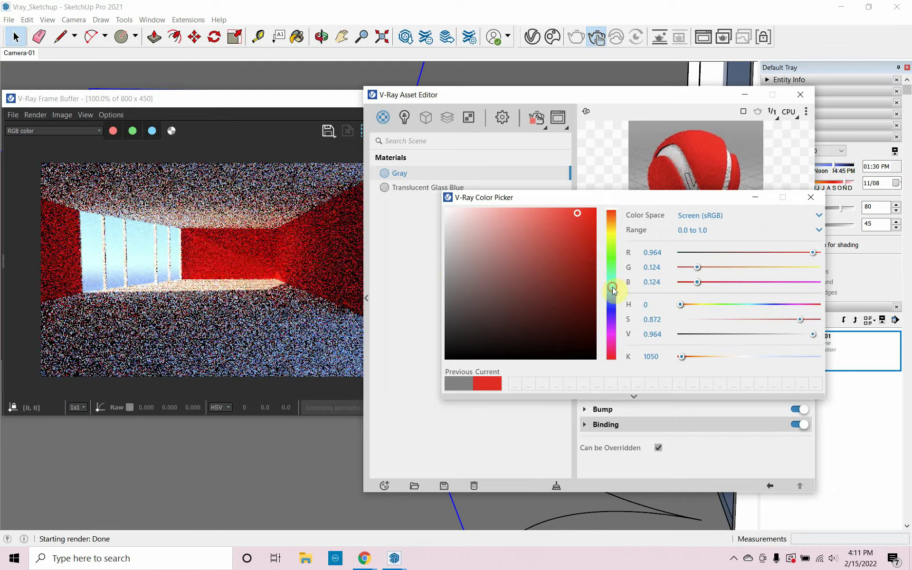
{"action": "left_click", "coordinate": [612, 288]}
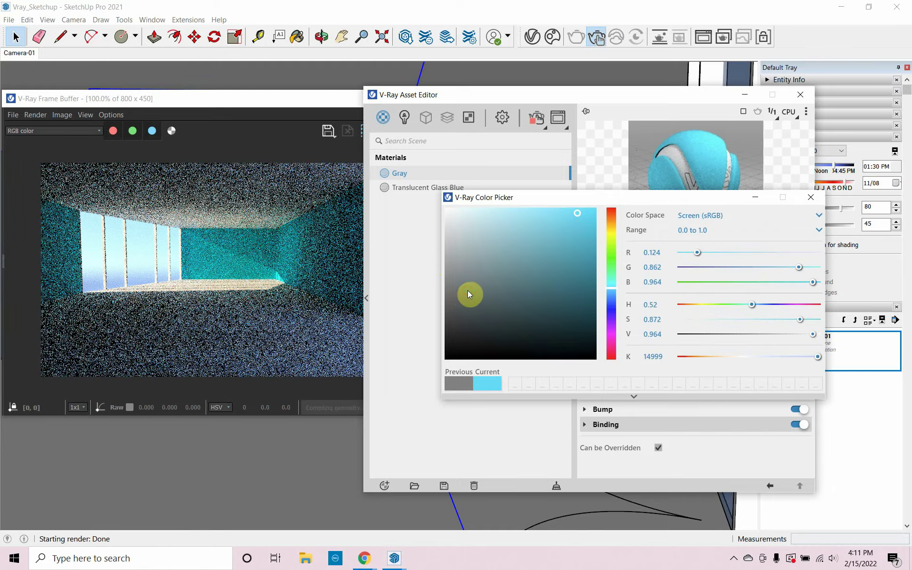
{"action": "left_click", "coordinate": [460, 291]}
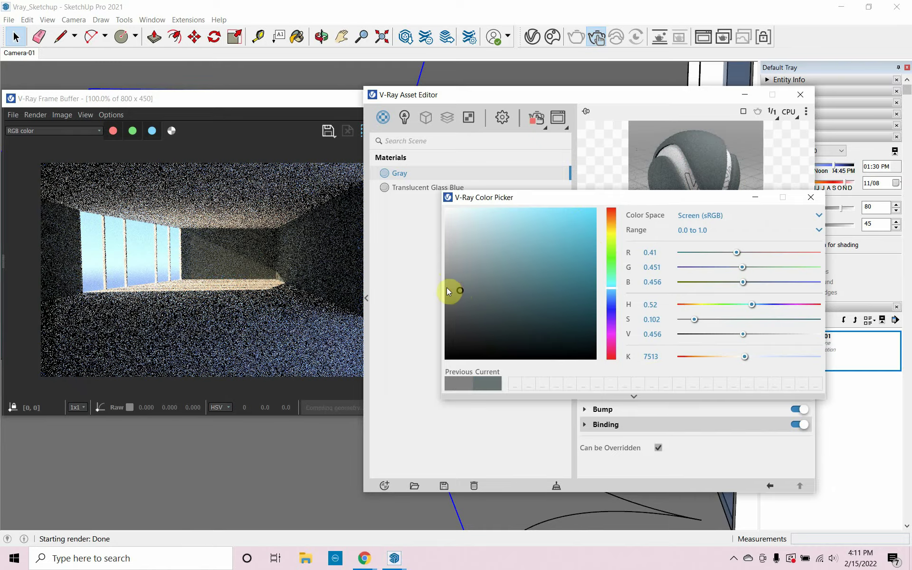
{"action": "left_click", "coordinate": [448, 286]}
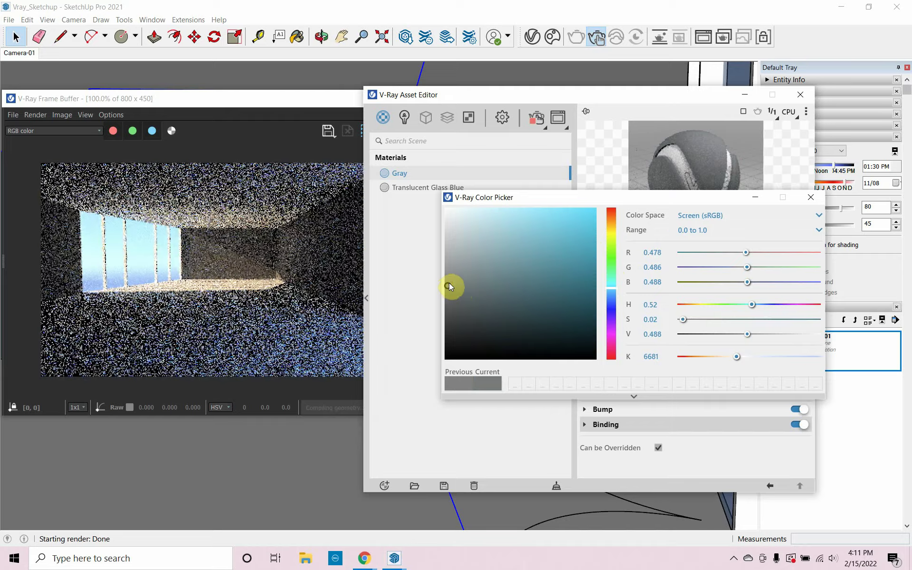
{"action": "left_click", "coordinate": [449, 274]}
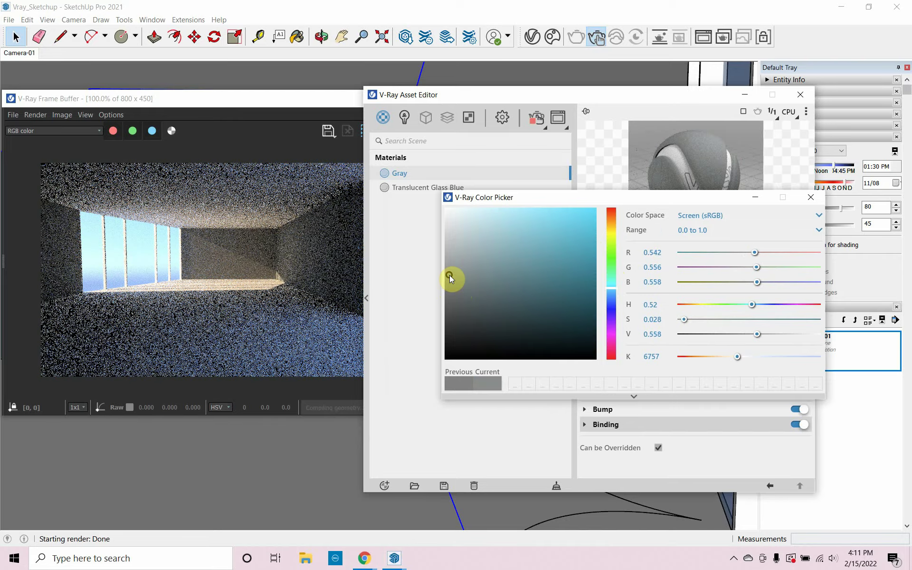
{"action": "left_click", "coordinate": [811, 199]}
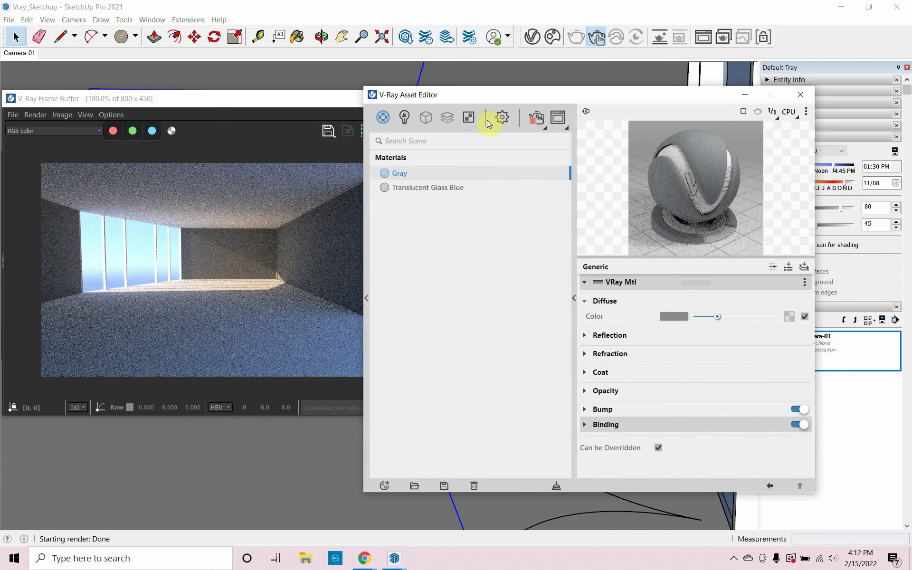
Step: Create another generic V-Ray material and name it White, moving the Asset Editor clear of the render
{"action": "left_click_drag", "start_coordinate": [496, 94], "coordinate": [564, 95]}
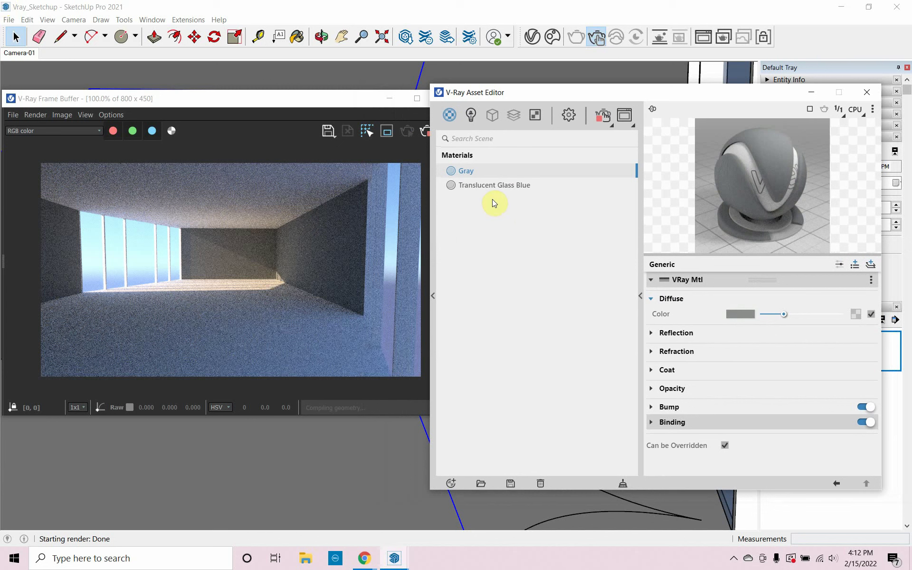
{"action": "left_click", "coordinate": [449, 118]}
{"action": "left_click", "coordinate": [460, 134]}
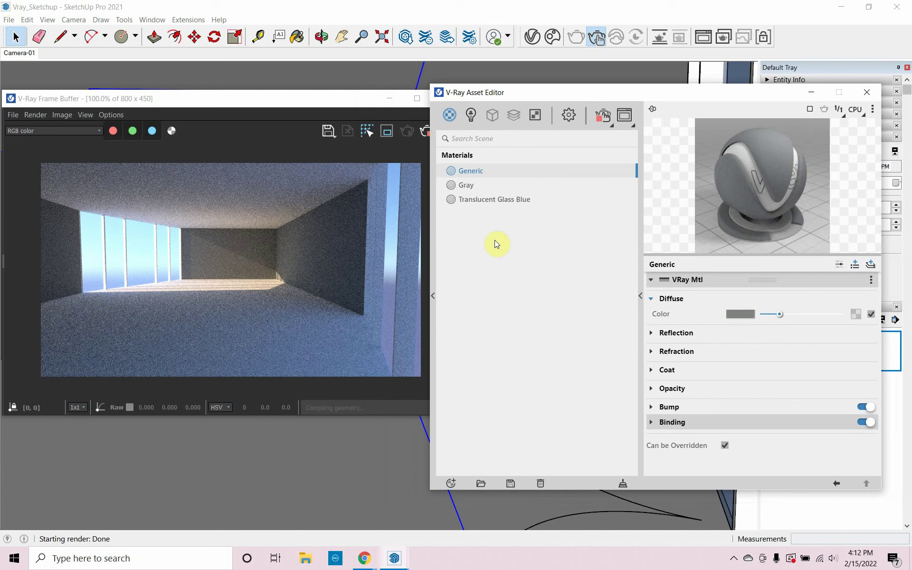
{"action": "double_click", "coordinate": [478, 171]}
{"action": "type", "text": "White"}
{"action": "key", "text": "Return"}
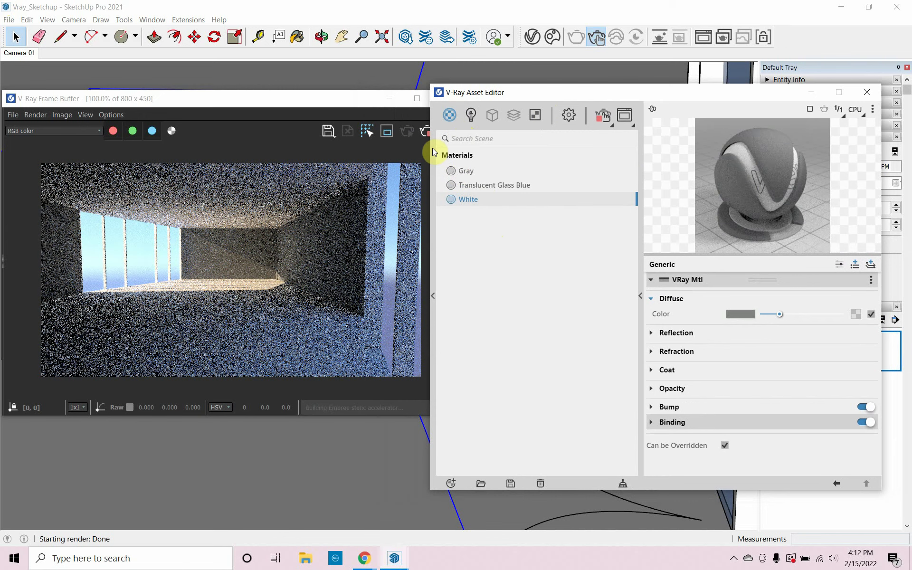
Step: Select the room's ceiling in the model and apply the White material to it, bringing the render window back alongside
{"action": "left_click_drag", "start_coordinate": [332, 97], "coordinate": [300, 99]}
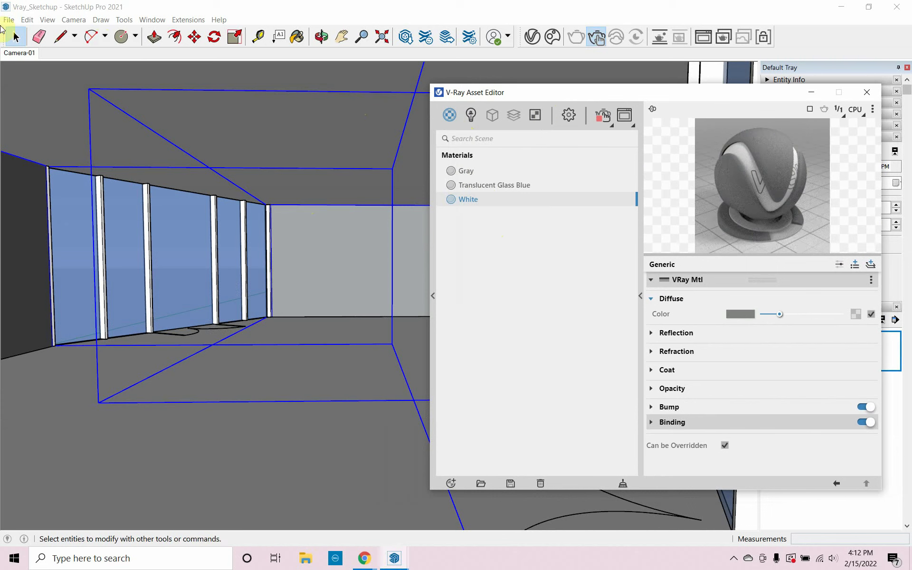
{"action": "left_click", "coordinate": [52, 98]}
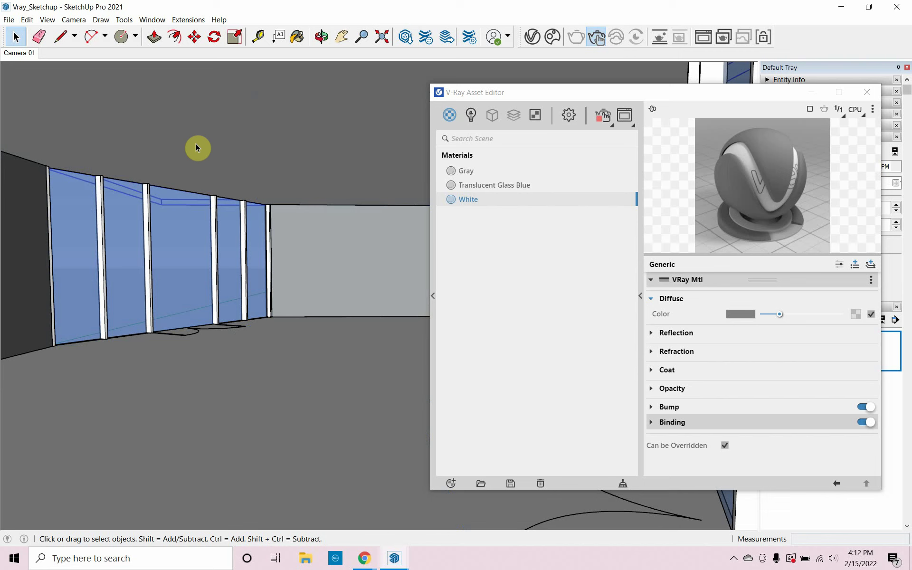
{"action": "left_click", "coordinate": [229, 147]}
{"action": "left_click", "coordinate": [625, 118]}
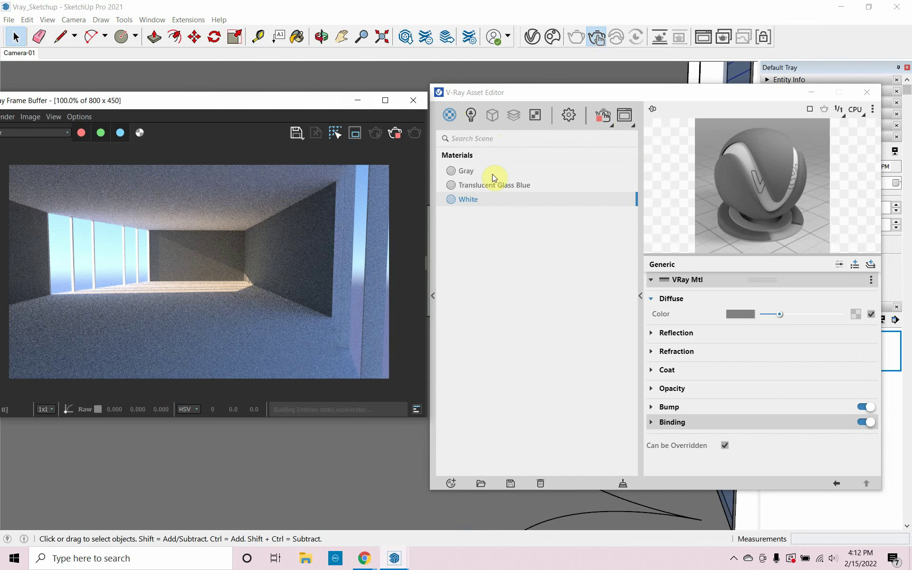
{"action": "right_click", "coordinate": [485, 200]}
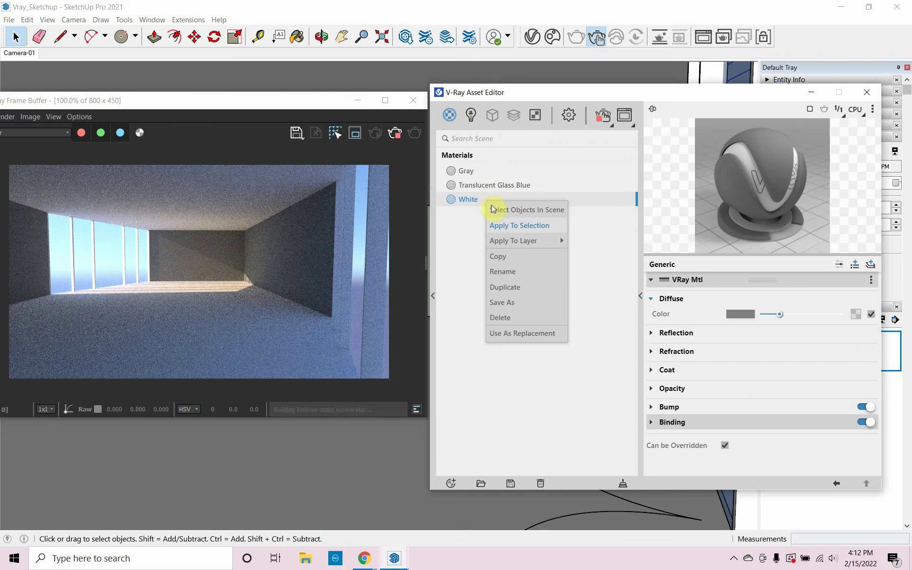
{"action": "left_click", "coordinate": [509, 225]}
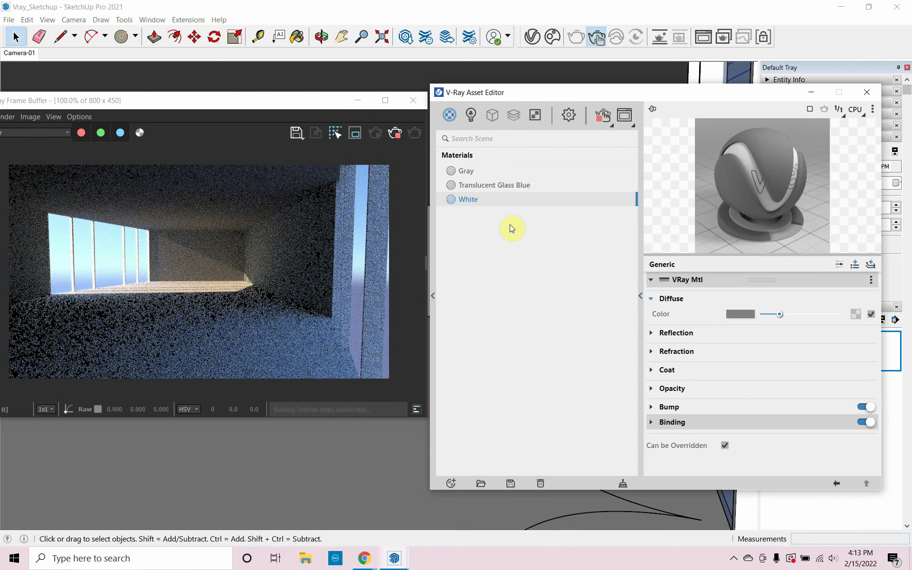
Step: Set the White material's diffuse color to near-white, about RGB 0.991, 0.987, 0.987
{"action": "left_click", "coordinate": [737, 314]}
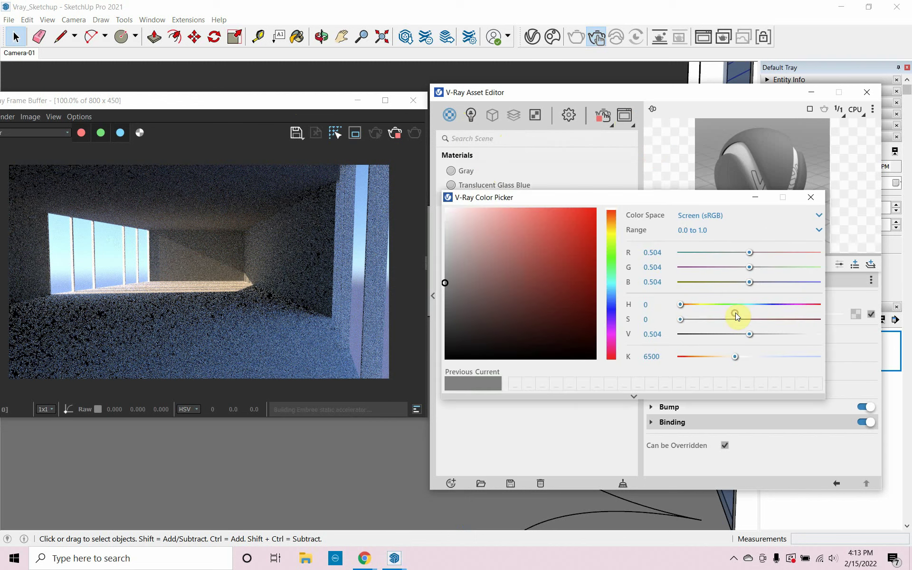
{"action": "left_click", "coordinate": [445, 209]}
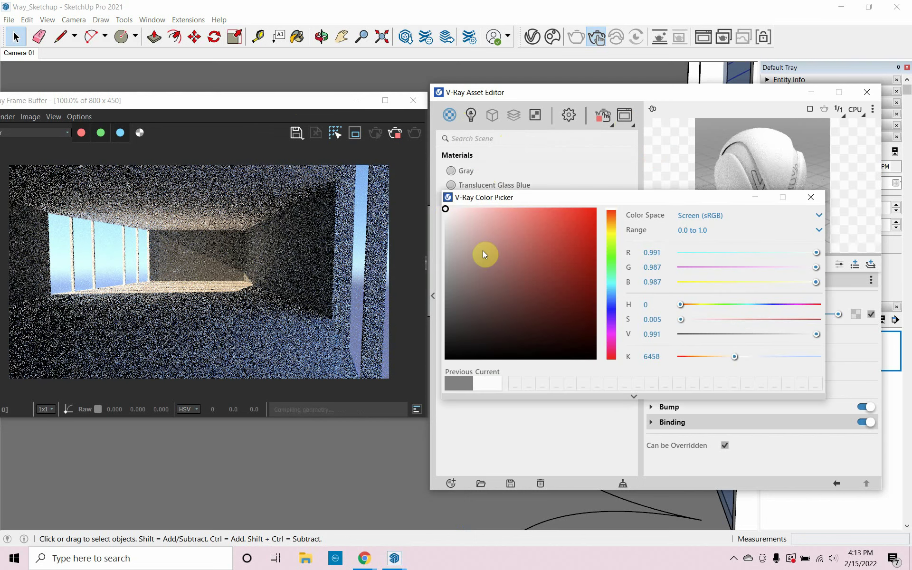
{"action": "left_click", "coordinate": [810, 198]}
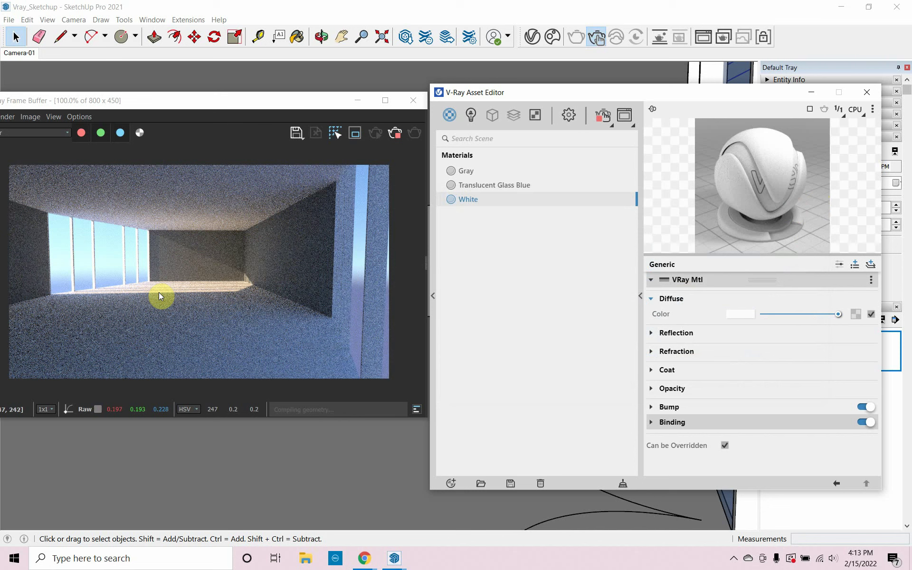
Step: Duplicate the White material and rename the copy Floor Reflective
{"action": "right_click", "coordinate": [473, 202]}
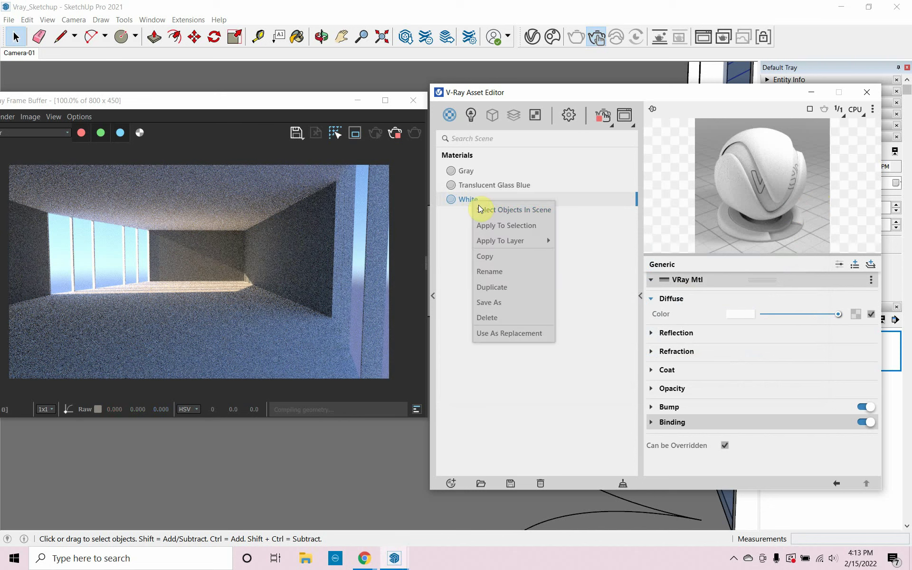
{"action": "left_click", "coordinate": [501, 287]}
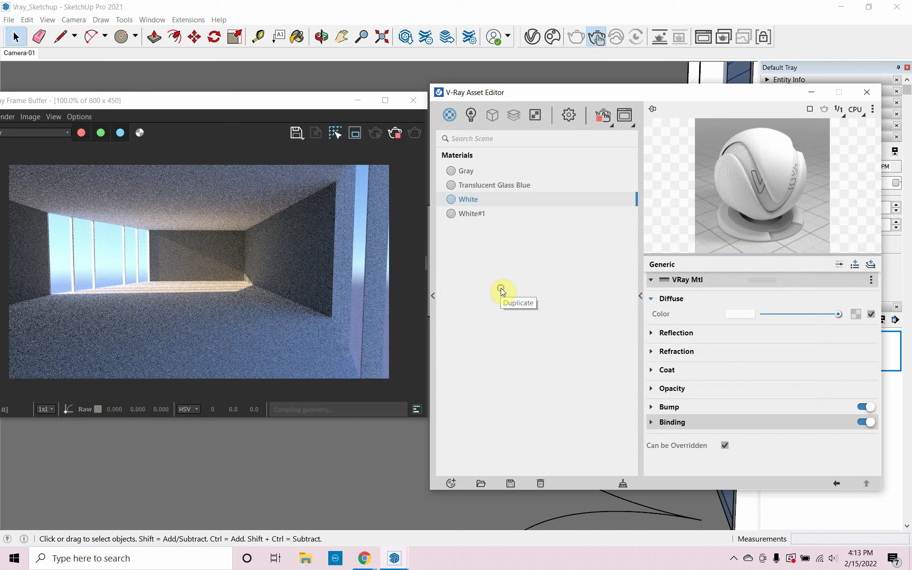
{"action": "left_click", "coordinate": [475, 215]}
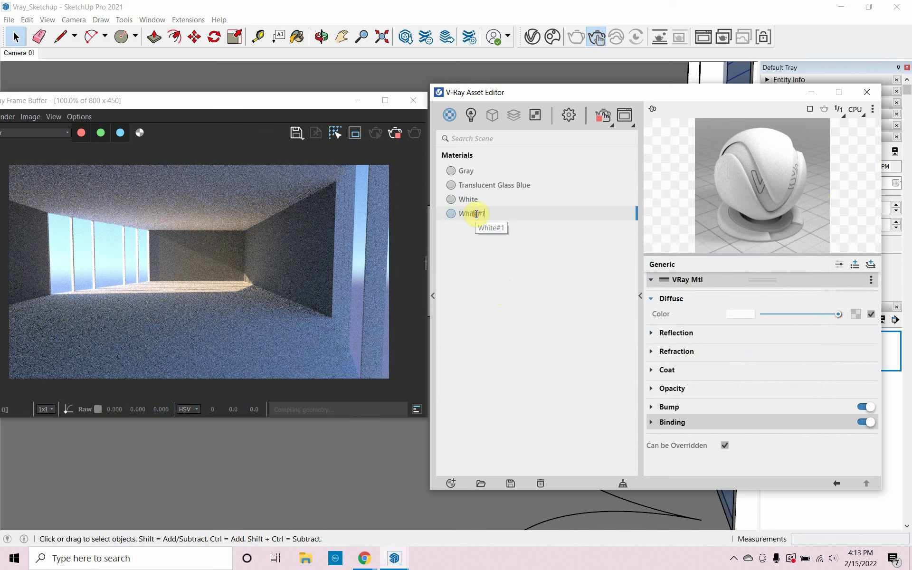
{"action": "left_click", "coordinate": [463, 215]}
{"action": "type", "text": "Floor"}
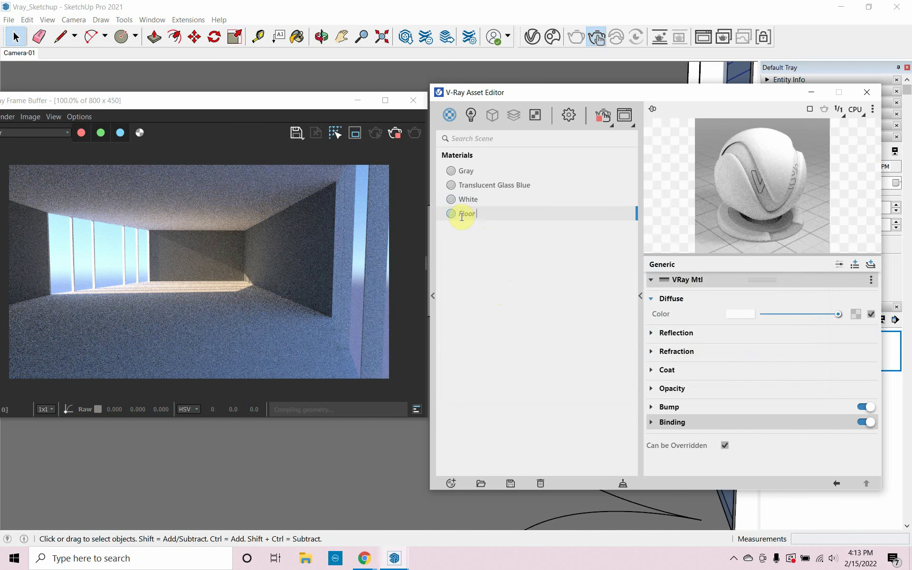
{"action": "type", "text": " Reflective"}
{"action": "key", "text": "Return"}
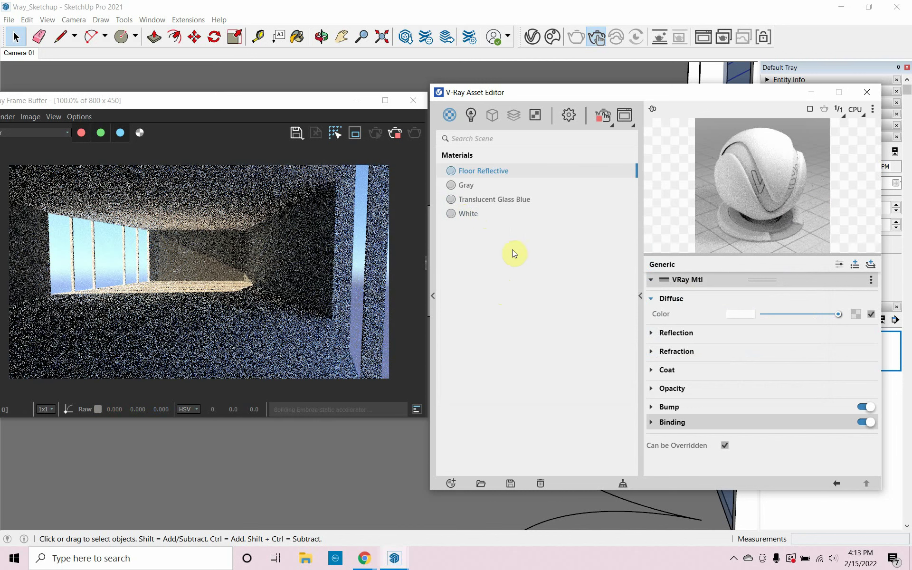
Step: Raise the Floor Reflective material's reflection color to light gray and apply the material to the room's floor
{"action": "left_click", "coordinate": [650, 333]}
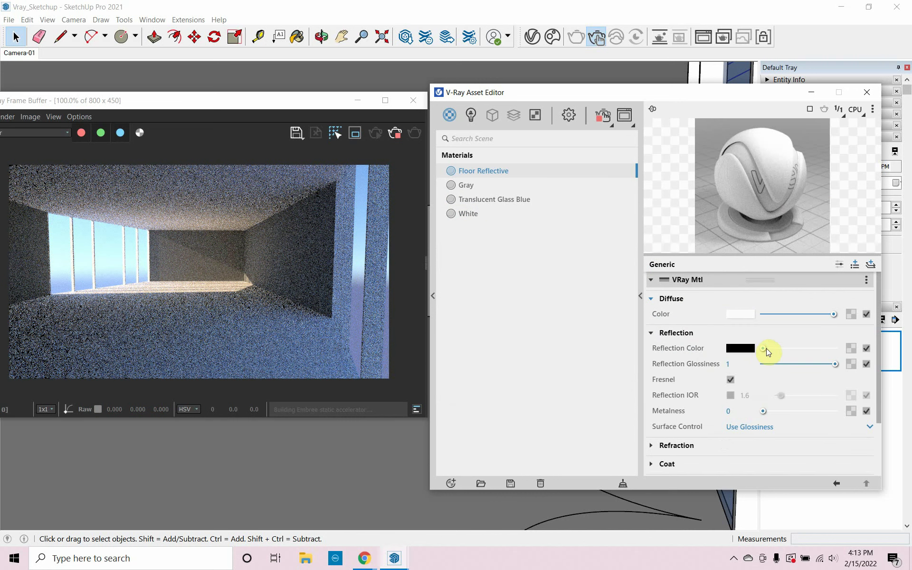
{"action": "left_click_drag", "start_coordinate": [765, 349], "coordinate": [817, 350]}
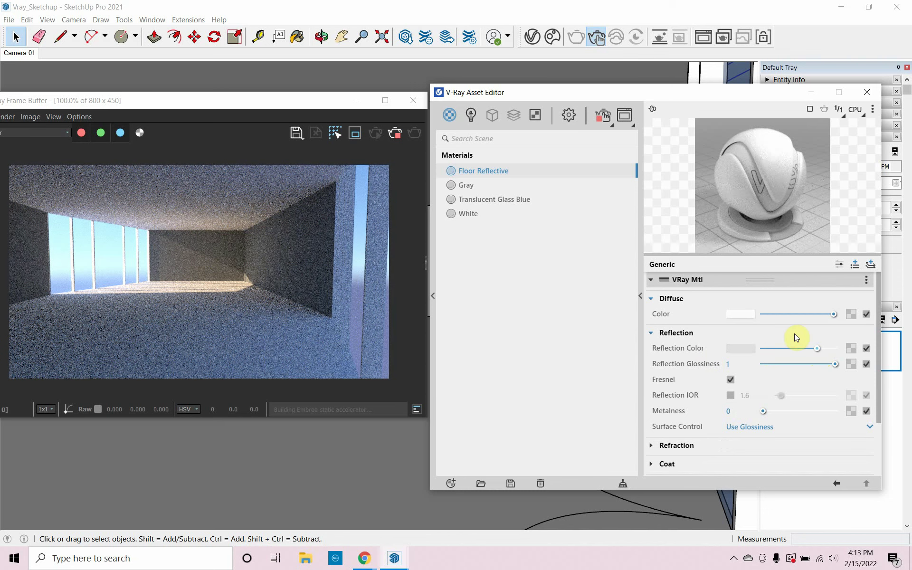
{"action": "left_click", "coordinate": [341, 462]}
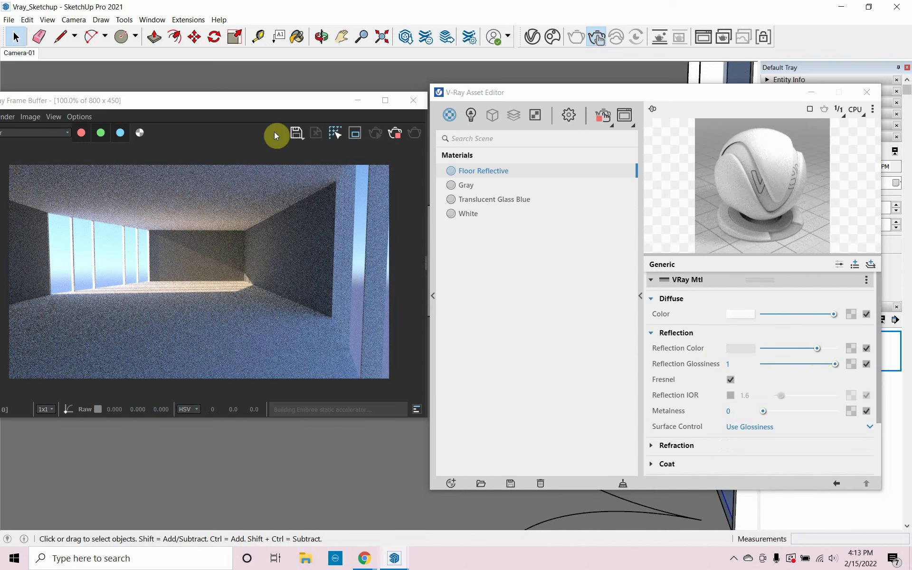
{"action": "left_click_drag", "start_coordinate": [266, 106], "coordinate": [696, 148]}
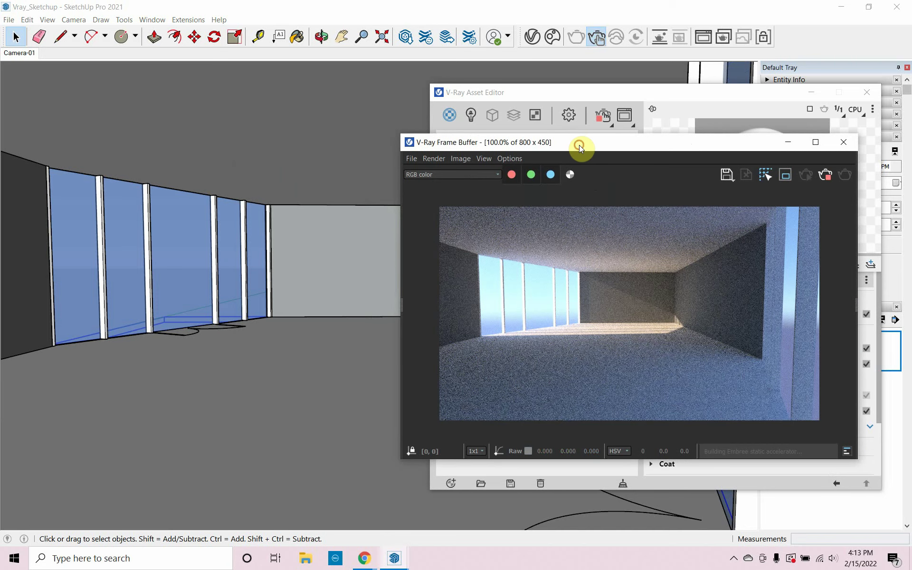
{"action": "left_click_drag", "start_coordinate": [579, 145], "coordinate": [162, 125]}
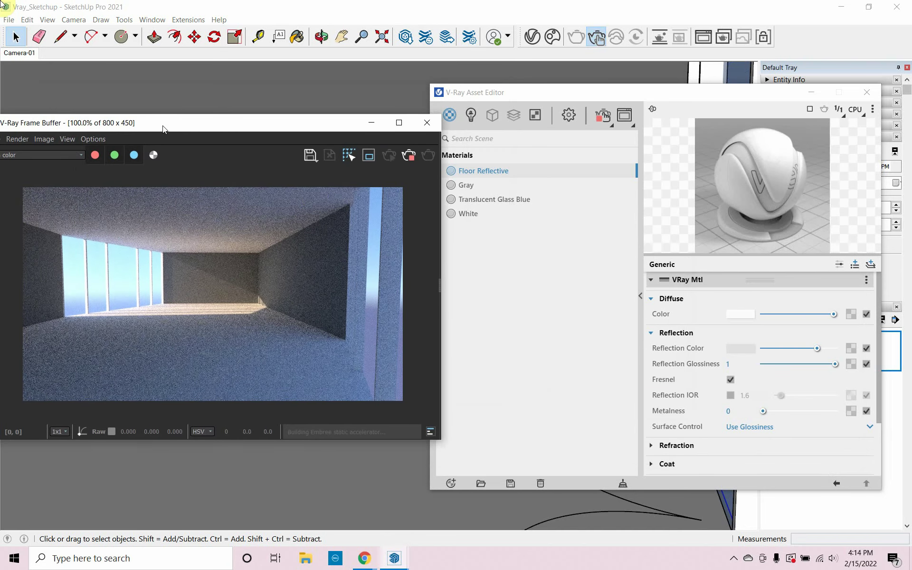
{"action": "right_click", "coordinate": [478, 171]}
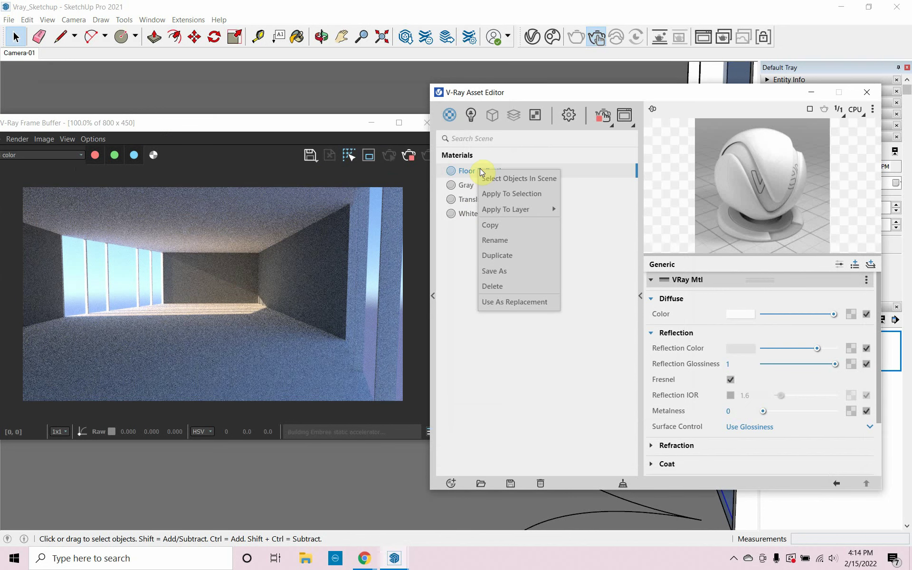
{"action": "left_click", "coordinate": [499, 193]}
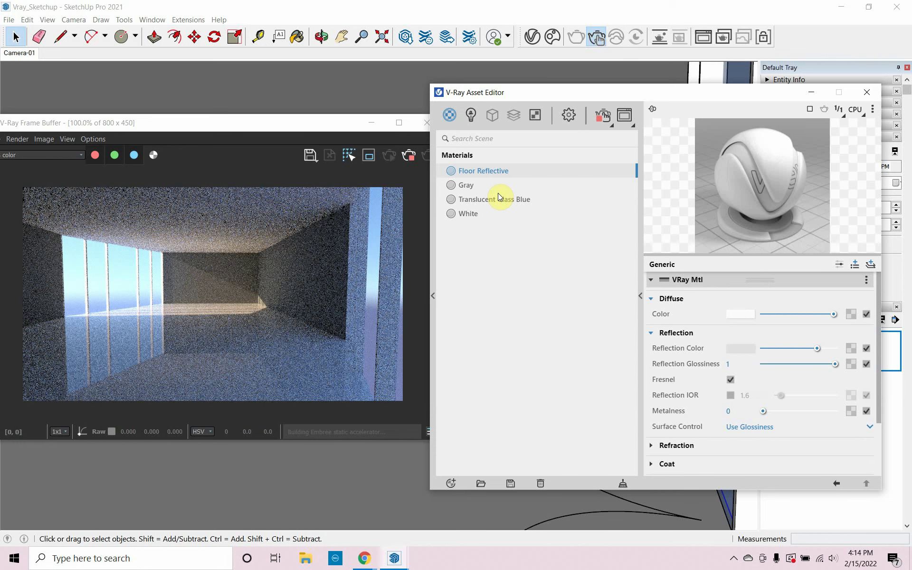
Step: Arrange the render and Asset Editor windows side by side, stop the interactive render, and run a production render of the interior
{"action": "left_click_drag", "start_coordinate": [652, 98], "coordinate": [662, 96]}
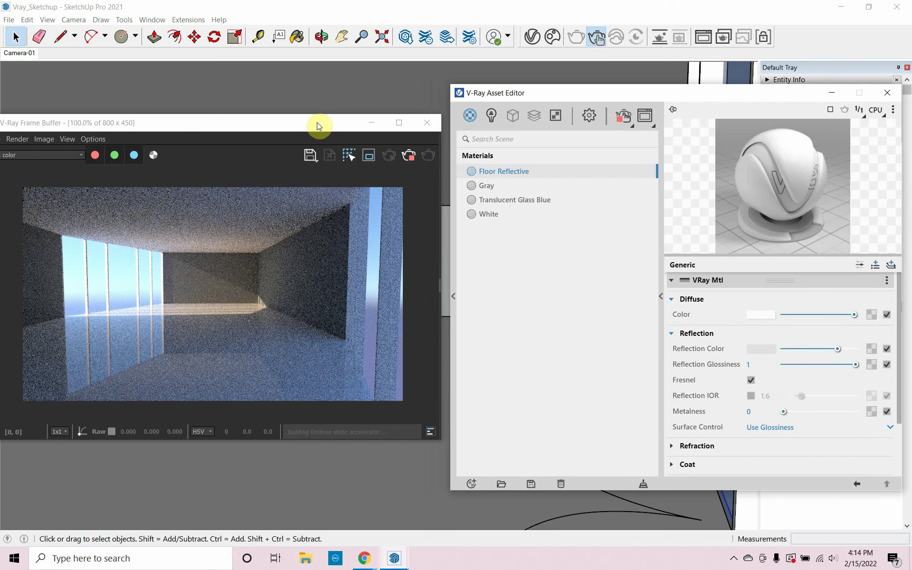
{"action": "left_click_drag", "start_coordinate": [317, 123], "coordinate": [349, 116]}
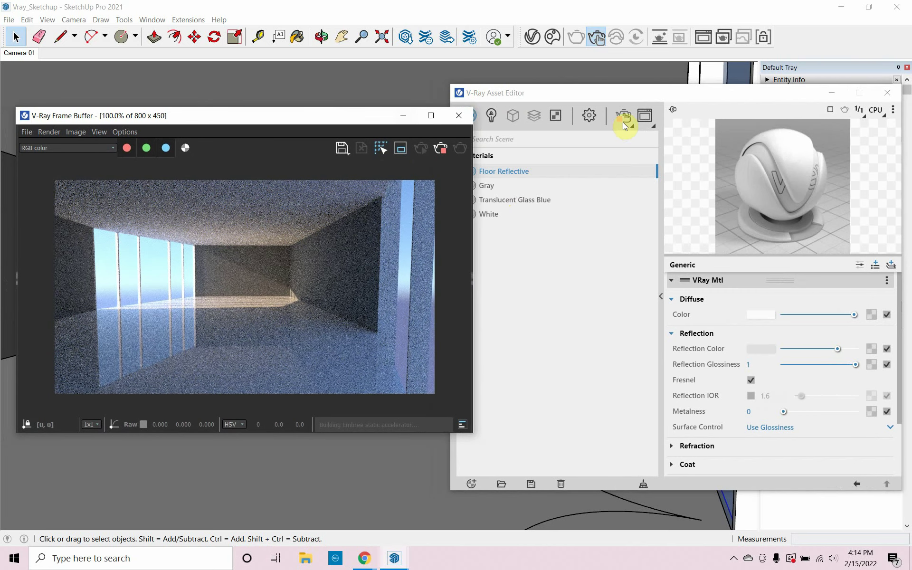
{"action": "left_click", "coordinate": [617, 120]}
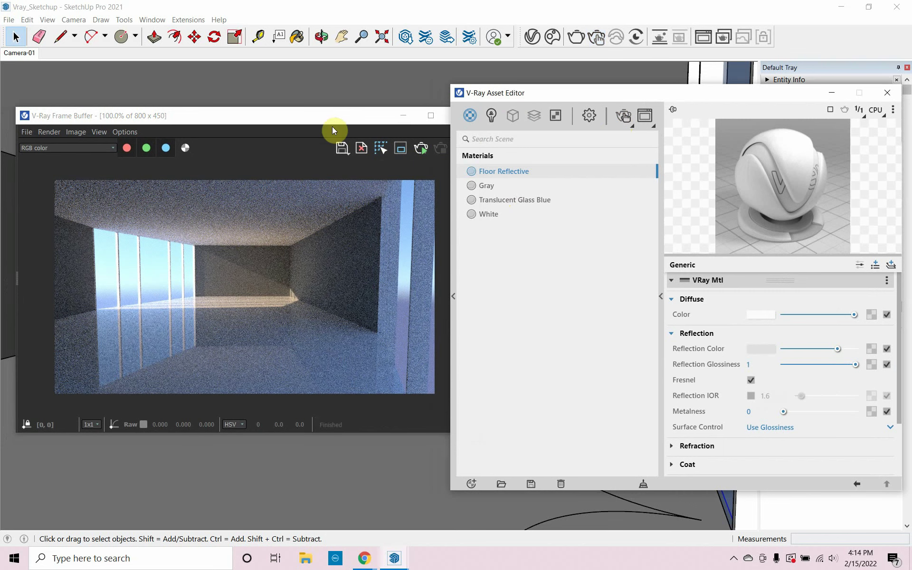
{"action": "left_click_drag", "start_coordinate": [324, 119], "coordinate": [325, 110]}
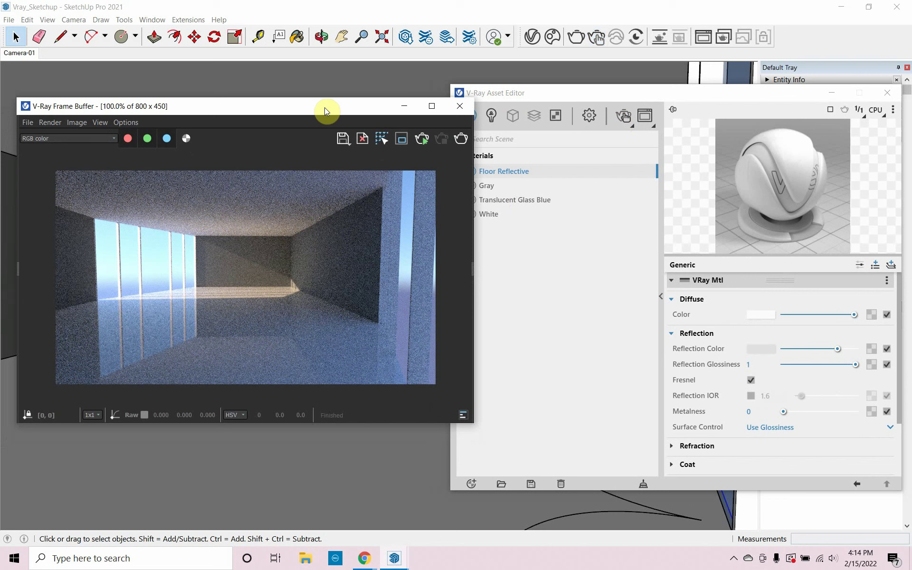
{"action": "left_click", "coordinate": [631, 127]}
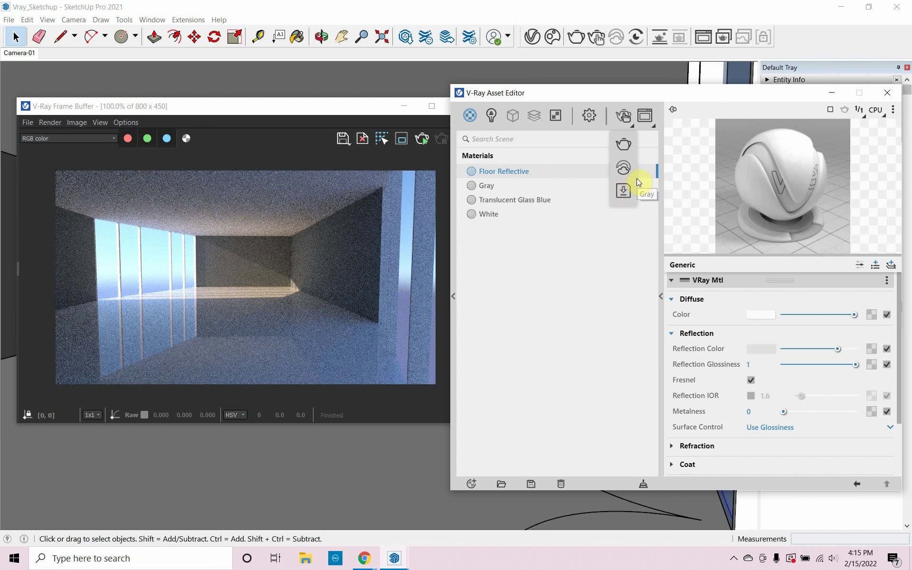
{"action": "left_click", "coordinate": [622, 144]}
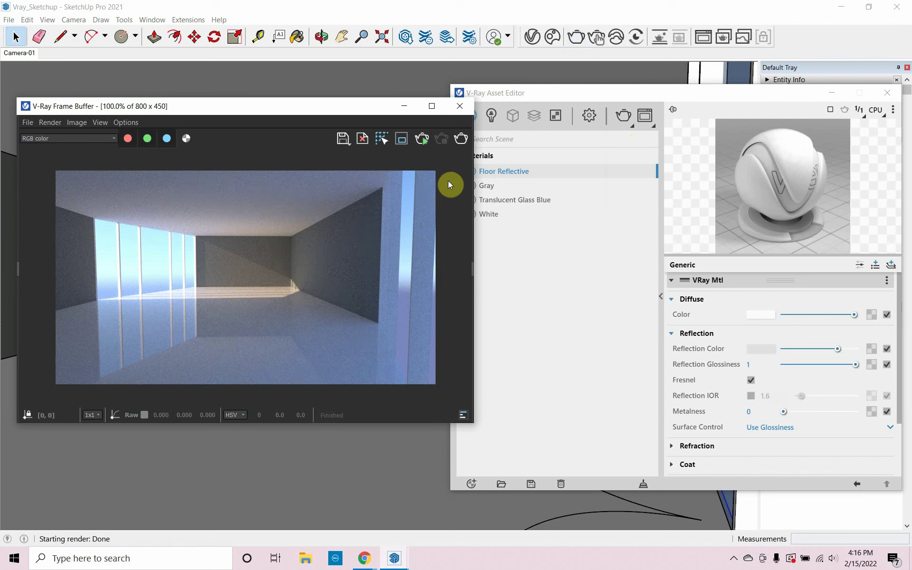
Step: Enable denoising in the render settings, using the V-Ray Denoiser engine with the Default preset
{"action": "left_click", "coordinate": [585, 93]}
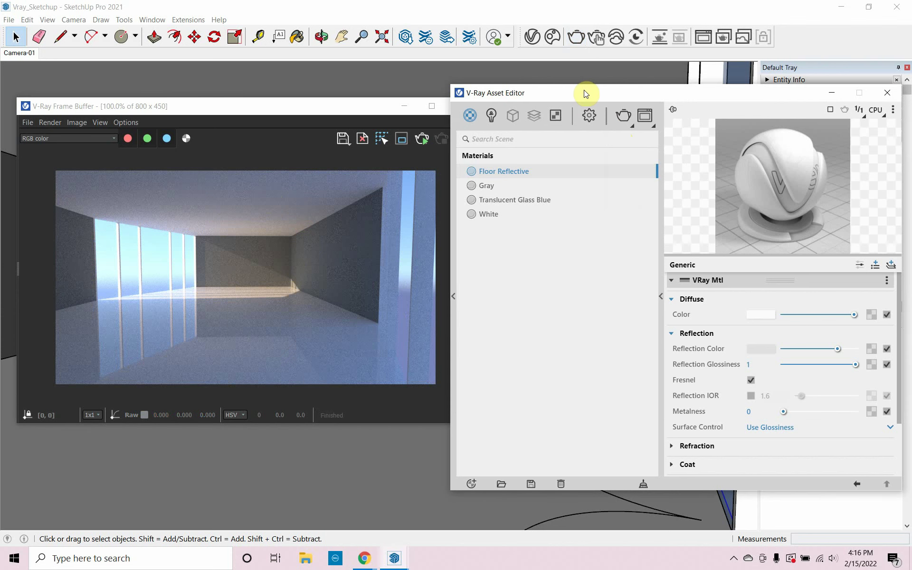
{"action": "left_click", "coordinate": [590, 115]}
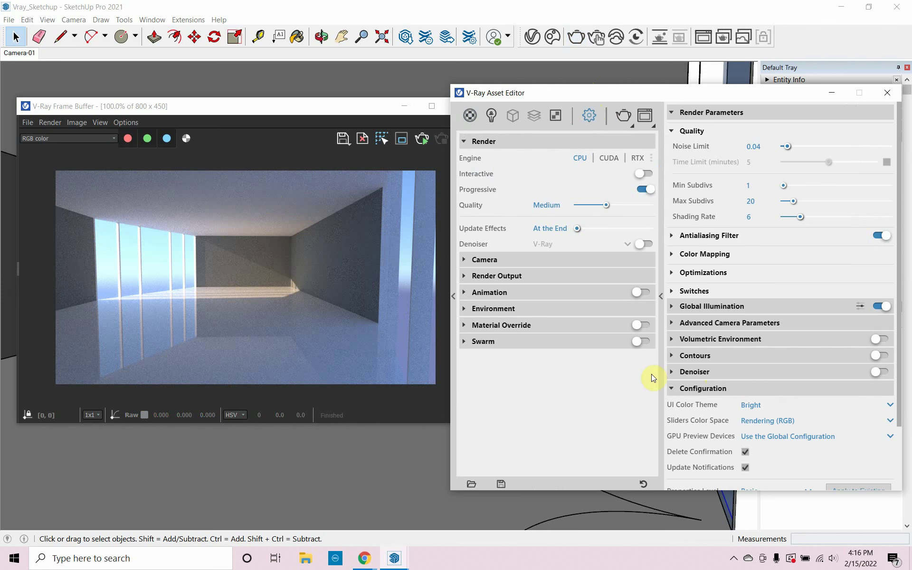
{"action": "left_click", "coordinate": [675, 372]}
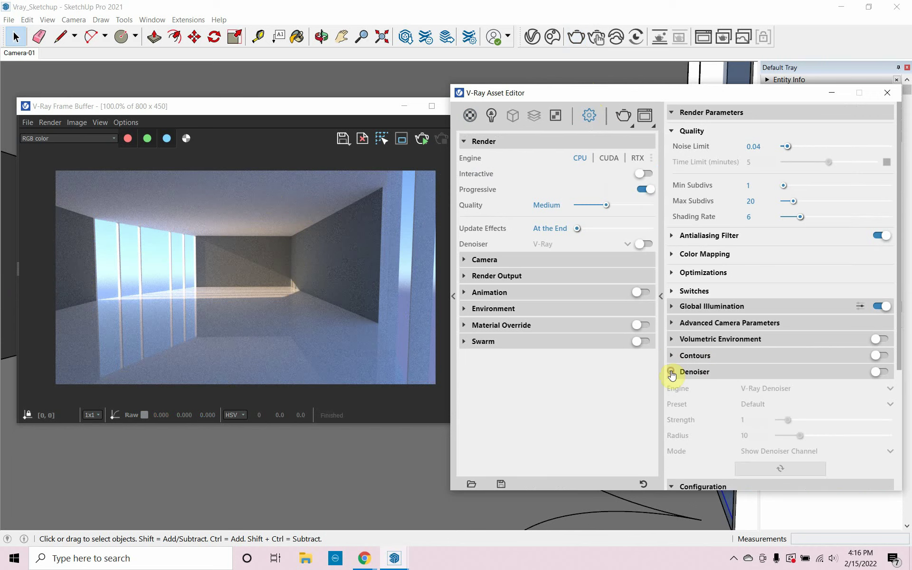
{"action": "scroll", "coordinate": [680, 374], "scroll_direction": "down", "scroll_amount": 5}
{"action": "scroll", "coordinate": [681, 375], "scroll_direction": "up", "scroll_amount": 4}
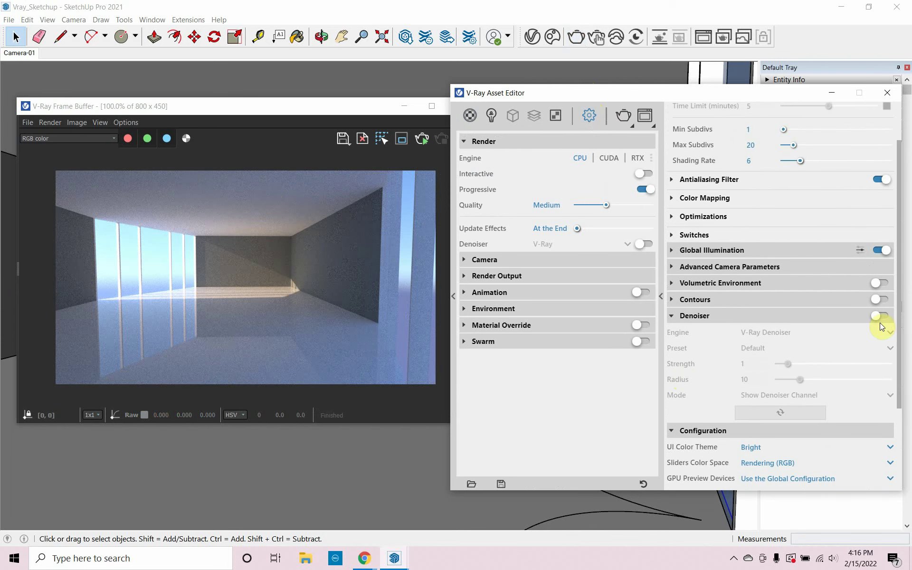
{"action": "left_click", "coordinate": [879, 317]}
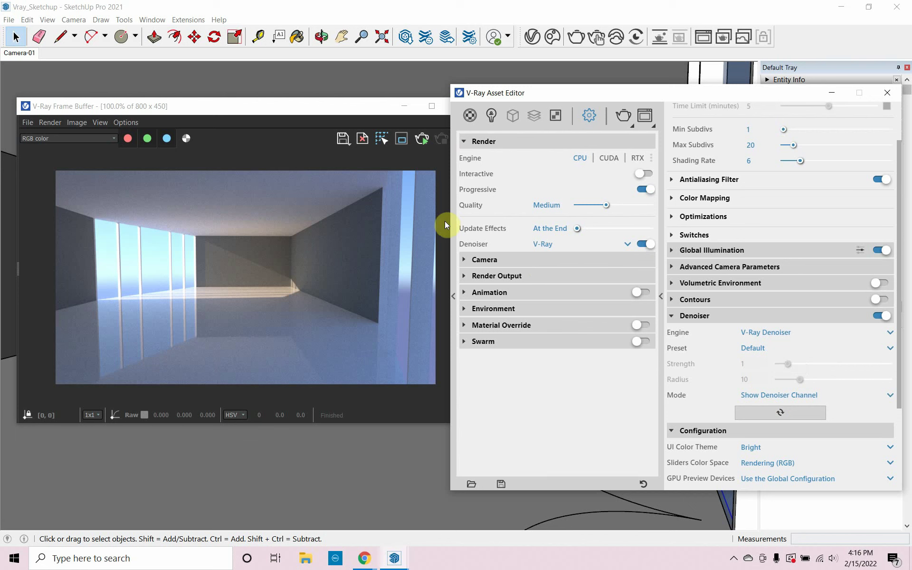
Step: Stop the briefly started interactive render and launch a production render with the denoiser enabled
{"action": "left_click", "coordinate": [423, 139]}
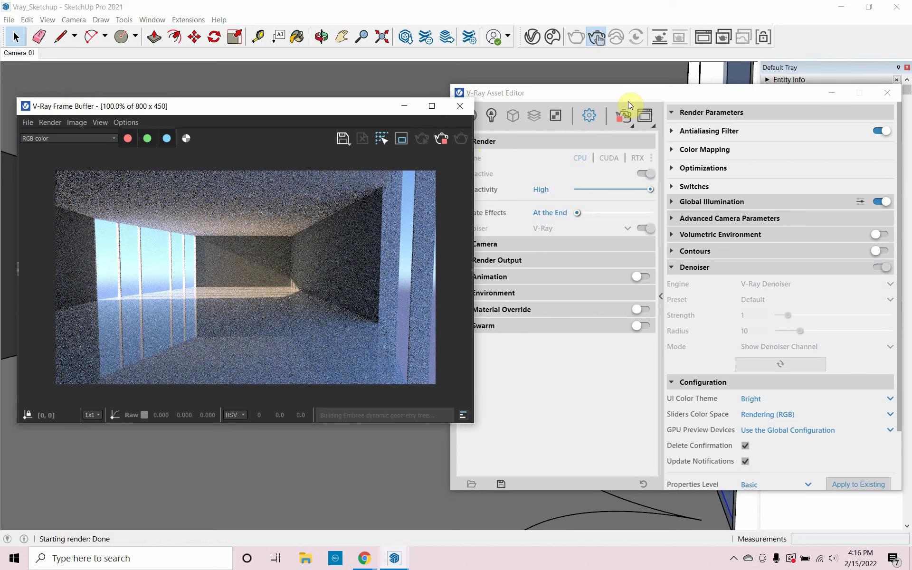
{"action": "left_click", "coordinate": [626, 117]}
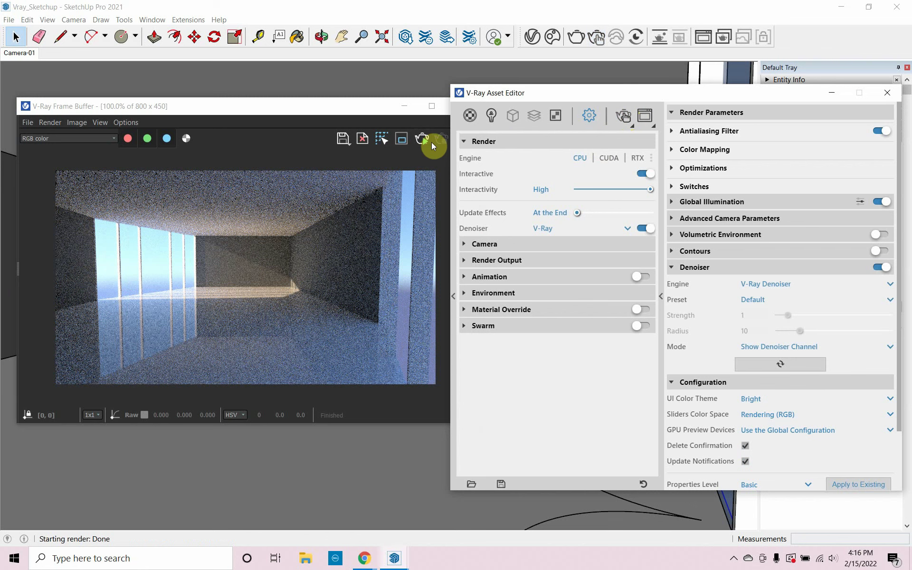
{"action": "left_click", "coordinate": [631, 126]}
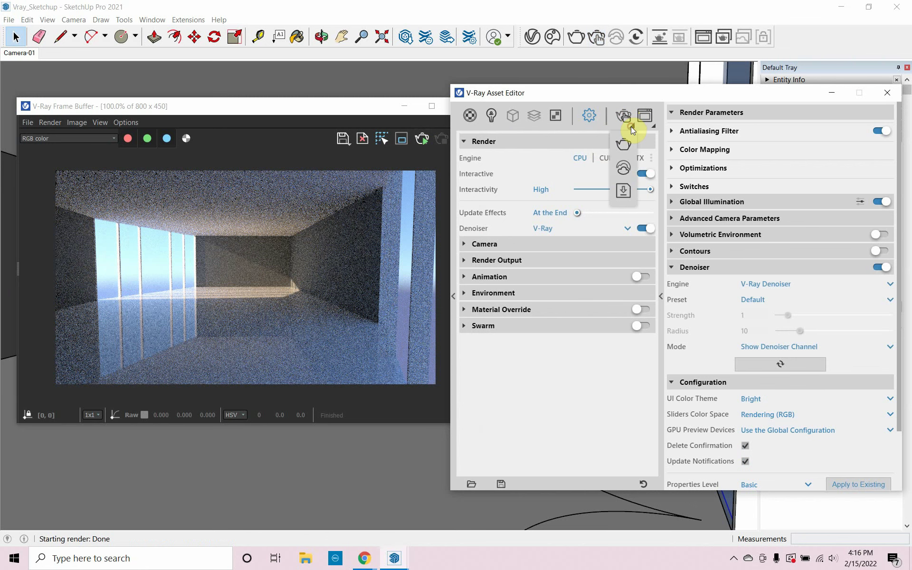
{"action": "left_click", "coordinate": [623, 148]}
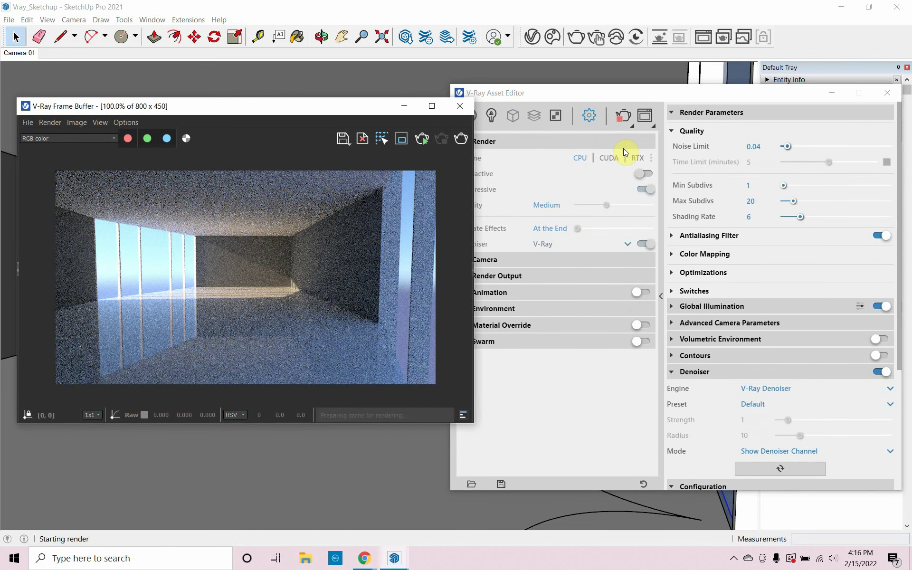
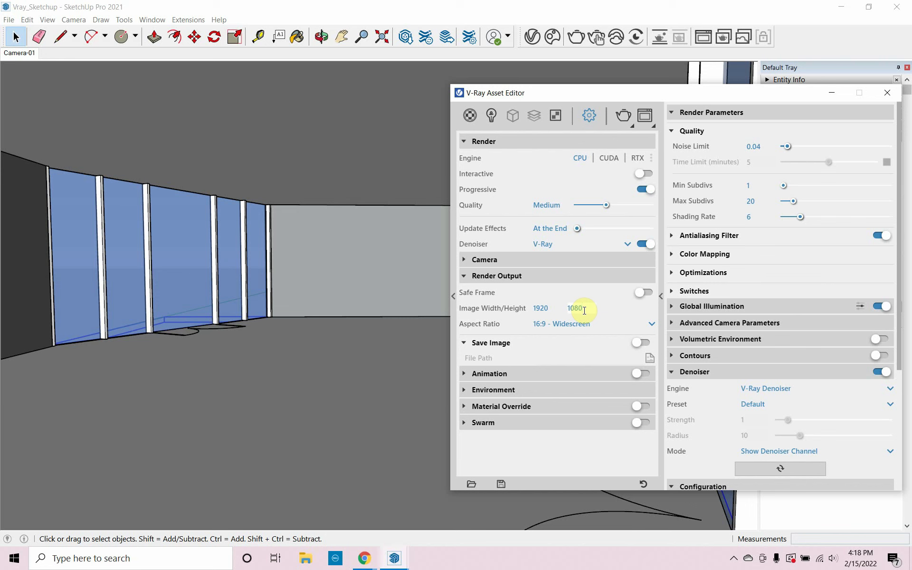
Step: Try a render output width of 3000 pixels, keeping the 16:9 aspect ratio, and return the width to 1920
{"action": "double_click", "coordinate": [540, 308]}
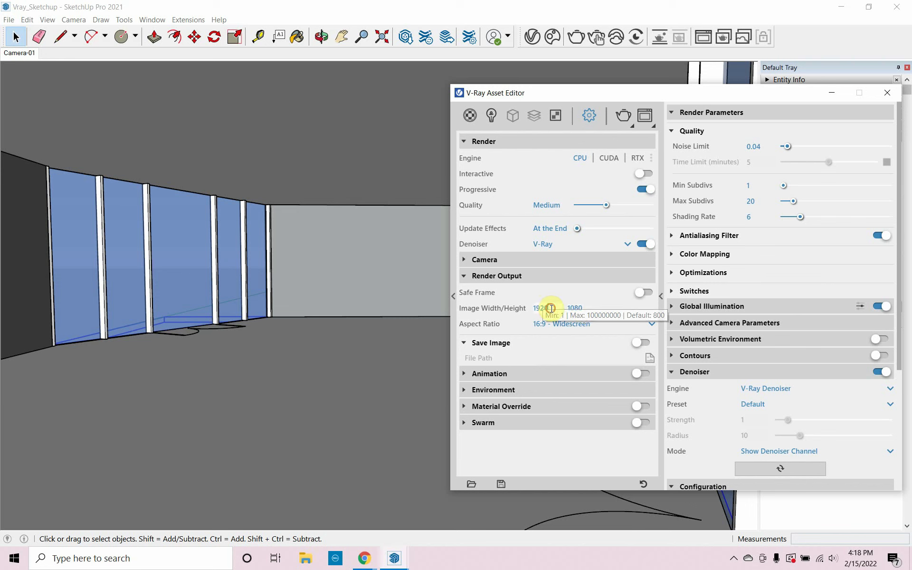
{"action": "type", "text": "3000"}
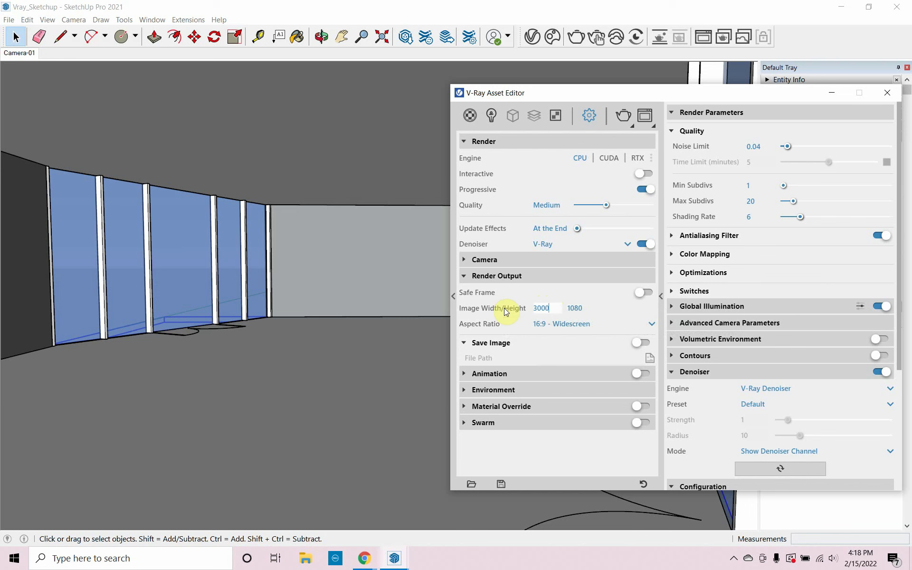
{"action": "key", "text": "Return"}
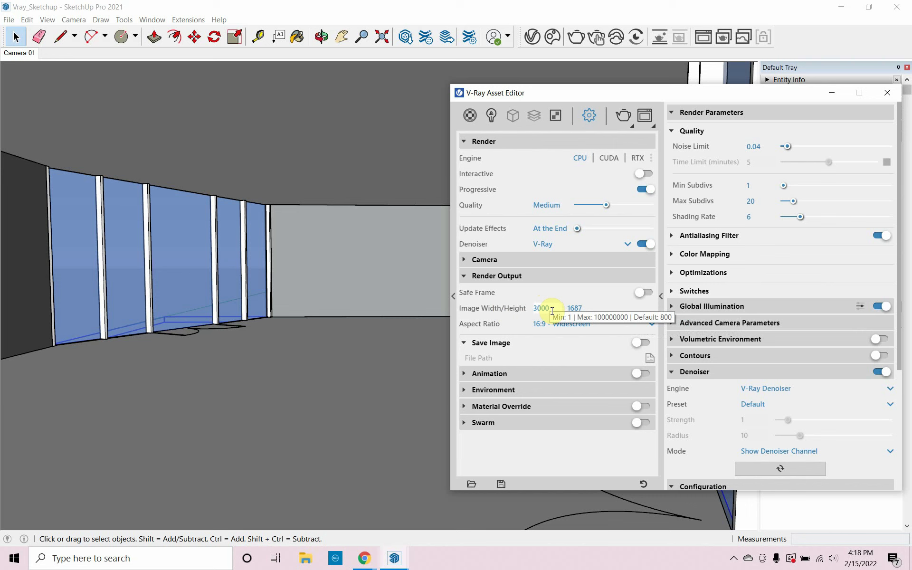
{"action": "left_click_drag", "start_coordinate": [554, 306], "coordinate": [532, 306]}
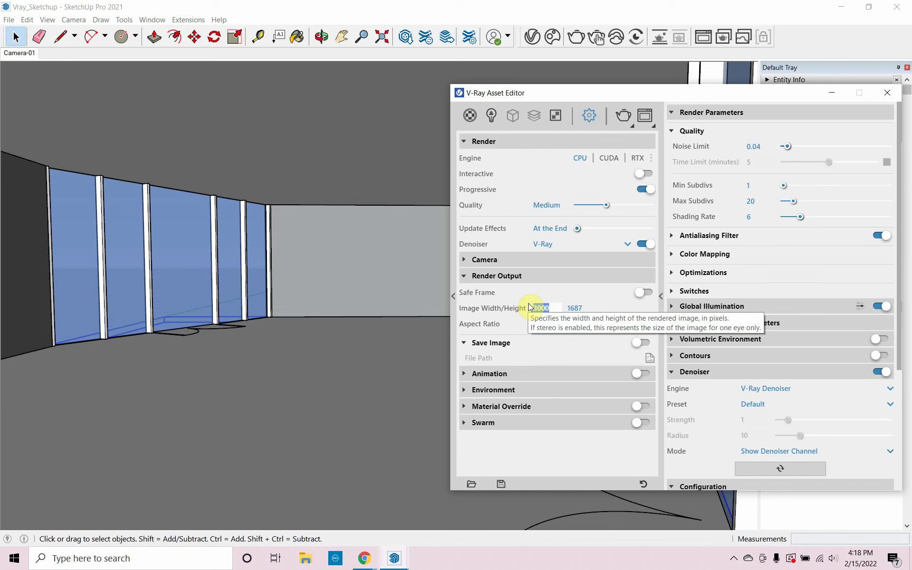
{"action": "type", "text": "1920"}
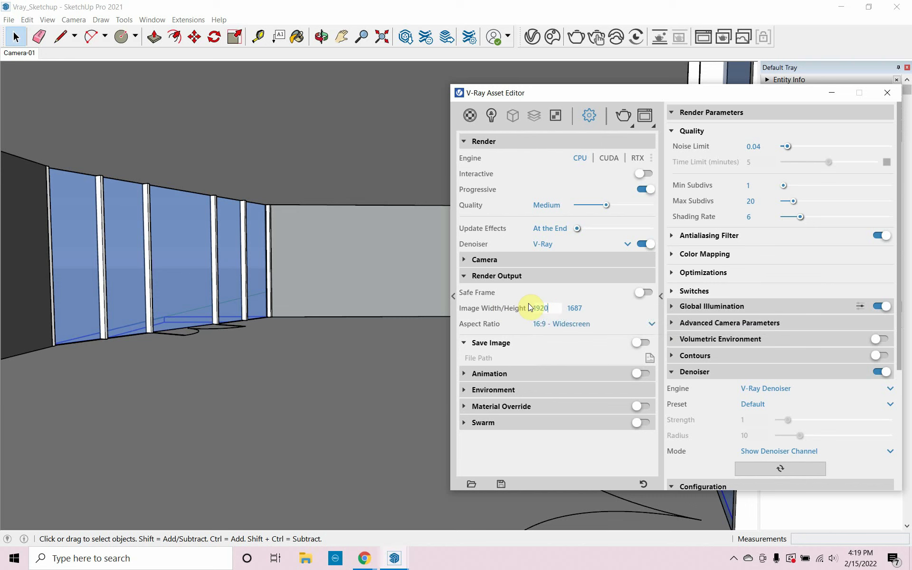
{"action": "key", "text": "Return"}
Step: Run a production render of the interior, inspect it at 100% in a maximized frame buffer, and stop and close it
{"action": "left_click", "coordinate": [626, 116]}
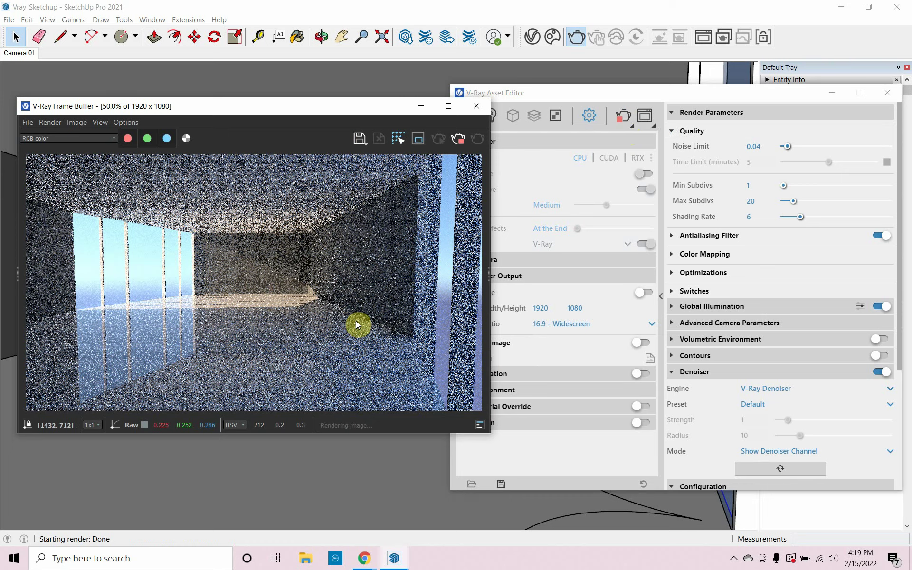
{"action": "double_click", "coordinate": [355, 320]}
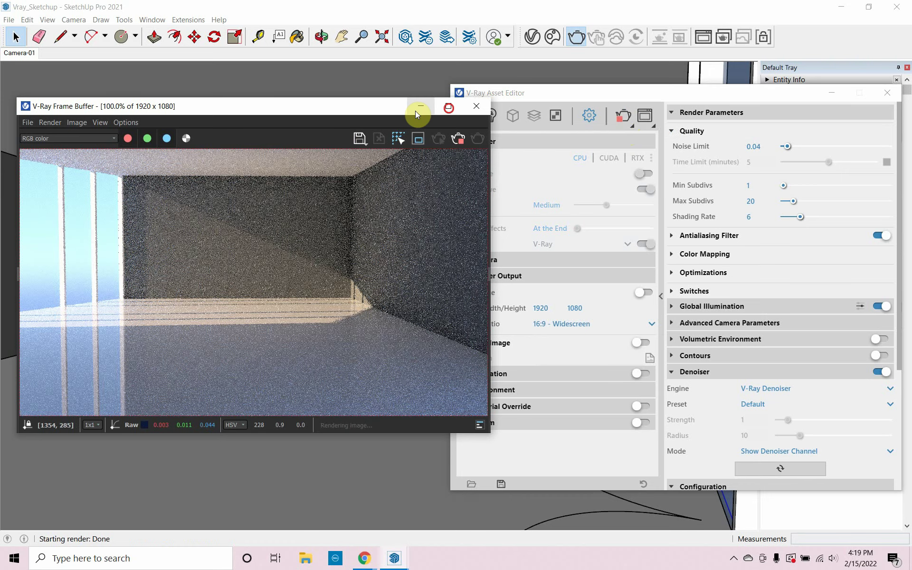
{"action": "left_click", "coordinate": [447, 107]}
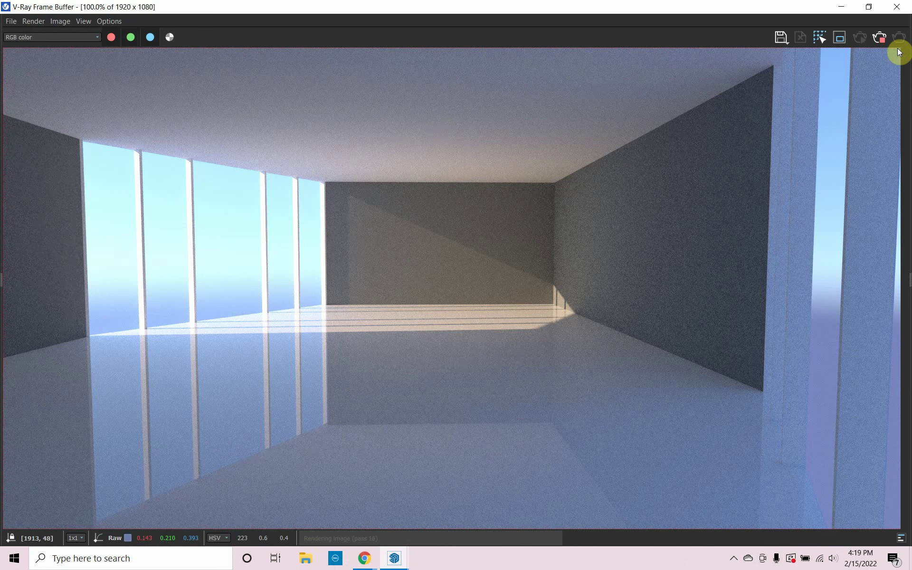
{"action": "left_click", "coordinate": [879, 38]}
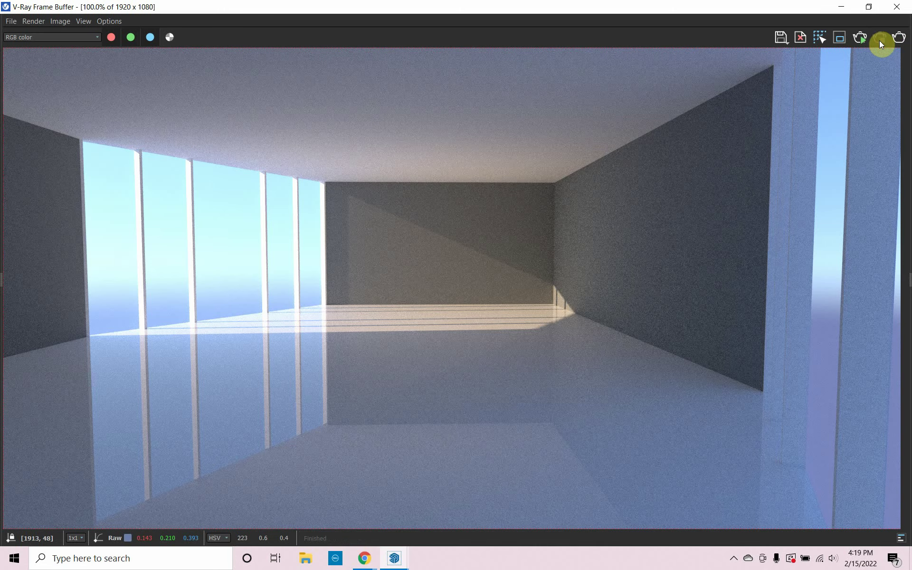
{"action": "left_click", "coordinate": [896, 7]}
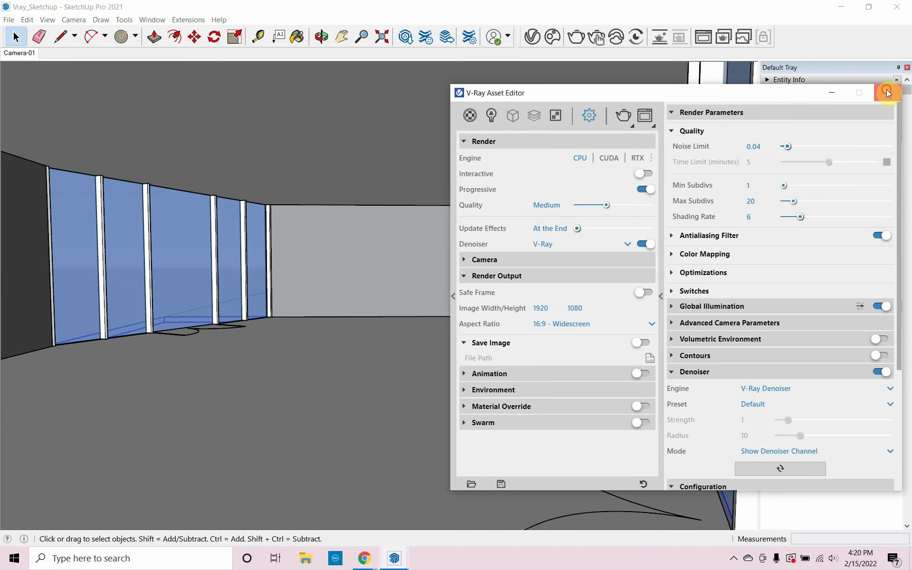
Step: Close the V-Ray Asset Editor and save the model
{"action": "left_click", "coordinate": [885, 92]}
{"action": "left_click", "coordinate": [9, 19]}
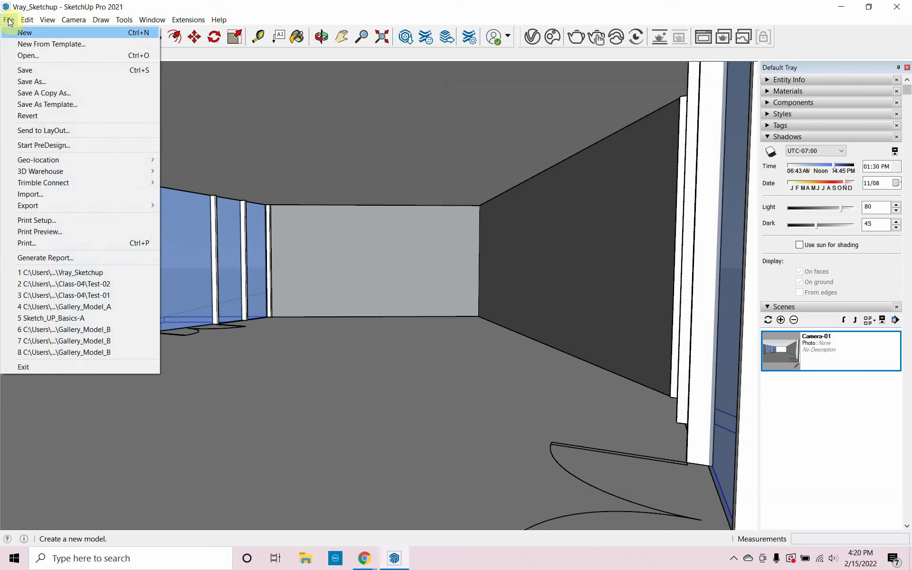
{"action": "left_click", "coordinate": [26, 72]}
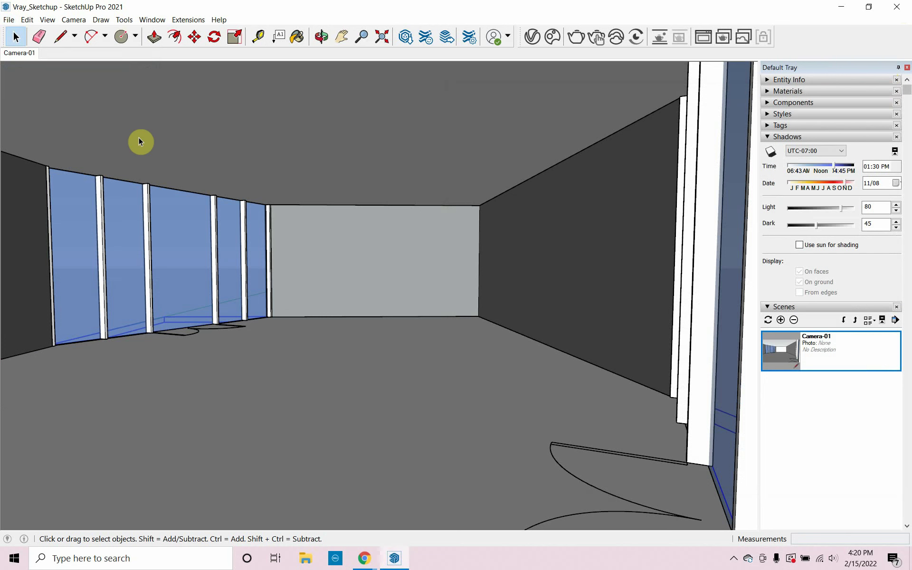
Step: Open 3D Warehouse and search it for "chaise lounge"
{"action": "left_click", "coordinate": [404, 37]}
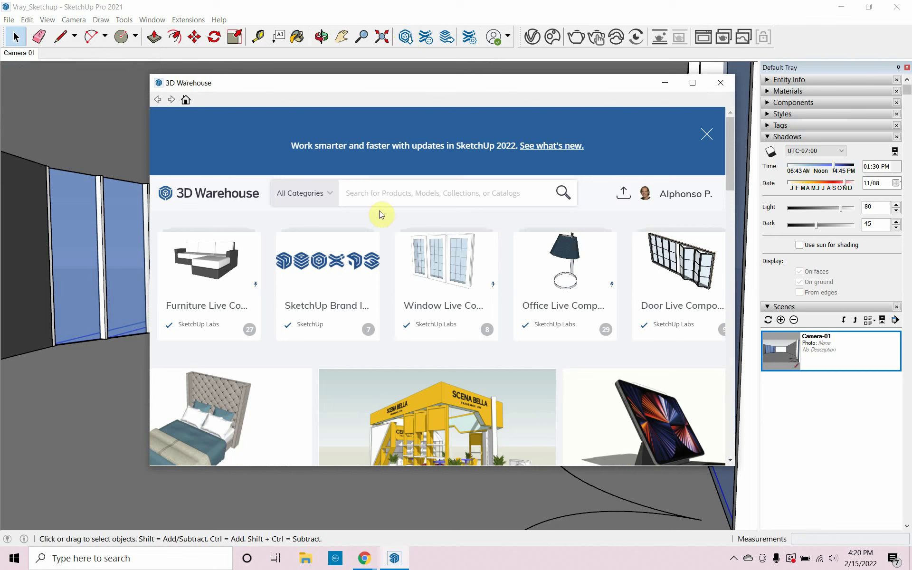
{"action": "left_click", "coordinate": [665, 198]}
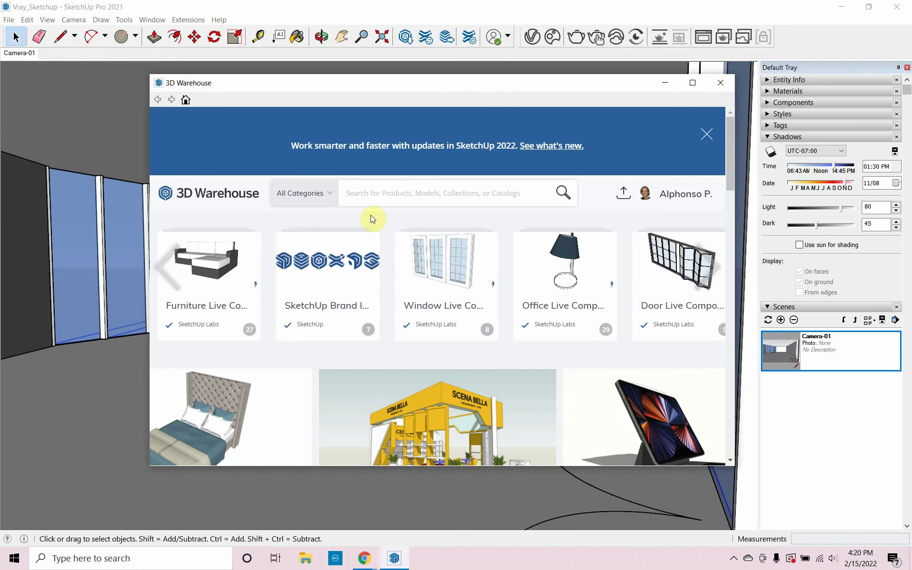
{"action": "left_click", "coordinate": [378, 191]}
{"action": "type", "text": "ch"}
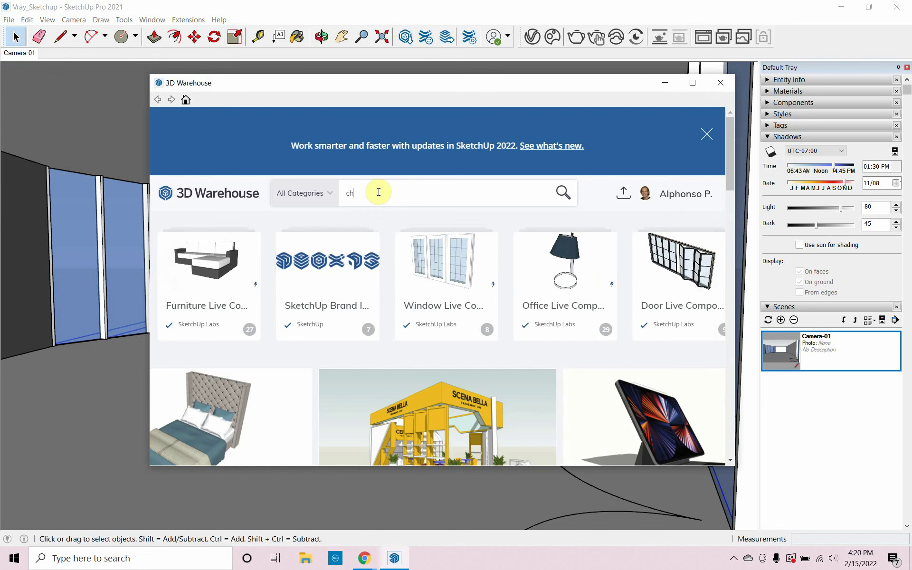
{"action": "type", "text": "aise "}
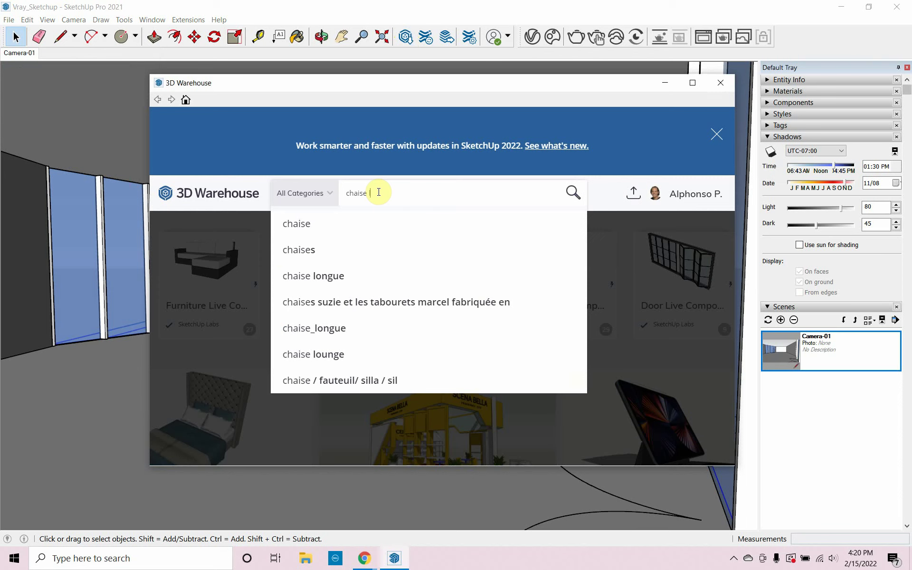
{"action": "type", "text": "lounge"}
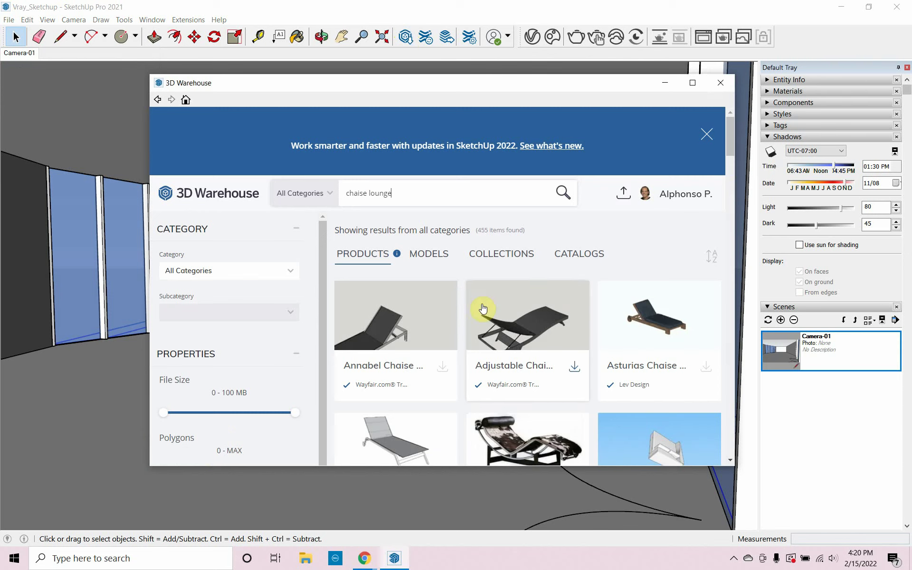
Step: Load the Mellie Móveis chaise lounge directly into the model and place it on the room's floor
{"action": "scroll", "coordinate": [483, 316], "scroll_direction": "down", "scroll_amount": 2}
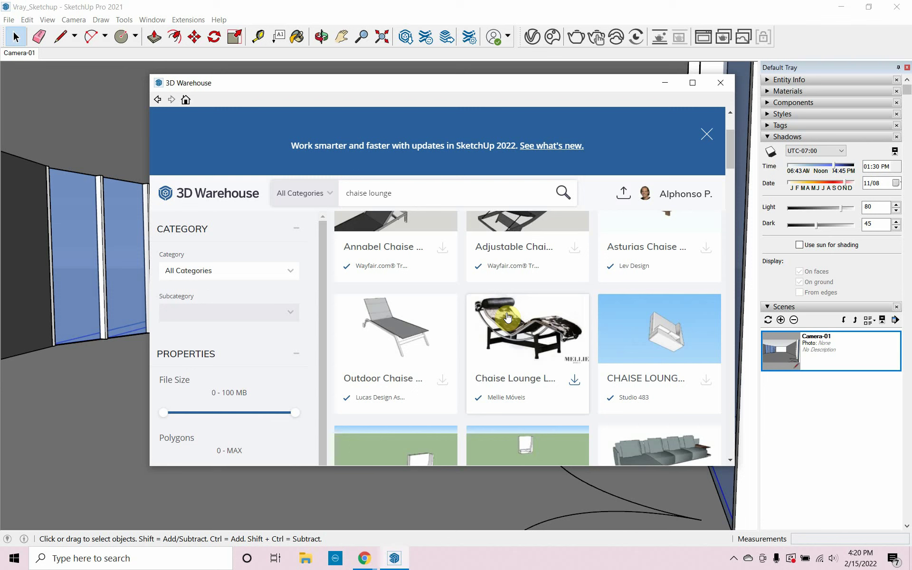
{"action": "left_click", "coordinate": [574, 385]}
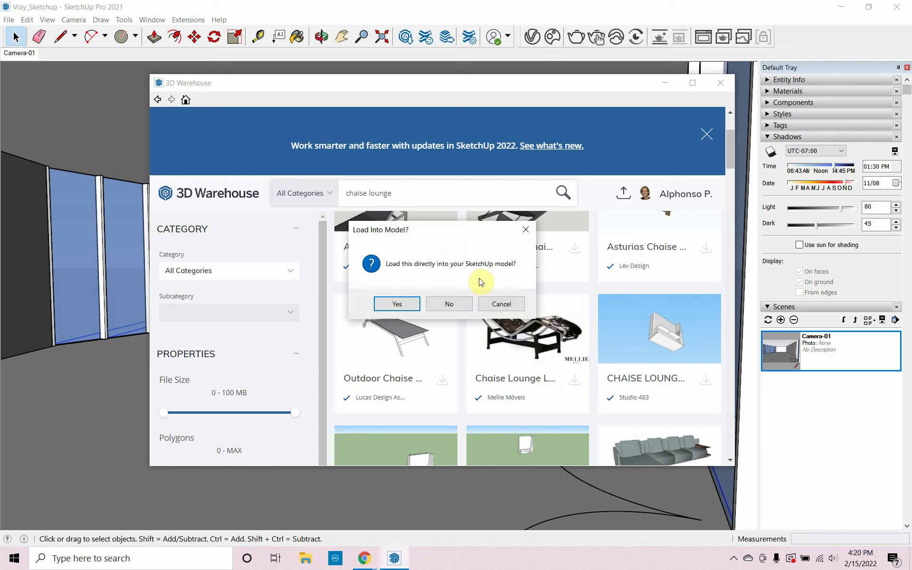
{"action": "left_click", "coordinate": [384, 301]}
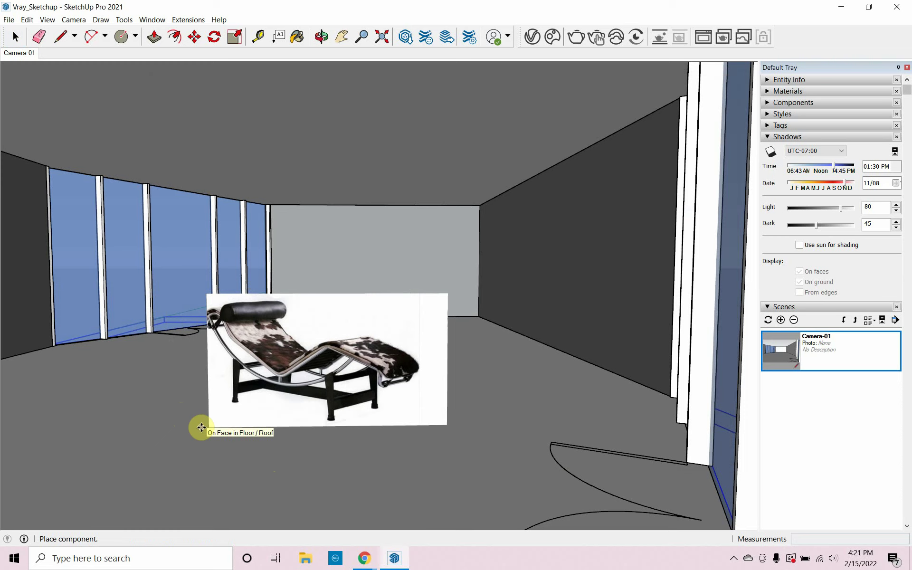
{"action": "left_click", "coordinate": [202, 427]}
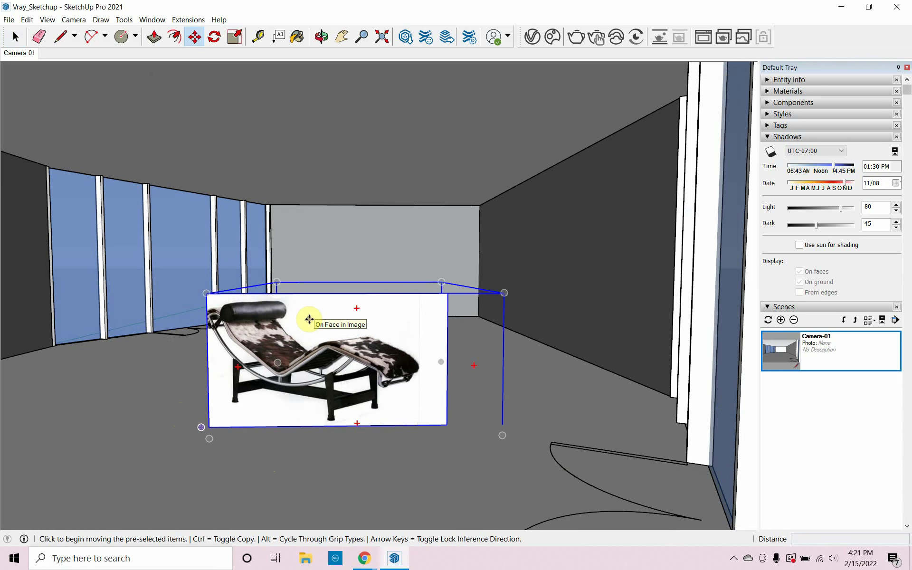
Step: Inspect the placed chaise lounge from outside the pavilion through the glass wall, with the Select tool active
{"action": "middle_click_drag", "start_coordinate": [385, 222], "coordinate": [384, 334]}
{"action": "scroll", "coordinate": [384, 334], "scroll_direction": "down", "scroll_amount": 5}
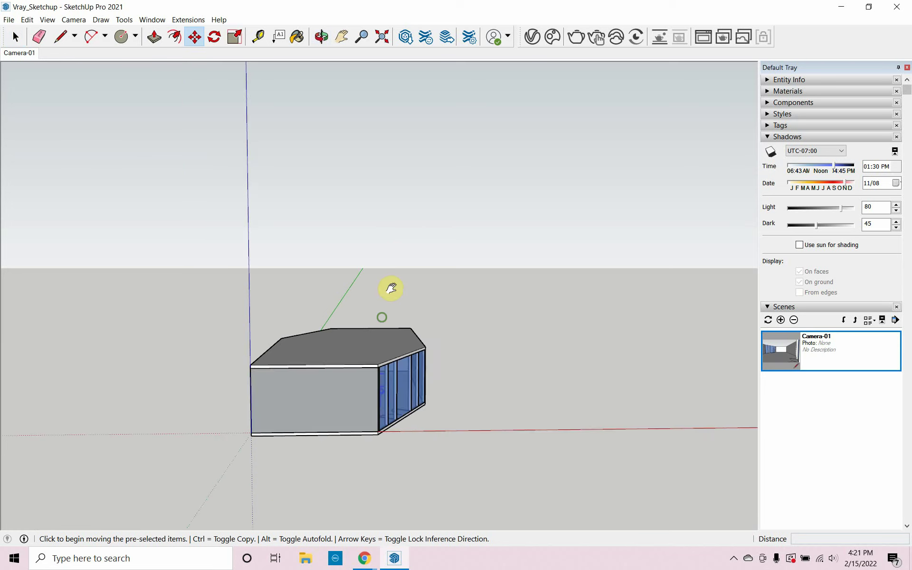
{"action": "middle_click_drag", "start_coordinate": [390, 288], "coordinate": [177, 397]}
{"action": "scroll", "coordinate": [325, 386], "scroll_direction": "up", "scroll_amount": 3}
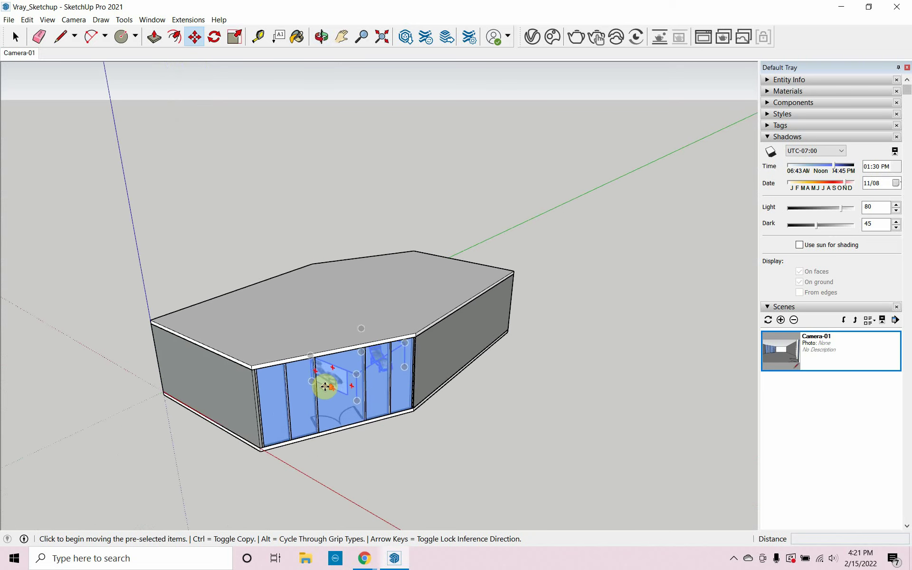
{"action": "scroll", "coordinate": [325, 386], "scroll_direction": "up", "scroll_amount": 5}
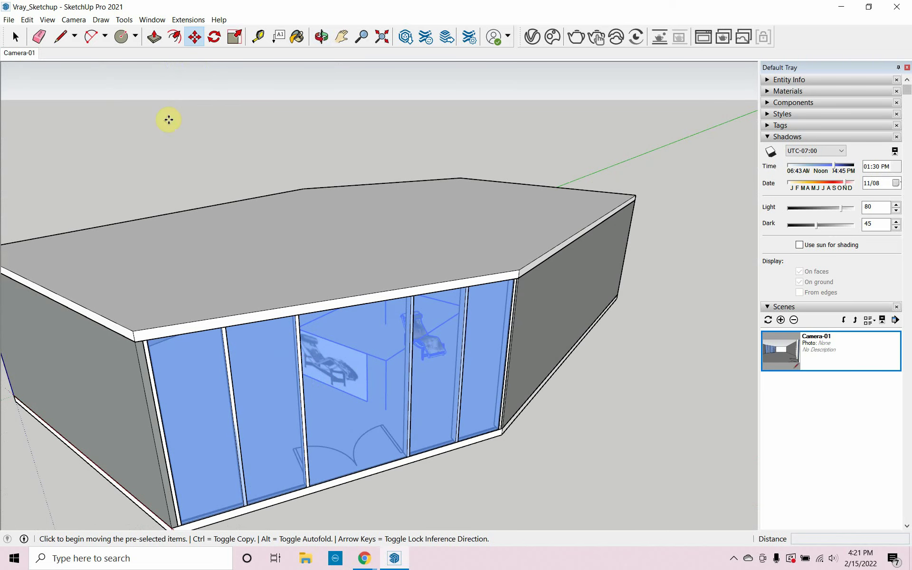
{"action": "left_click", "coordinate": [15, 37]}
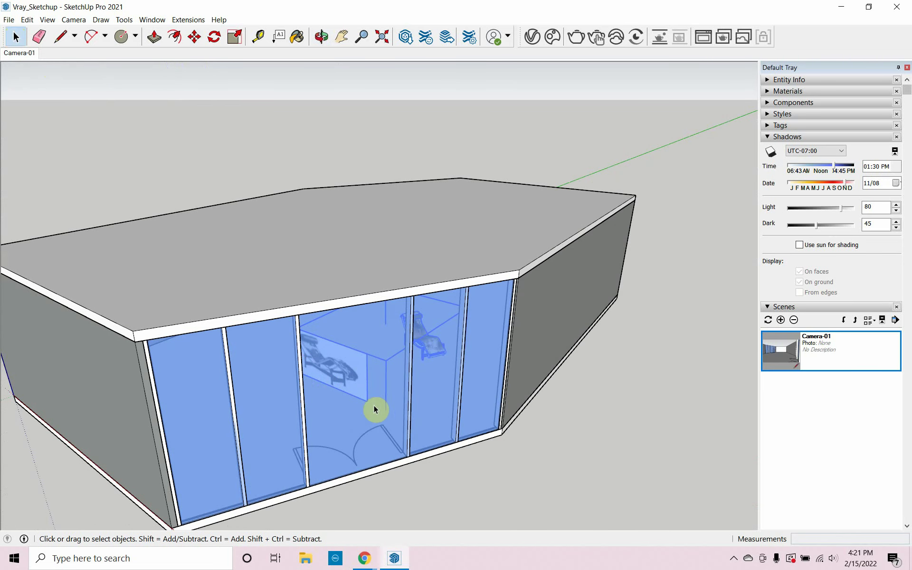
{"action": "double_click", "coordinate": [361, 389]}
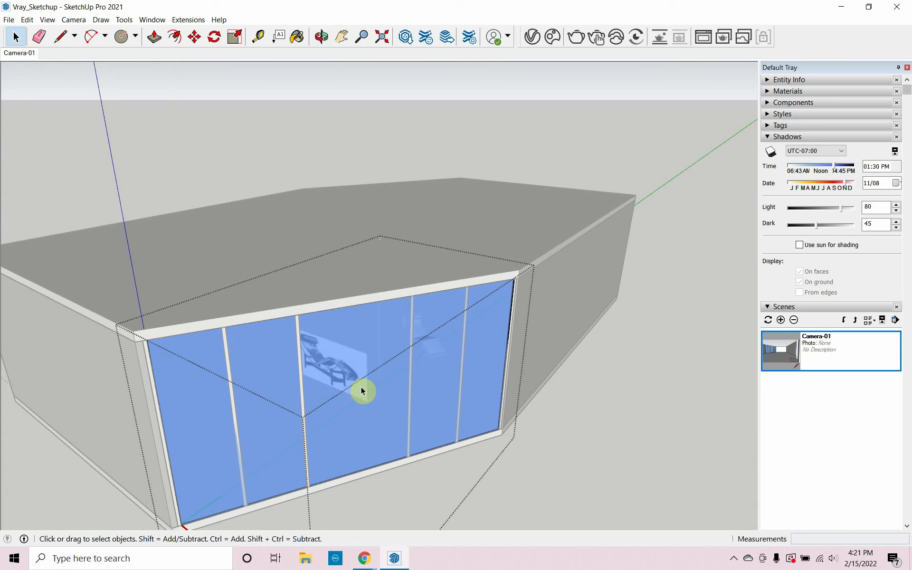
{"action": "left_click", "coordinate": [347, 370]}
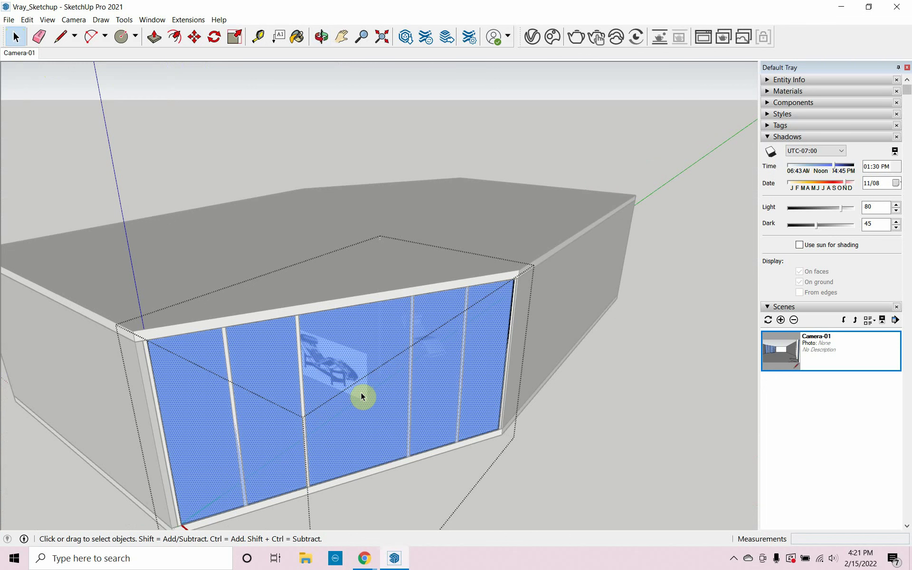
{"action": "double_click", "coordinate": [383, 414]}
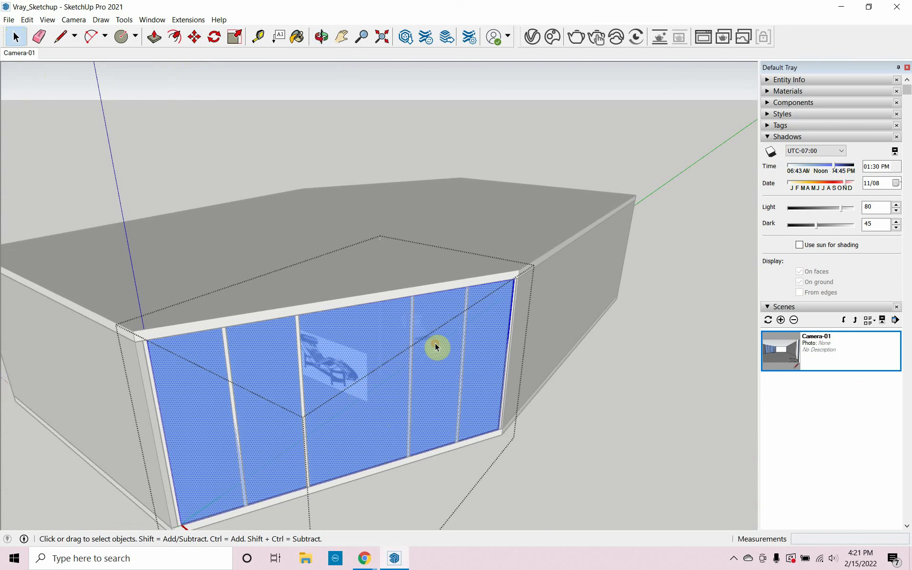
{"action": "left_click", "coordinate": [454, 293]}
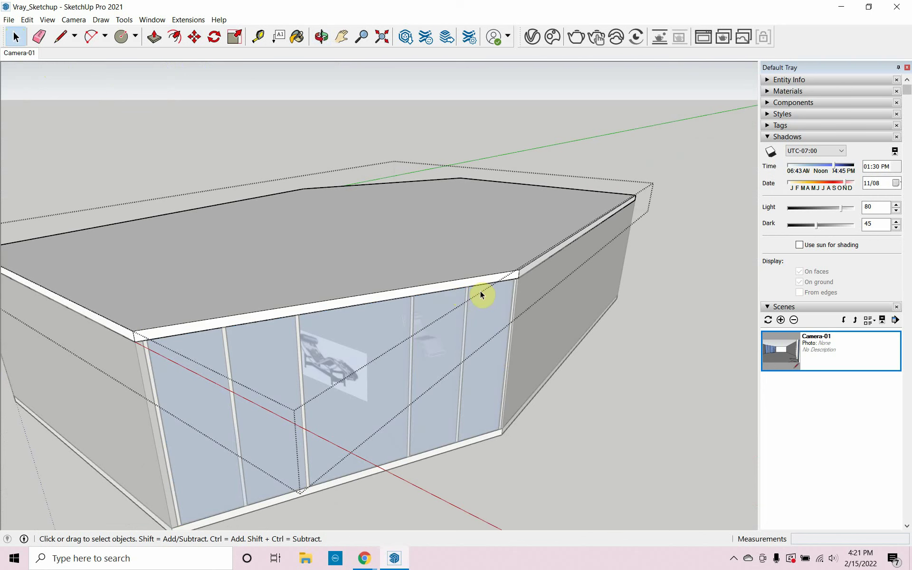
{"action": "double_click", "coordinate": [505, 350]}
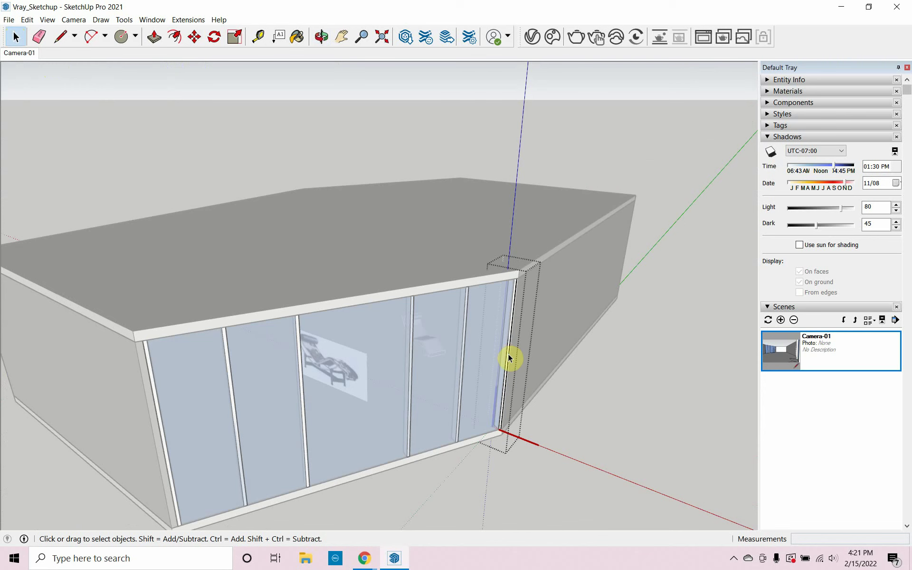
{"action": "left_click", "coordinate": [574, 397]}
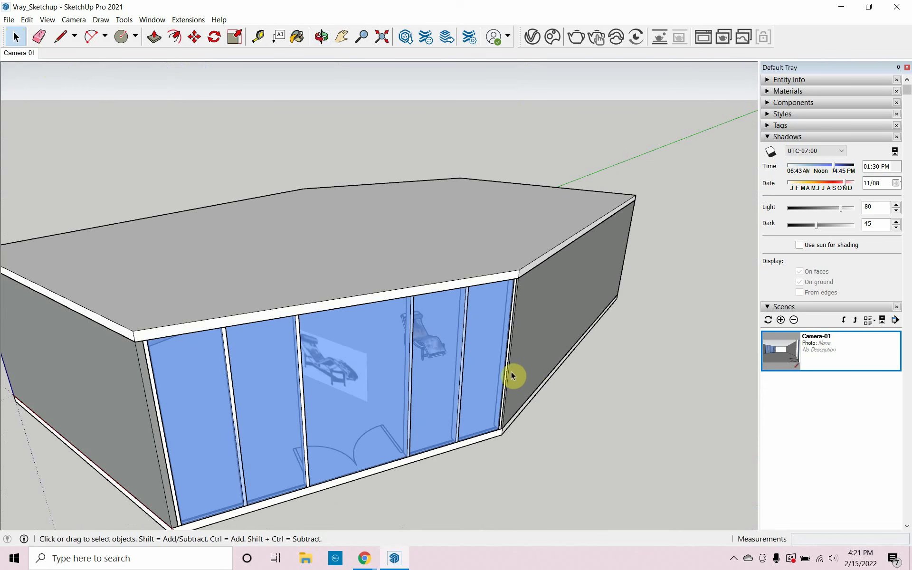
Step: Hide the pavilion's roof to expose the interior and the placed chaise lounge from above
{"action": "left_click", "coordinate": [393, 261]}
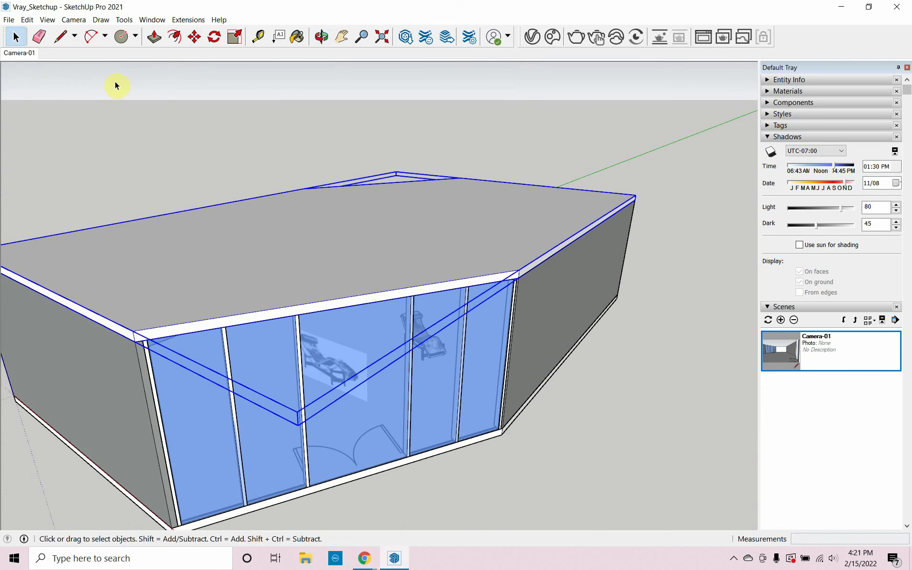
{"action": "left_click", "coordinate": [27, 19]}
{"action": "left_click", "coordinate": [78, 167]}
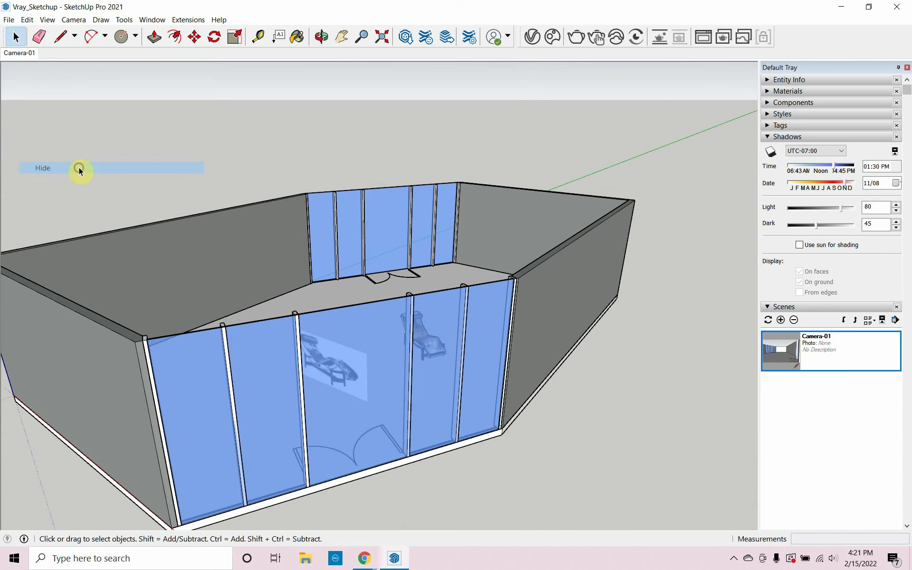
{"action": "middle_click_drag", "start_coordinate": [305, 265], "coordinate": [411, 431]}
{"action": "scroll", "coordinate": [411, 431], "scroll_direction": "down", "scroll_amount": 5}
{"action": "scroll", "coordinate": [427, 305], "scroll_direction": "up", "scroll_amount": 5}
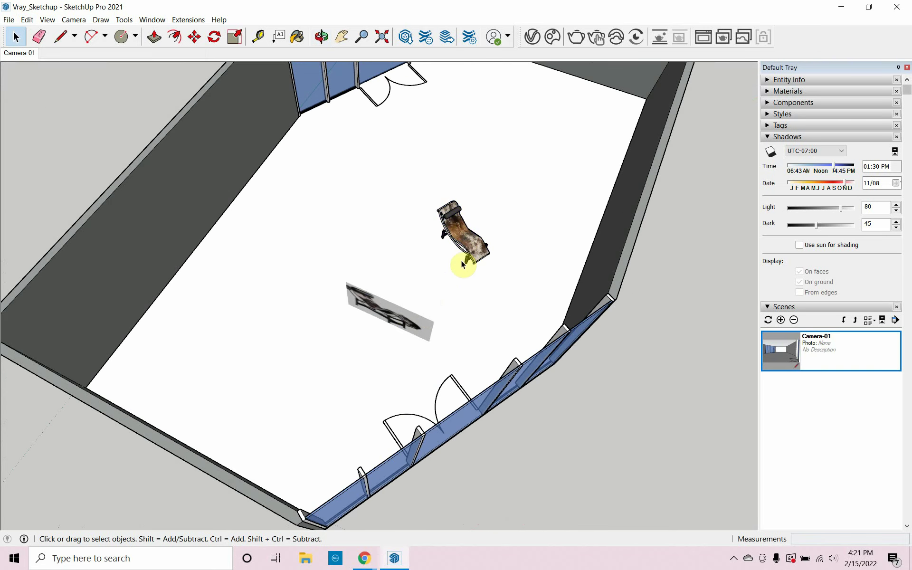
Step: Open the chaise lounge component for editing and delete the upright image panel standing beside the chaise
{"action": "left_click", "coordinate": [463, 252]}
{"action": "double_click", "coordinate": [467, 242]}
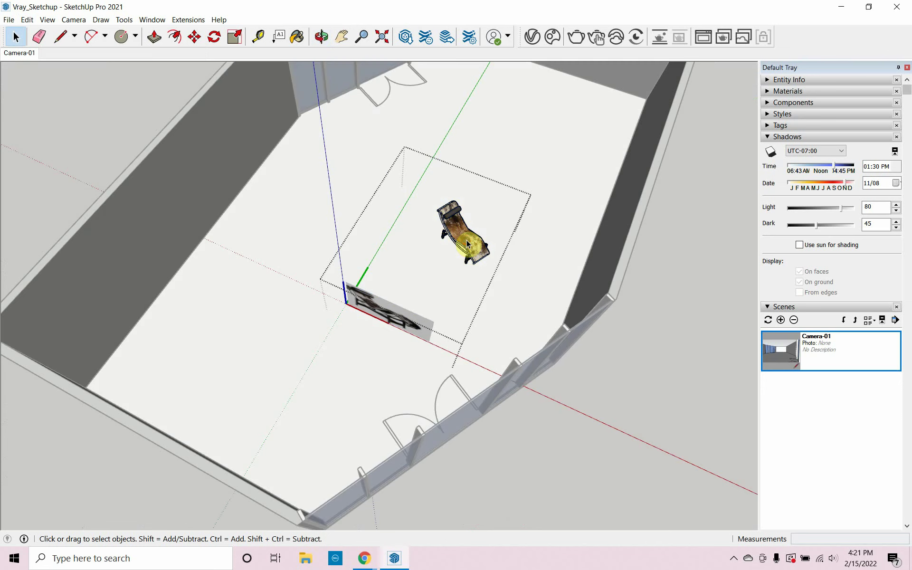
{"action": "left_click", "coordinate": [423, 320]}
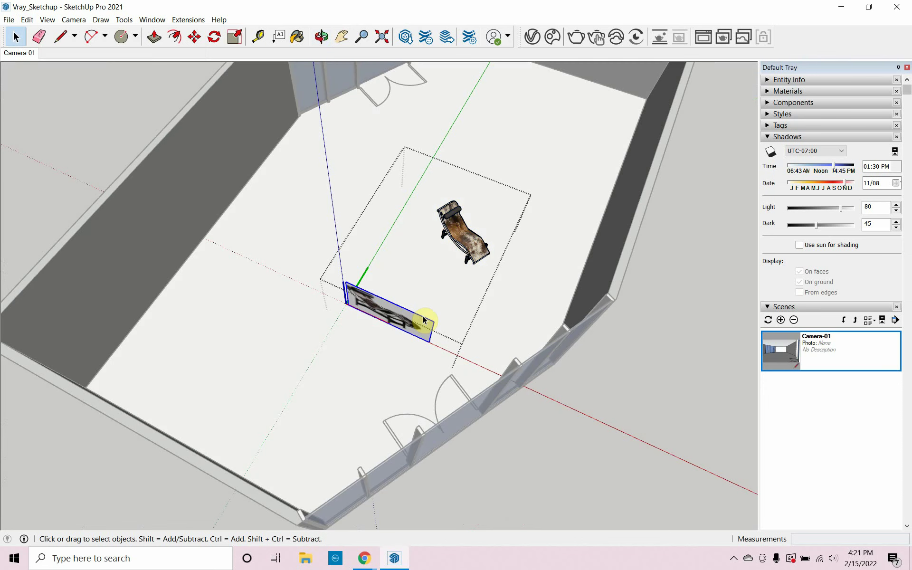
{"action": "key", "text": "Delete"}
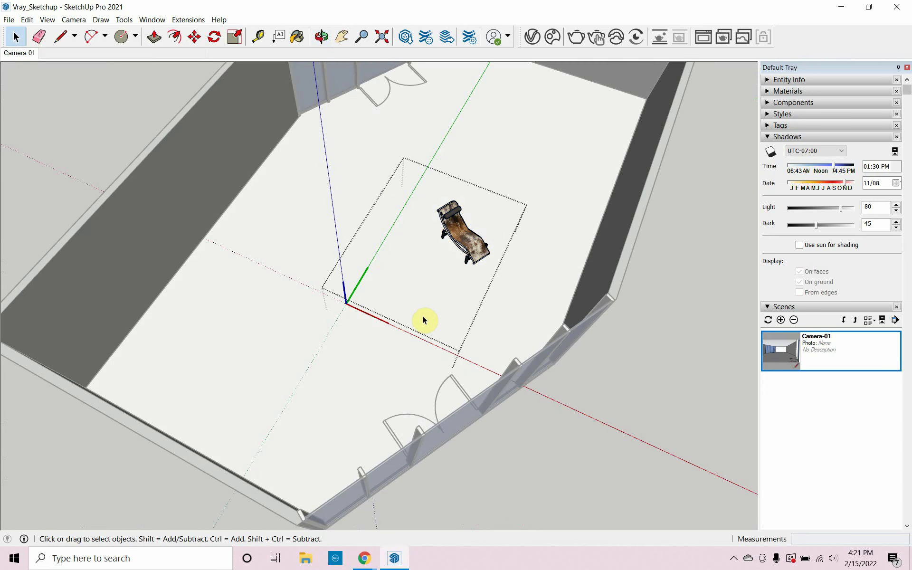
{"action": "double_click", "coordinate": [468, 247]}
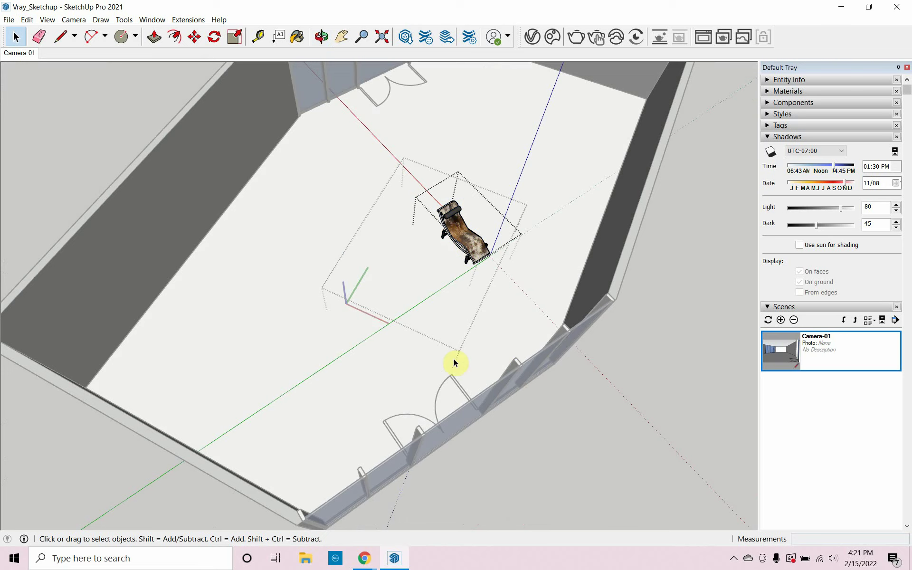
{"action": "middle_click_drag", "start_coordinate": [454, 383], "coordinate": [375, 317]}
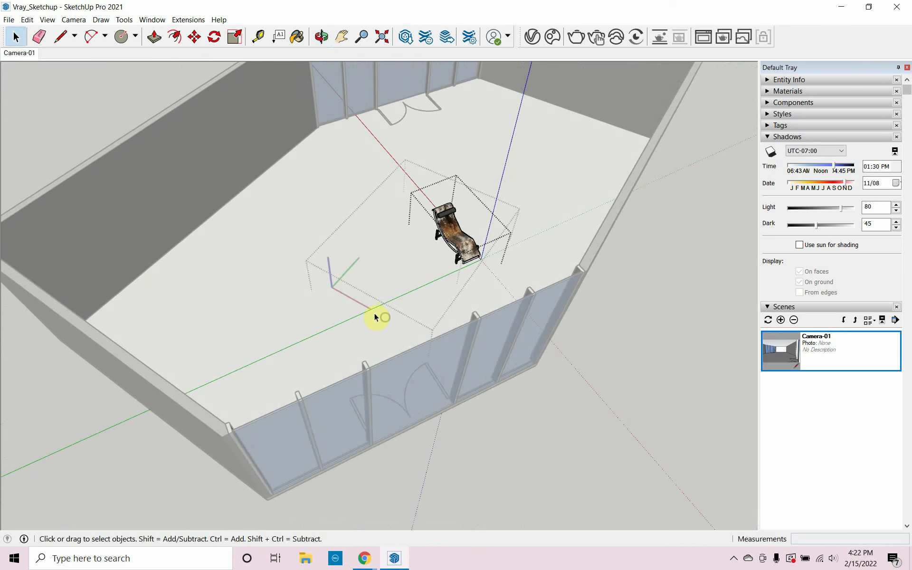
{"action": "left_click", "coordinate": [194, 37]}
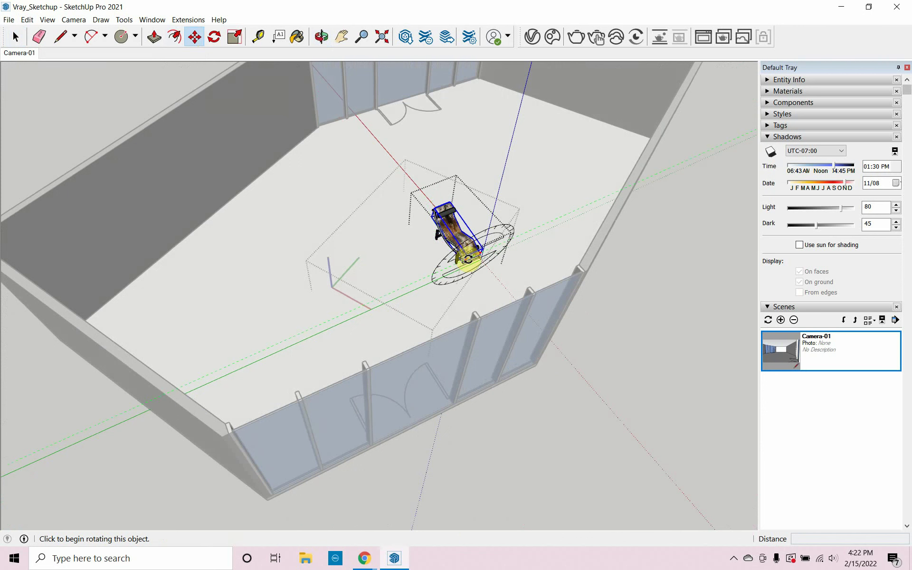
{"action": "left_click", "coordinate": [453, 250]}
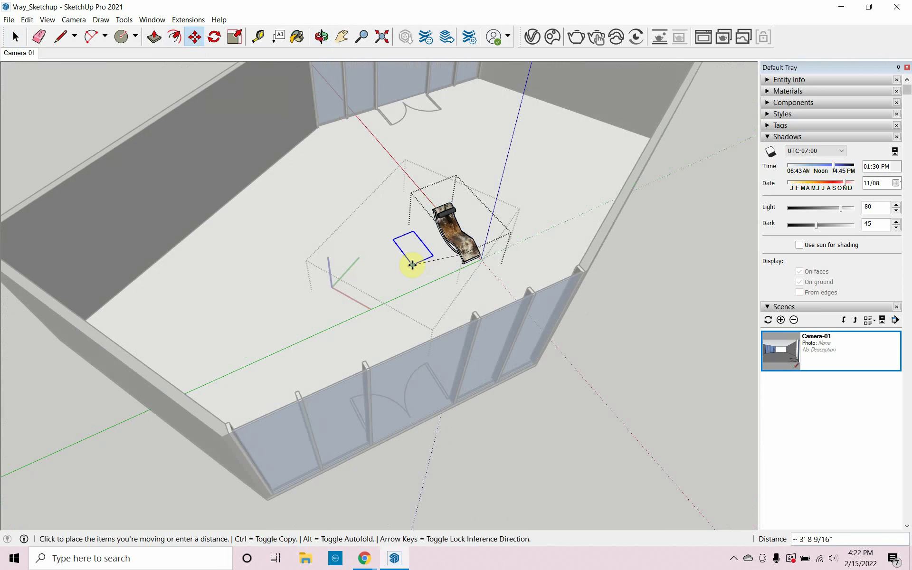
{"action": "key", "text": "Escape"}
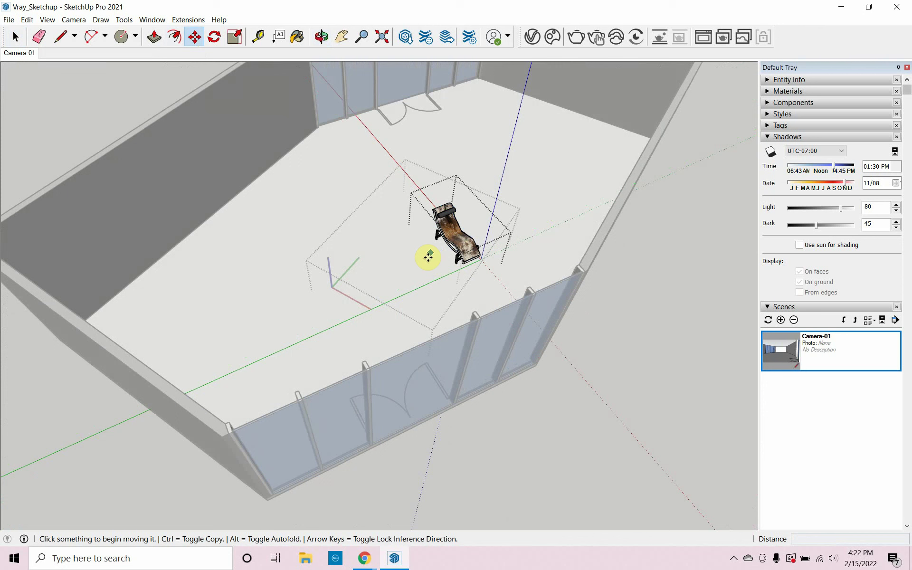
{"action": "left_click", "coordinate": [17, 37]}
{"action": "left_click", "coordinate": [17, 37]}
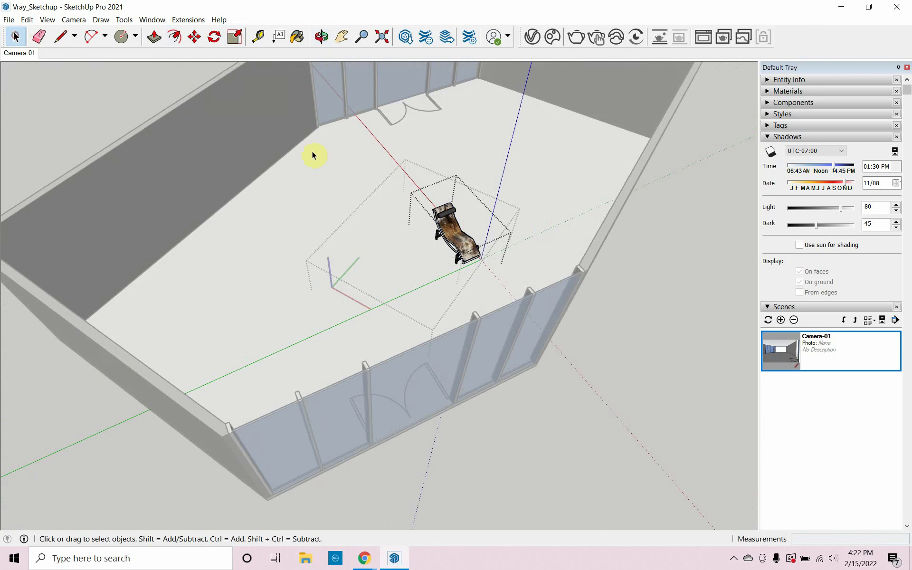
{"action": "double_click", "coordinate": [442, 208]}
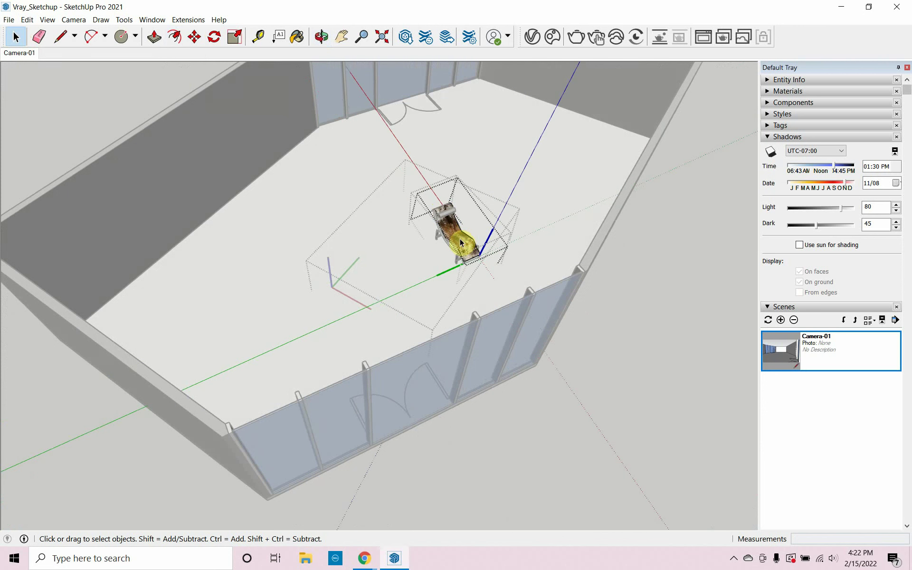
{"action": "left_click", "coordinate": [195, 37]}
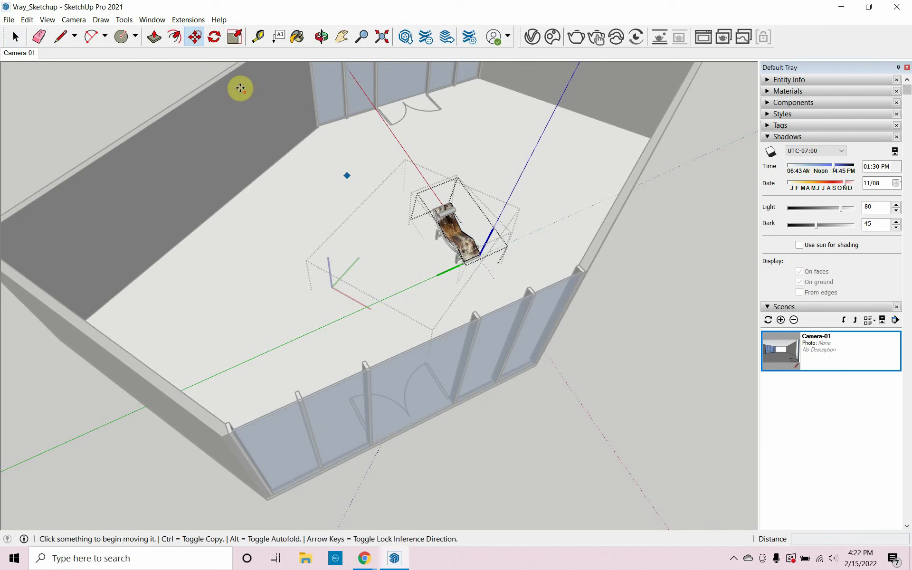
{"action": "left_click", "coordinate": [457, 232]}
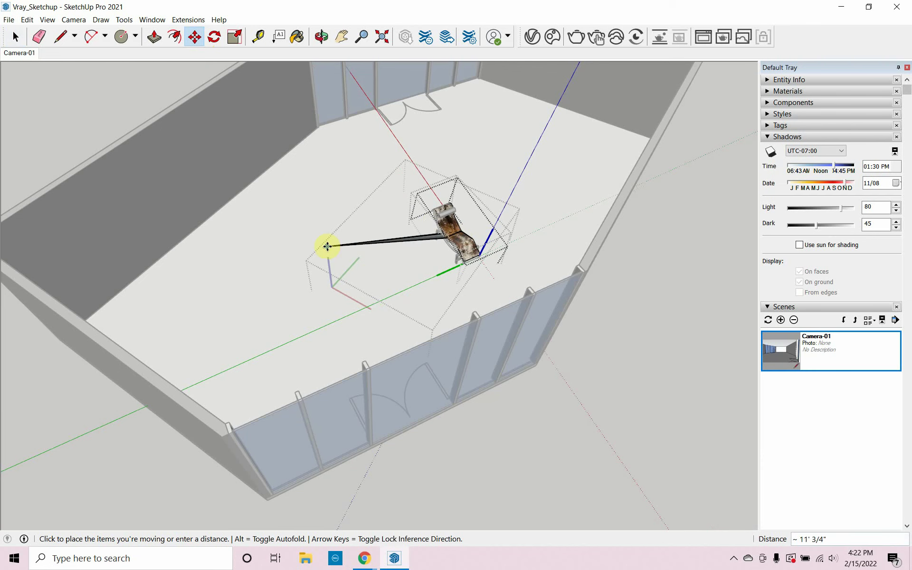
{"action": "key", "text": "Escape"}
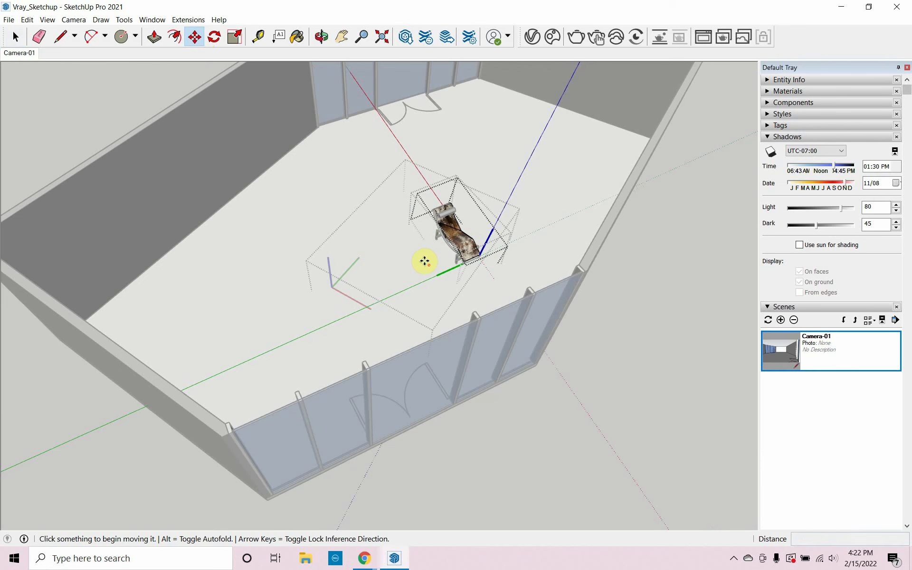
{"action": "scroll", "coordinate": [437, 249], "scroll_direction": "up", "scroll_amount": 6}
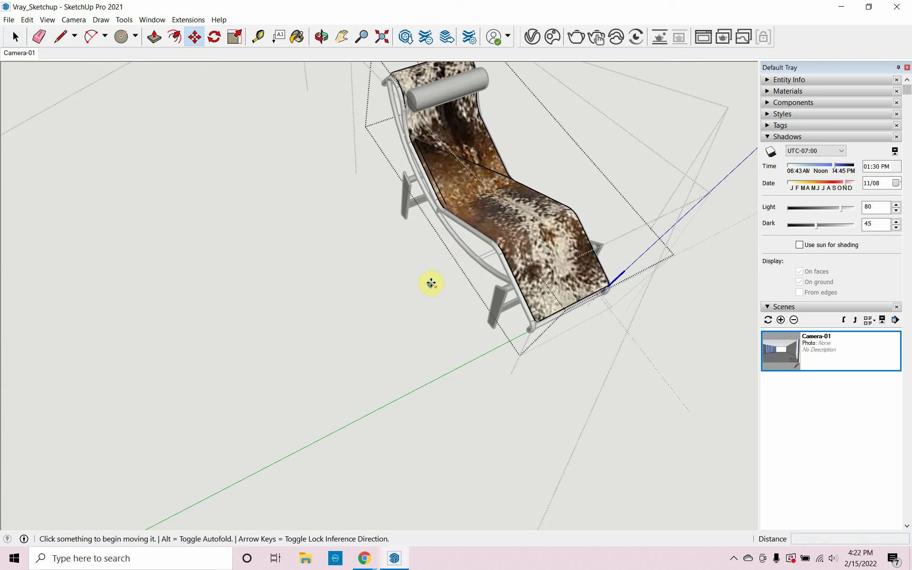
{"action": "scroll", "coordinate": [431, 307], "scroll_direction": "down", "scroll_amount": 8}
{"action": "middle_click_drag", "start_coordinate": [408, 321], "coordinate": [535, 216]}
Step: Leave component and group editing and return to the model's top level
{"action": "left_click", "coordinate": [15, 35]}
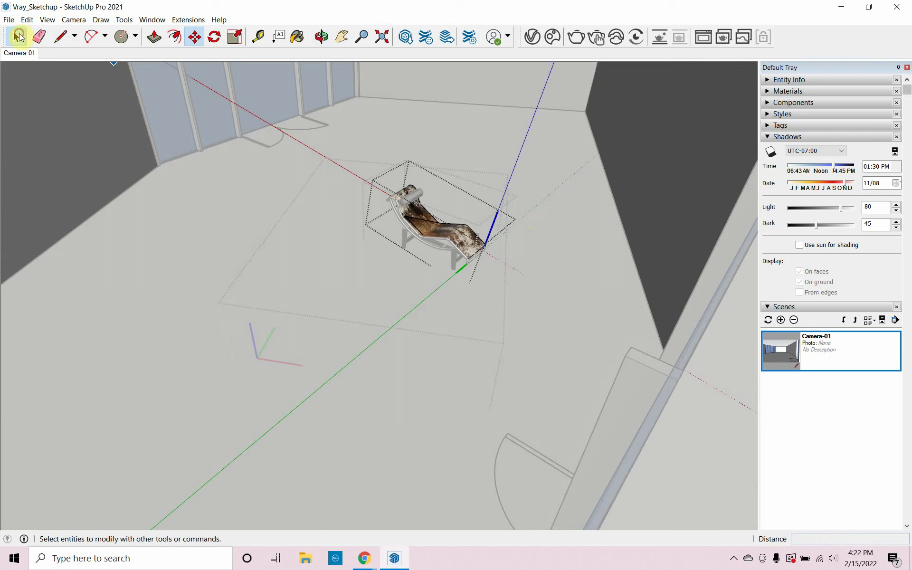
{"action": "left_click", "coordinate": [241, 310]}
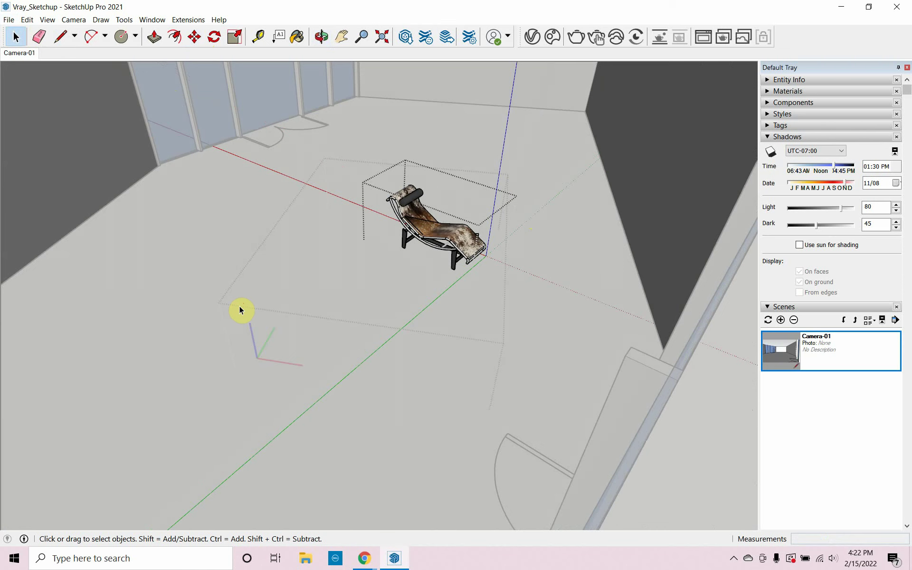
{"action": "left_click", "coordinate": [240, 310]}
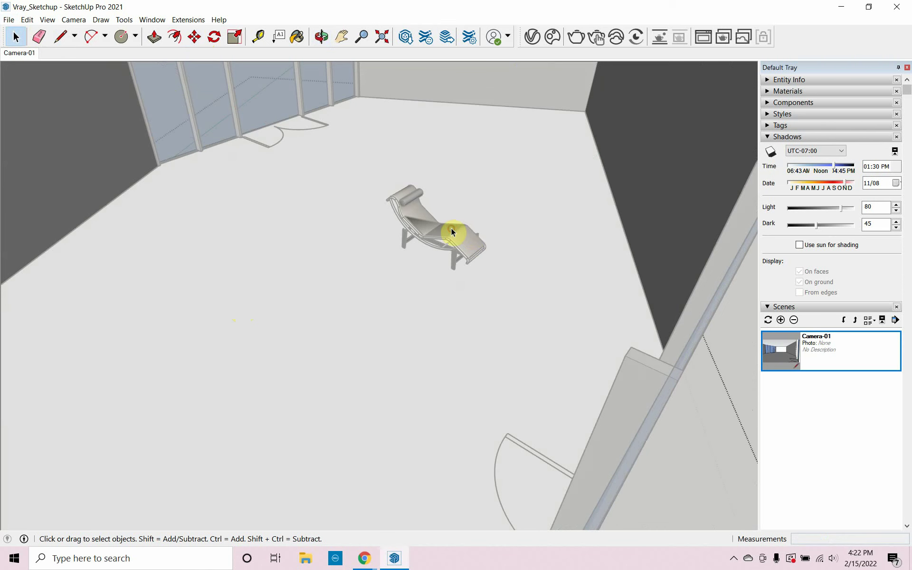
{"action": "left_click", "coordinate": [451, 232]}
{"action": "middle_click_drag", "start_coordinate": [451, 232], "coordinate": [407, 295]}
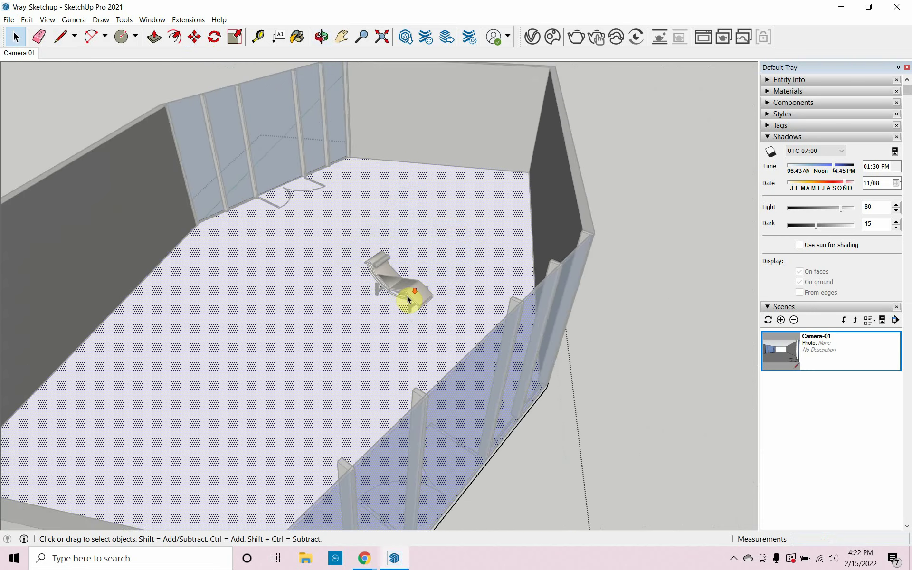
{"action": "scroll", "coordinate": [437, 266], "scroll_direction": "down", "scroll_amount": 4}
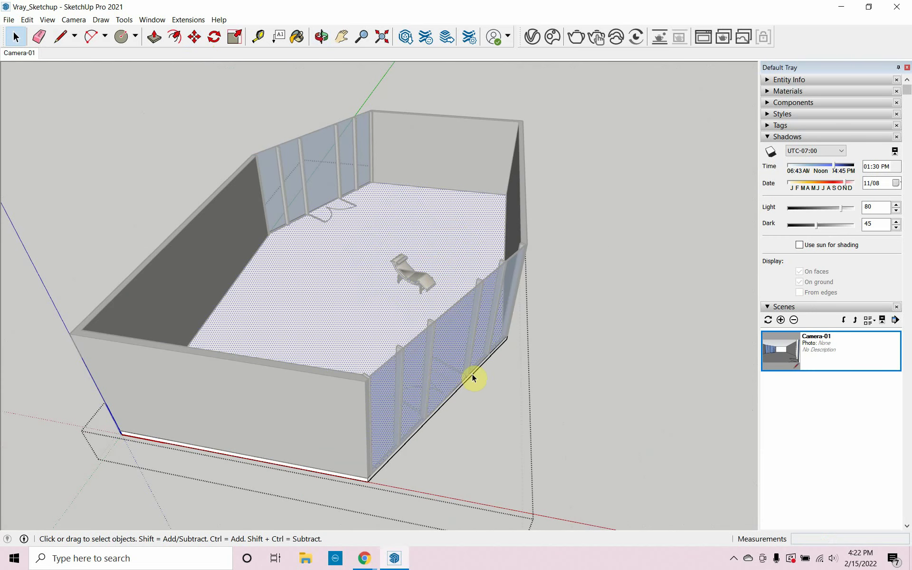
{"action": "double_click", "coordinate": [317, 469]}
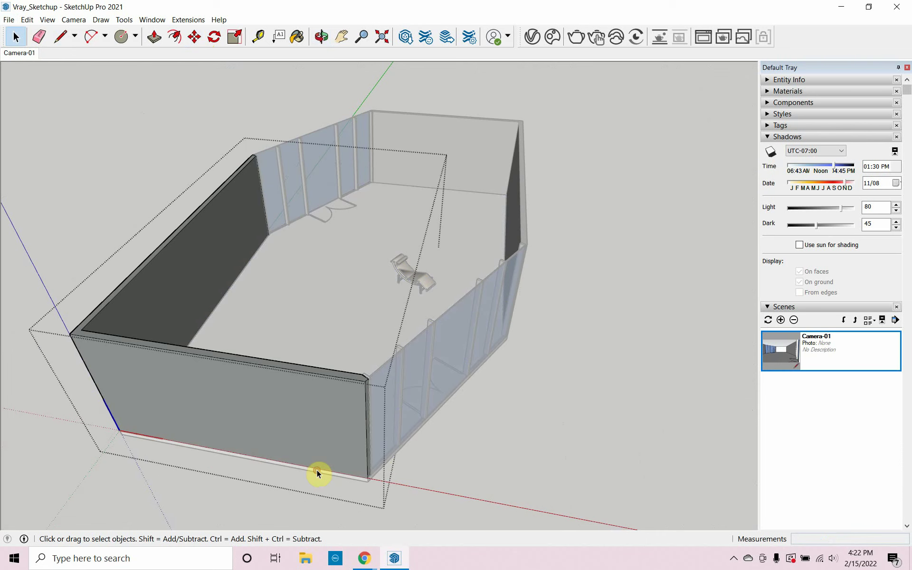
{"action": "left_click", "coordinate": [495, 462]}
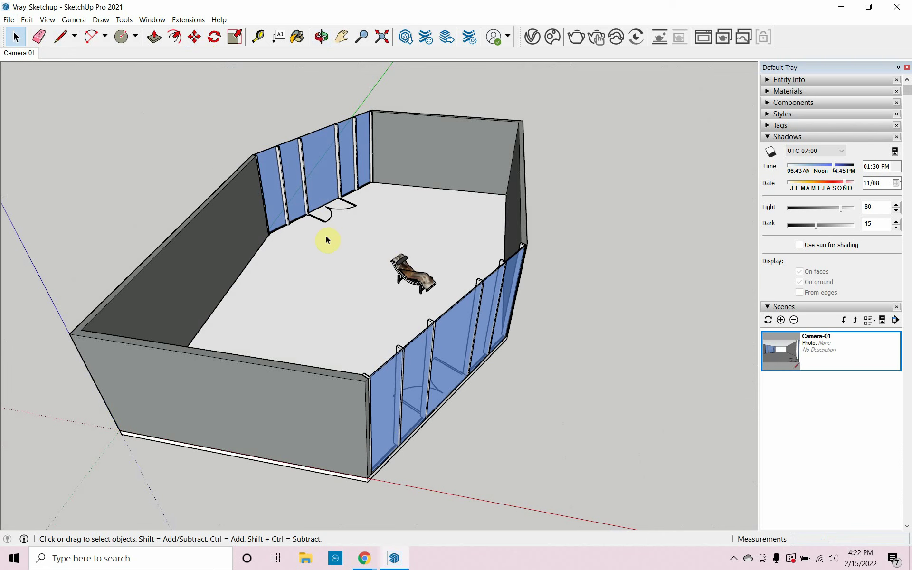
Step: Move the whole chaise lounge about 15' across the floor toward the solid wall at the room's near end
{"action": "left_click", "coordinate": [193, 37]}
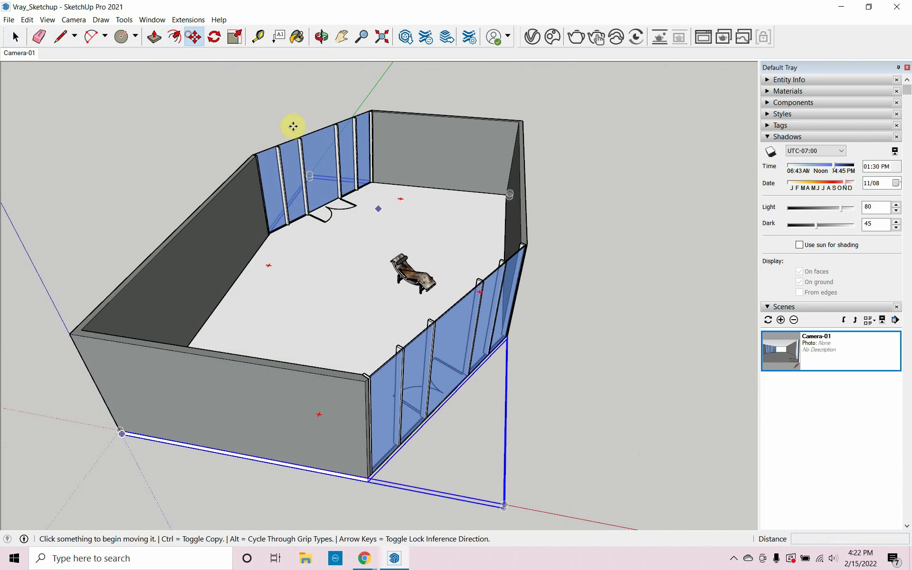
{"action": "left_click", "coordinate": [417, 278]}
{"action": "left_click", "coordinate": [288, 334]}
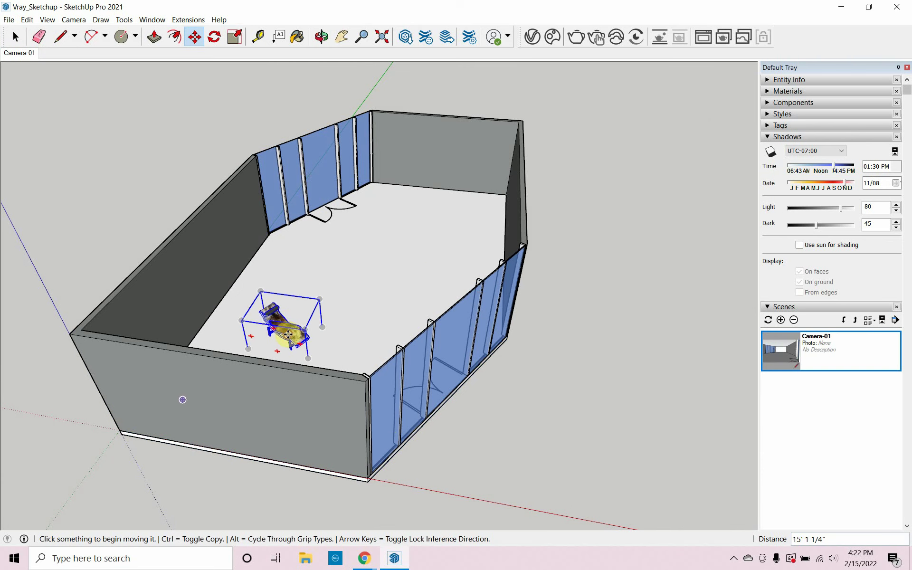
Step: Switch to the Camera-01 scene and move the chaise lounge along the red axis until it is fully in view
{"action": "left_click", "coordinate": [17, 54]}
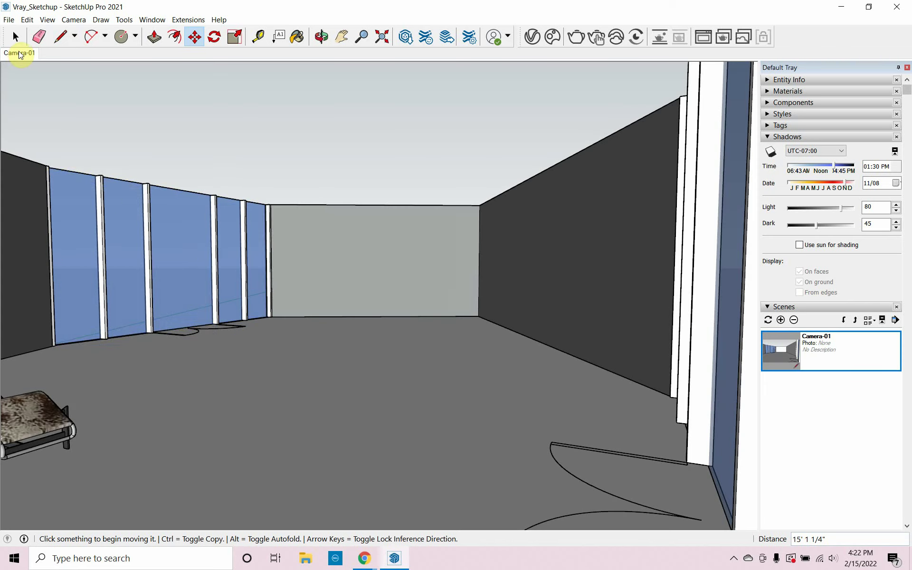
{"action": "left_click", "coordinate": [23, 411]}
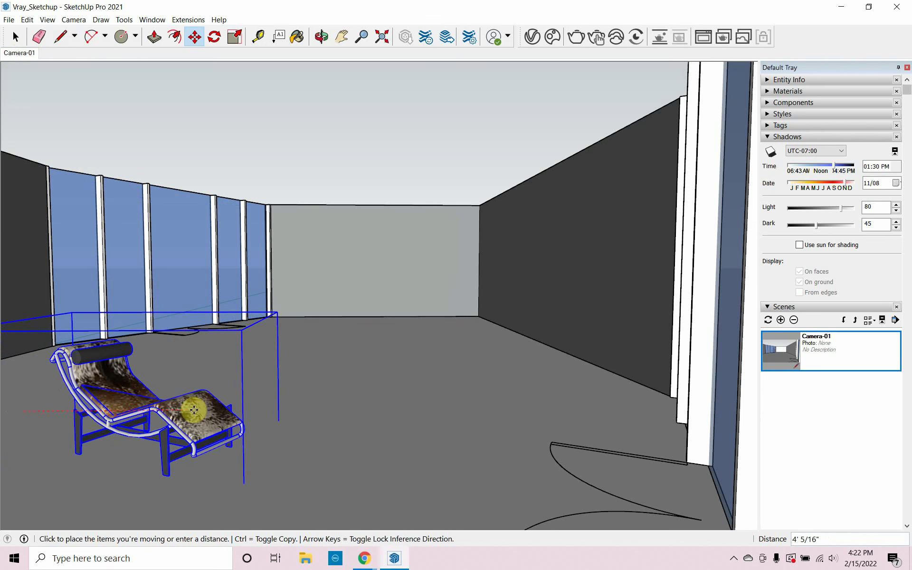
{"action": "left_click", "coordinate": [213, 416]}
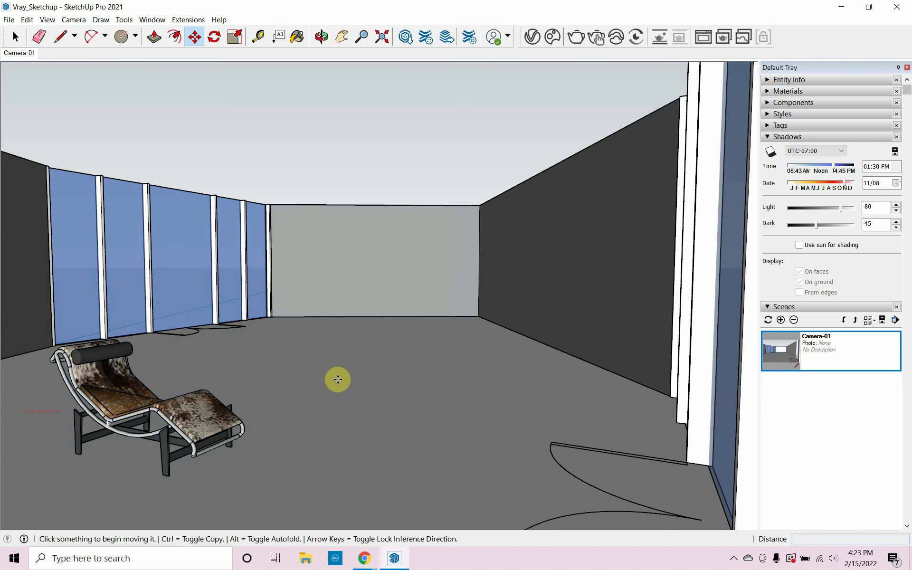
Step: Unhide all hidden geometry to restore the roof, and start a V-Ray render of the Camera-01 view
{"action": "left_click", "coordinate": [28, 20]}
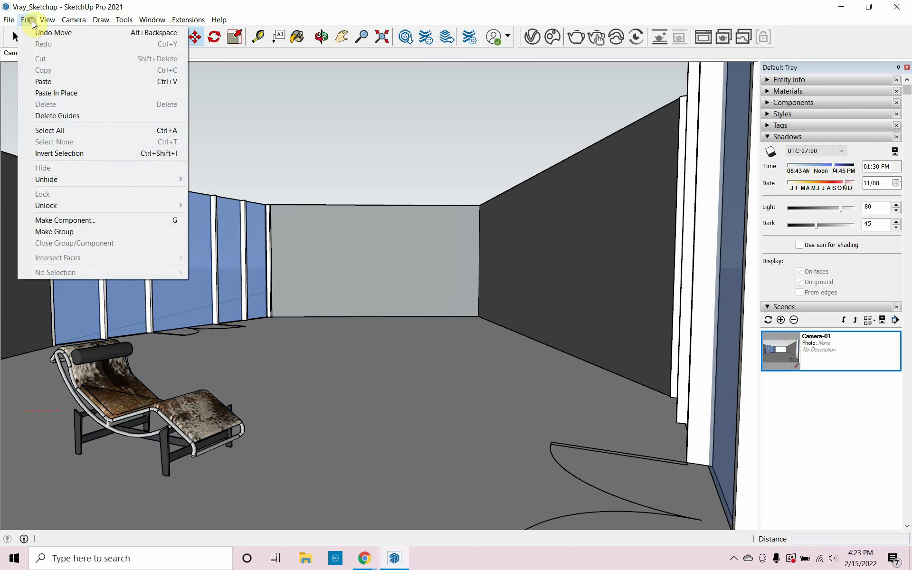
{"action": "mouse_move", "coordinate": [81, 182]}
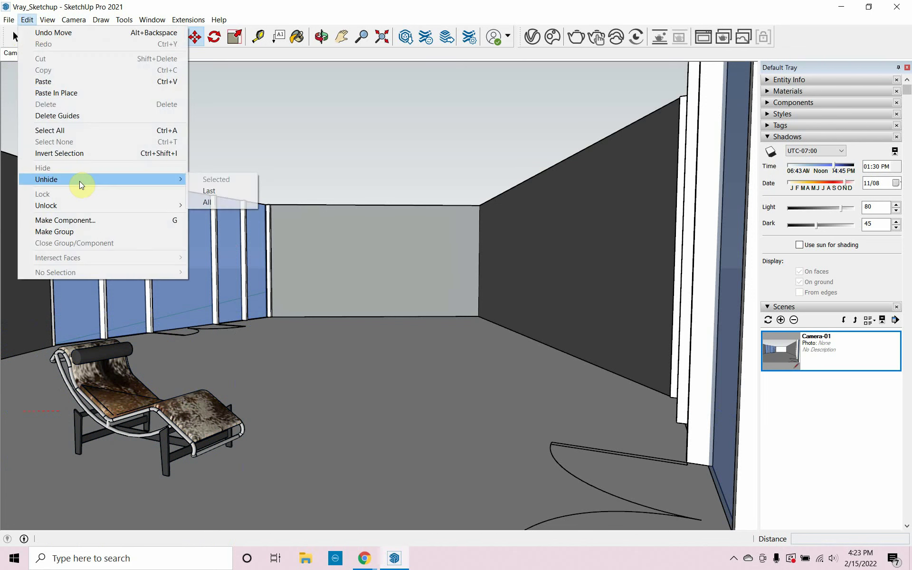
{"action": "left_click", "coordinate": [213, 202]}
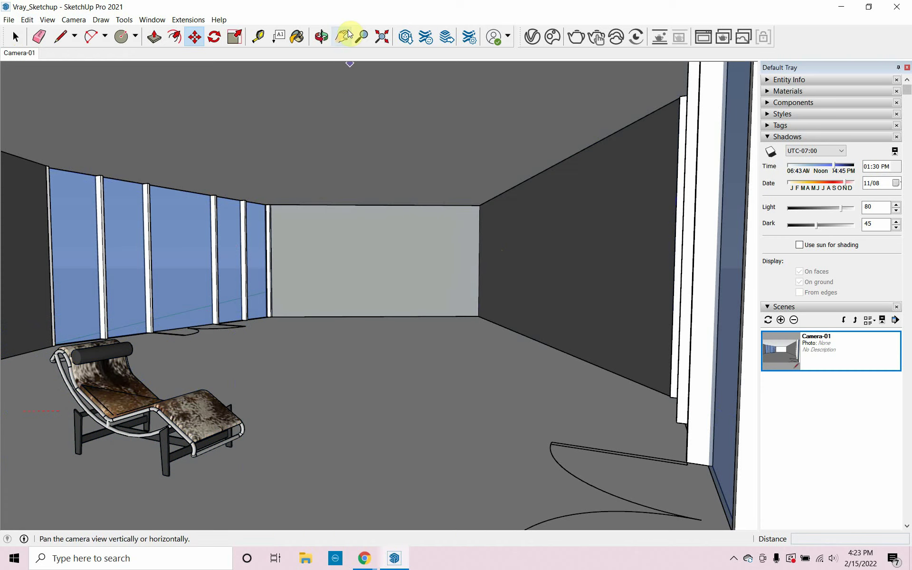
{"action": "left_click", "coordinate": [576, 38]}
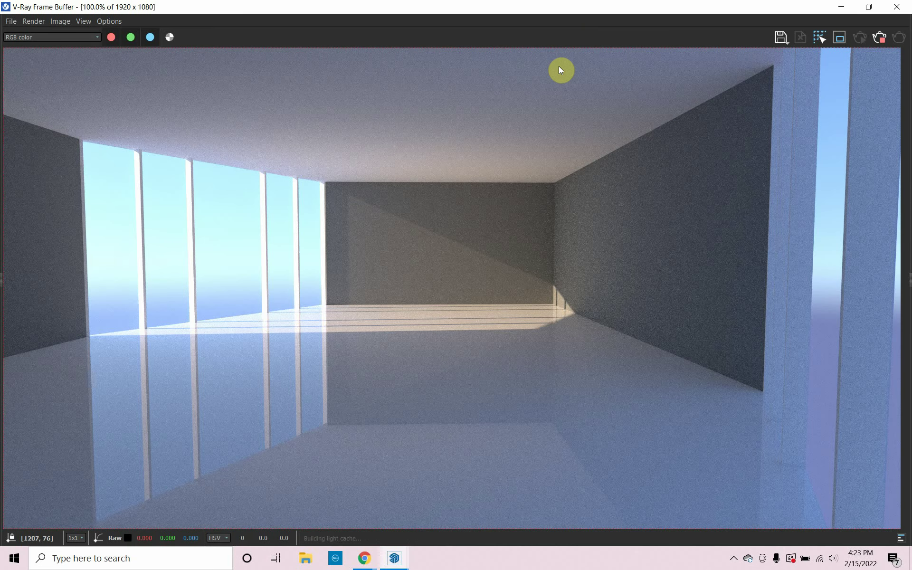